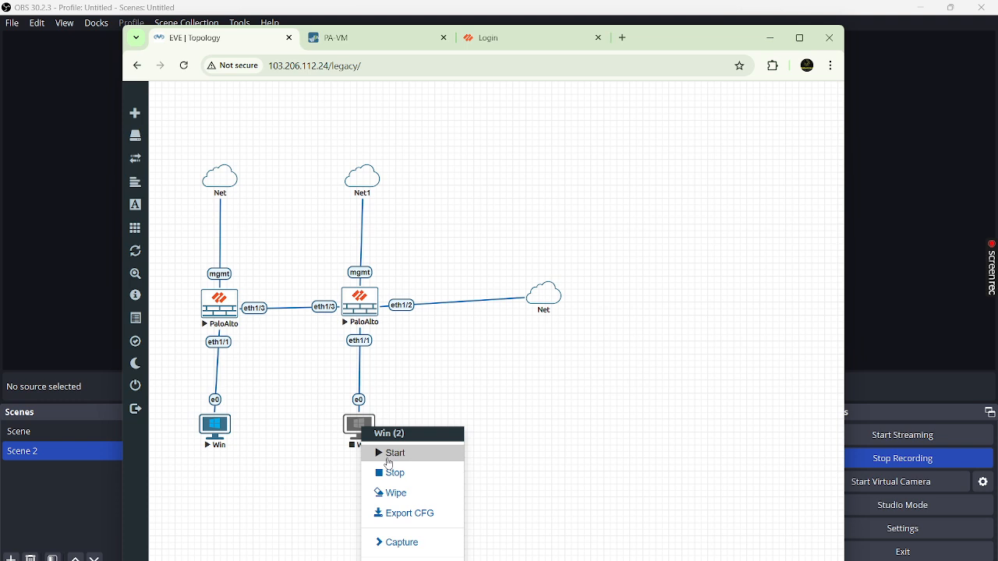
# - Start the second Windows host, tidy the left Win node's link, and open its console
pyautogui.click(389, 454)
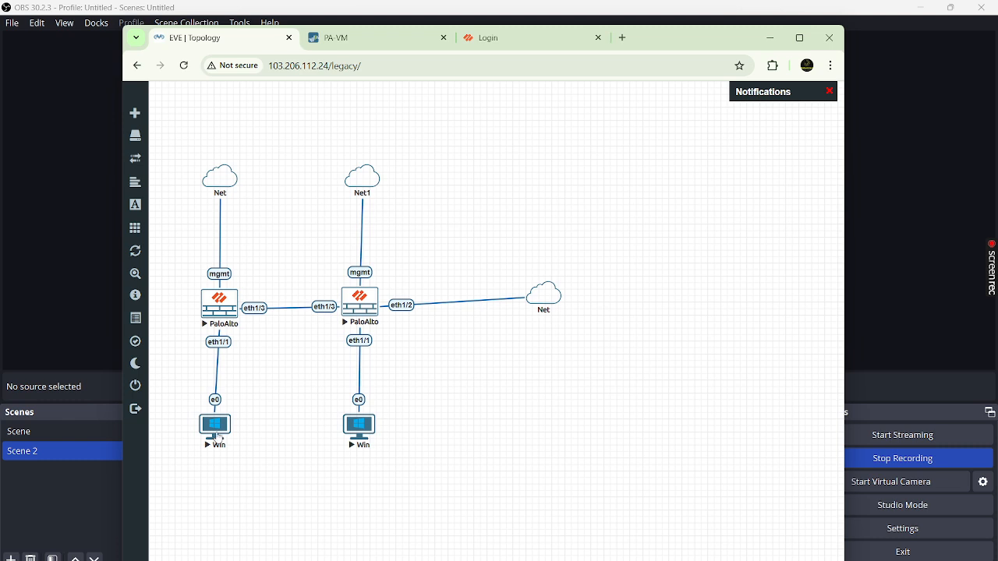
pyautogui.moveTo(218, 437); pyautogui.dragTo(223, 438)
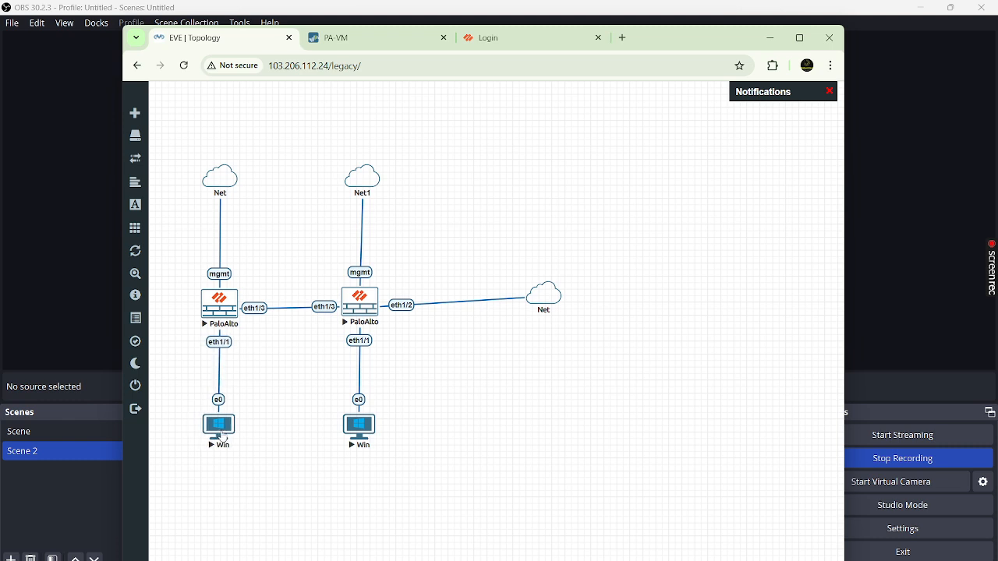
pyautogui.click(210, 434)
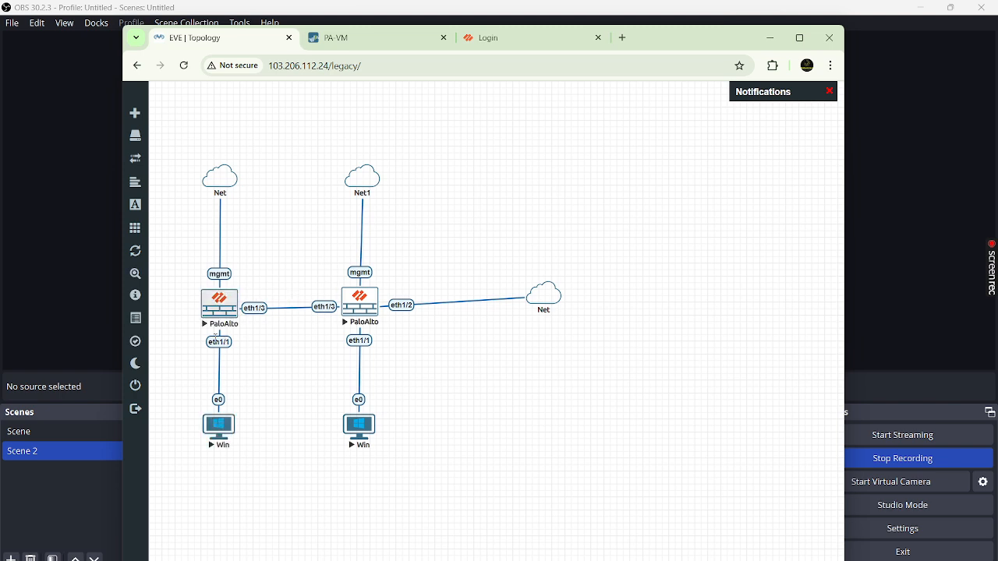
# - Switch to the PA-VM firewall's web interface on the Network > Interfaces page
pyautogui.click(375, 39)
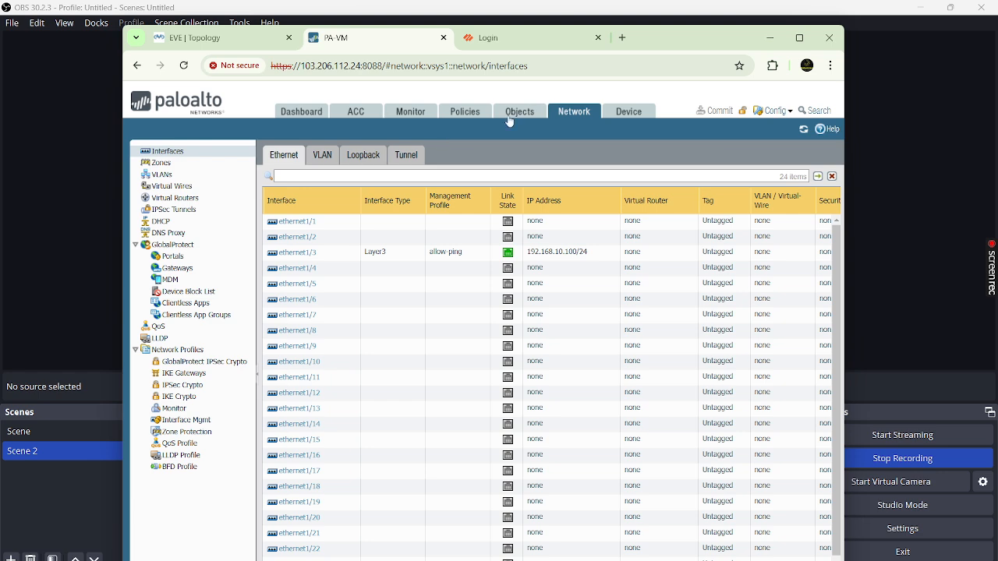
# - Create a Layer3 security zone named Trust
pyautogui.click(154, 166)
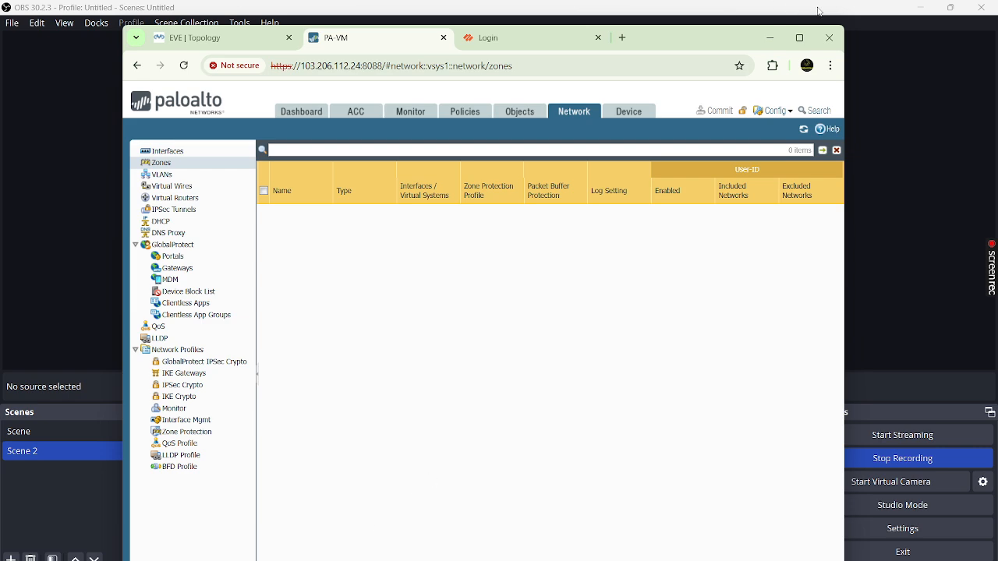
pyautogui.click(799, 38)
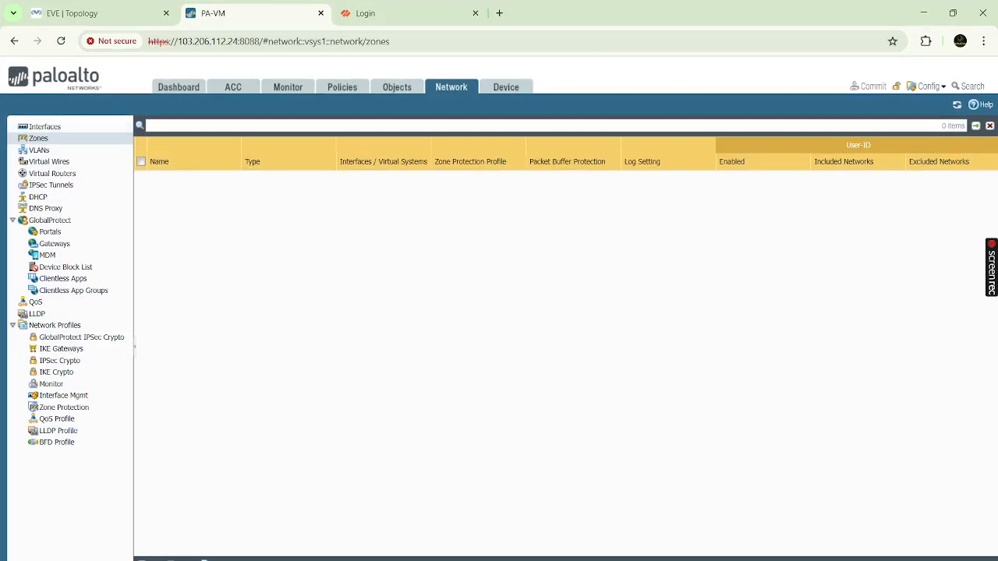
pyautogui.click(149, 560)
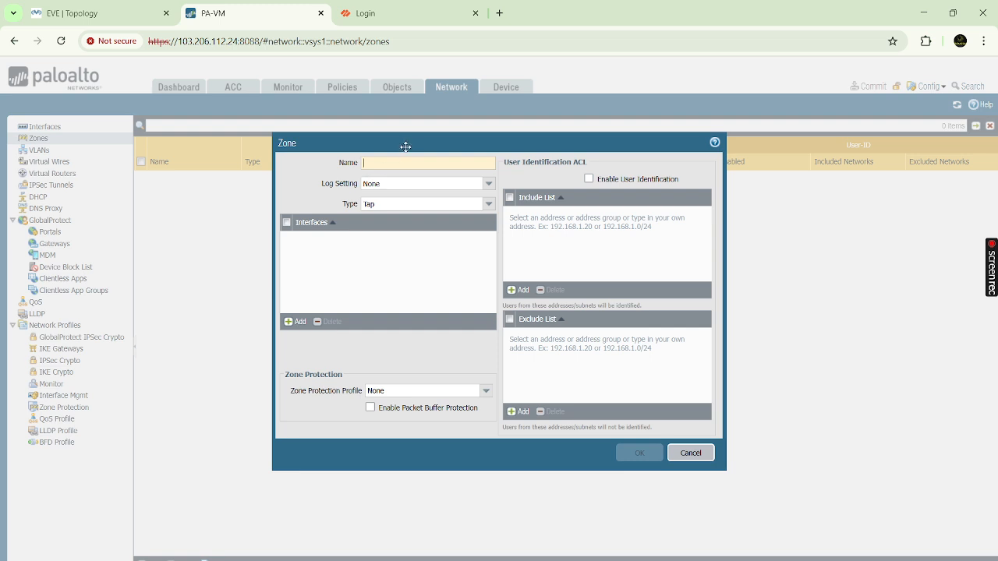
pyautogui.write('Trust')
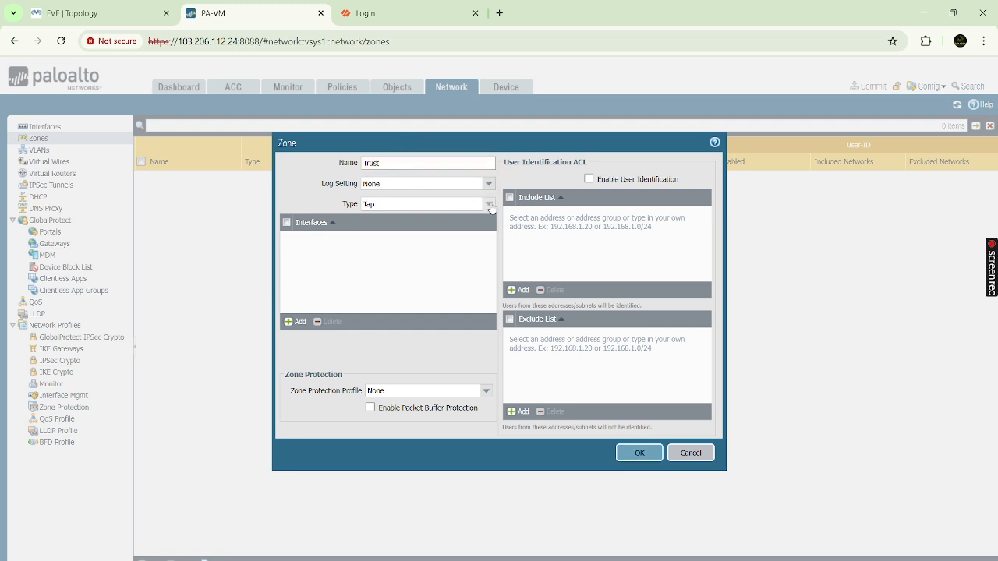
pyautogui.click(488, 203)
pyautogui.click(374, 255)
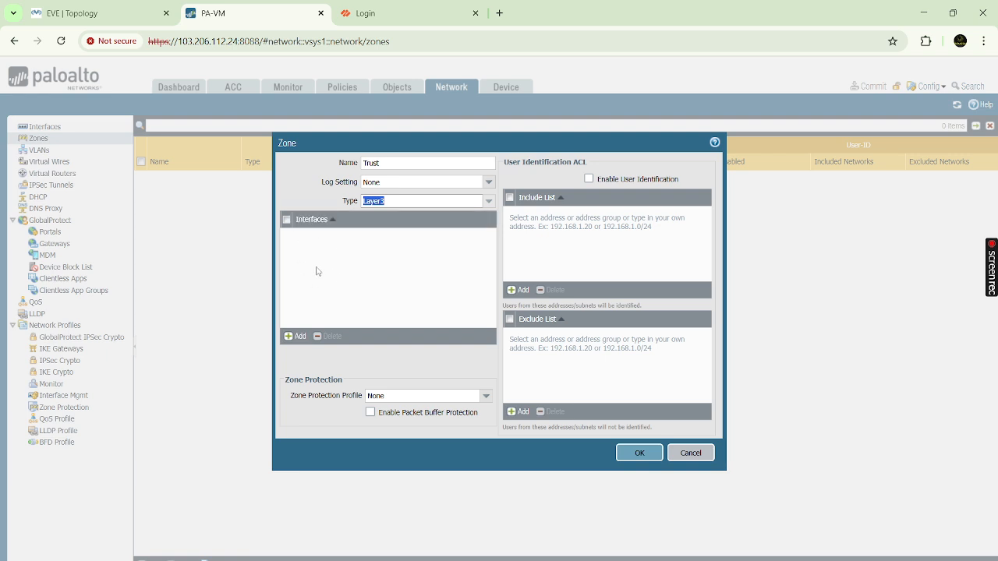
pyautogui.click(640, 453)
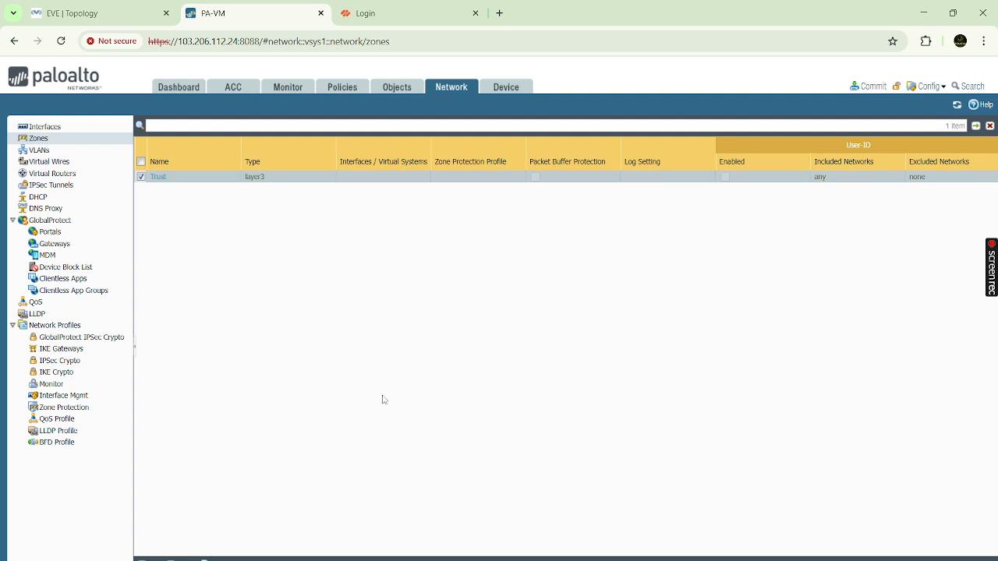
# - Create a Layer3 security zone named Untrust
pyautogui.click(149, 560)
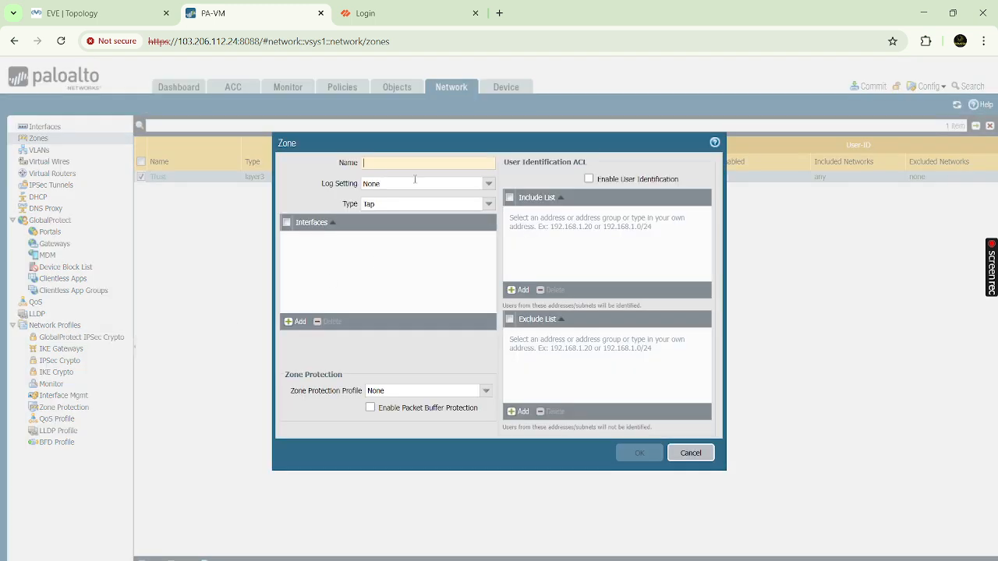
pyautogui.write('Un')
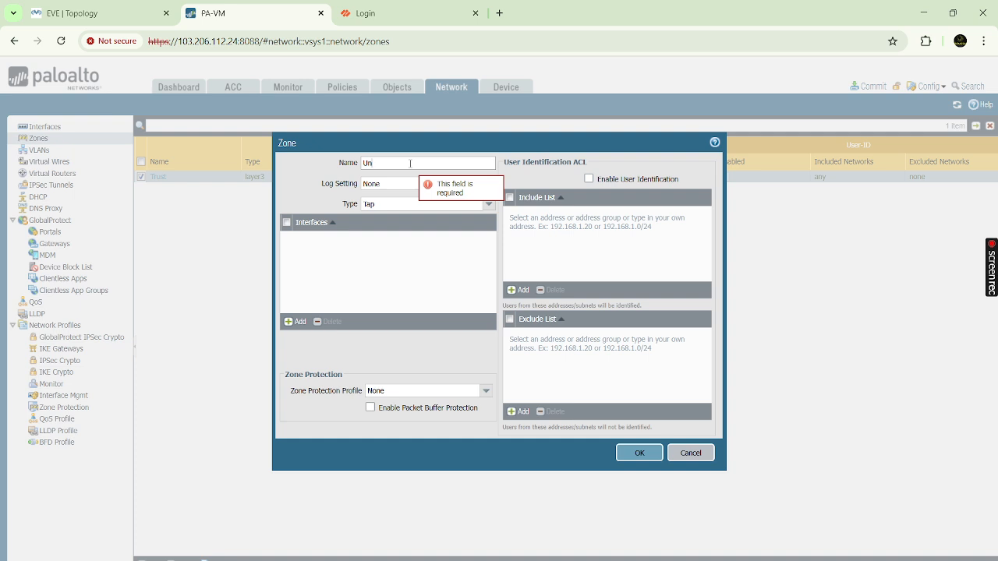
pyautogui.write('trust')
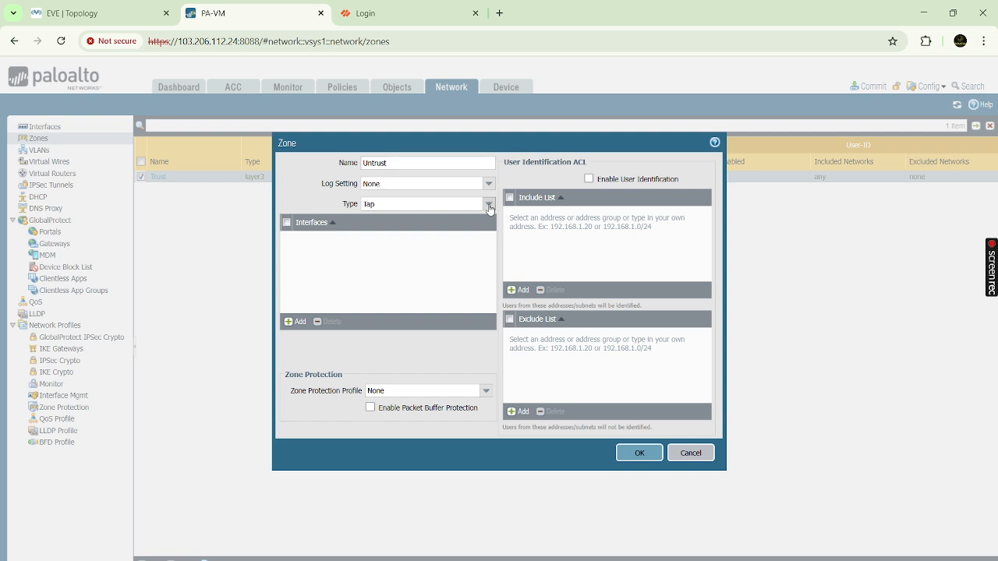
pyautogui.click(489, 205)
pyautogui.click(390, 258)
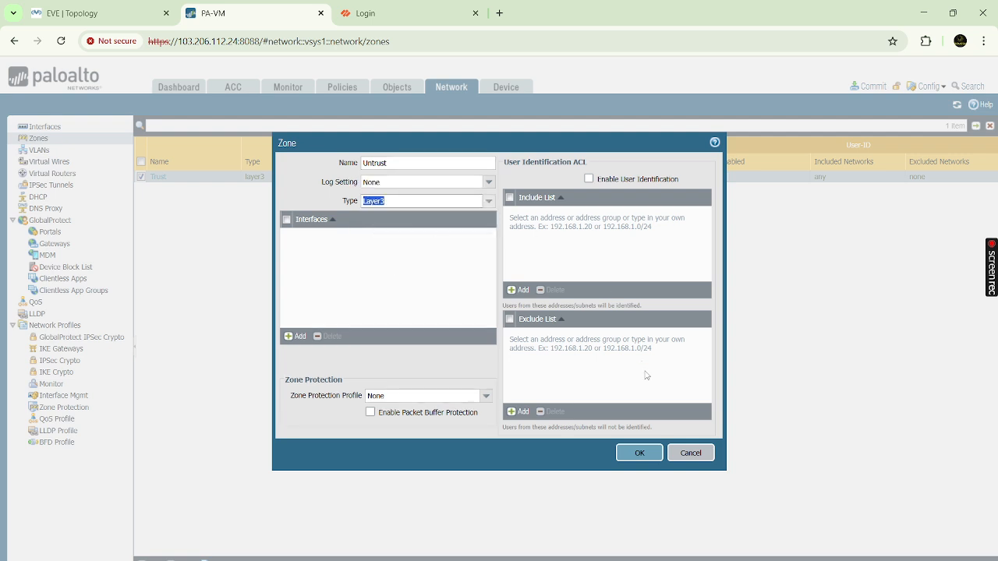
pyautogui.click(640, 454)
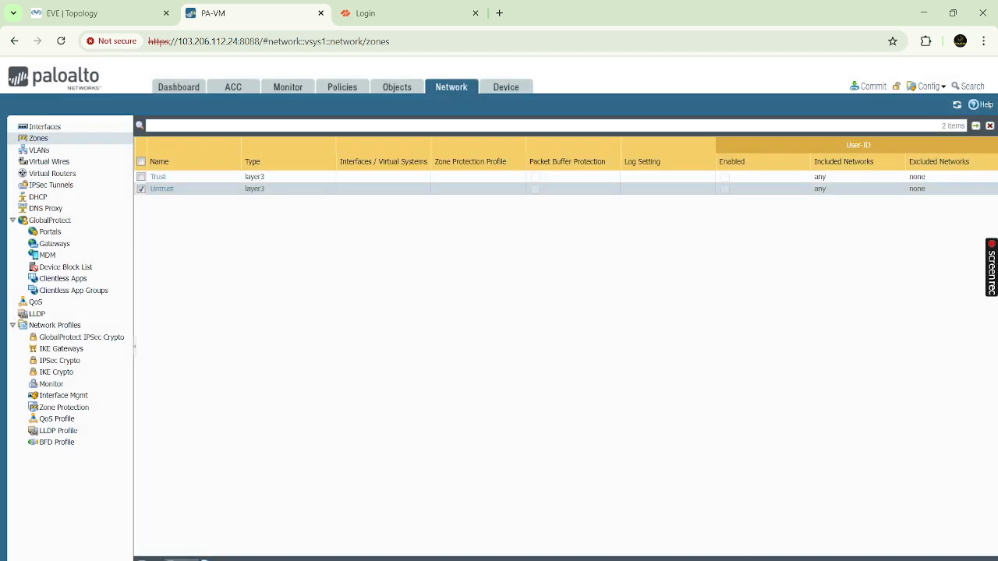
# - Create a Layer3 security zone named VPN
pyautogui.click(149, 560)
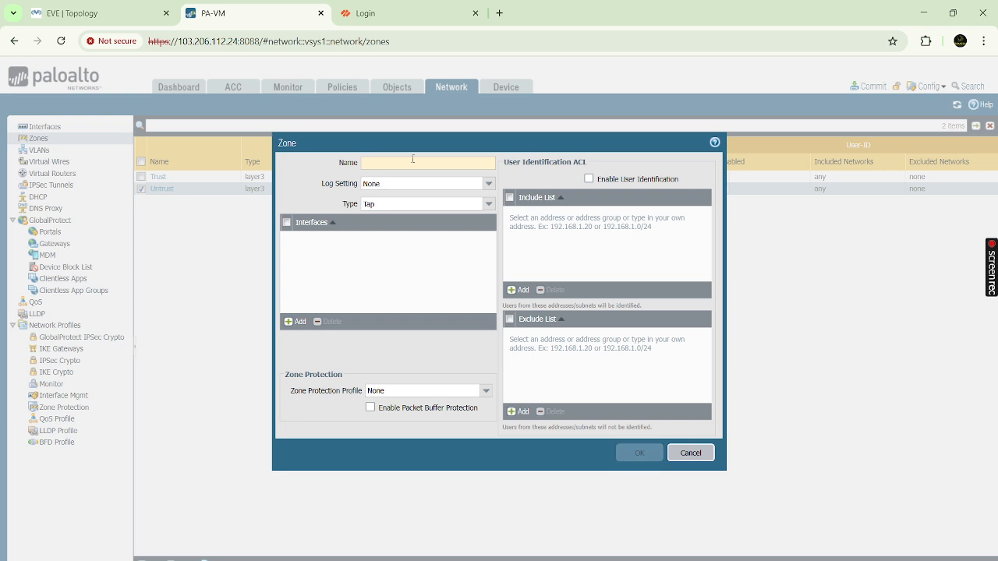
pyautogui.click(413, 162)
pyautogui.write('VPN')
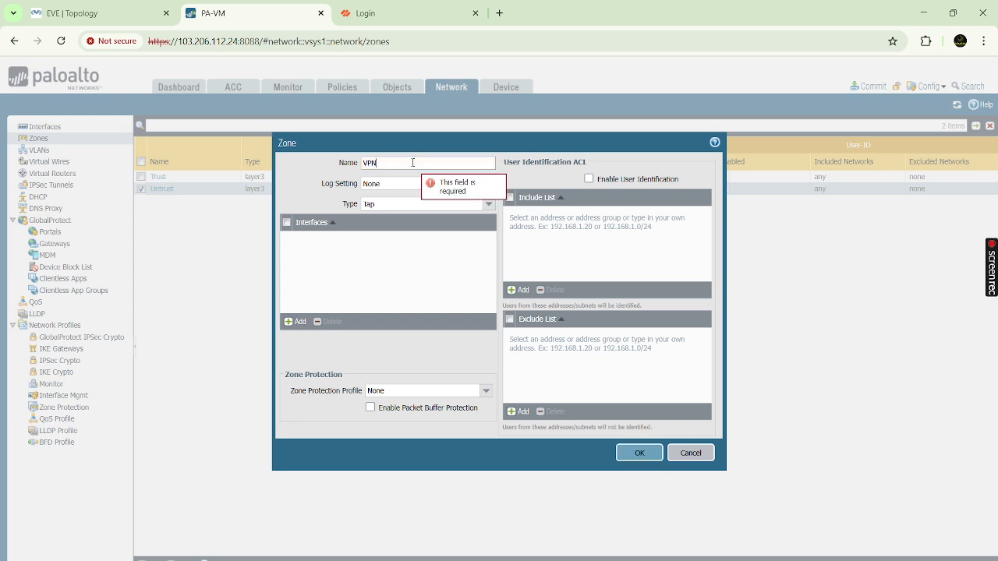
pyautogui.click(488, 204)
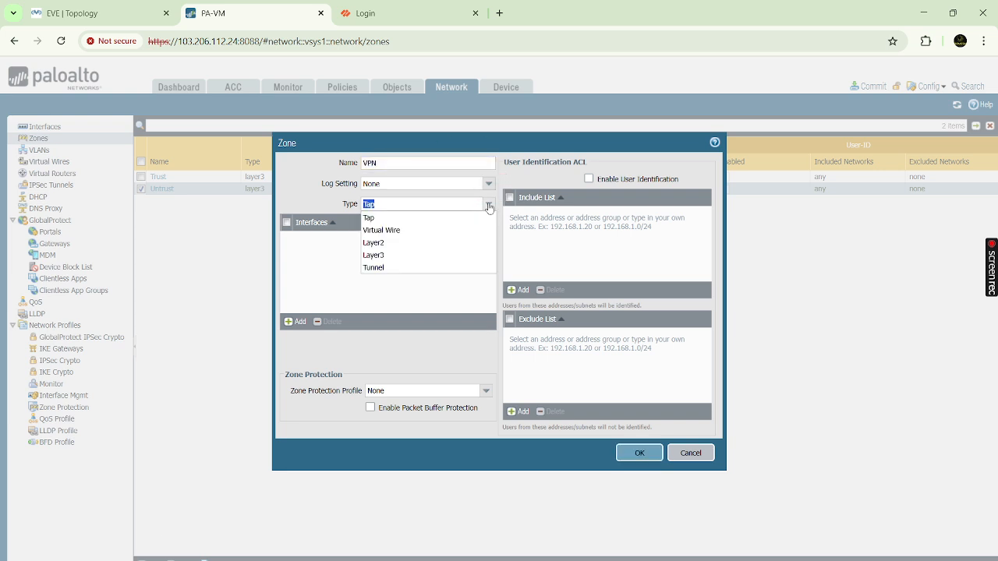
pyautogui.click(385, 255)
pyautogui.click(639, 454)
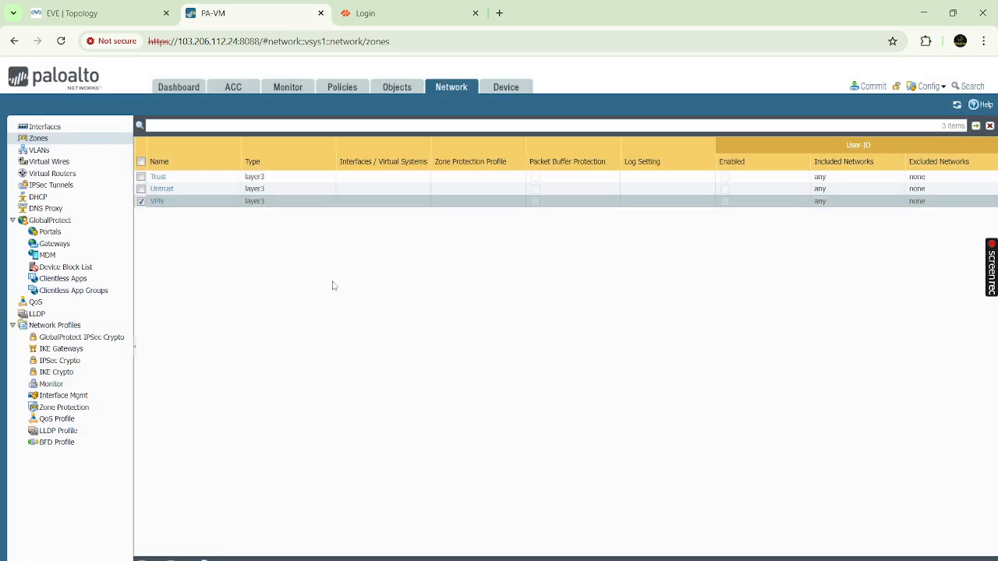
pyautogui.click(74, 128)
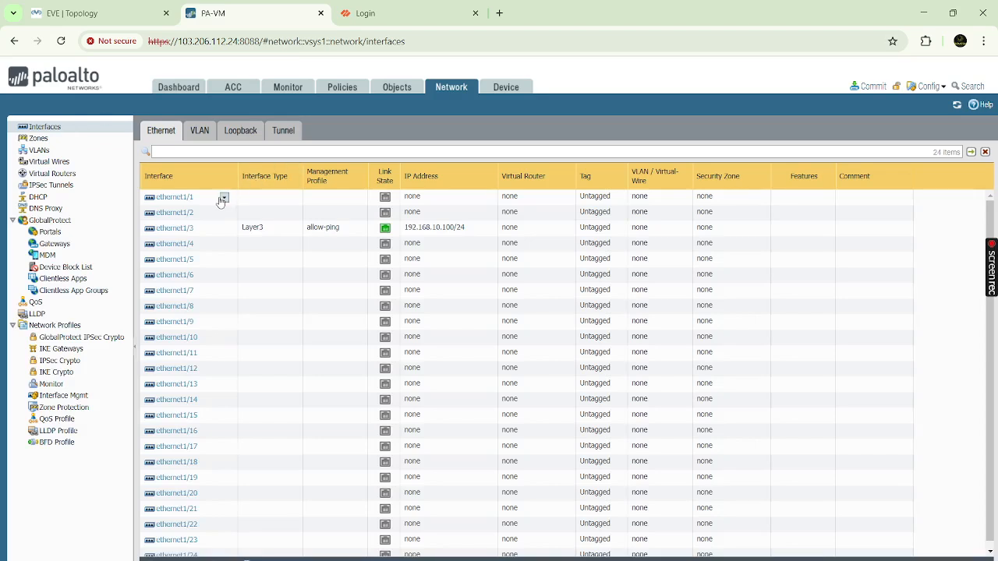
# - Check the lab topology and ethernet1/1's current settings without making changes
pyautogui.click(121, 12)
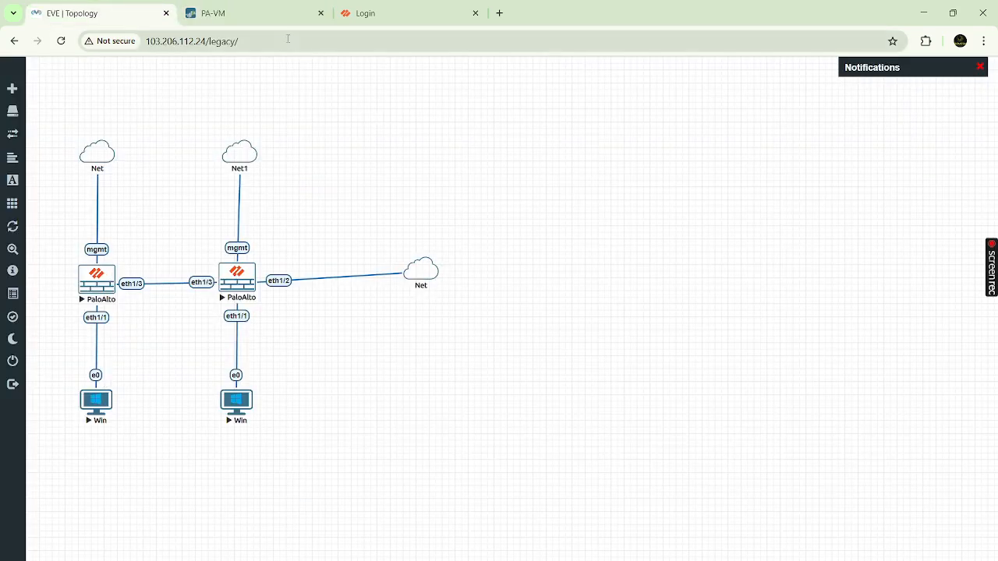
pyautogui.click(234, 13)
pyautogui.click(181, 198)
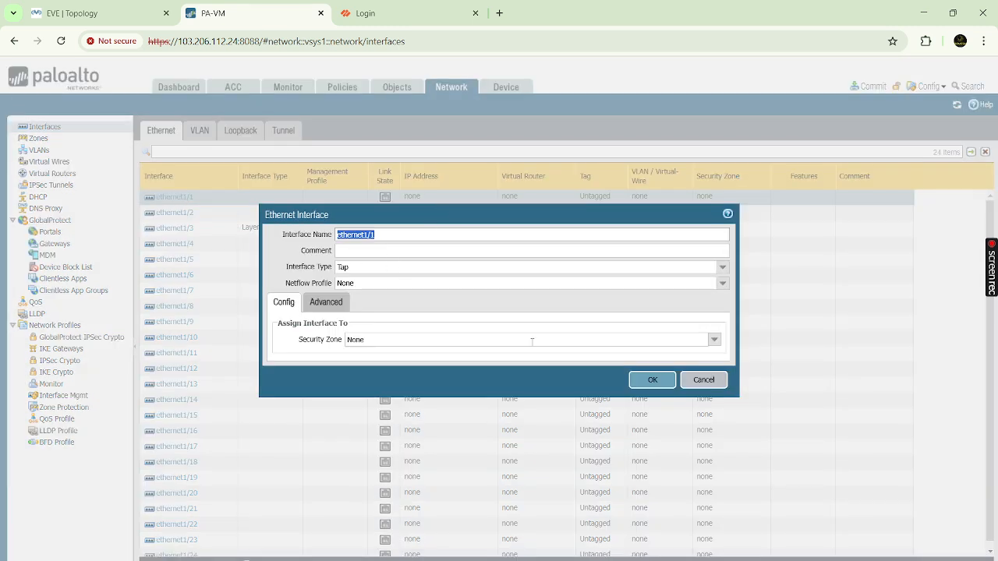
pyautogui.click(704, 380)
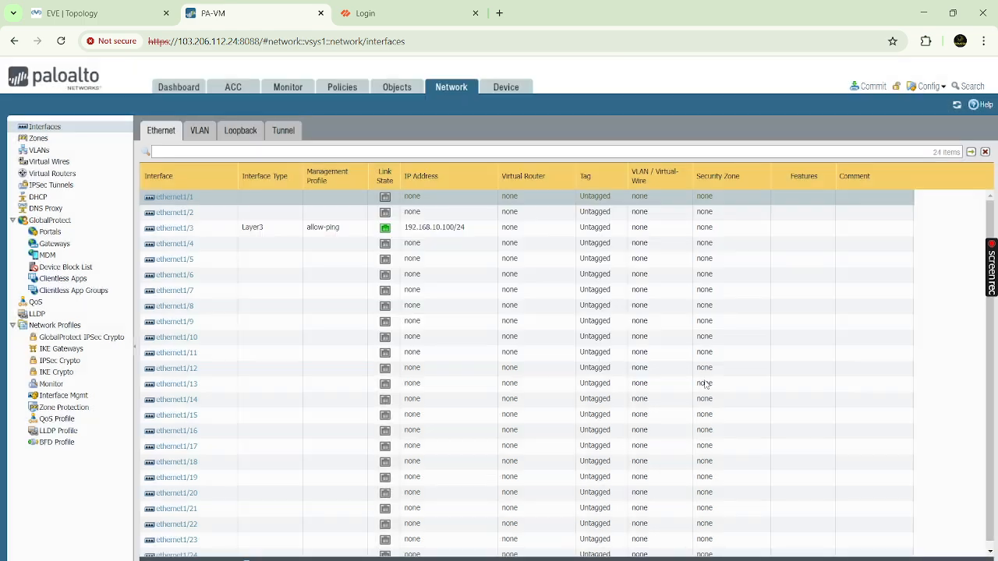
# - Enable Ping in the allow-ping interface management profile
pyautogui.click(75, 396)
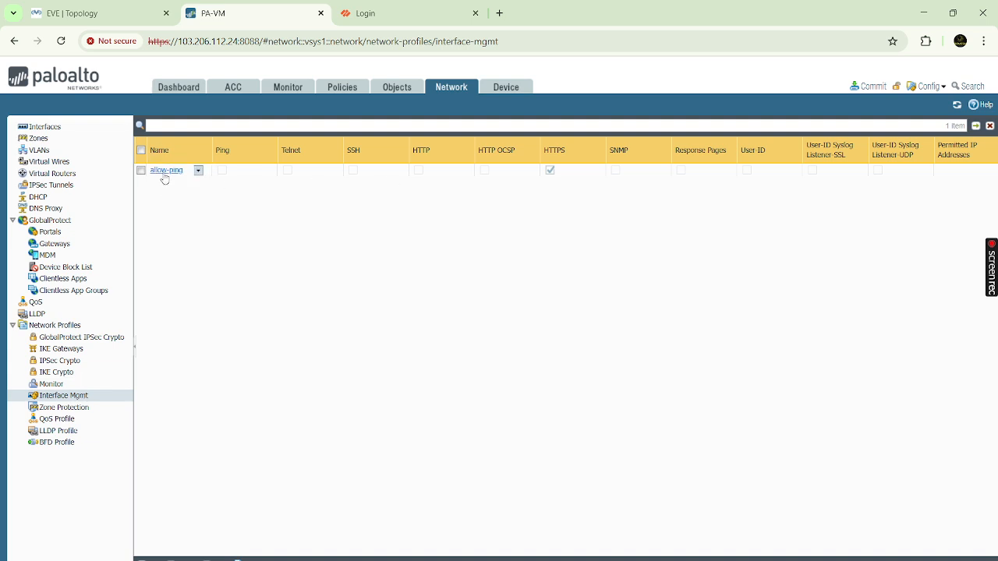
pyautogui.click(166, 170)
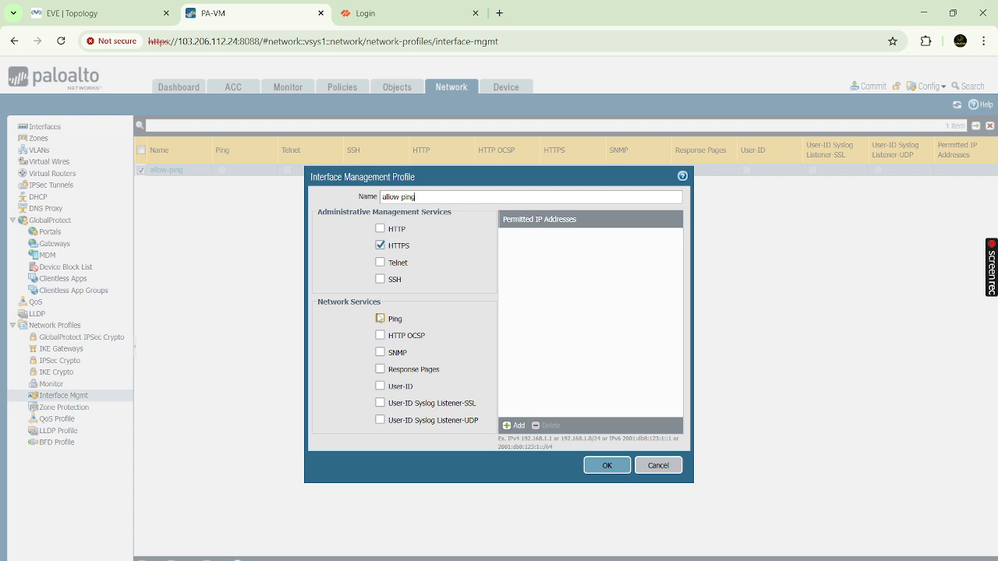
pyautogui.click(380, 319)
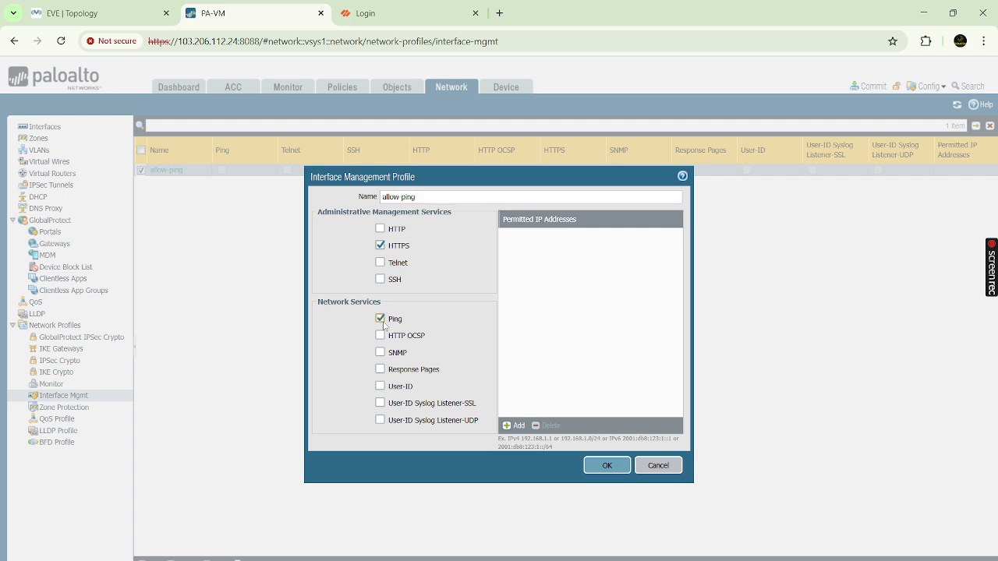
pyautogui.click(607, 466)
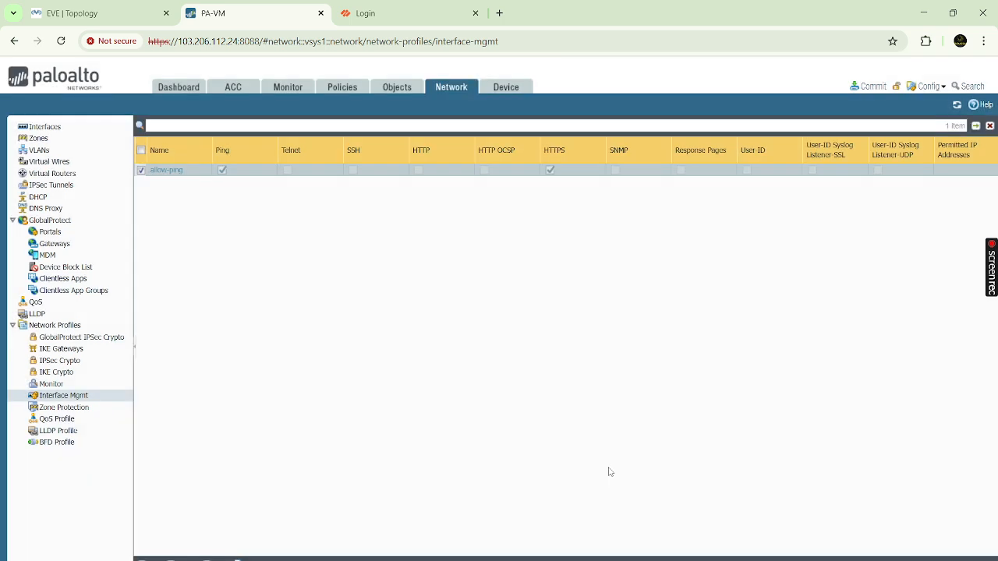
pyautogui.click(49, 127)
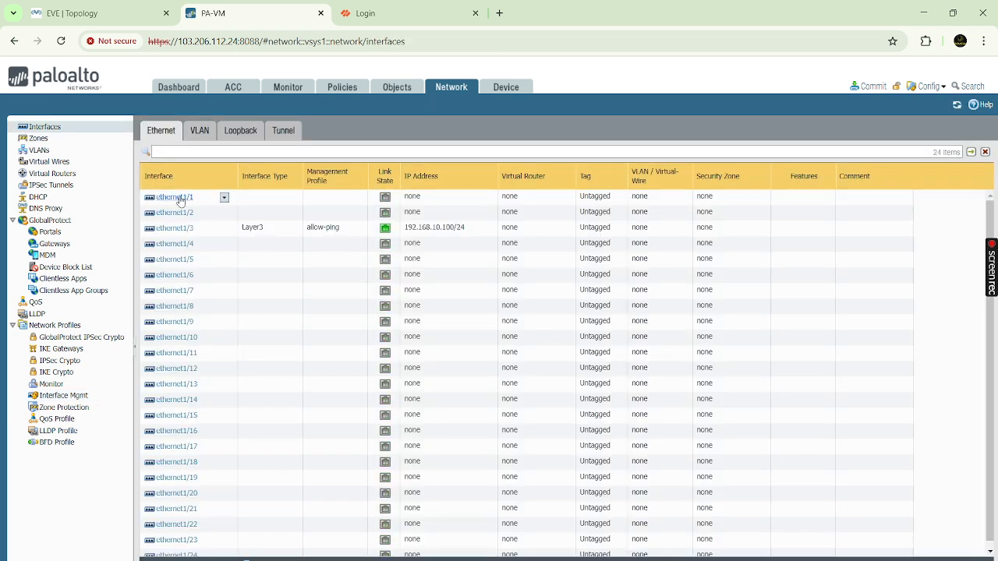
pyautogui.click(180, 198)
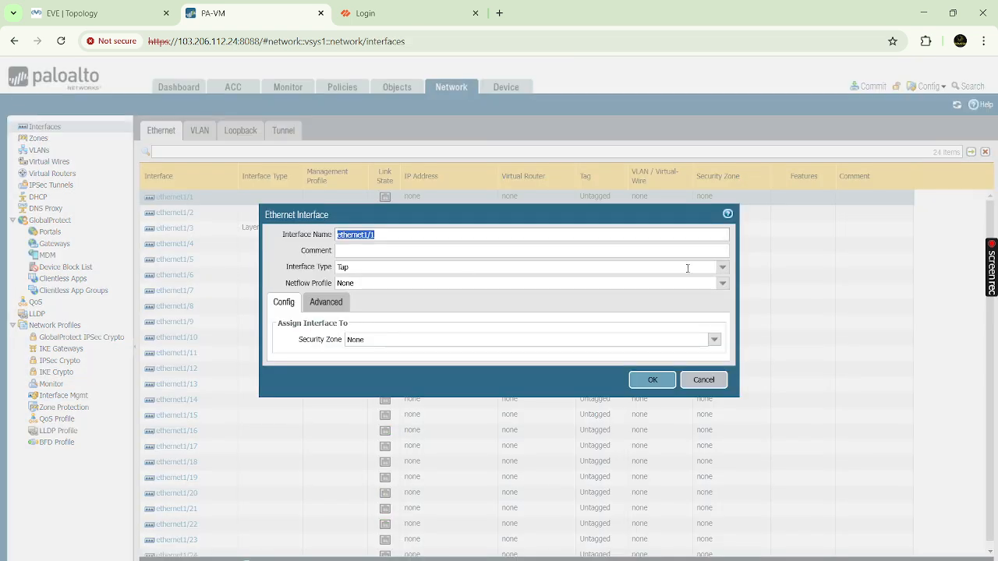
# - Make ethernet1/1 a Layer3 interface in the default virtual router and Trust zone
pyautogui.click(723, 268)
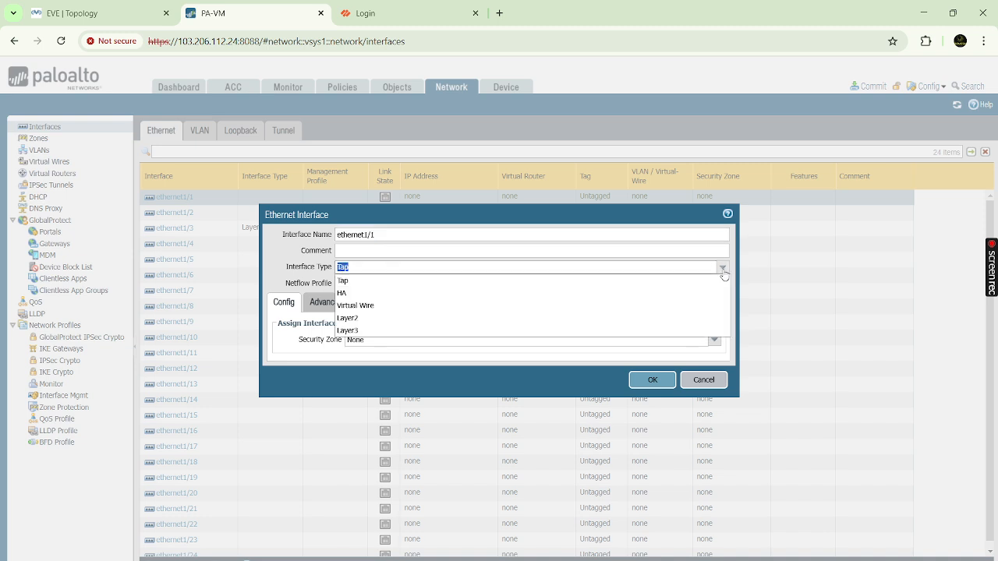
pyautogui.click(406, 333)
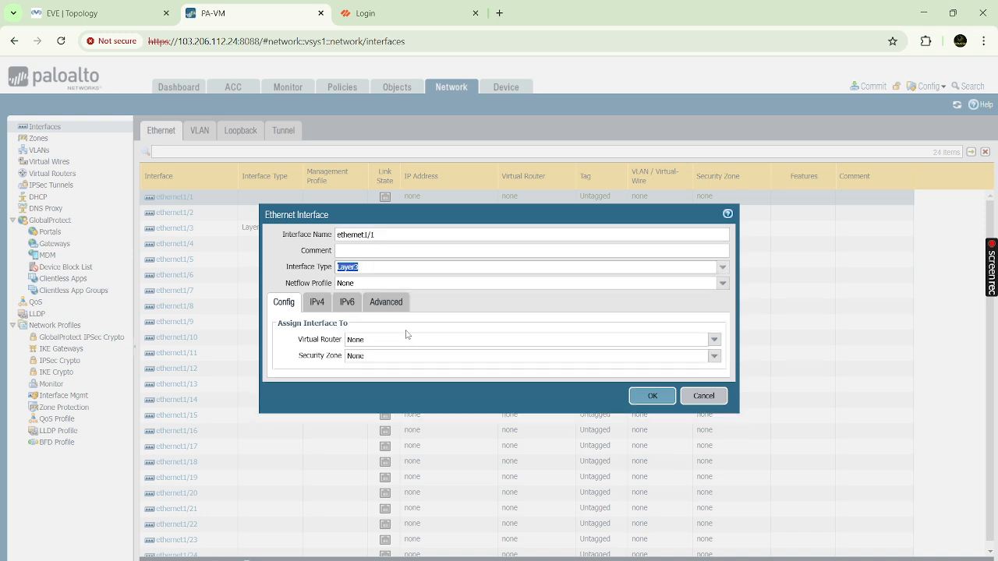
pyautogui.click(714, 341)
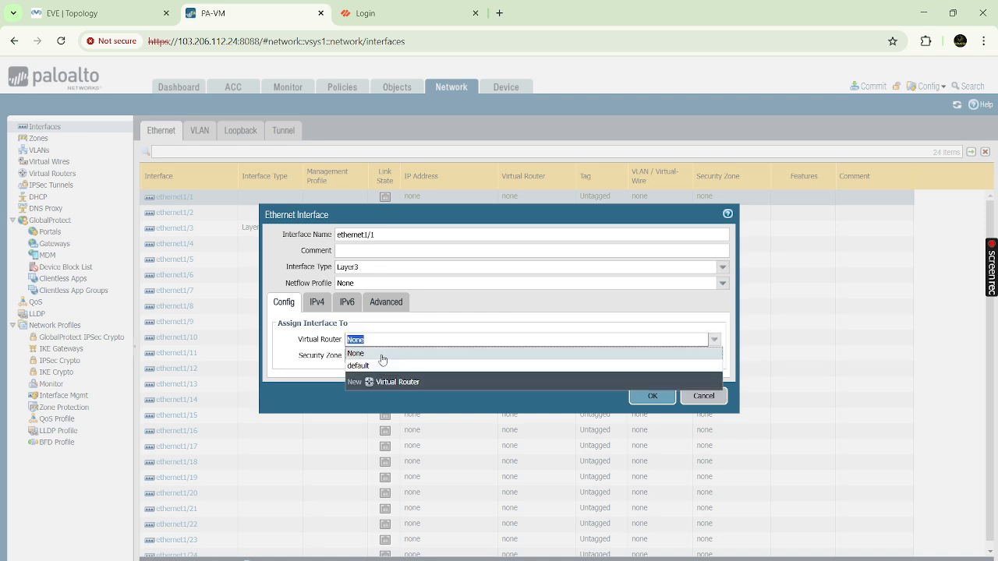
pyautogui.click(366, 366)
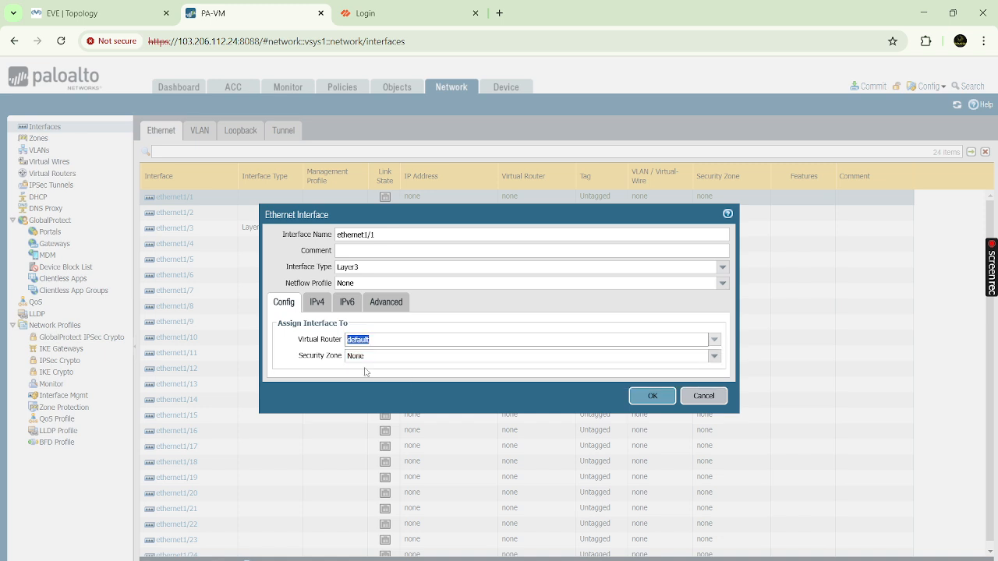
pyautogui.click(713, 357)
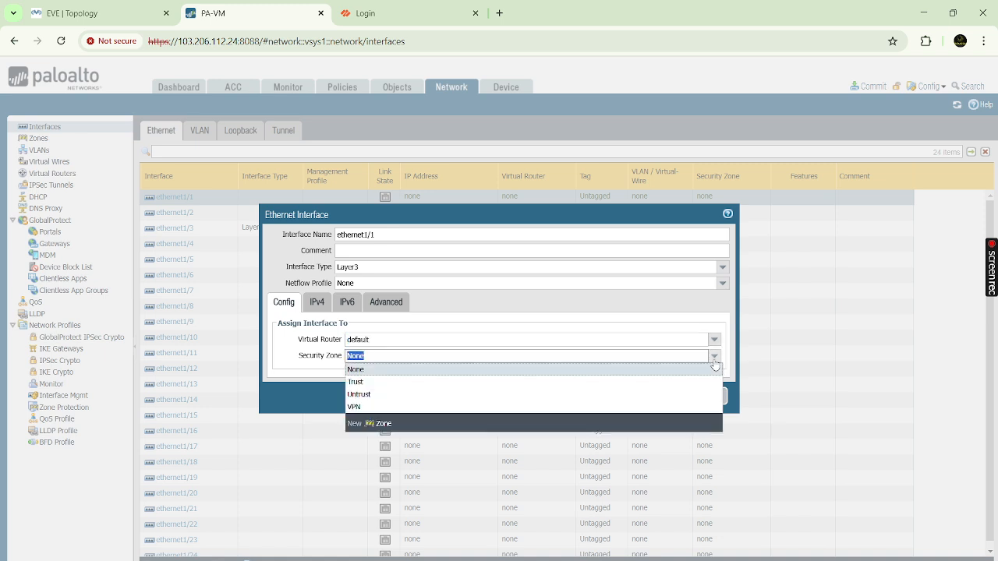
pyautogui.click(382, 382)
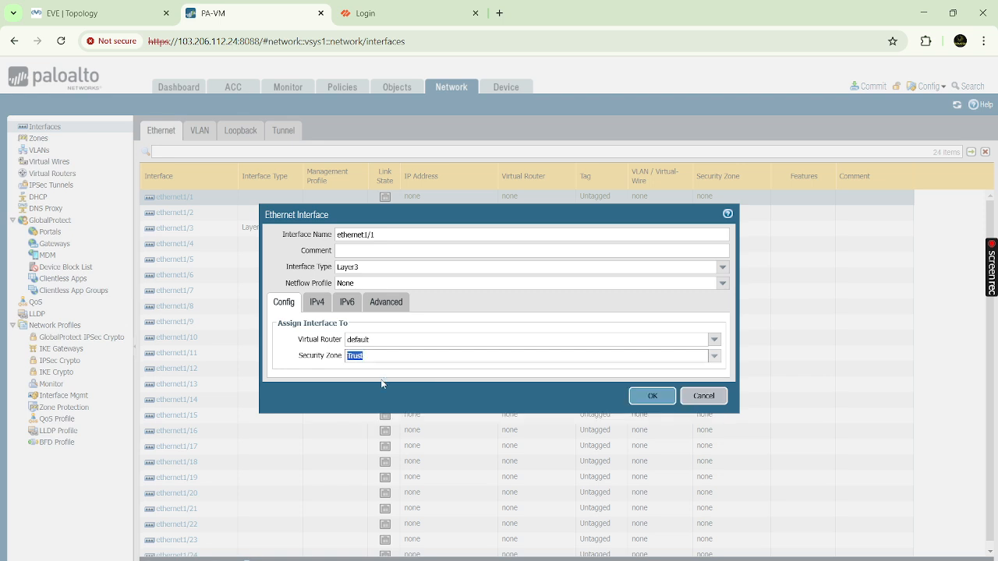
# - Give ethernet1/1 the address 20.20.20.10/24 and the allow-ping management profile, then save
pyautogui.click(316, 303)
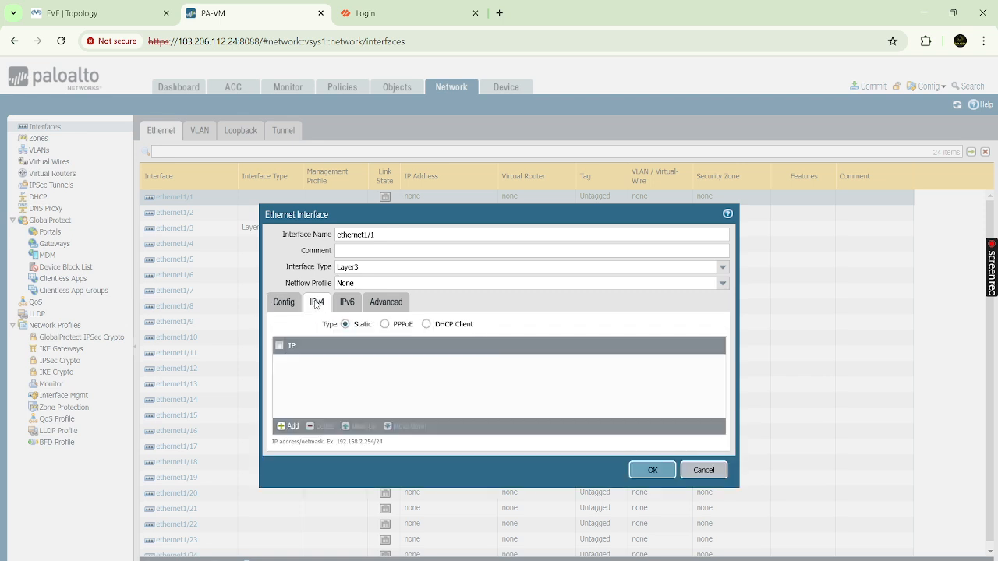
pyautogui.click(290, 425)
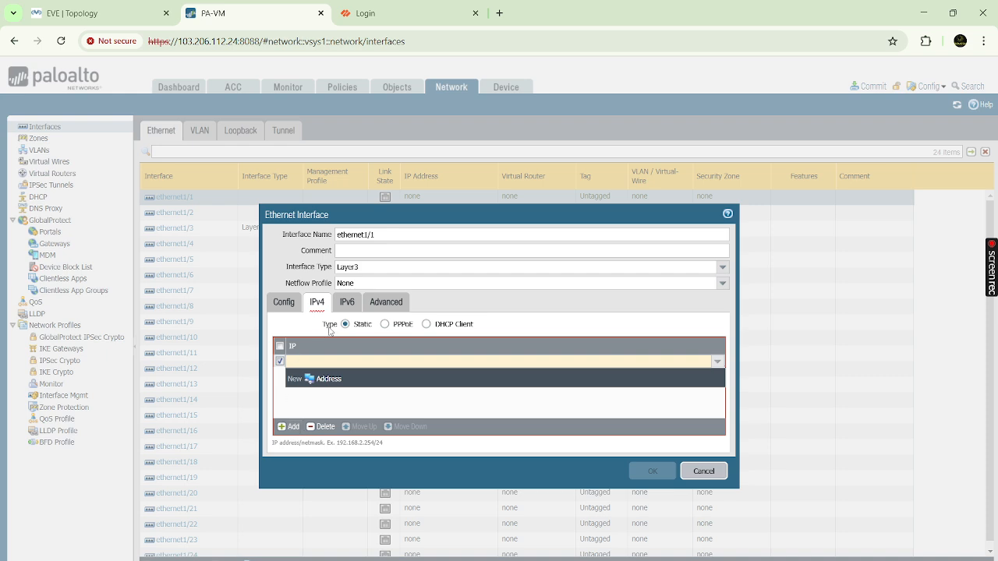
pyautogui.write('20.20.20')
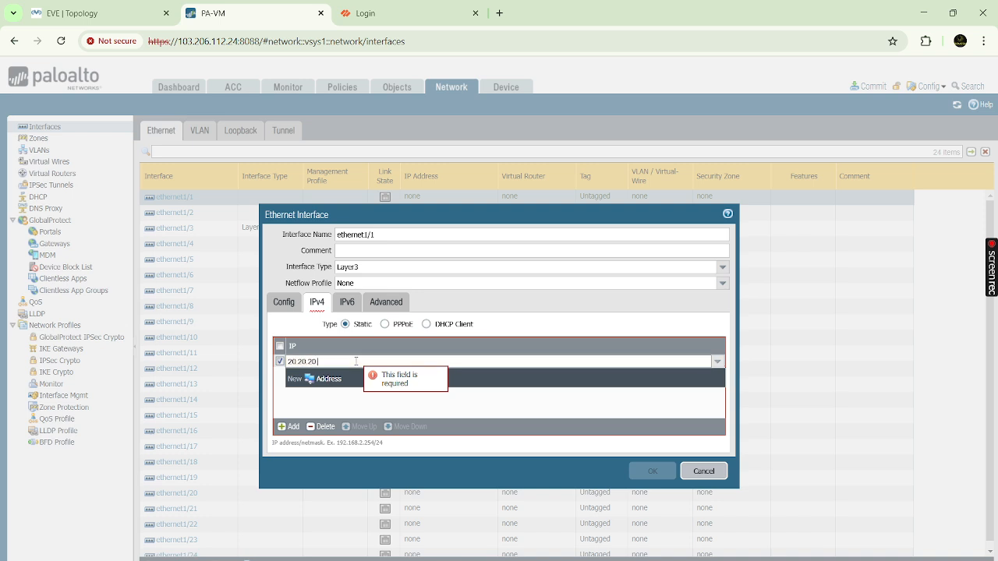
pyautogui.write('.10/2')
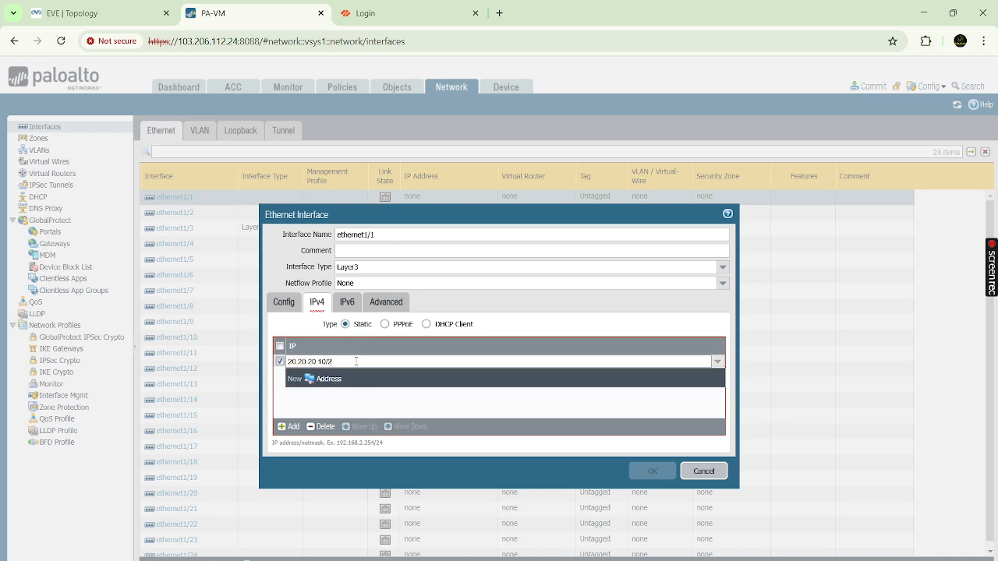
pyautogui.write('4')
pyautogui.click(373, 396)
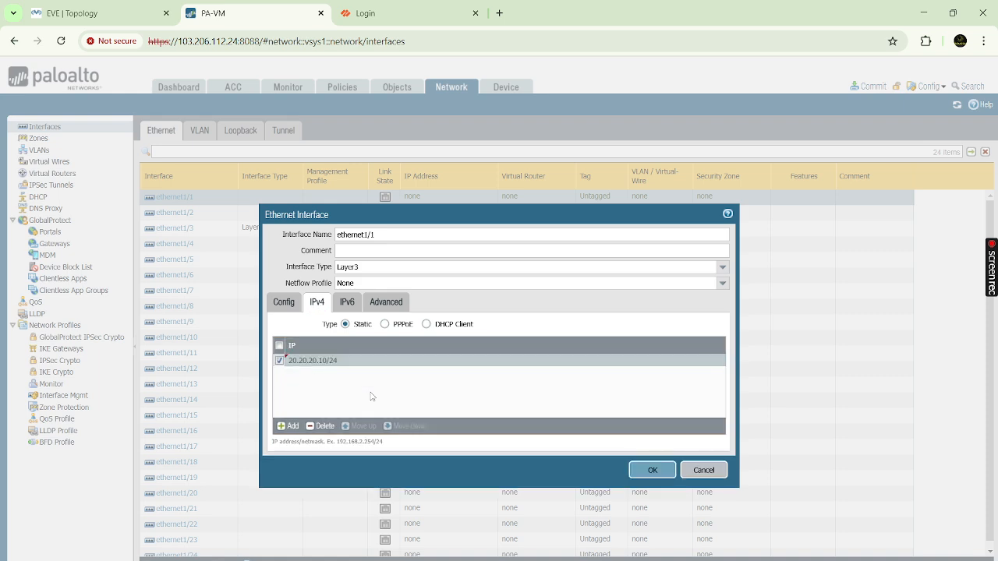
pyautogui.click(357, 309)
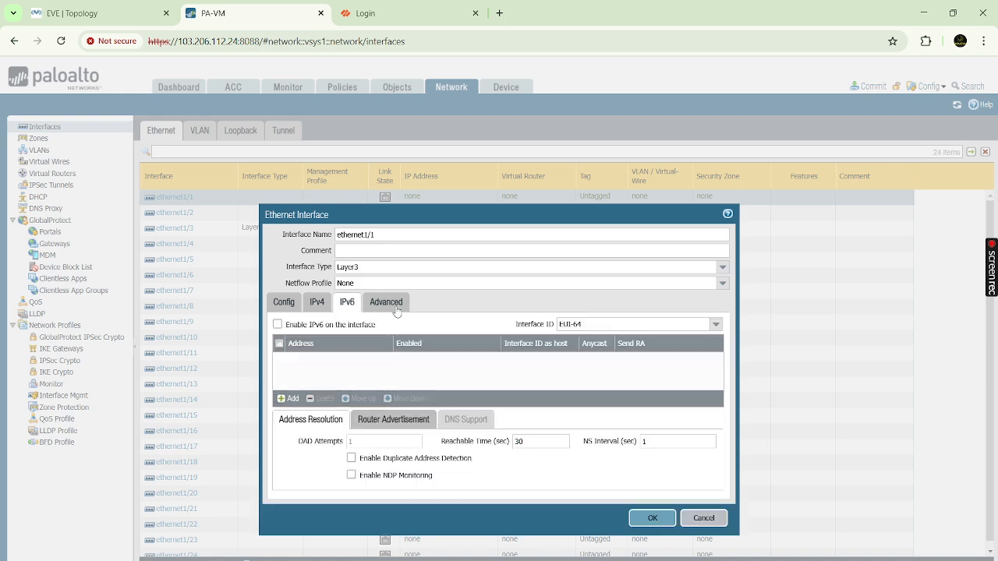
pyautogui.click(392, 307)
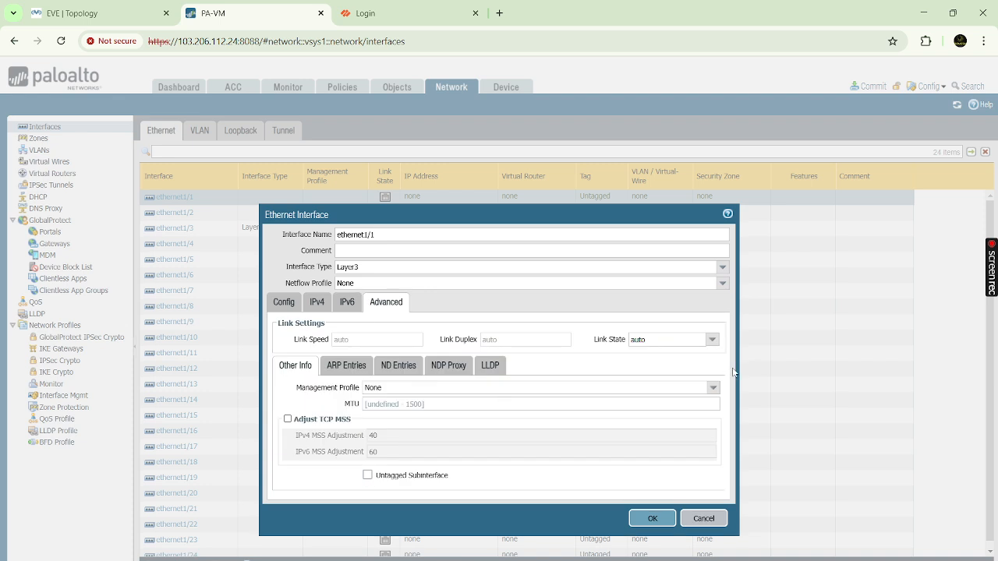
pyautogui.click(713, 388)
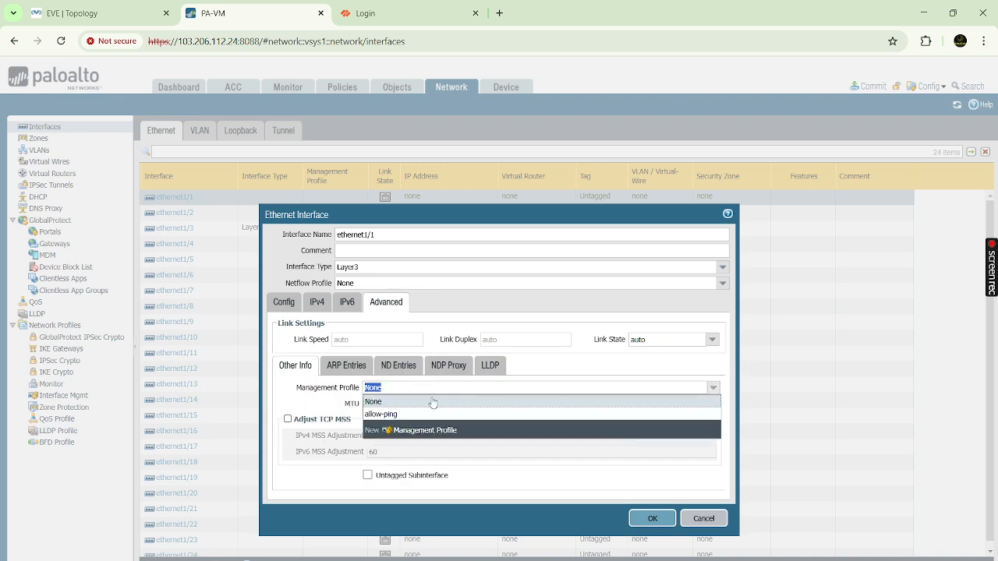
pyautogui.click(390, 414)
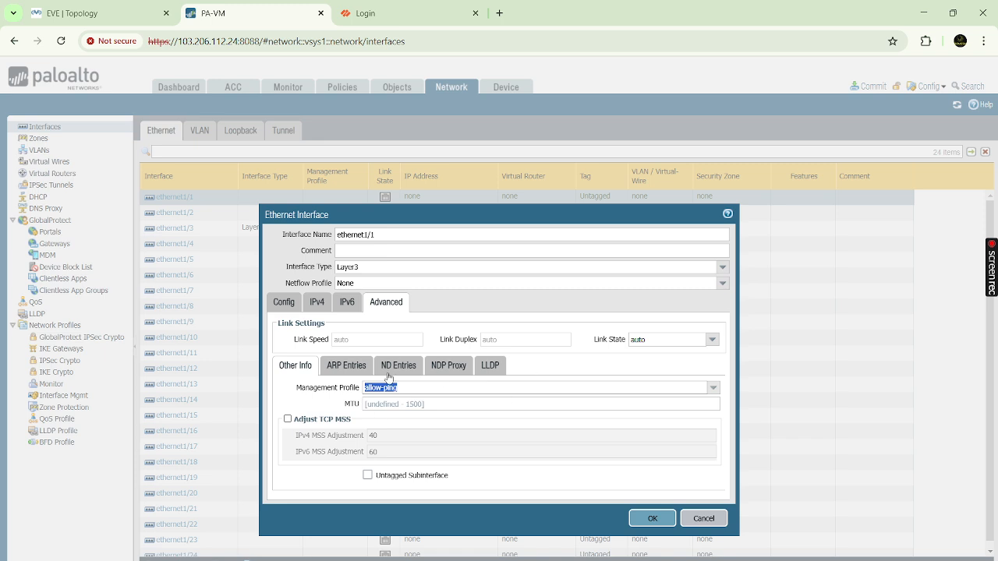
pyautogui.click(647, 518)
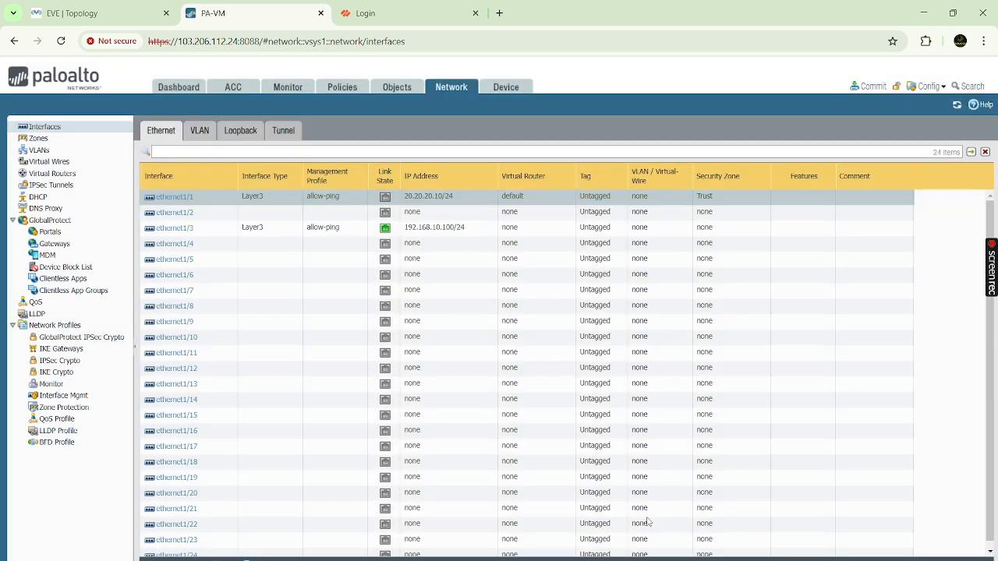
# - Put ethernet1/3 in the default virtual router and Untrust zone, accepting the management warning
pyautogui.click(175, 229)
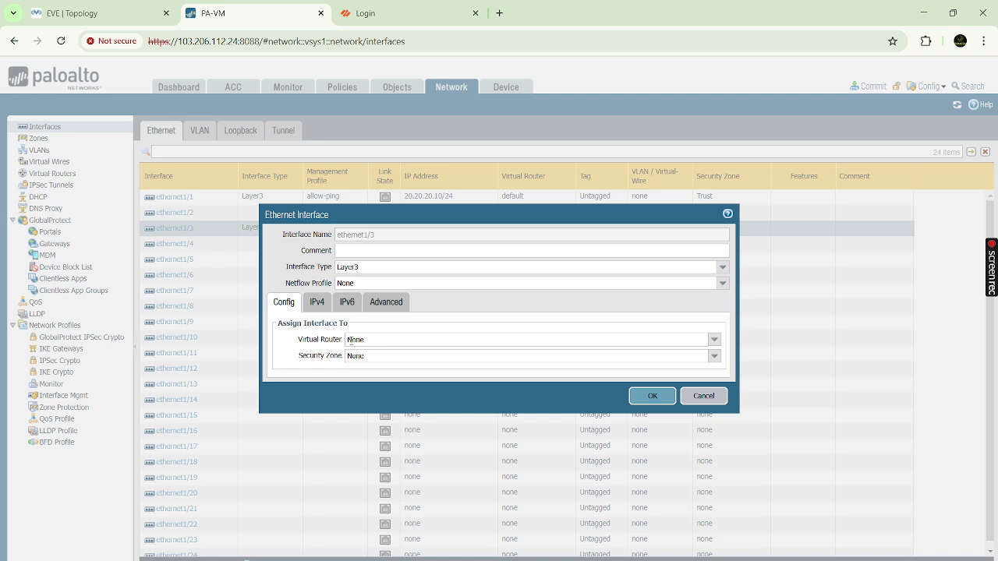
pyautogui.click(714, 341)
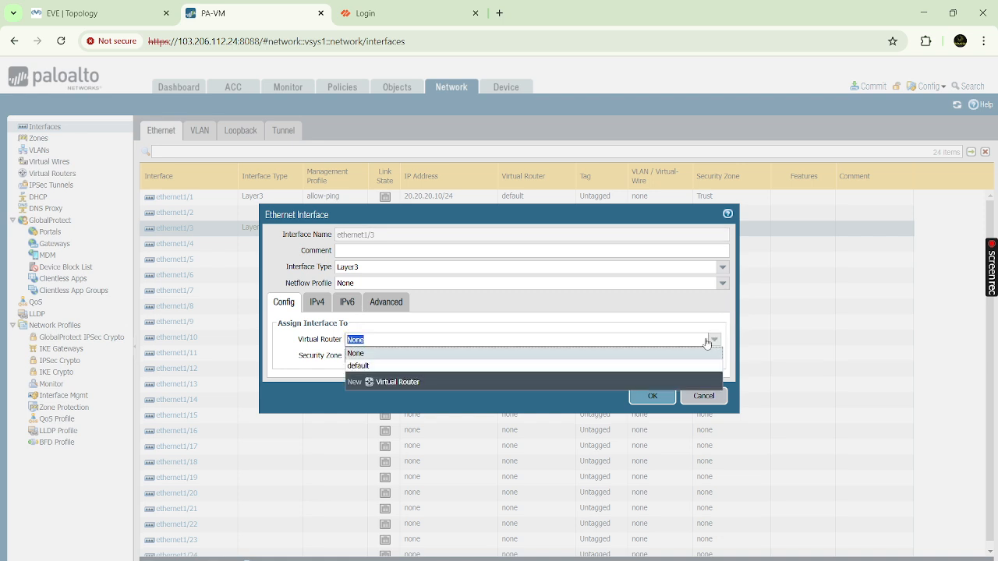
pyautogui.click(358, 366)
pyautogui.click(714, 356)
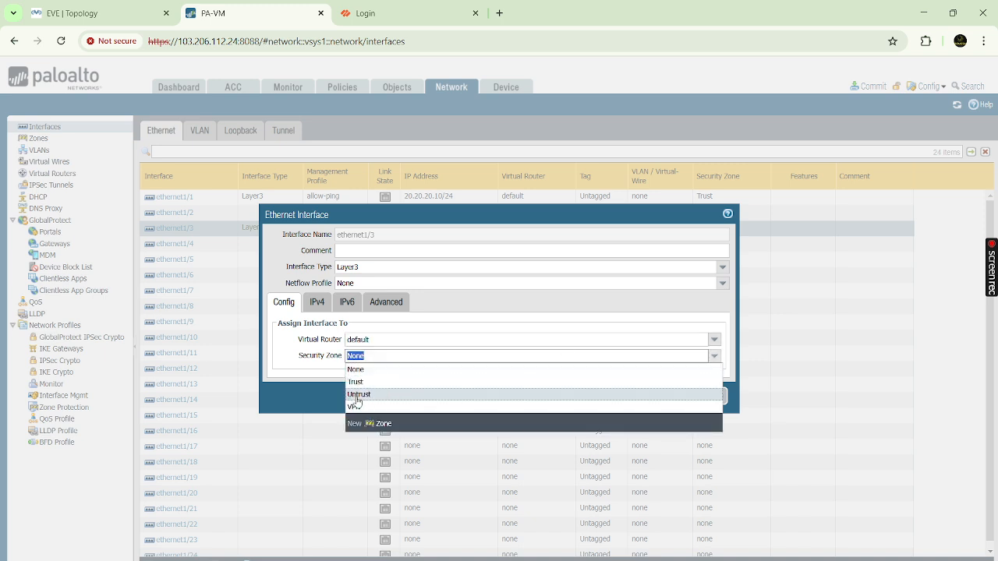
pyautogui.click(358, 395)
pyautogui.click(317, 302)
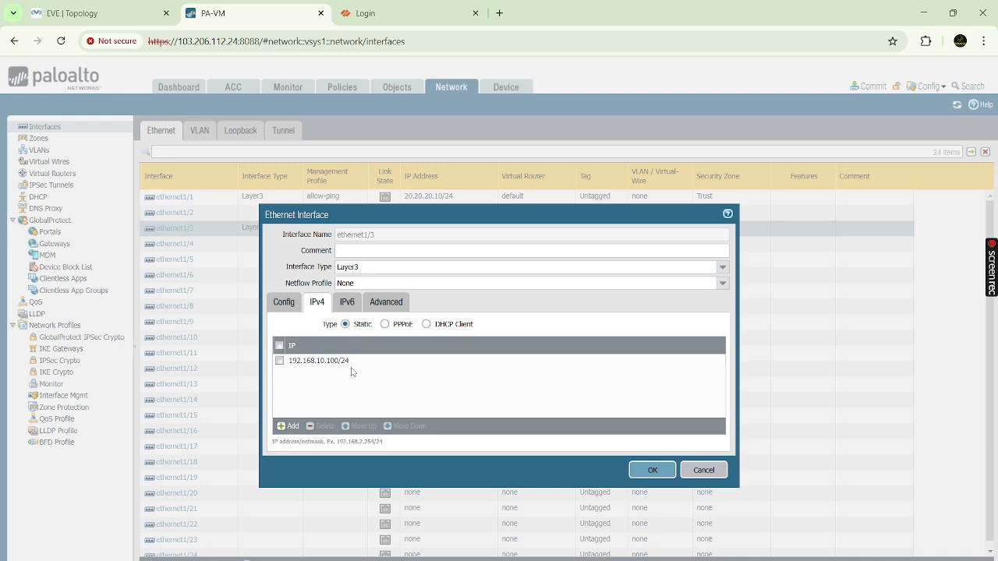
pyautogui.click(385, 306)
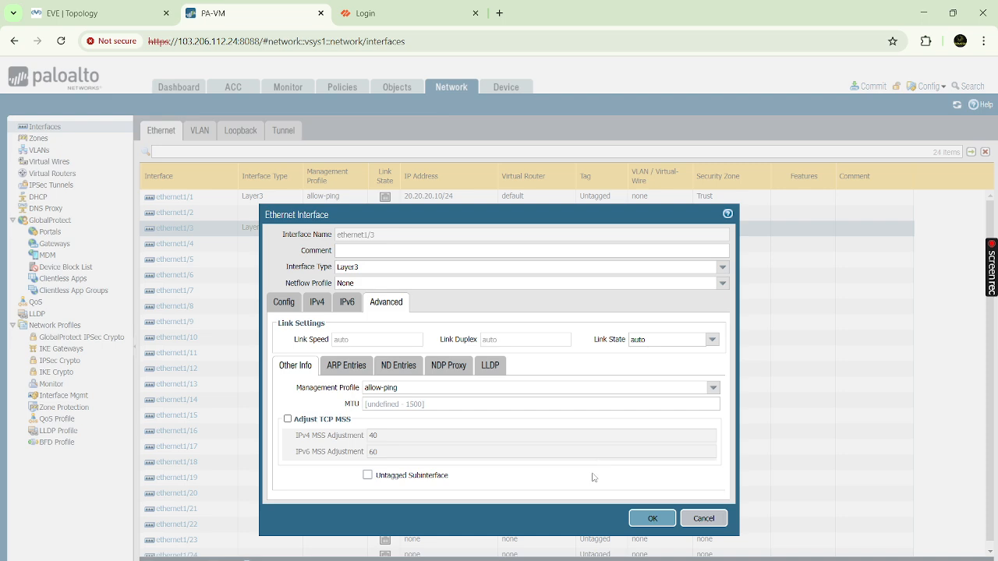
pyautogui.click(662, 520)
pyautogui.click(474, 360)
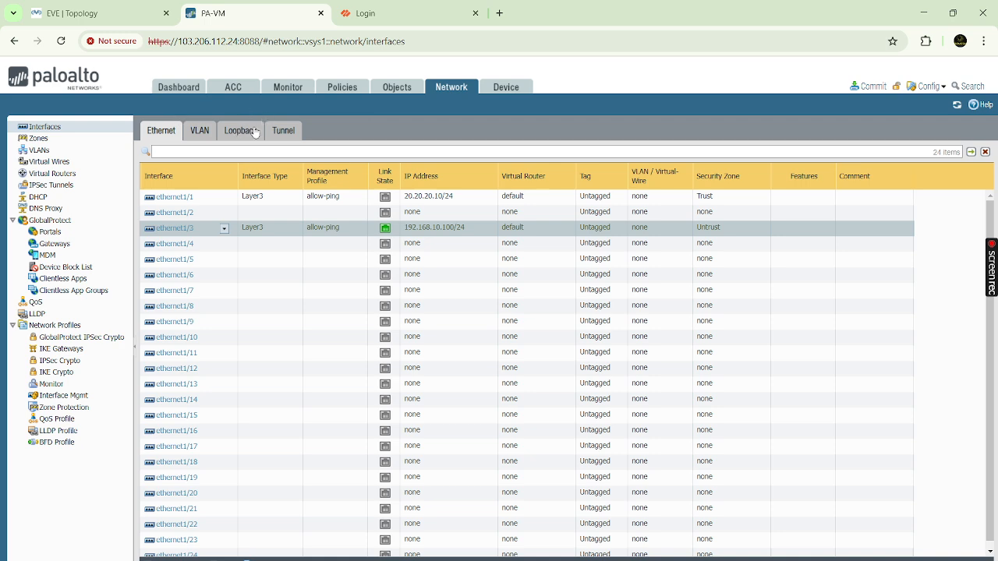
pyautogui.click(296, 132)
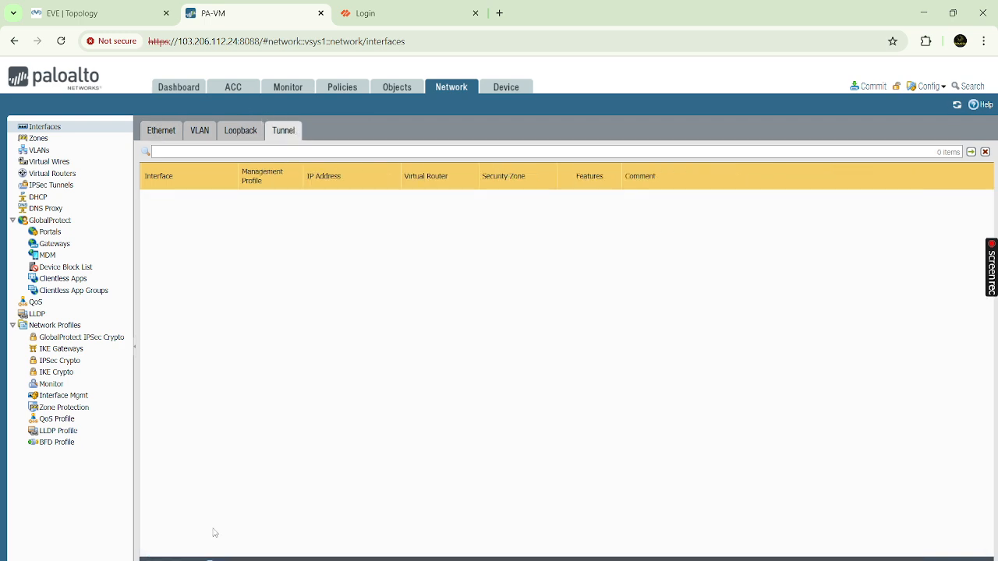
# - Create tunnel interface tunnel.1 in the default virtual router and VPN zone
pyautogui.click(154, 559)
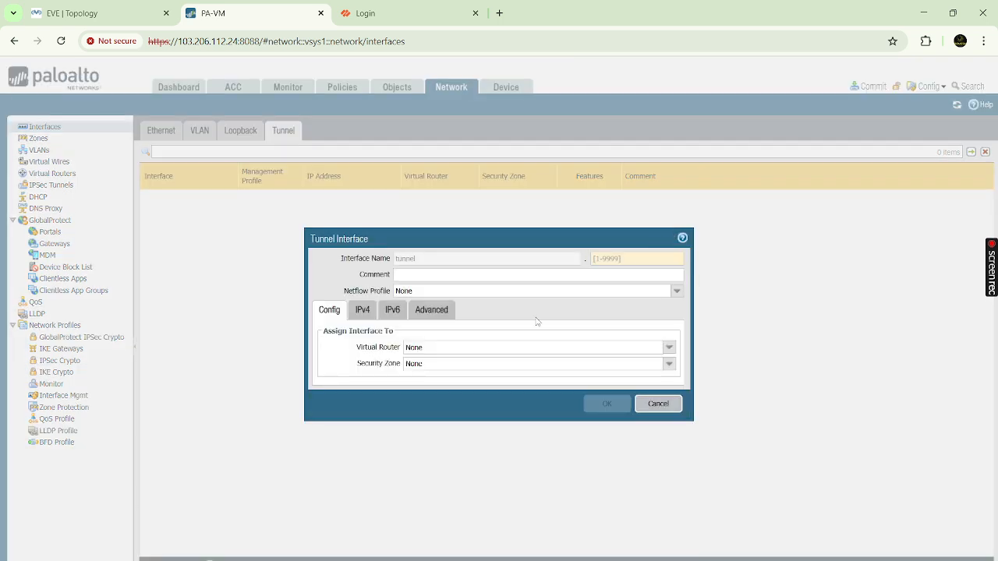
pyautogui.click(628, 257)
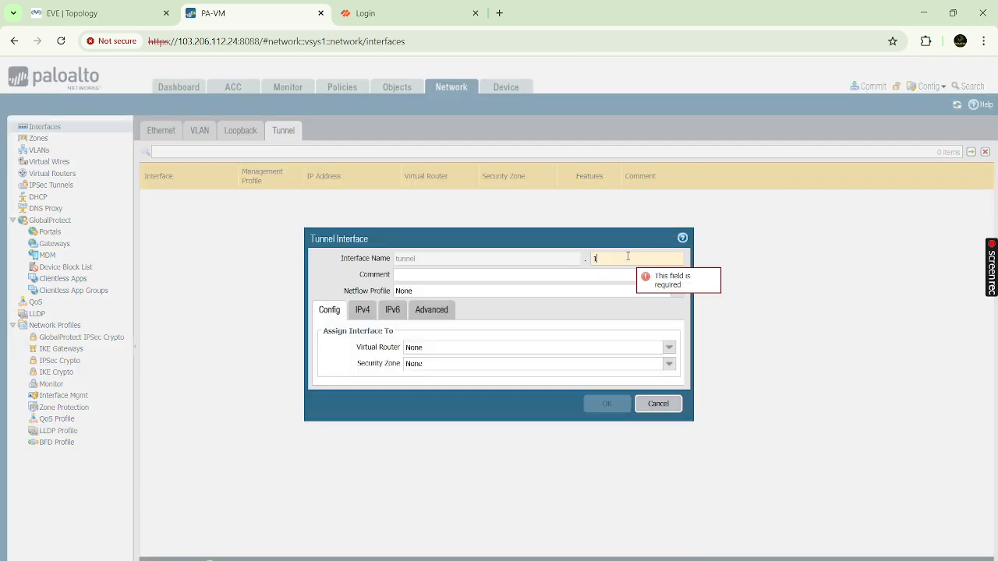
pyautogui.press('BackSpace')
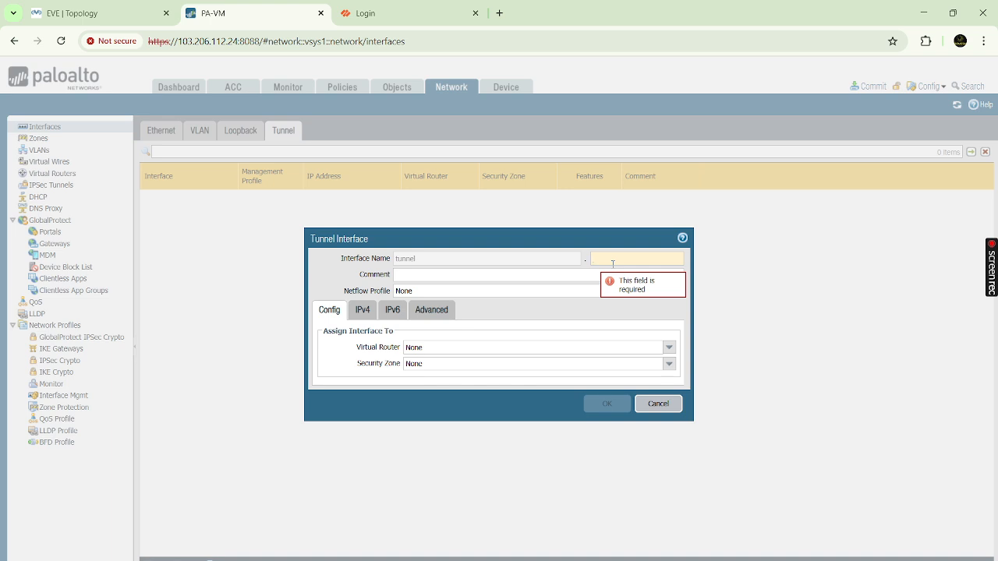
pyautogui.write('1')
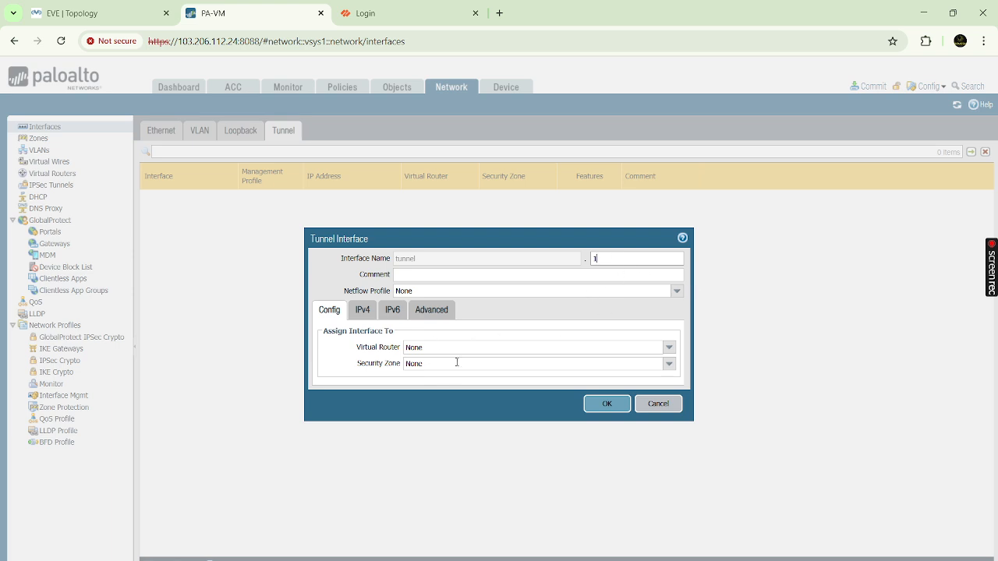
pyautogui.click(668, 347)
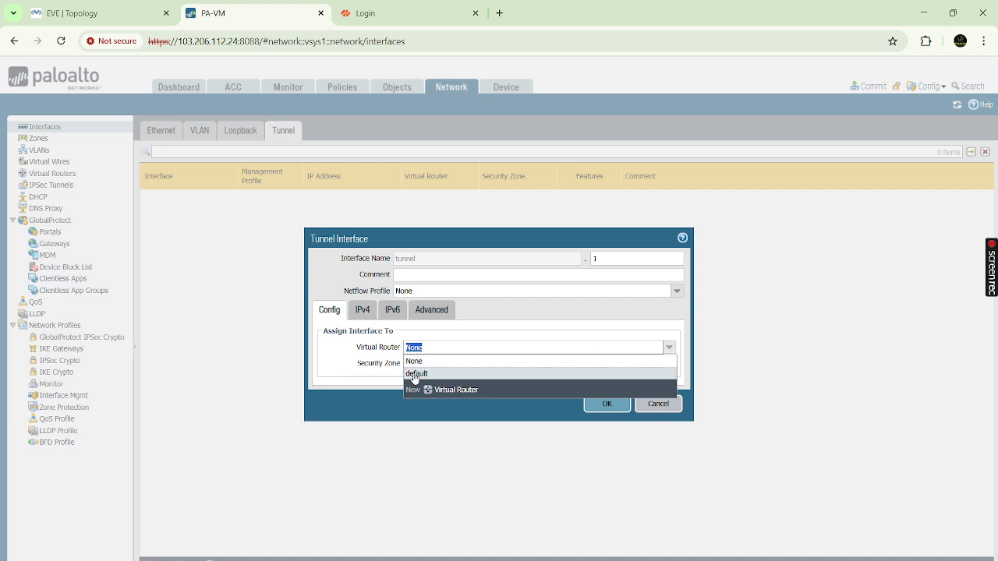
pyautogui.click(414, 376)
pyautogui.click(669, 363)
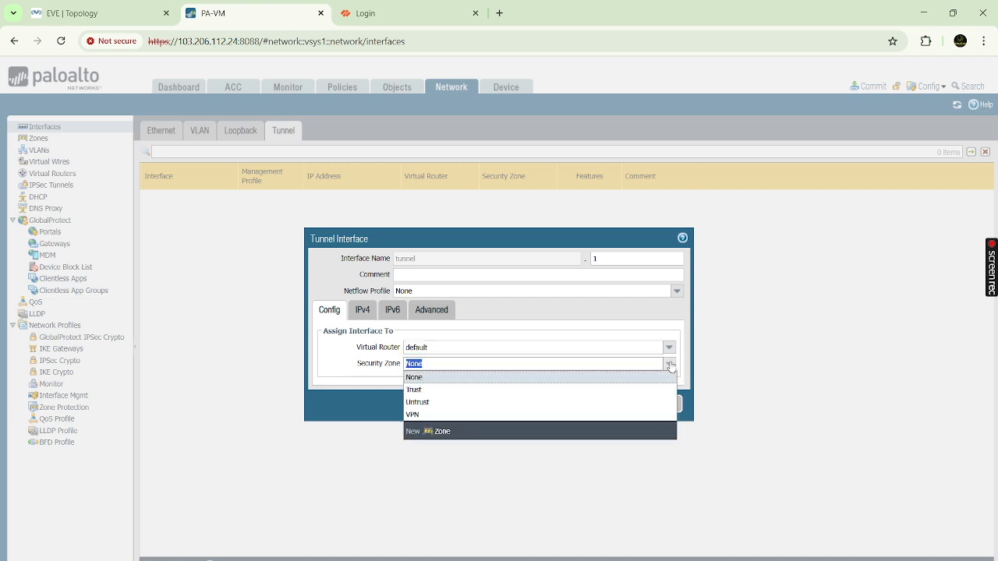
pyautogui.click(428, 415)
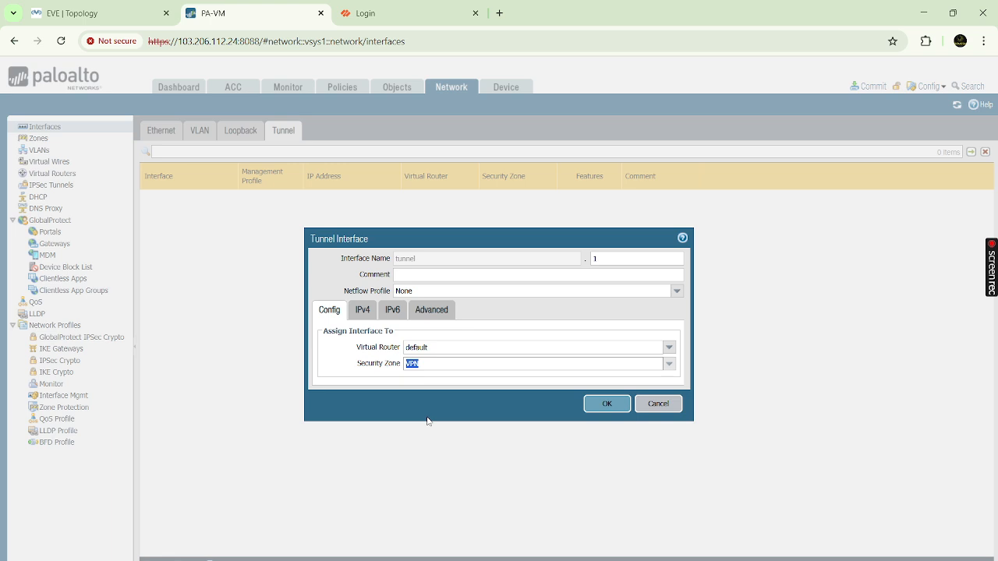
# - Attach the allow-ping management profile to tunnel.1 and save, accepting the warning
pyautogui.click(366, 311)
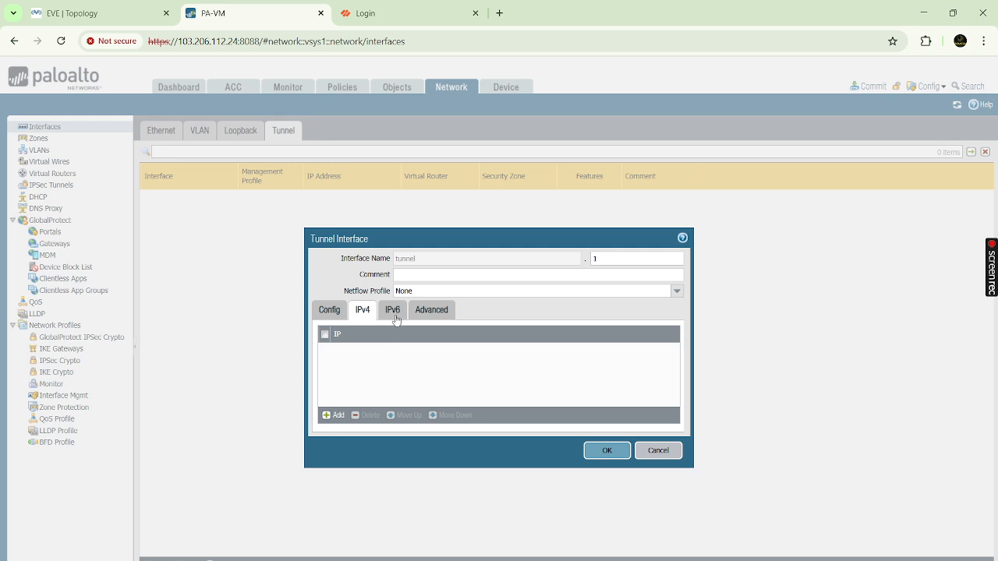
pyautogui.click(390, 314)
pyautogui.click(433, 311)
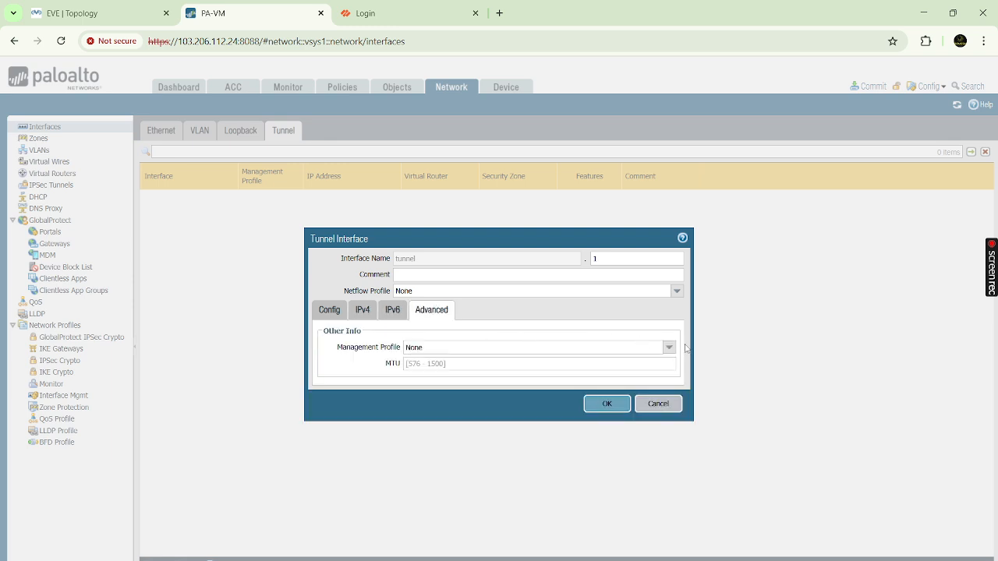
pyautogui.click(669, 347)
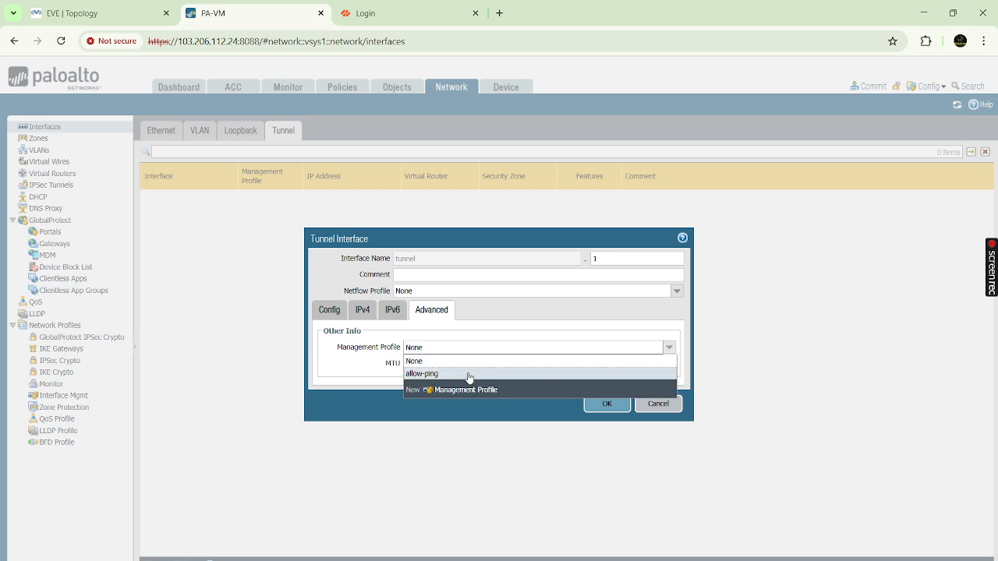
pyautogui.click(468, 374)
pyautogui.click(607, 404)
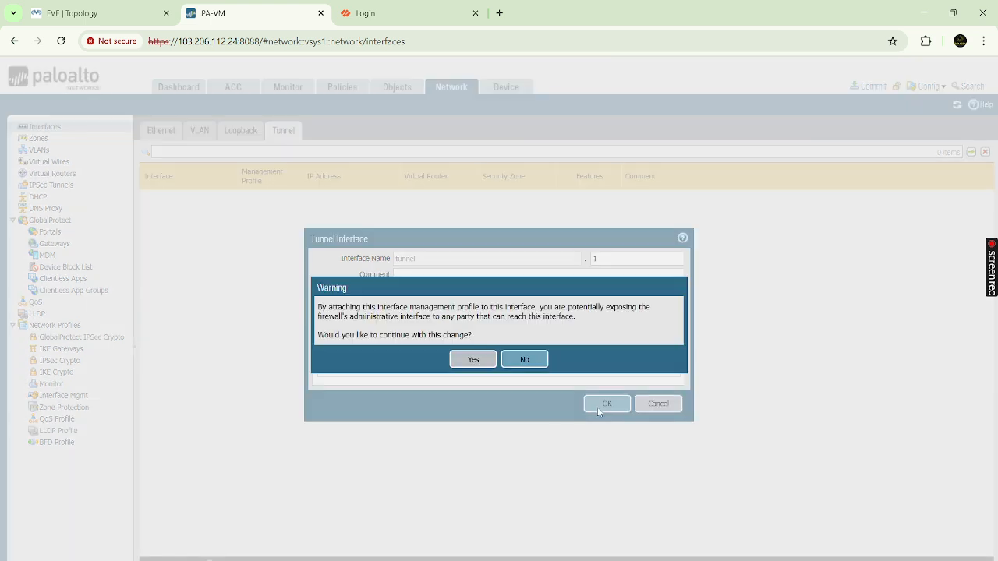
pyautogui.click(473, 359)
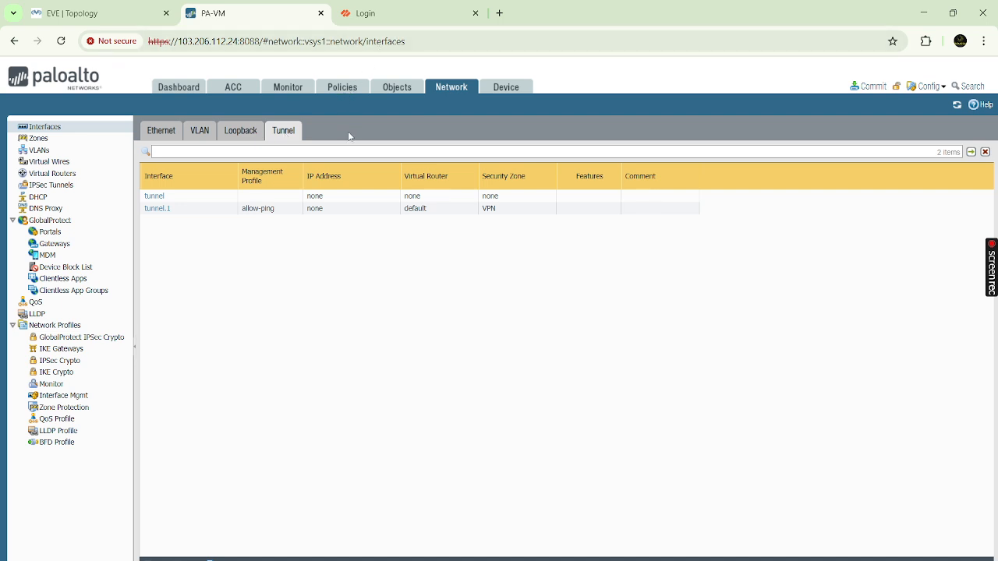
# - Open the Security policy rulebase, review the EVE lab topology, then return to PA-VM
pyautogui.click(342, 87)
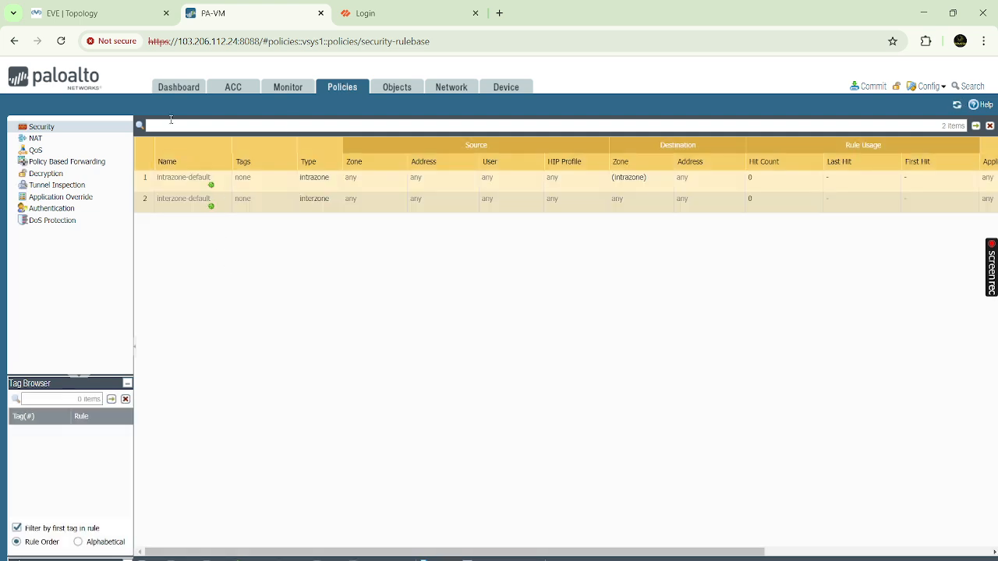
pyautogui.click(110, 13)
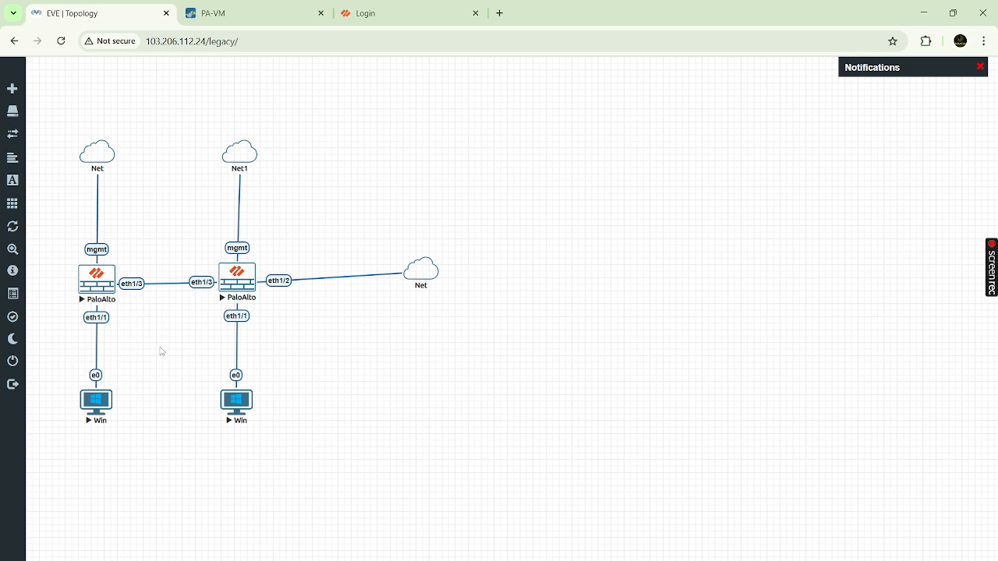
pyautogui.hotkey('alt', 'Tab')
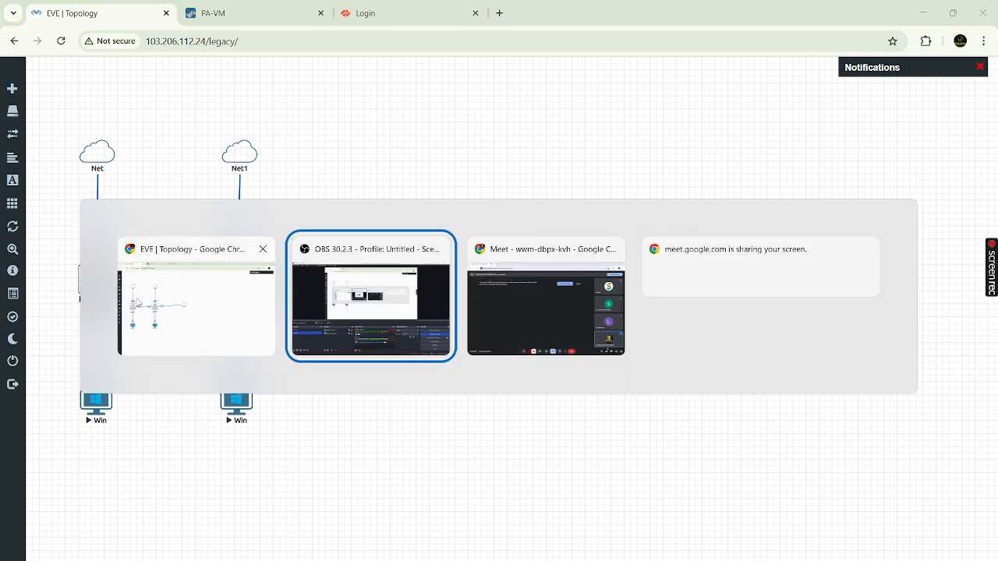
pyautogui.click(229, 308)
pyautogui.click(261, 11)
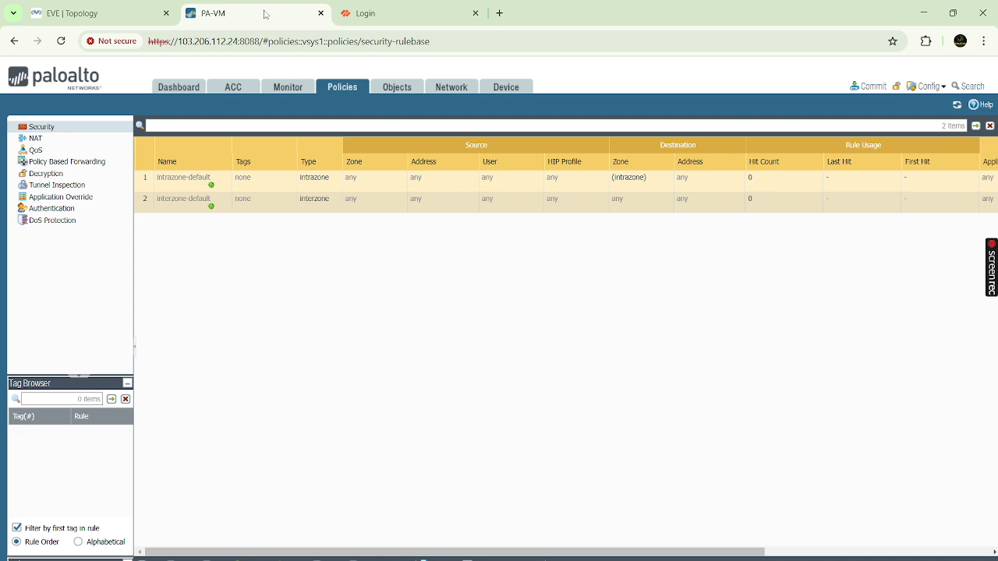
# - Add security rule Trust-VPN with source zone Trust and destination zone VPN
pyautogui.click(156, 558)
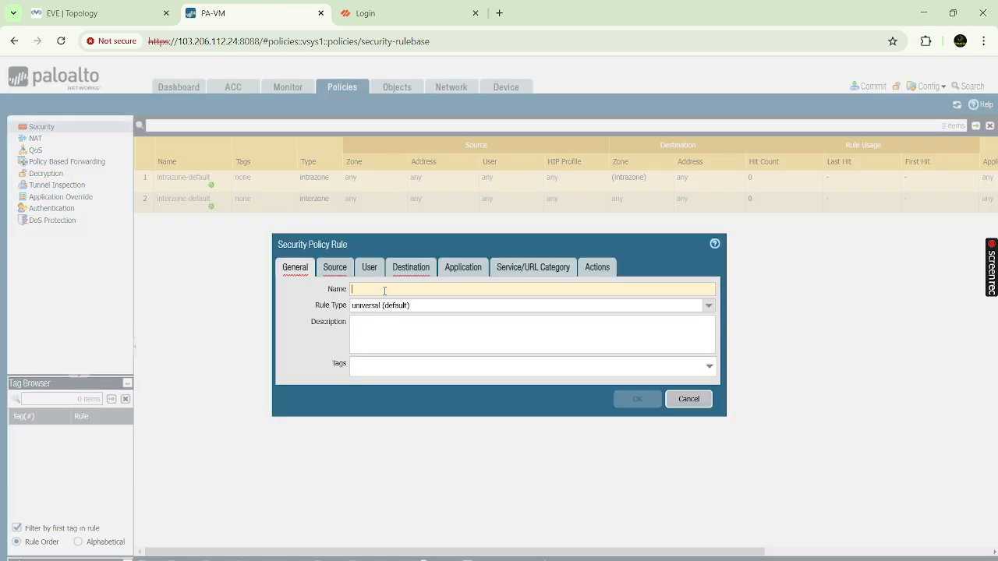
pyautogui.write('Trust-VPN')
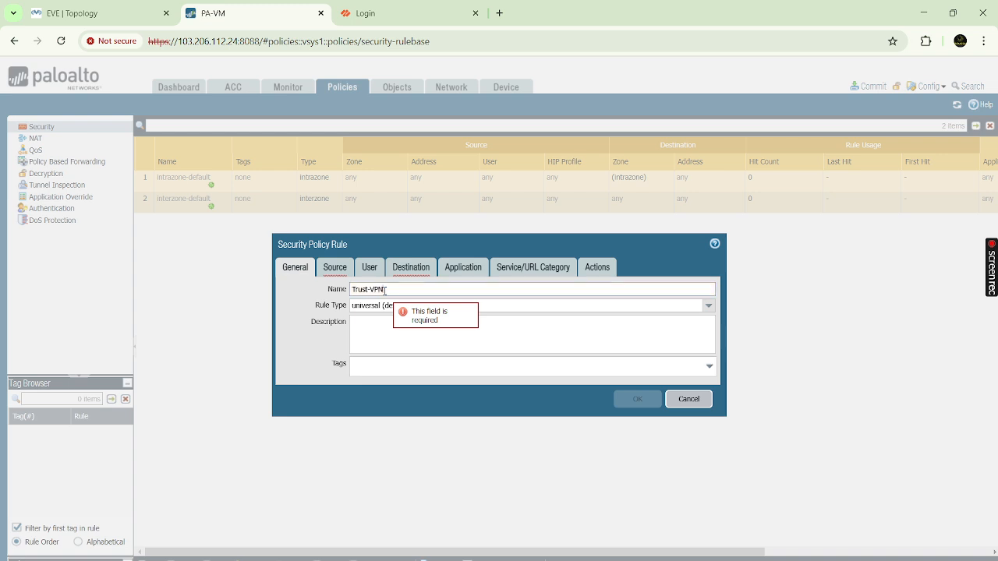
pyautogui.click(332, 272)
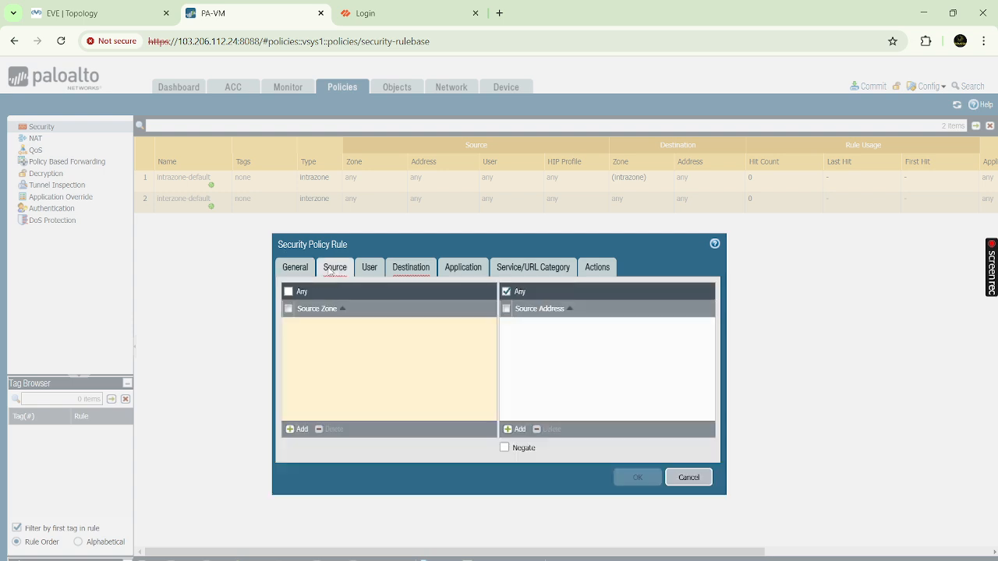
pyautogui.click(296, 430)
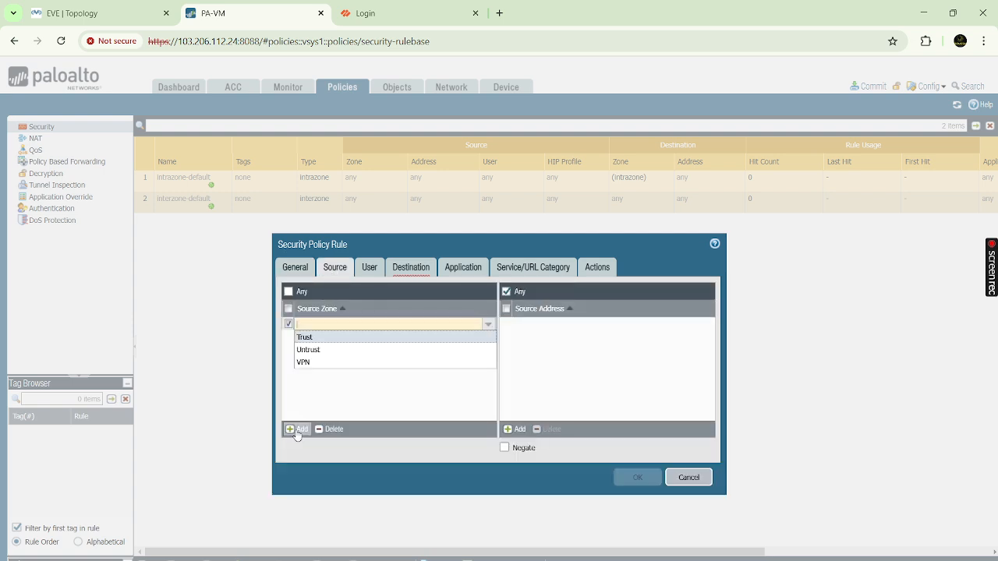
pyautogui.click(310, 343)
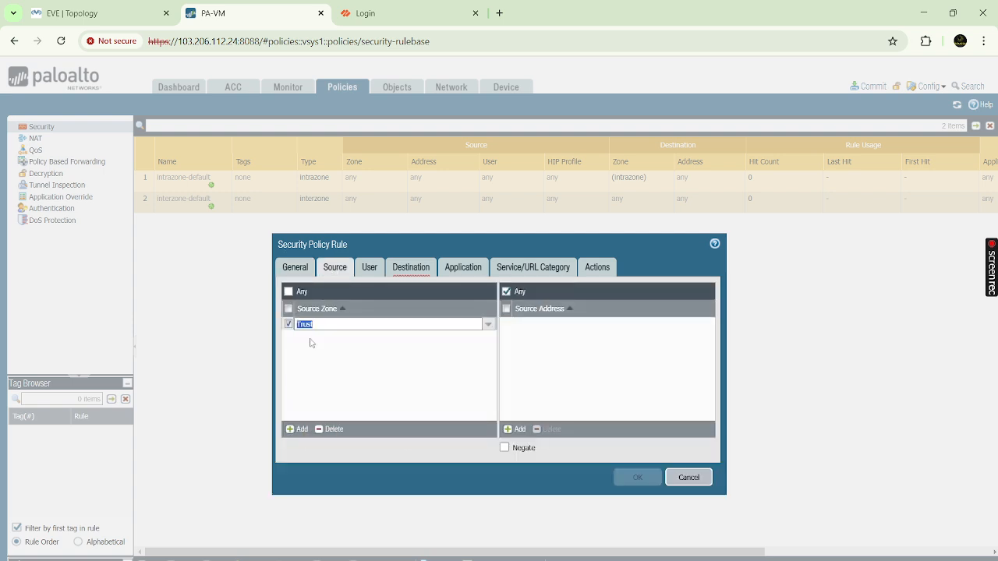
pyautogui.click(406, 271)
pyautogui.click(296, 428)
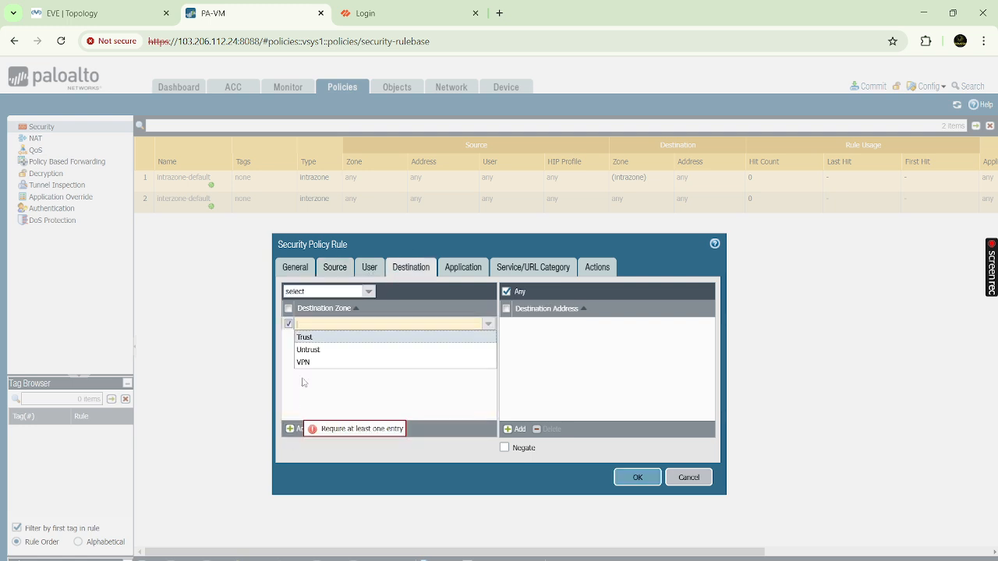
pyautogui.click(305, 363)
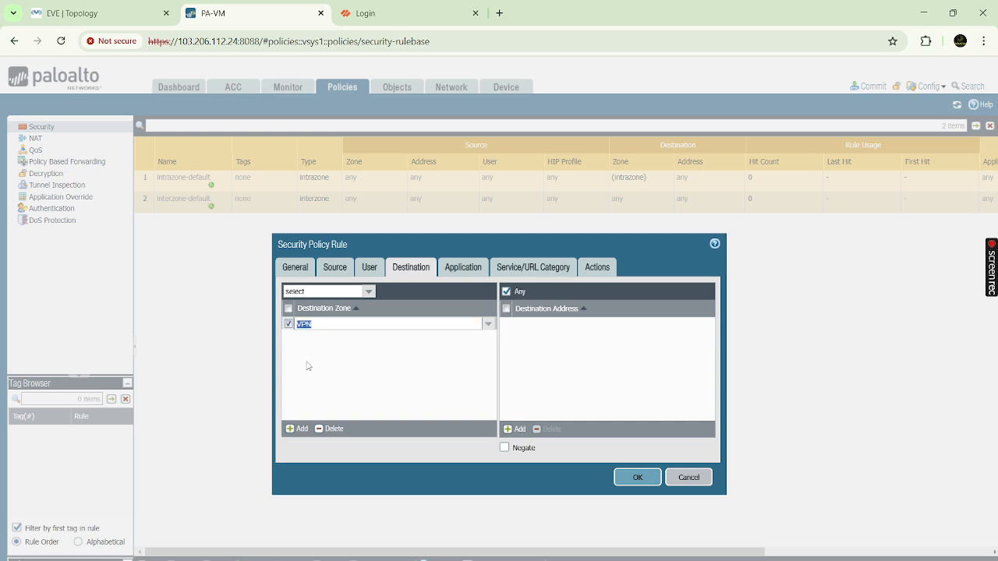
pyautogui.click(462, 269)
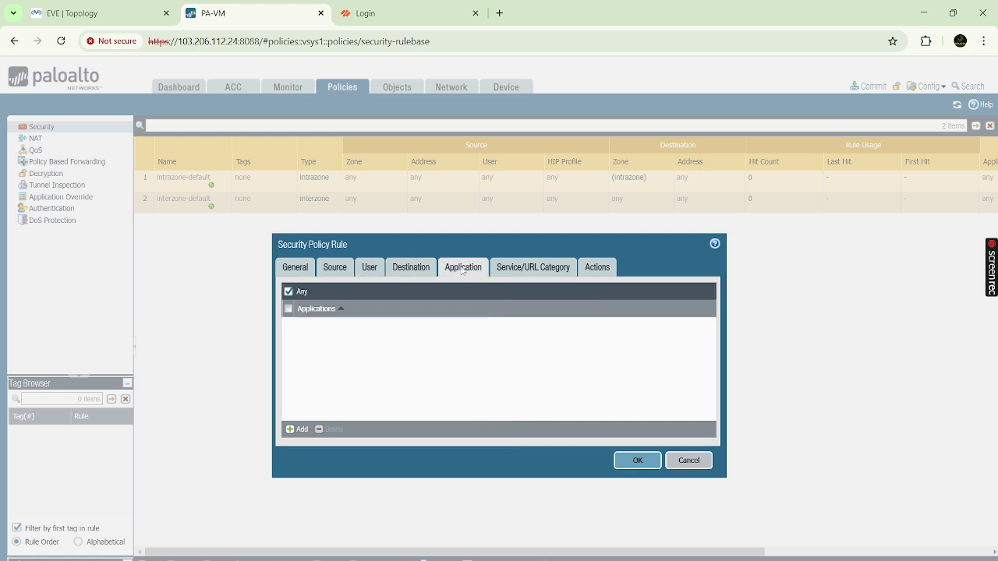
pyautogui.click(520, 270)
pyautogui.click(597, 269)
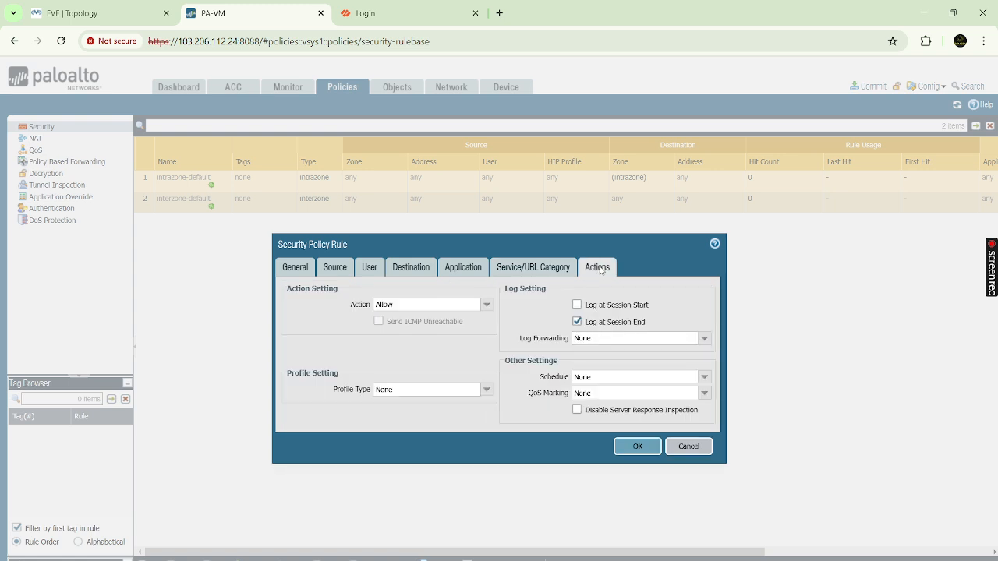
pyautogui.click(636, 447)
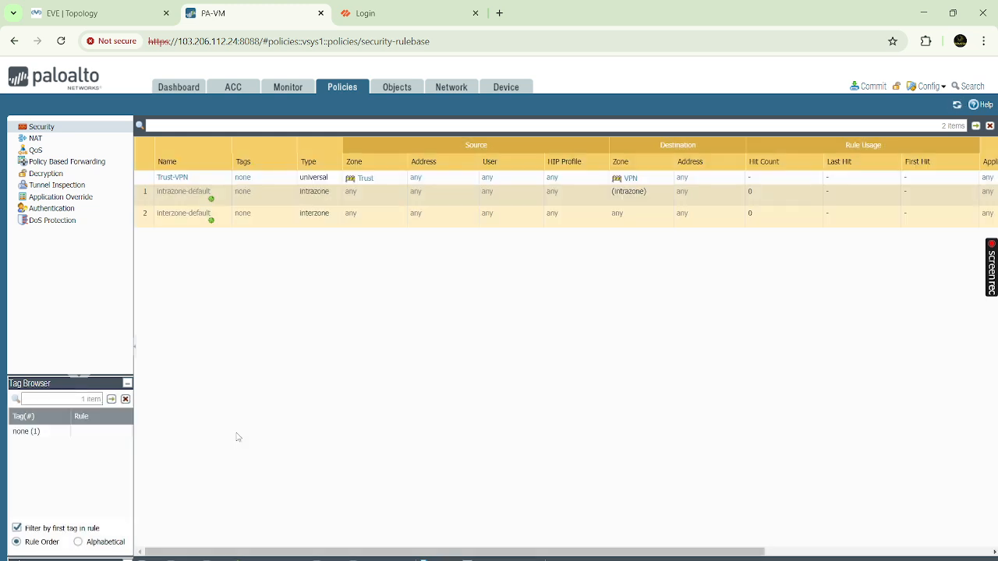
# - Add security rule VPN-Trust with source zone VPN and destination zone Trust
pyautogui.click(149, 560)
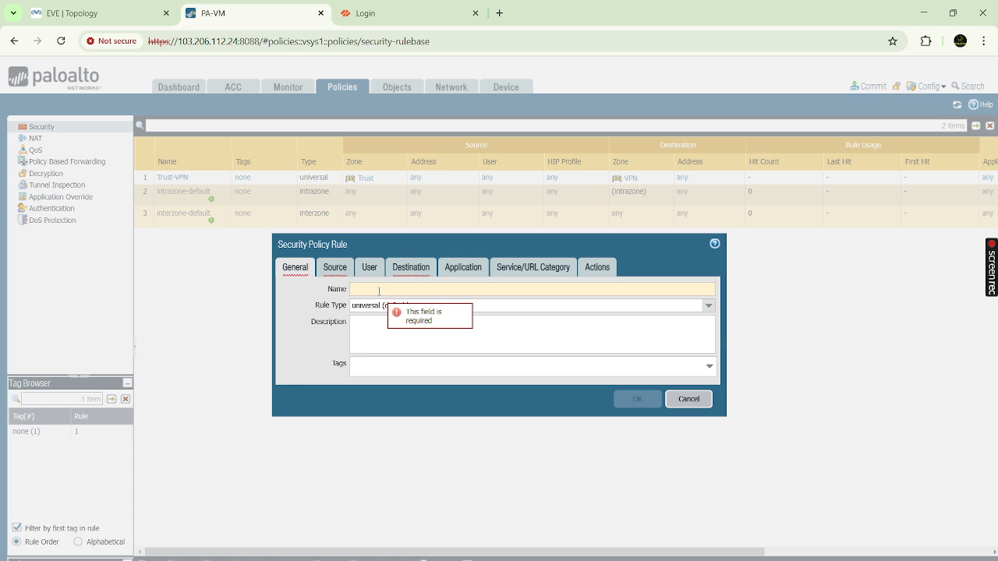
pyautogui.write('VPN-Trust')
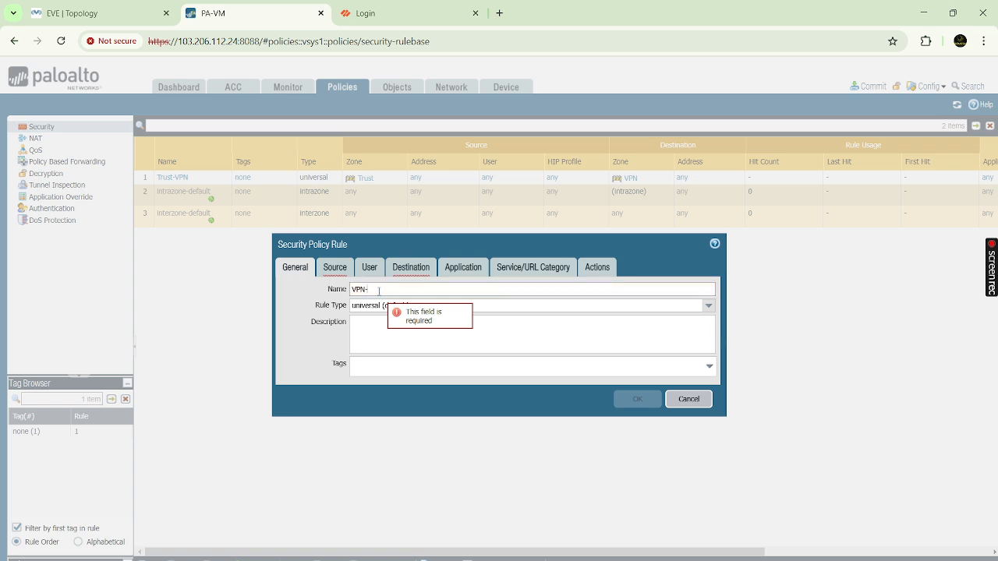
pyautogui.click(335, 268)
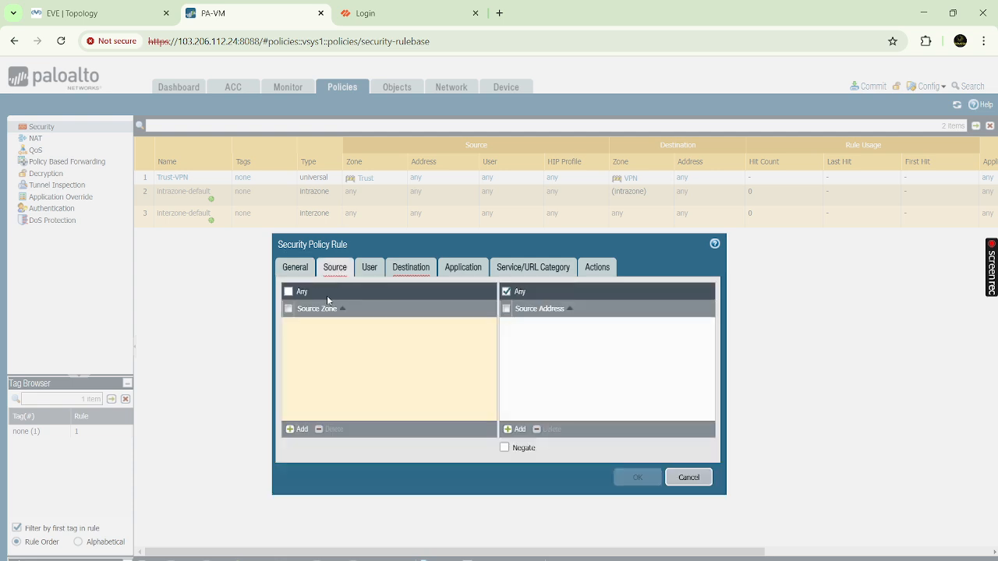
pyautogui.click(300, 429)
pyautogui.click(308, 362)
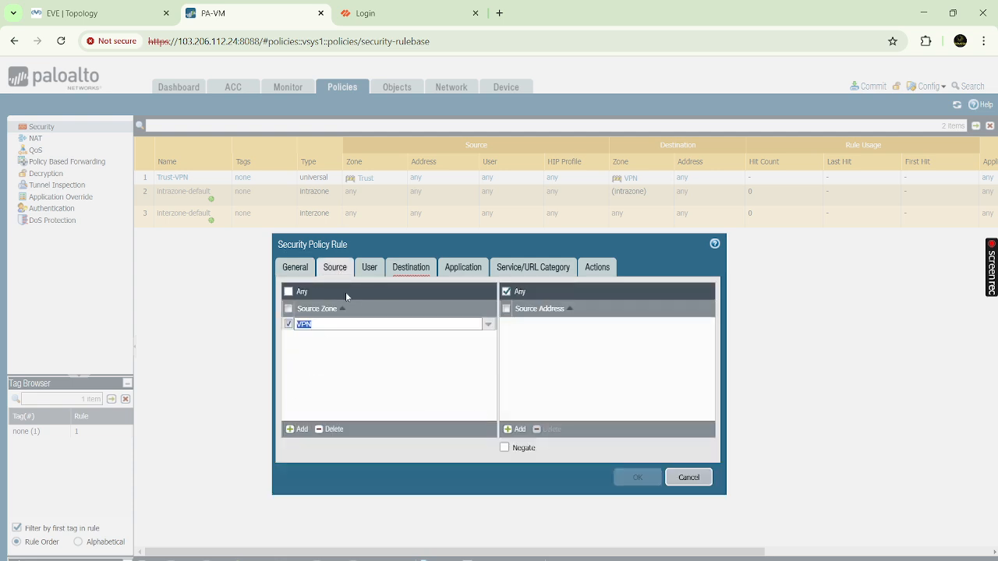
pyautogui.click(418, 270)
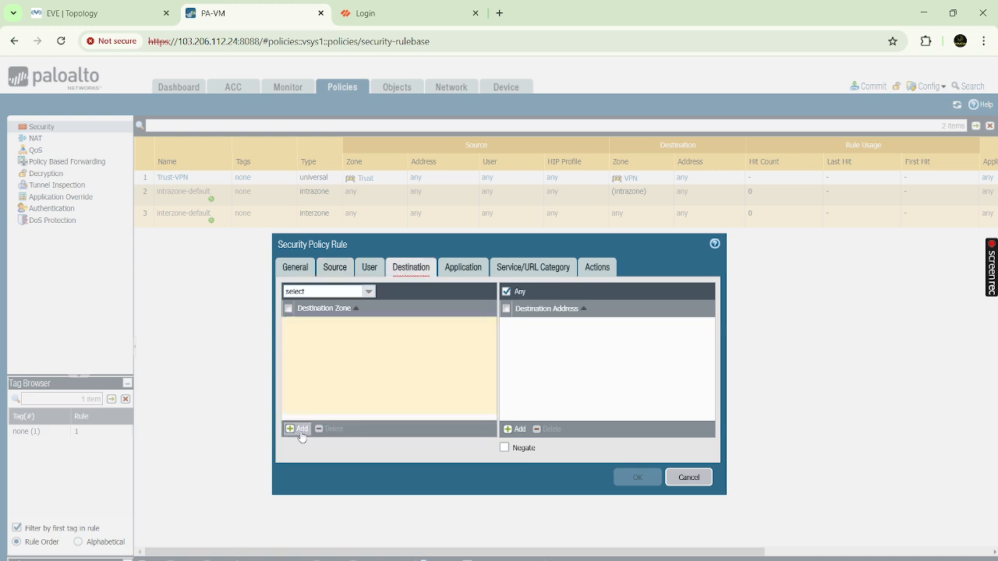
pyautogui.click(300, 430)
pyautogui.click(306, 339)
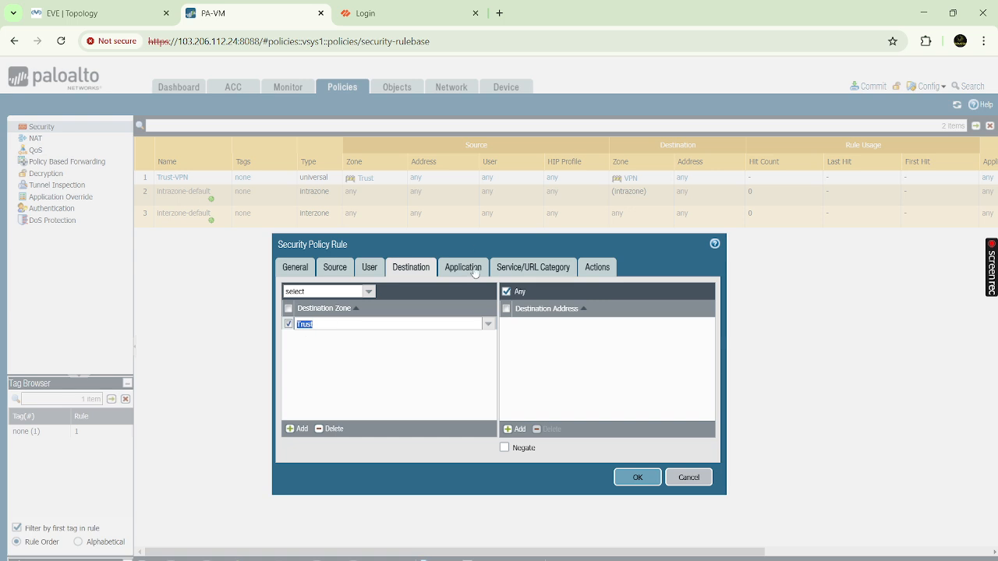
pyautogui.click(471, 269)
pyautogui.click(527, 271)
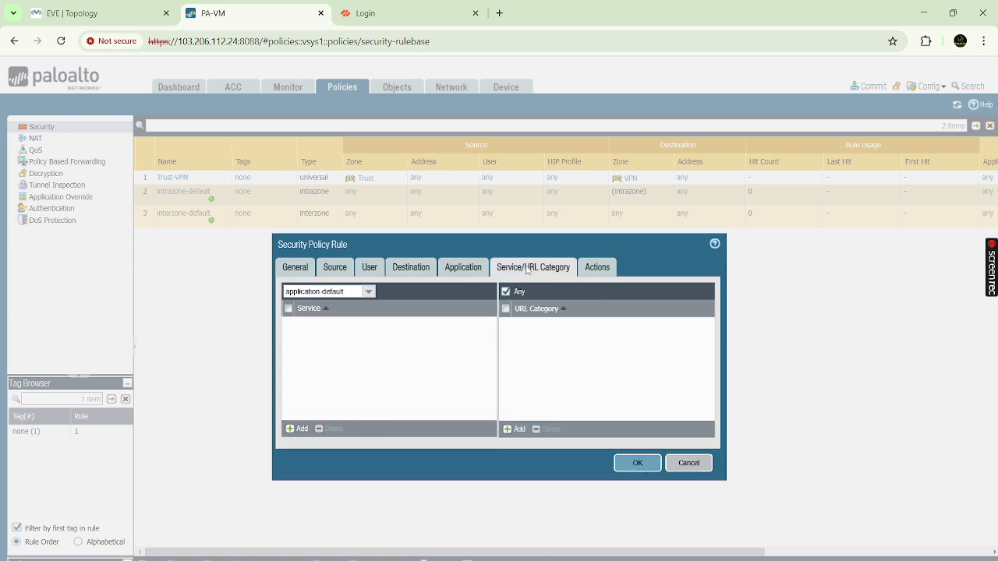
pyautogui.click(602, 270)
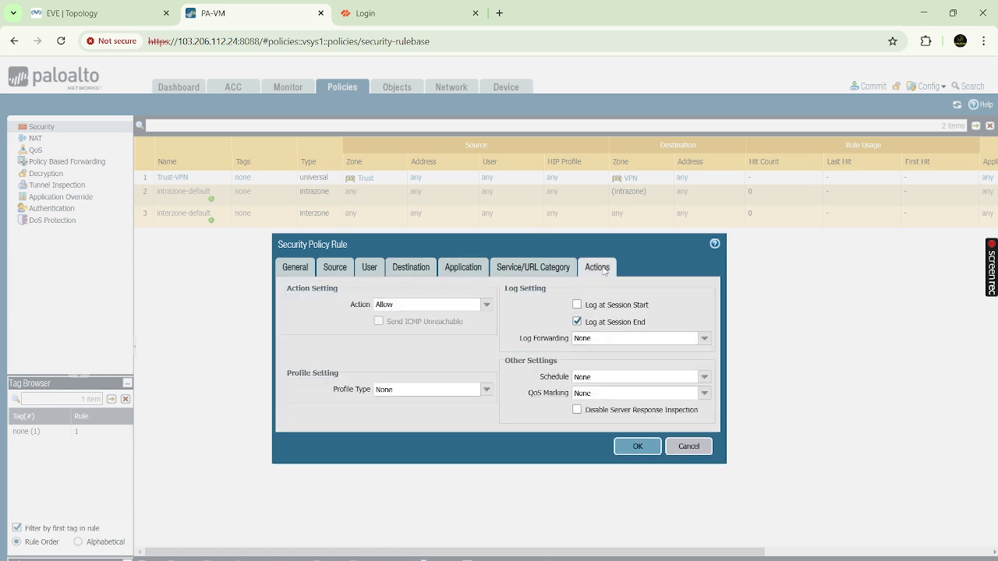
pyautogui.click(637, 447)
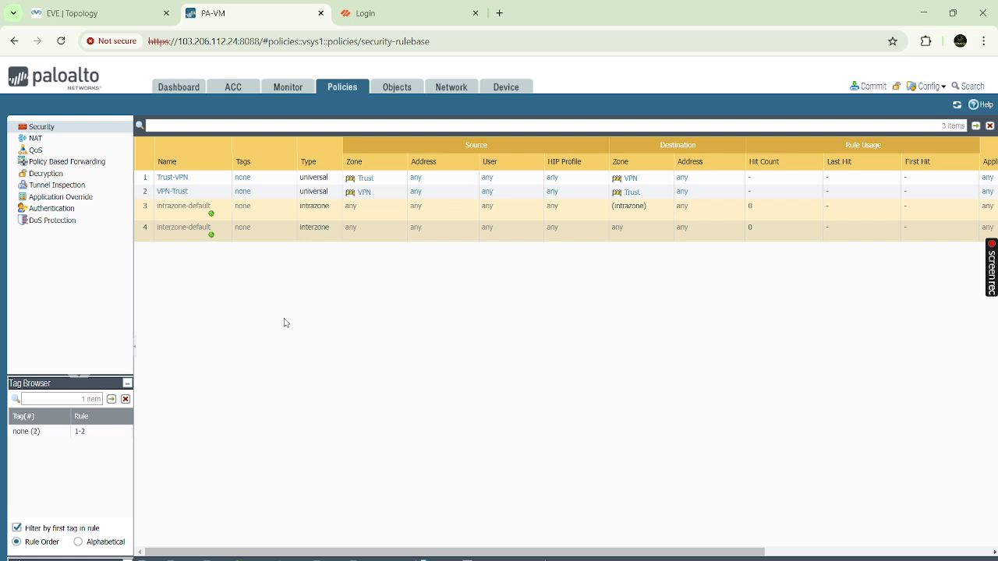
# - Open the IKE Crypto list (default, Suite-B-GCM-128, Suite-B-GCM-256) and start a new profile
pyautogui.click(457, 88)
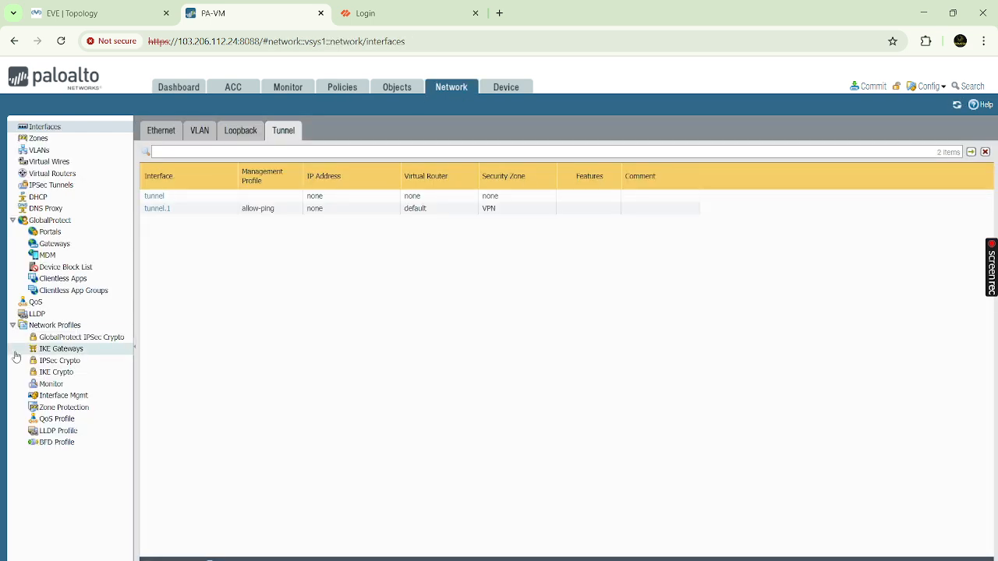
pyautogui.click(59, 372)
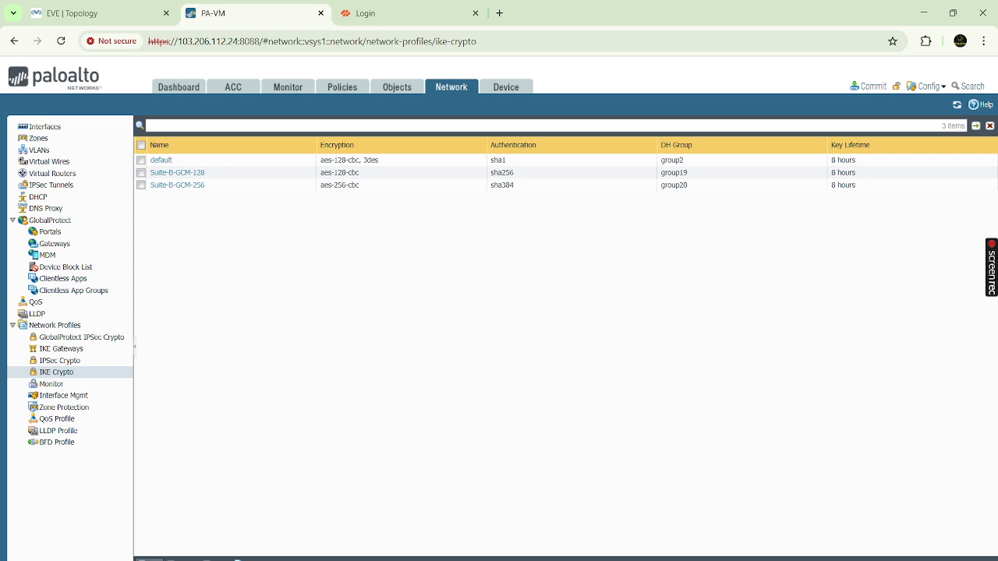
pyautogui.click(148, 559)
pyautogui.click(723, 437)
pyautogui.click(149, 560)
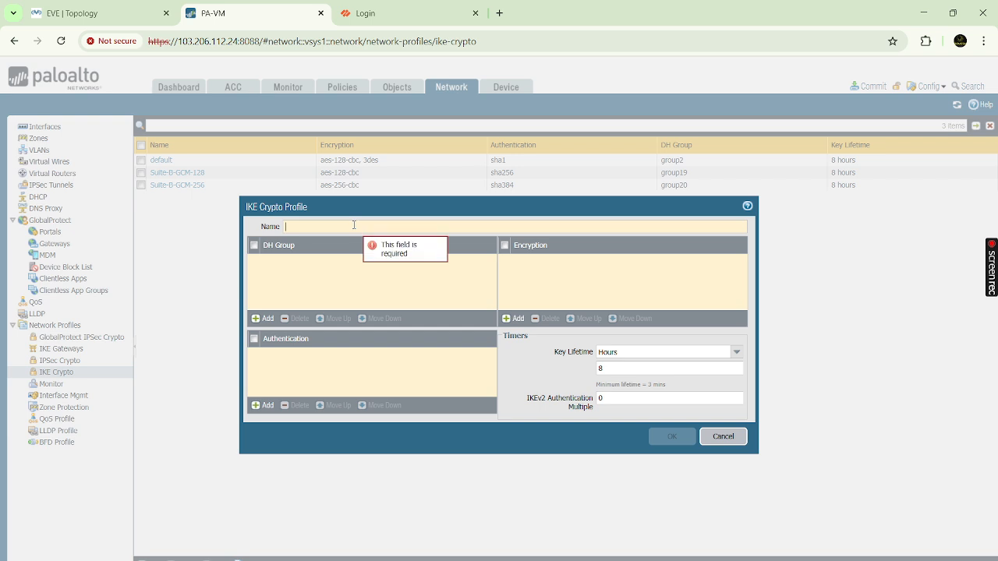
# - Name the profile TBN-IKE-Crypto with DH group20 and md5 authentication
pyautogui.write('TBN-I')
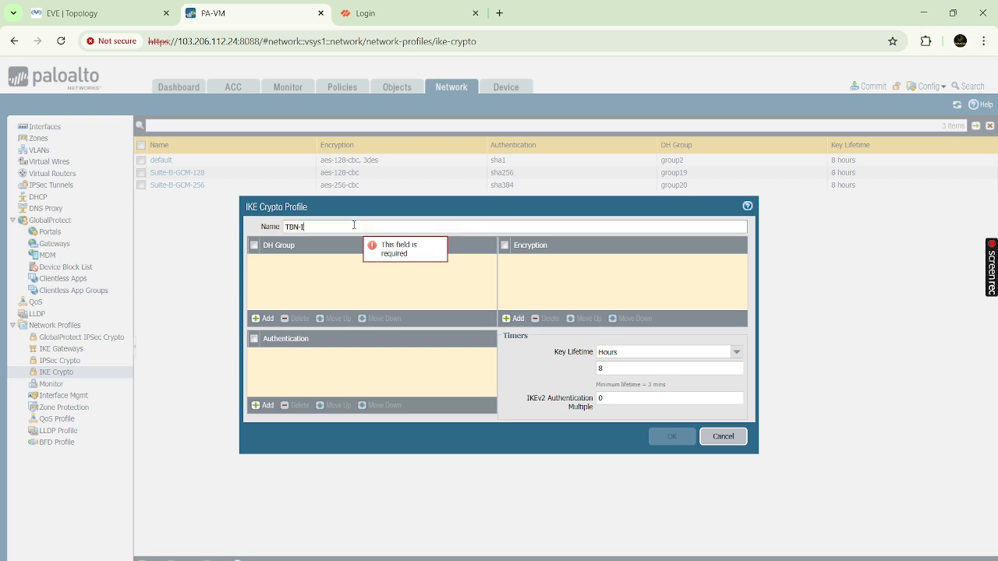
pyautogui.write('KE-Crypto')
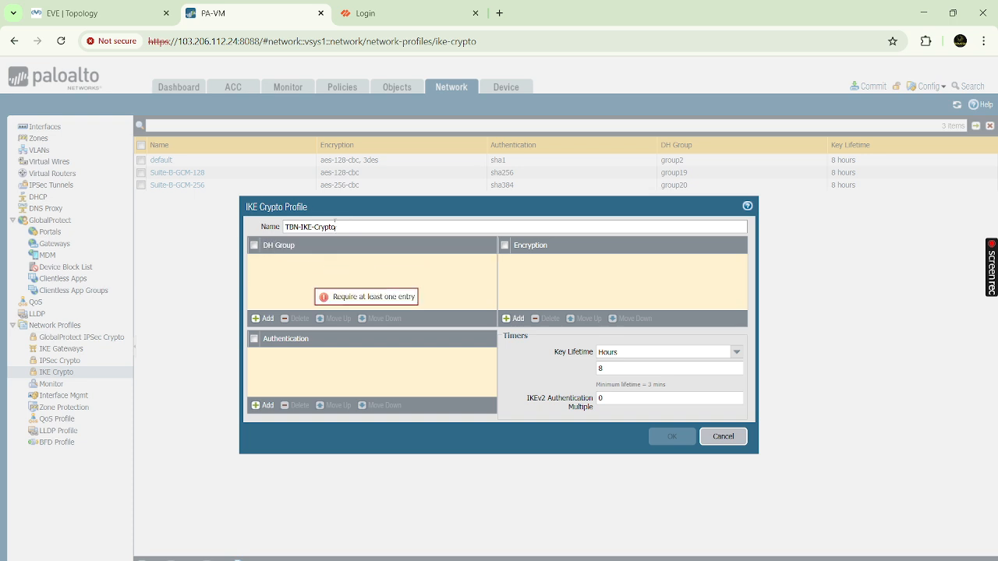
pyautogui.click(265, 319)
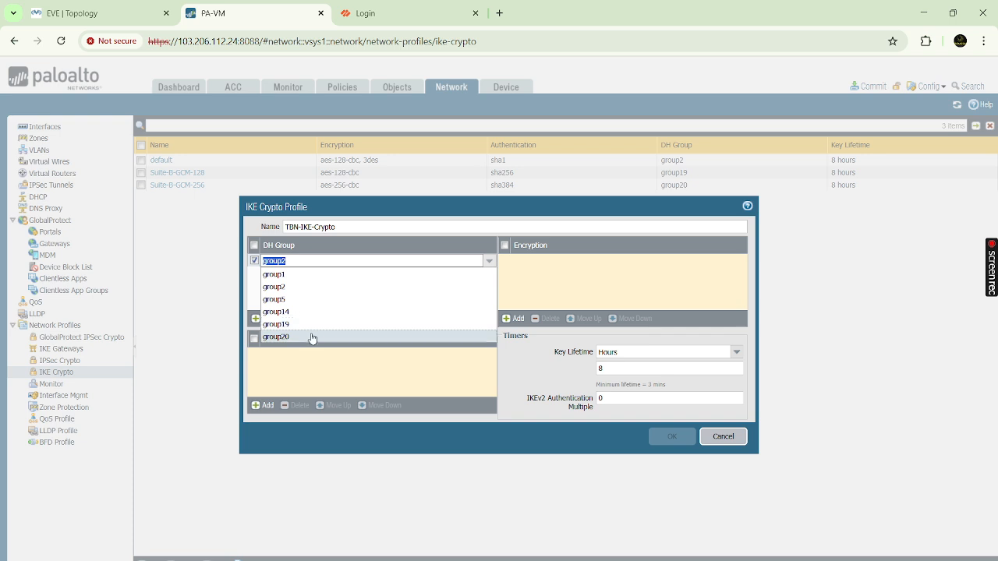
pyautogui.click(312, 337)
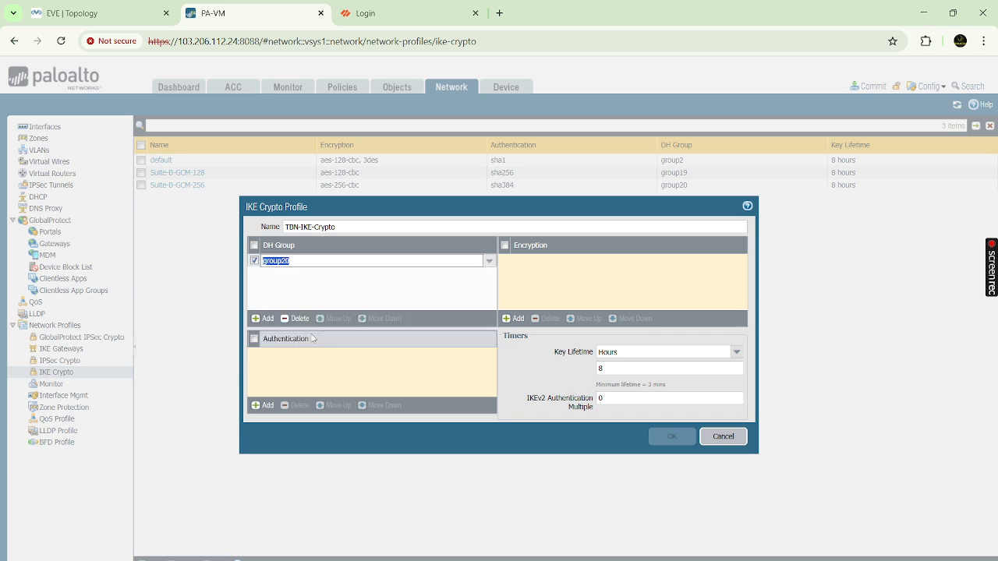
pyautogui.click(306, 281)
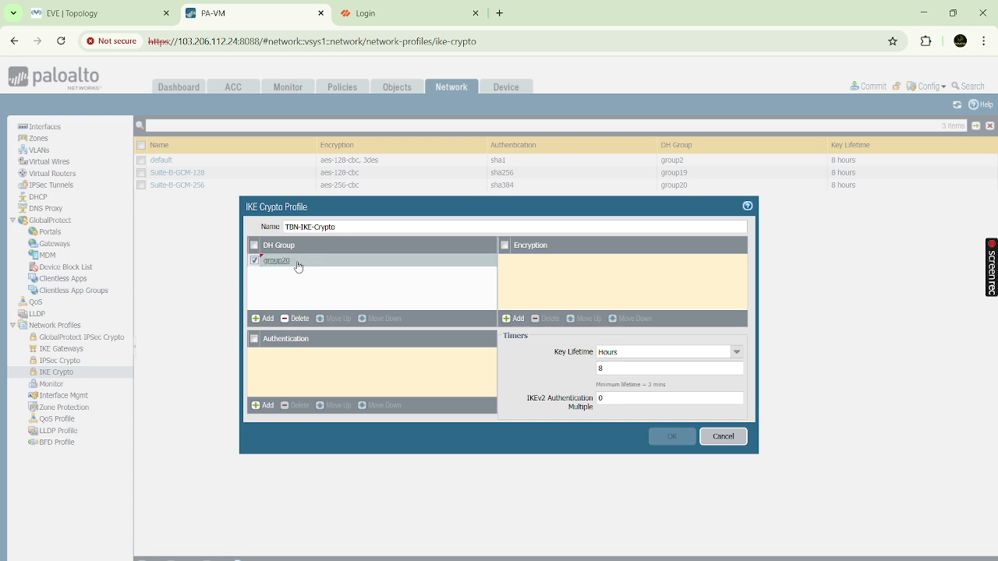
pyautogui.click(265, 406)
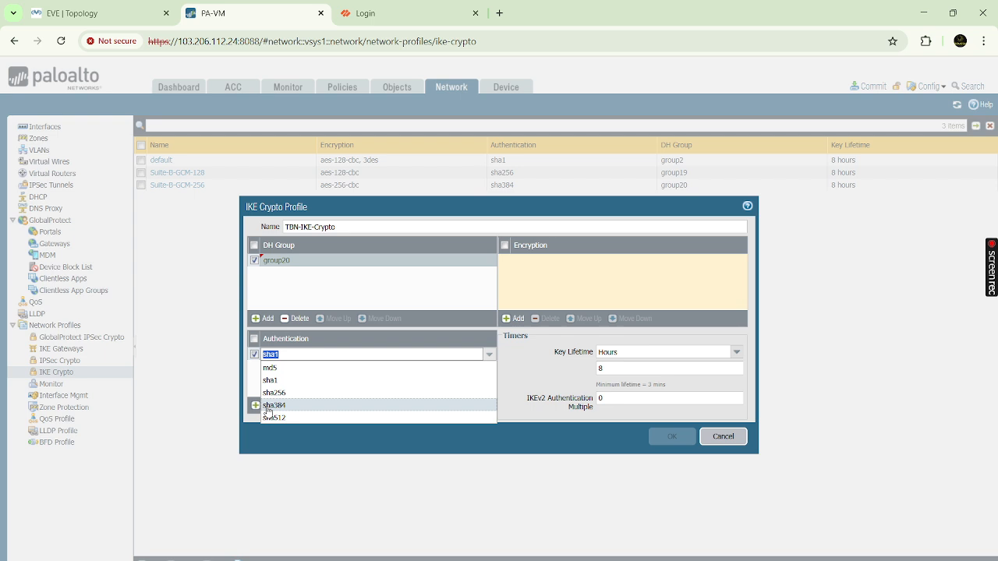
pyautogui.click(286, 369)
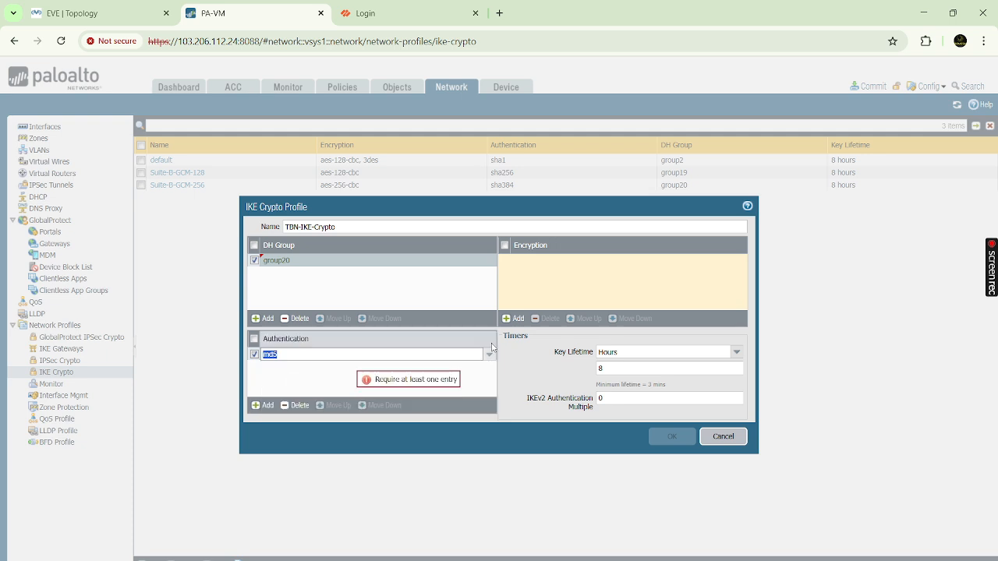
# - Add aes-256-cbc encryption and save the TBN-IKE-Crypto profile
pyautogui.click(515, 318)
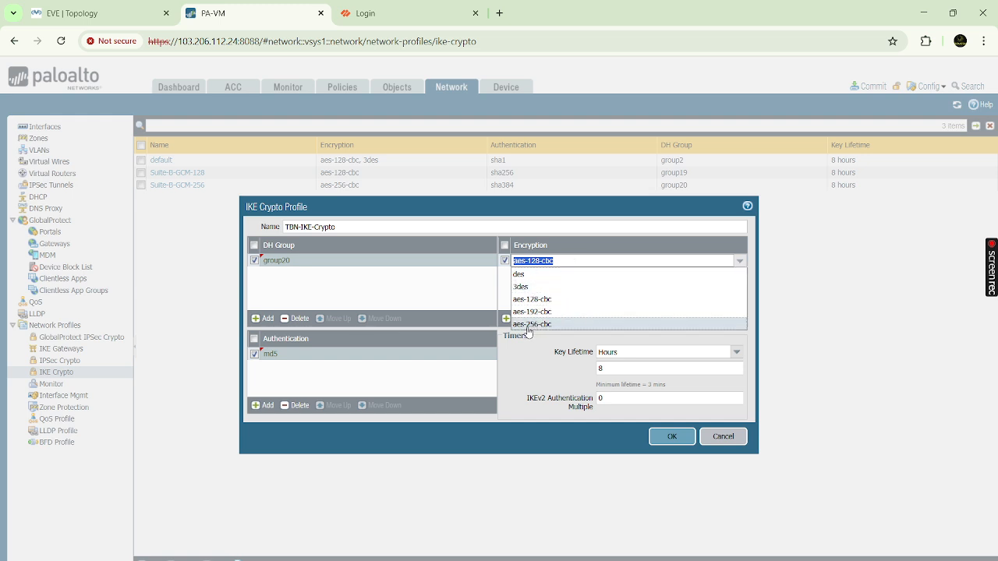
pyautogui.click(531, 327)
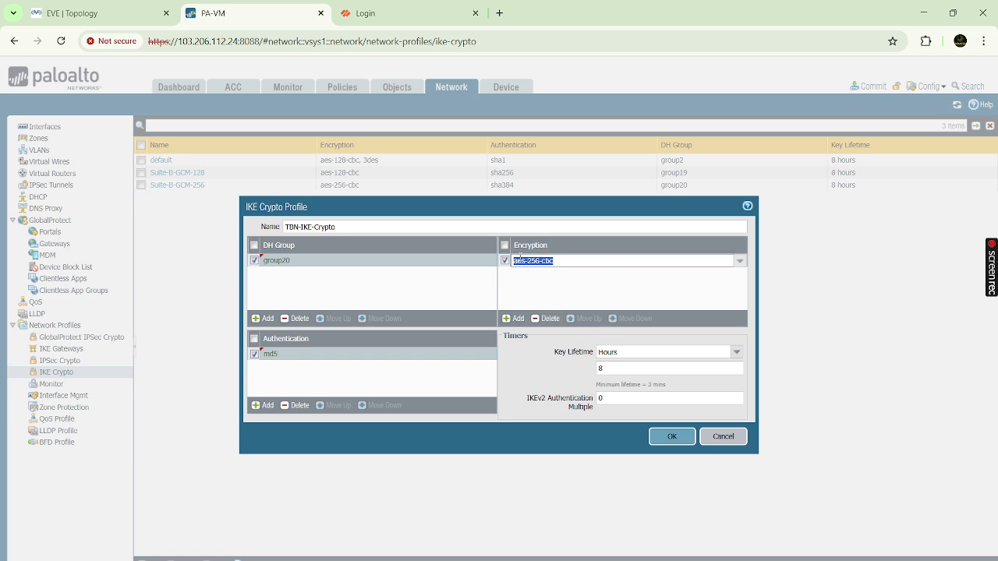
pyautogui.click(739, 261)
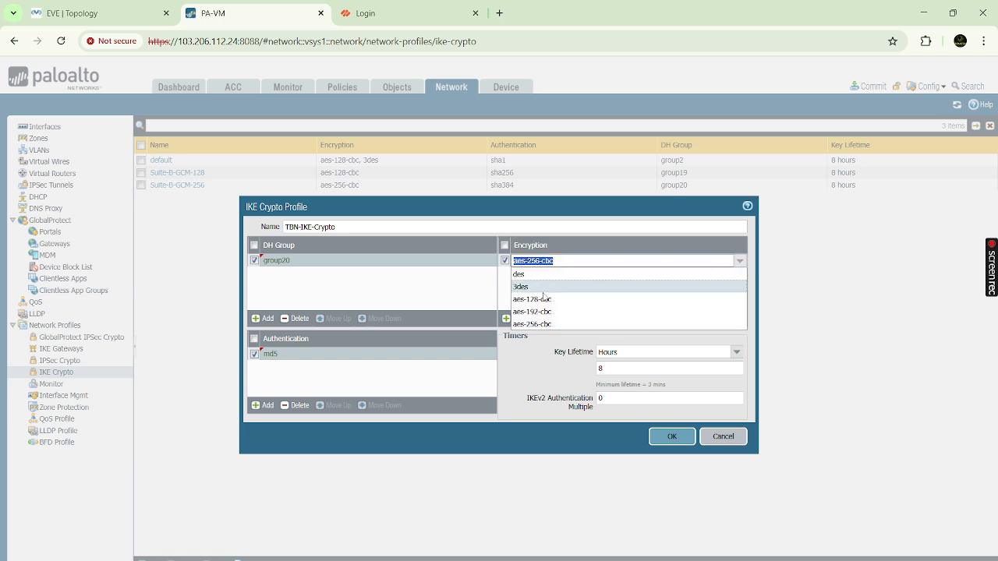
pyautogui.click(535, 327)
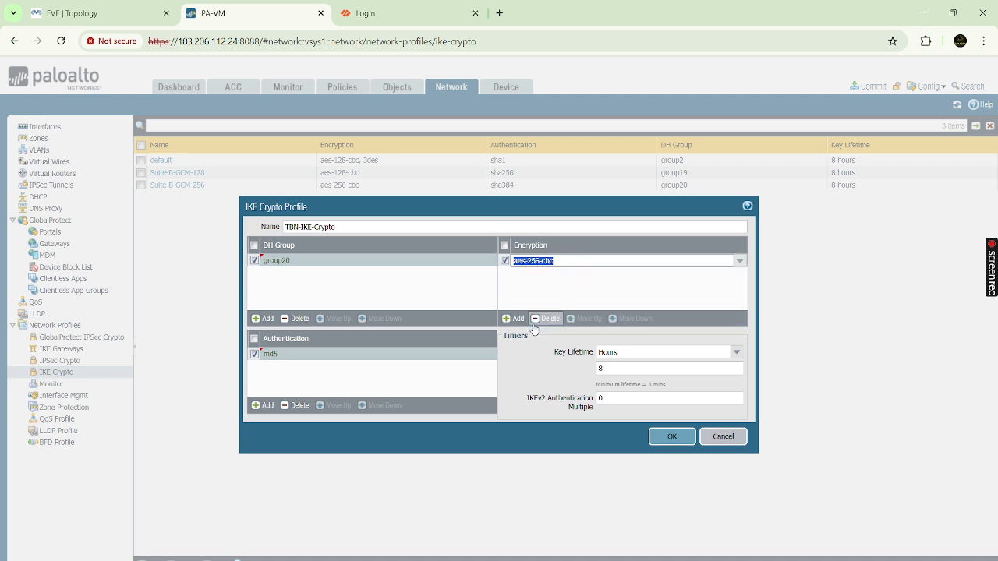
pyautogui.click(586, 288)
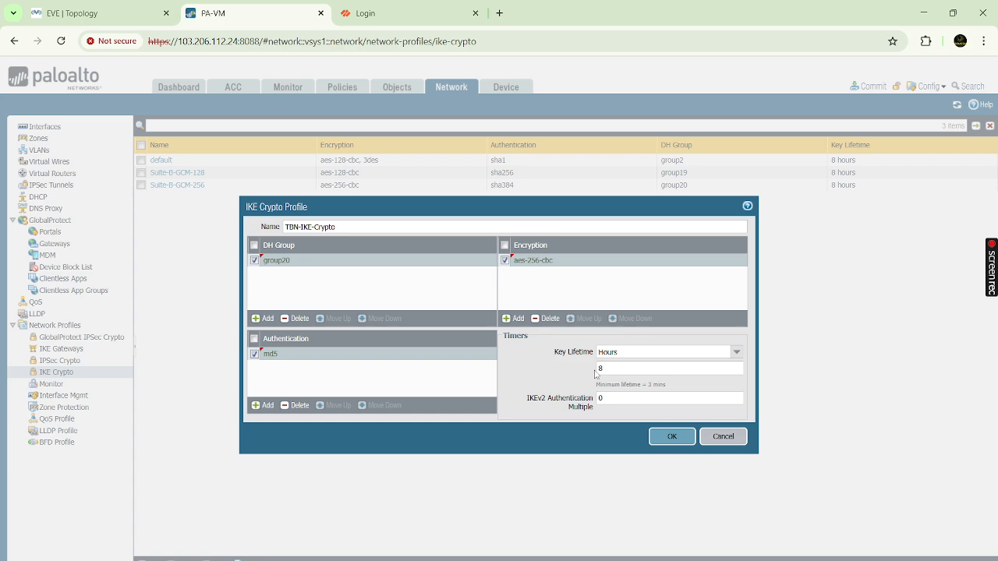
pyautogui.click(674, 440)
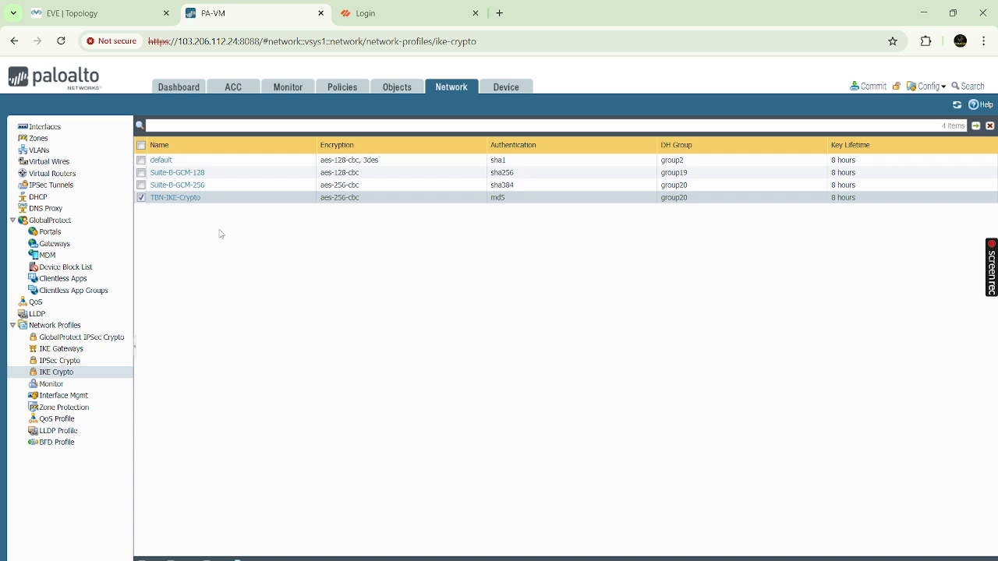
# - Try a new IPSec Crypto profile named TBN-IPsec-Crypto with ESP, then discard it
pyautogui.click(76, 366)
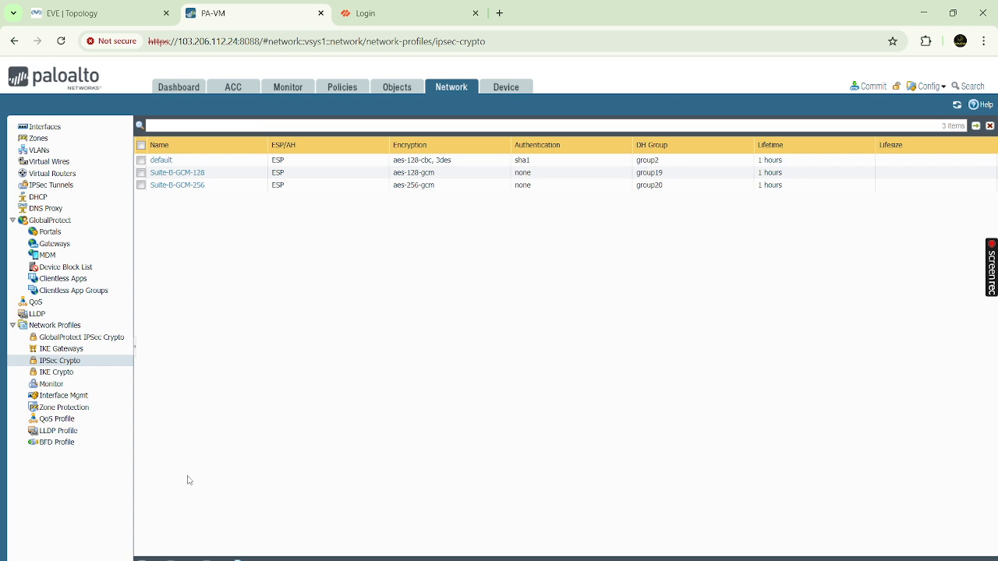
pyautogui.click(152, 558)
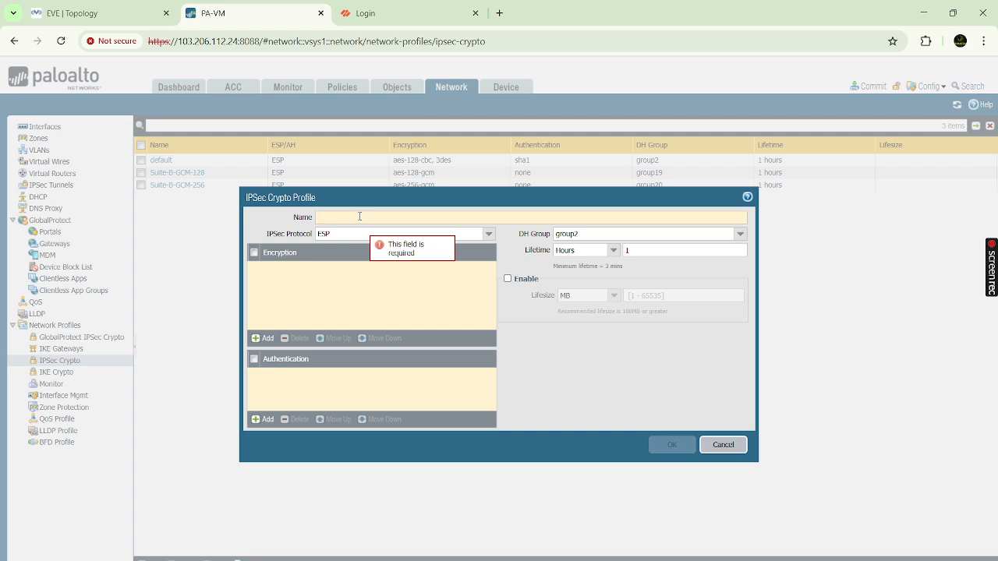
pyautogui.write('TBN-I')
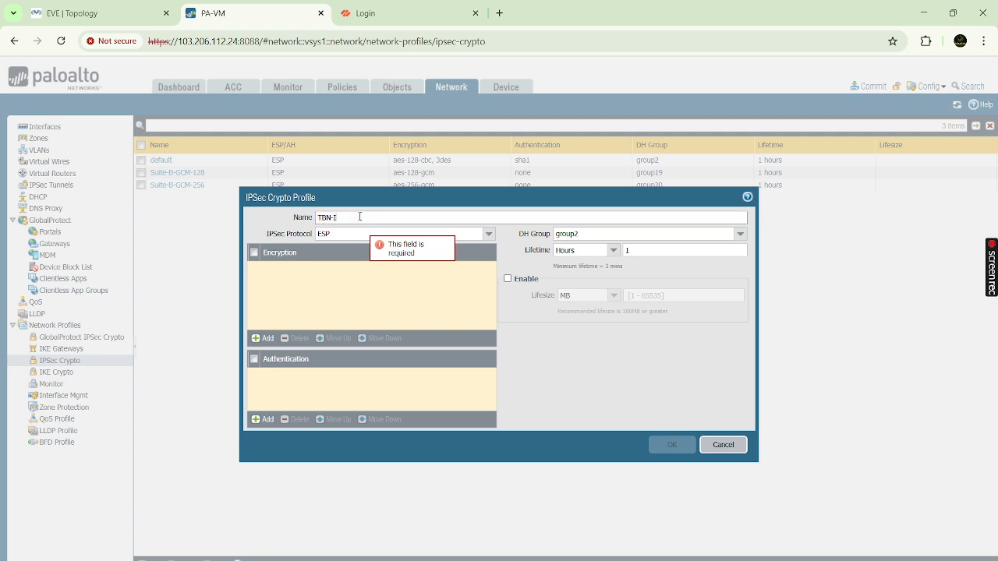
pyautogui.write('Psec-Cr')
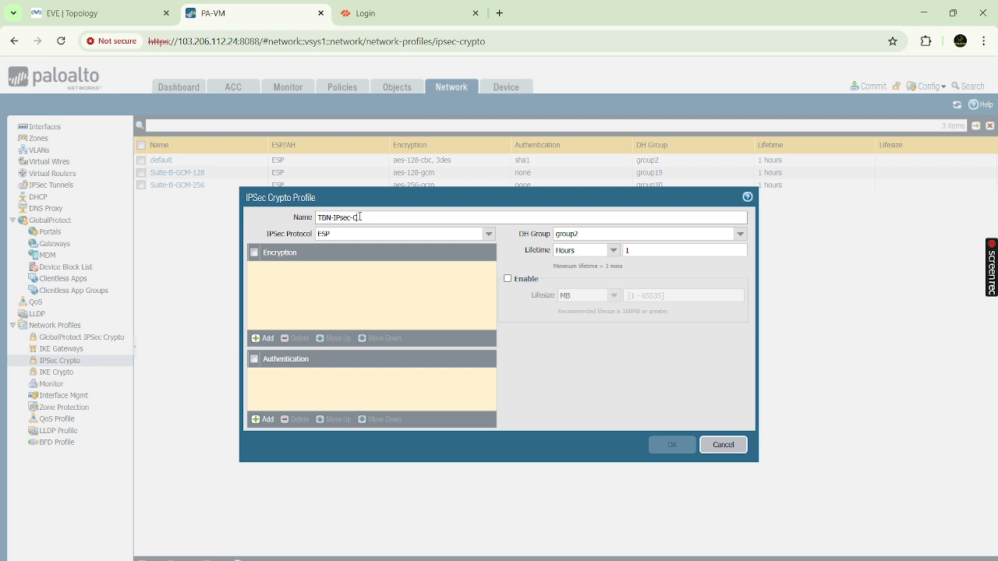
pyautogui.write('ypto')
pyautogui.doubleClick(332, 234)
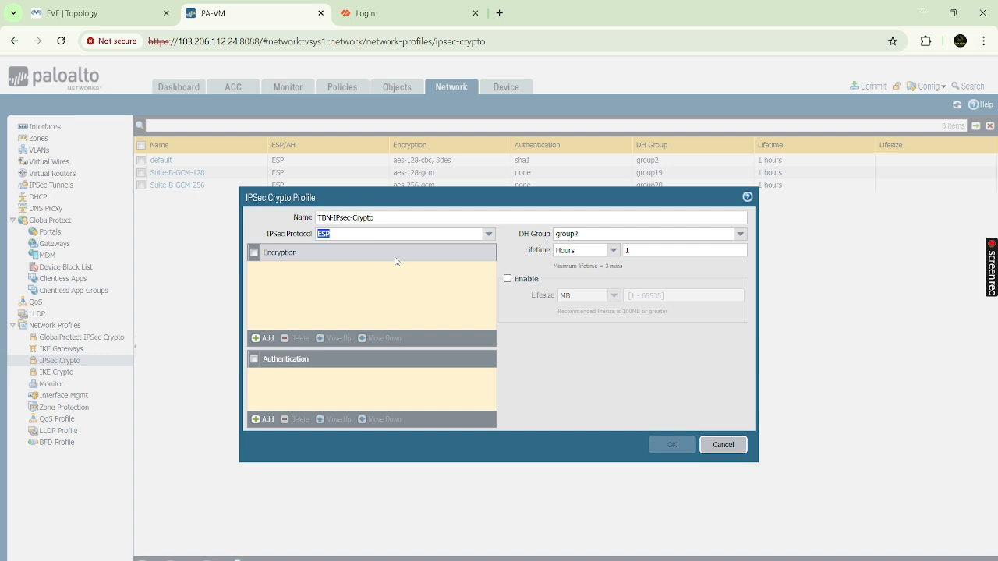
pyautogui.click(488, 234)
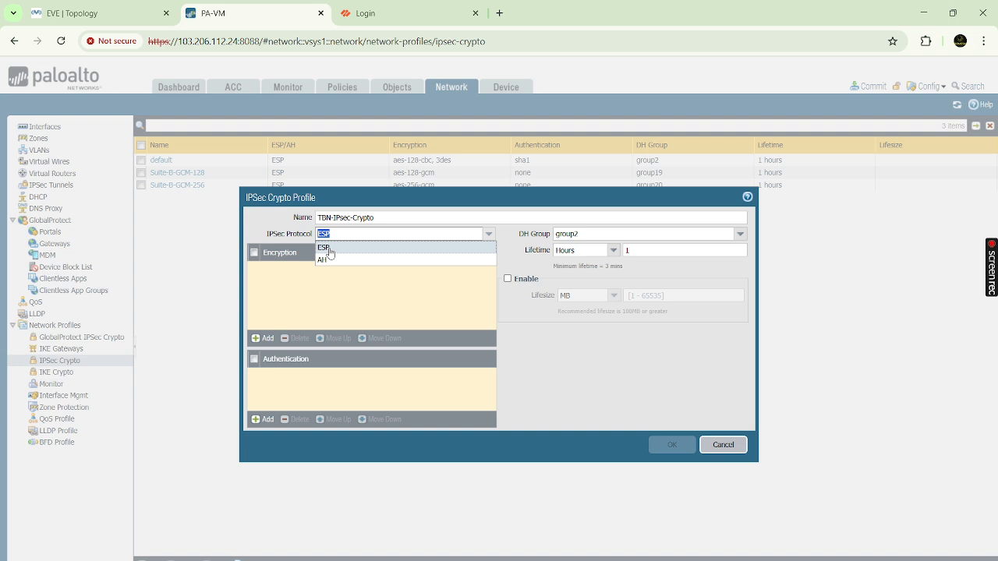
pyautogui.click(350, 278)
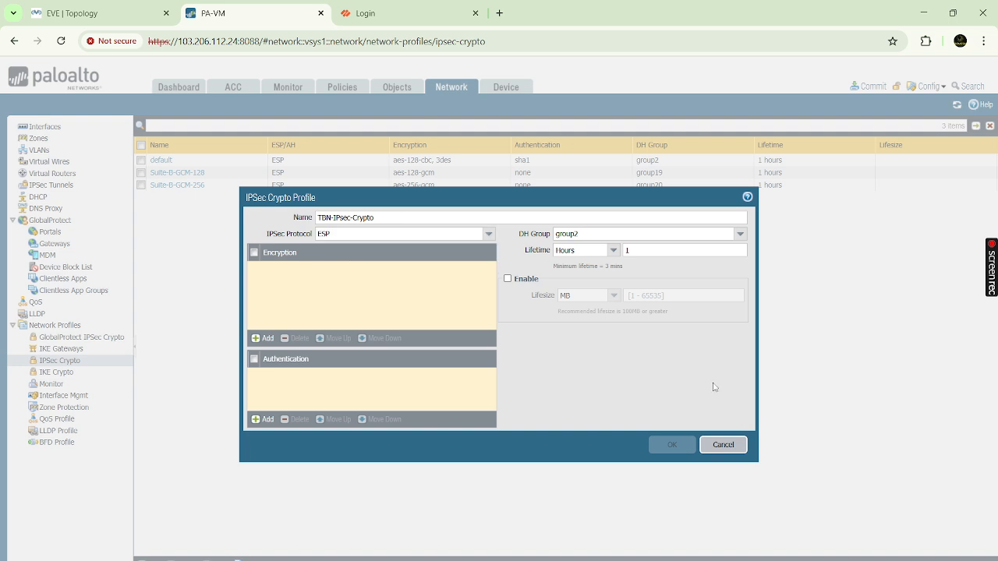
pyautogui.click(736, 443)
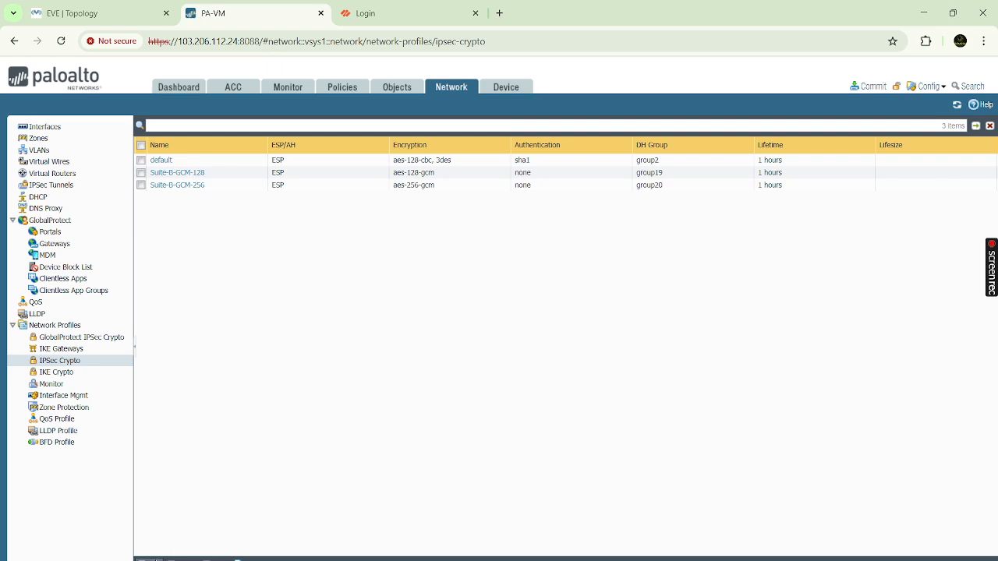
# - Start a fresh IPSec Crypto profile and name it TBN-IPsec-Crypto
pyautogui.click(148, 560)
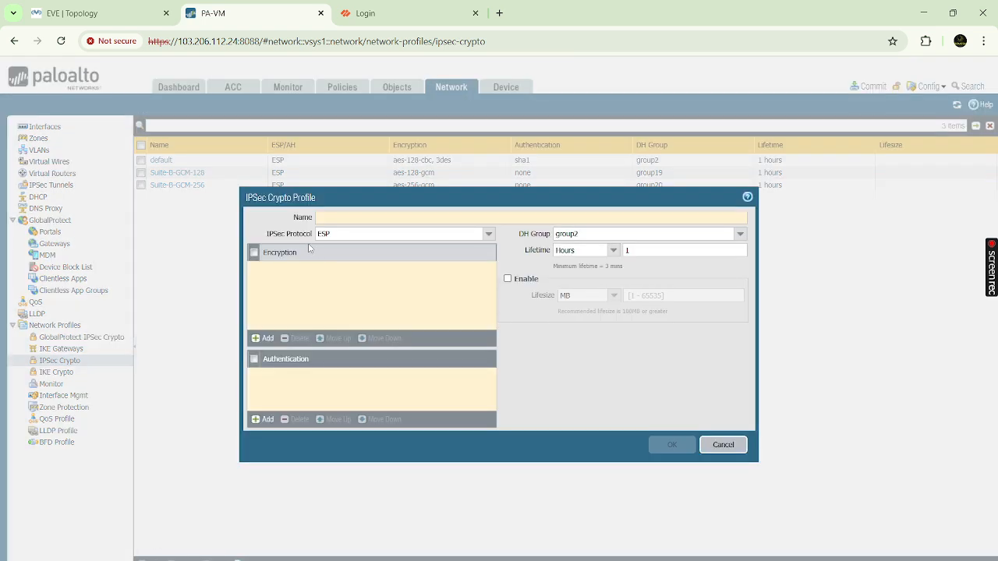
pyautogui.doubleClick(342, 233)
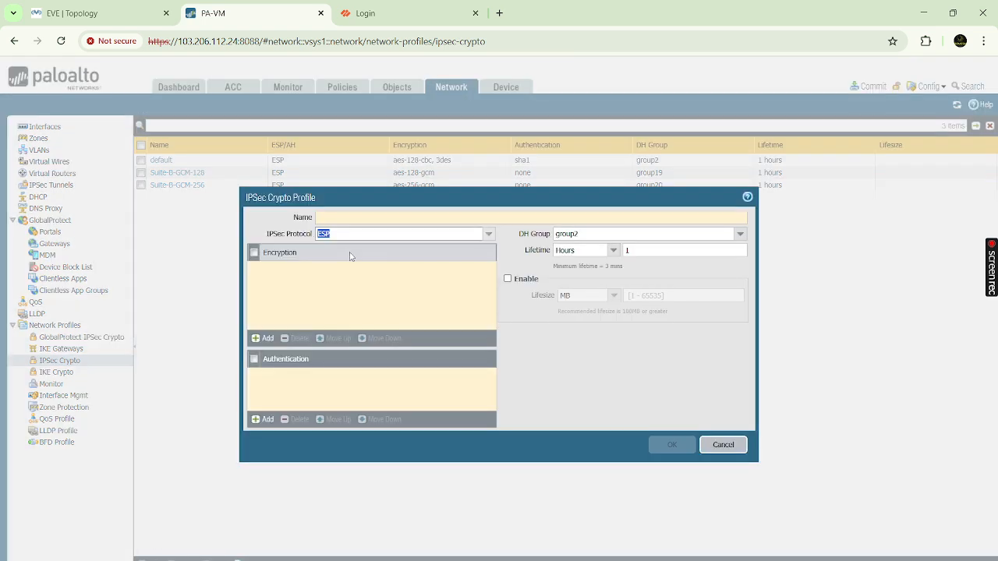
pyautogui.click(378, 218)
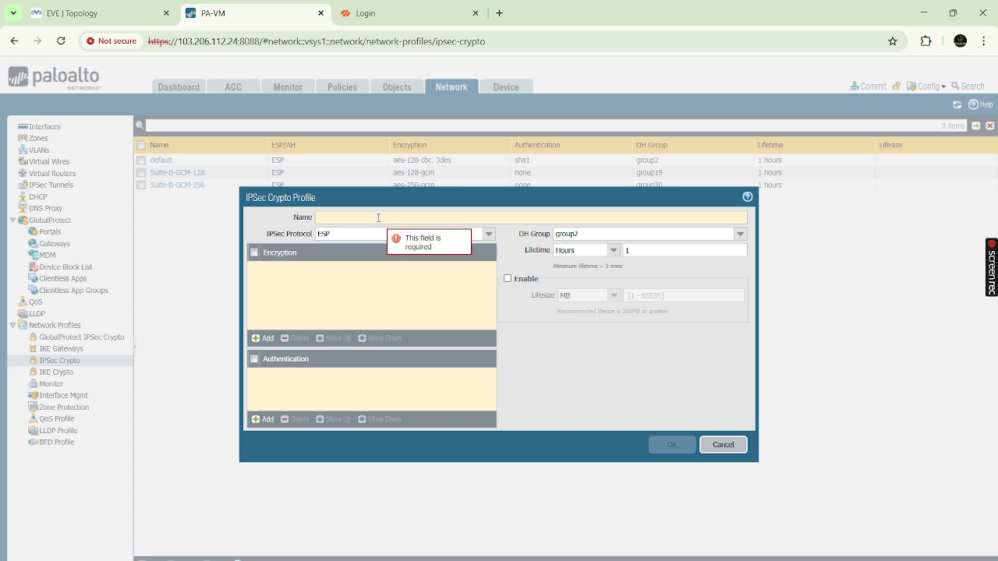
pyautogui.write('TBN-')
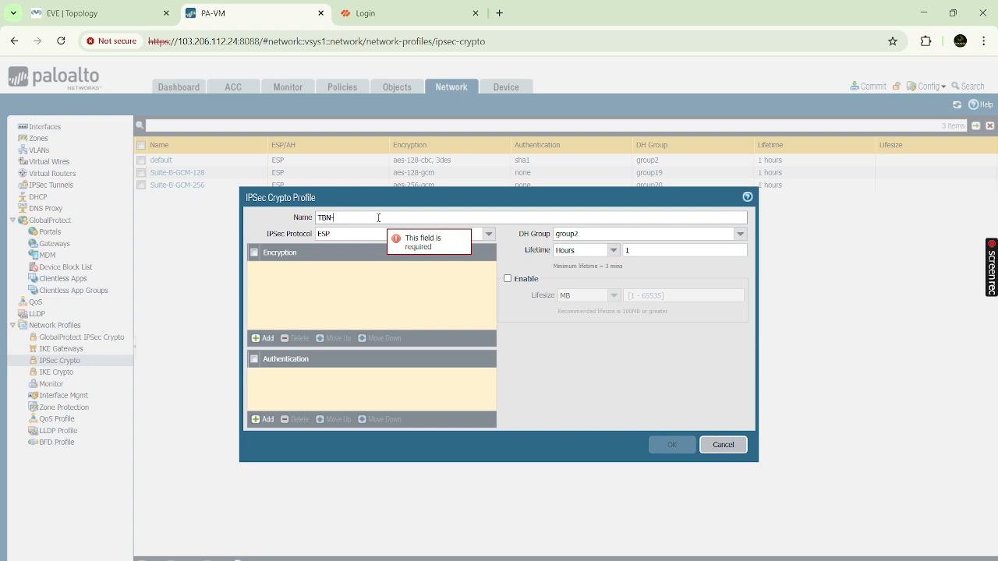
pyautogui.write('IPsec-Crypto')
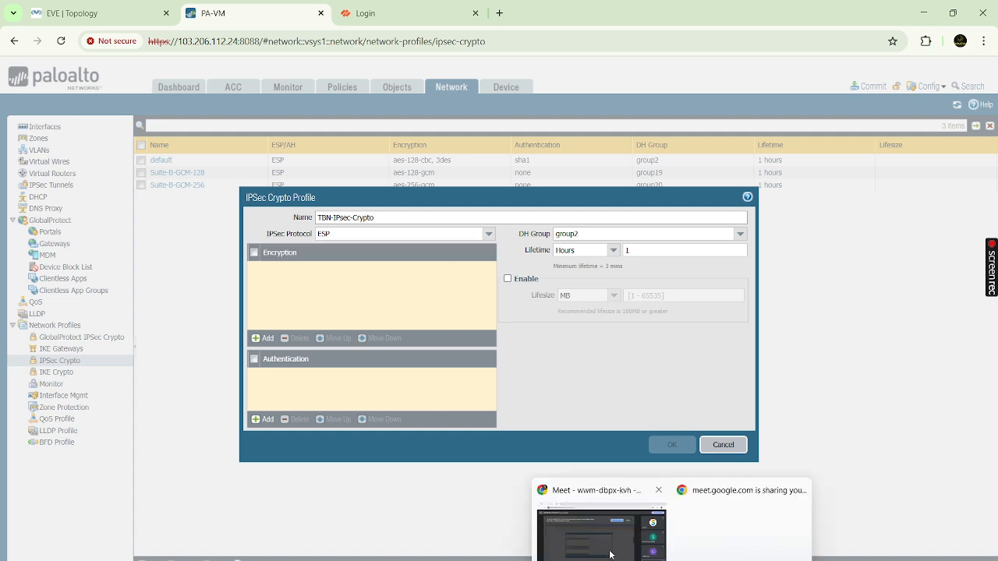
# - Switch from the Google Meet call back to the PA-VM firewall window
pyautogui.click(610, 554)
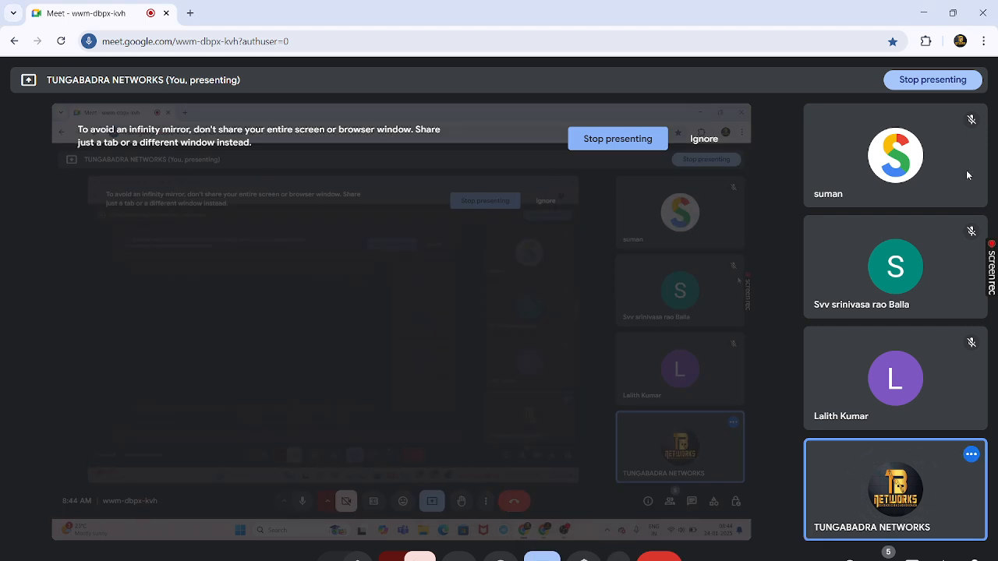
pyautogui.moveTo(945, 398)
pyautogui.moveTo(875, 283)
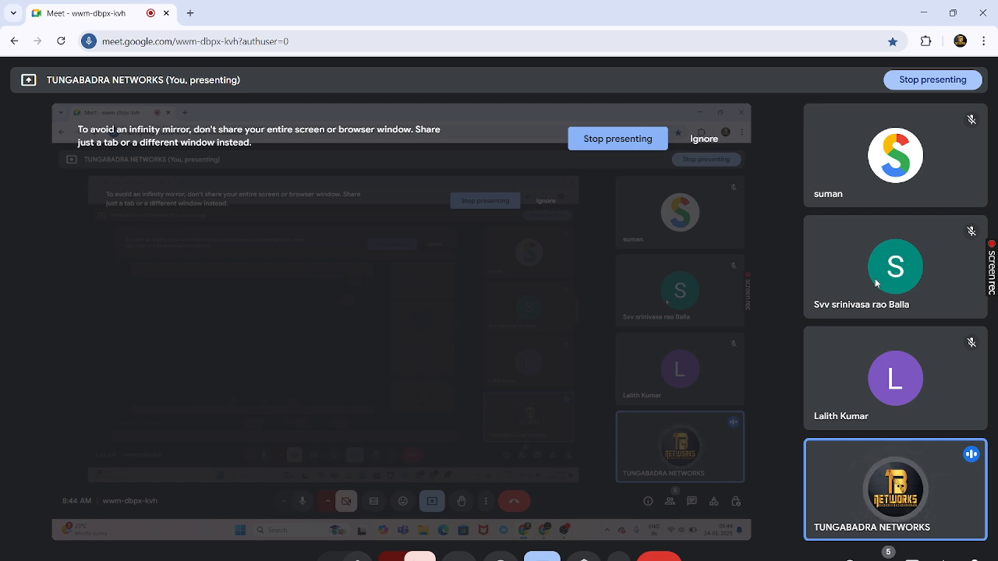
pyautogui.moveTo(674, 560)
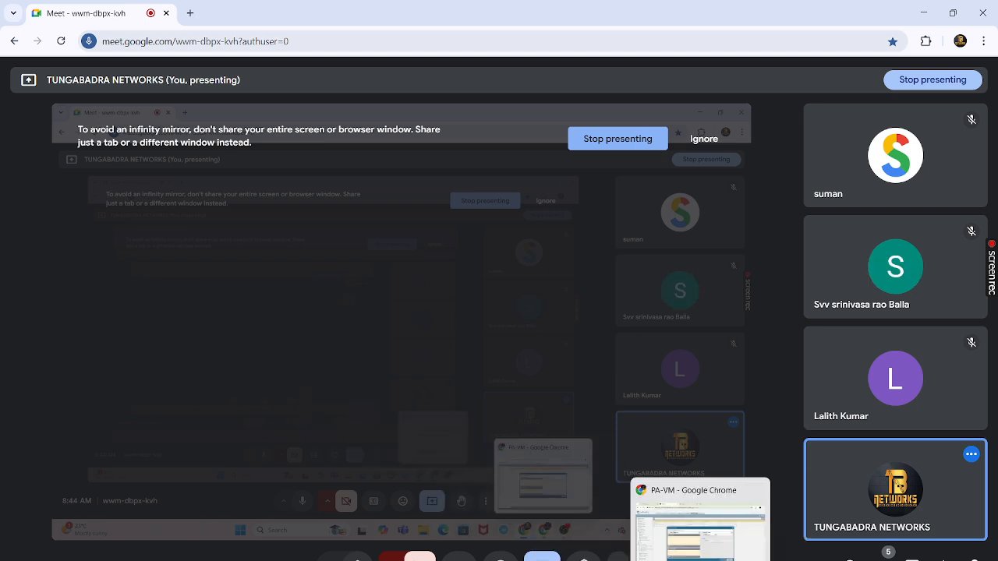
pyautogui.click(686, 546)
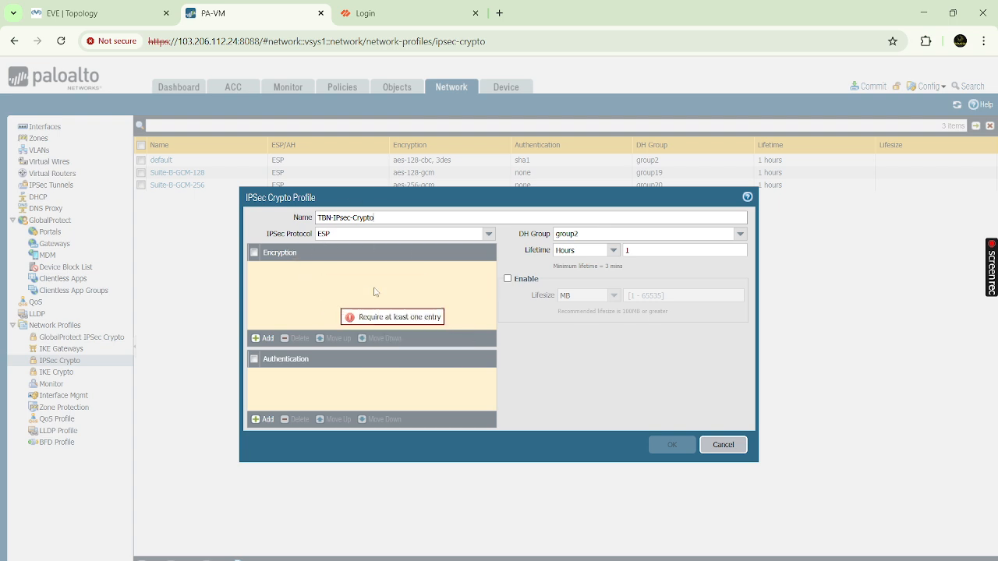
# - Give the profile aes-256-cbc encryption, md5 authentication and DH group20
pyautogui.click(263, 338)
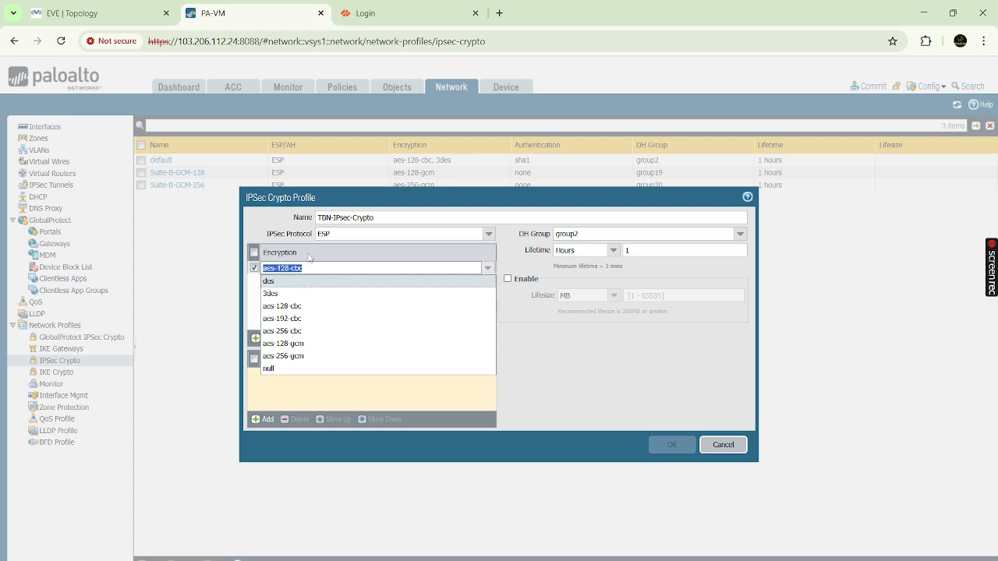
pyautogui.click(297, 355)
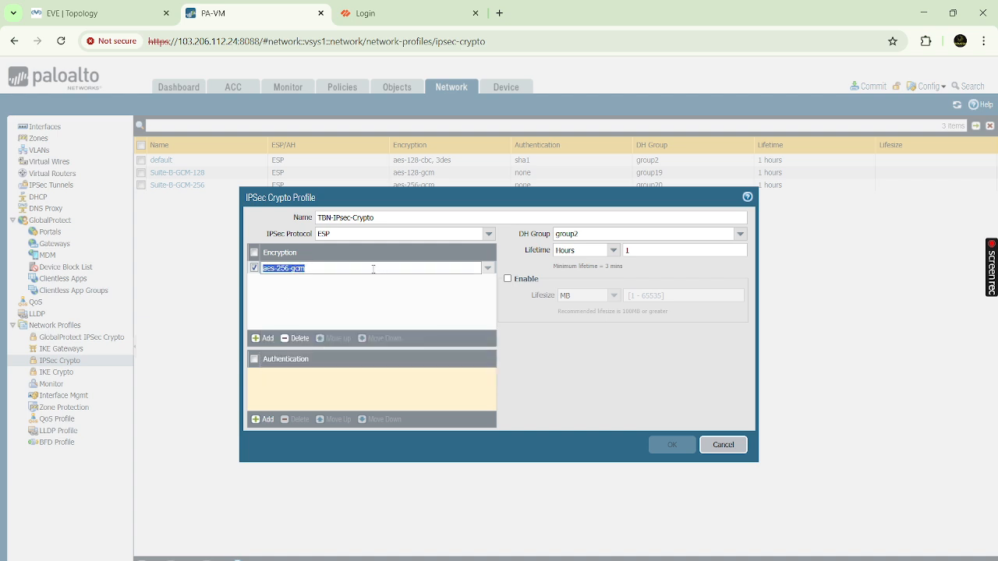
pyautogui.click(487, 268)
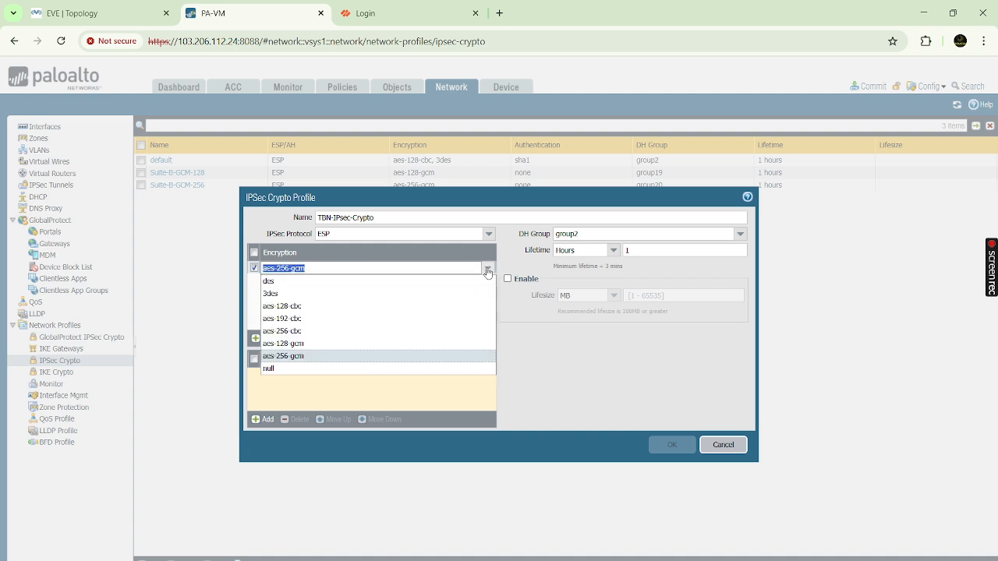
pyautogui.click(298, 331)
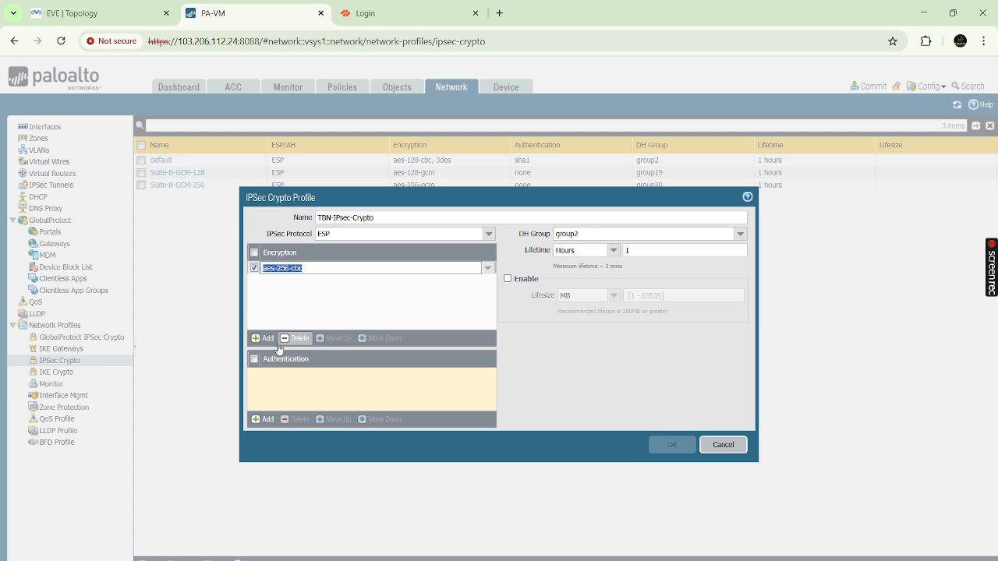
pyautogui.click(266, 421)
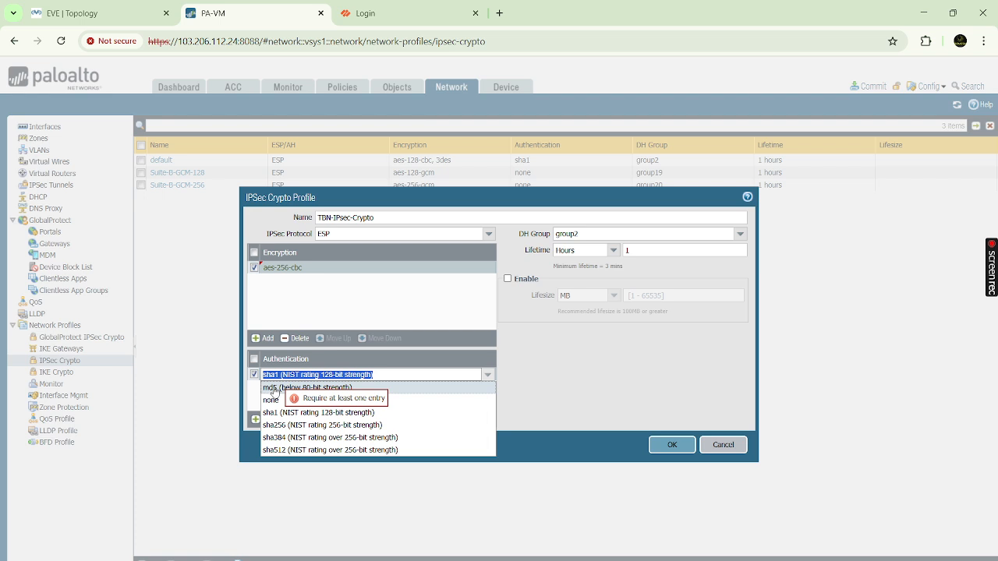
pyautogui.click(273, 389)
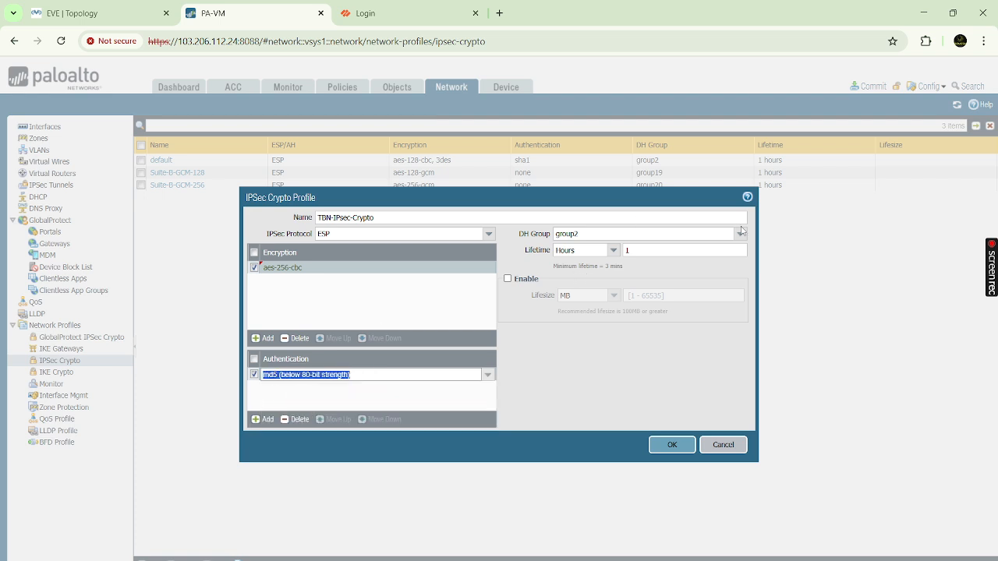
pyautogui.click(740, 234)
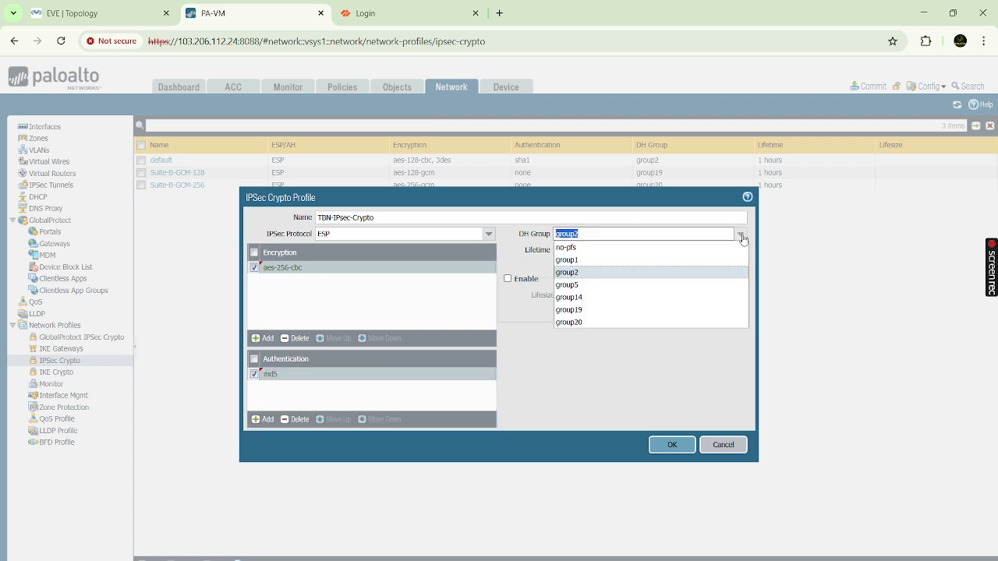
pyautogui.click(571, 323)
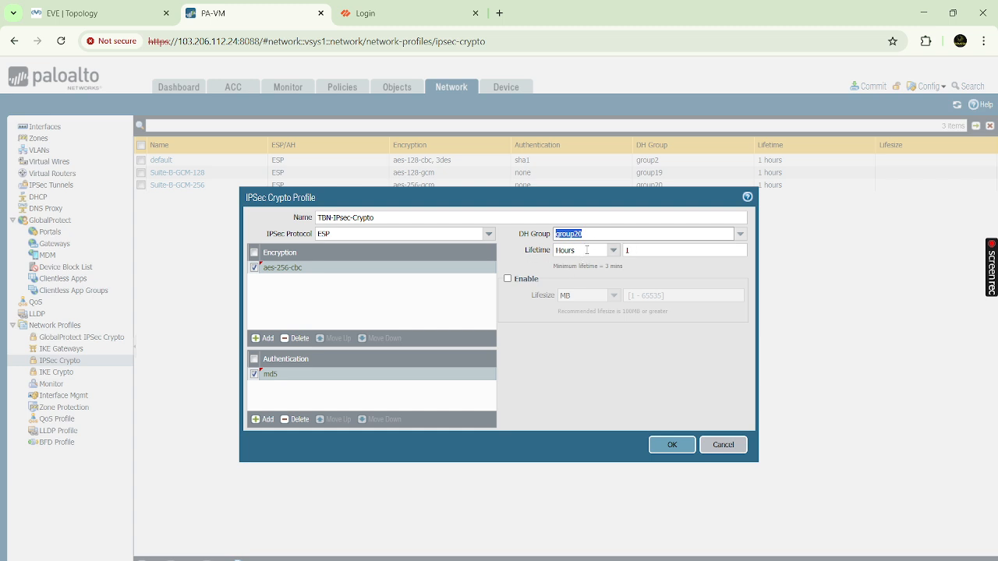
# - Keep the 1-hour lifetime and save the TBN-IPsec-Crypto profile
pyautogui.doubleClick(550, 253)
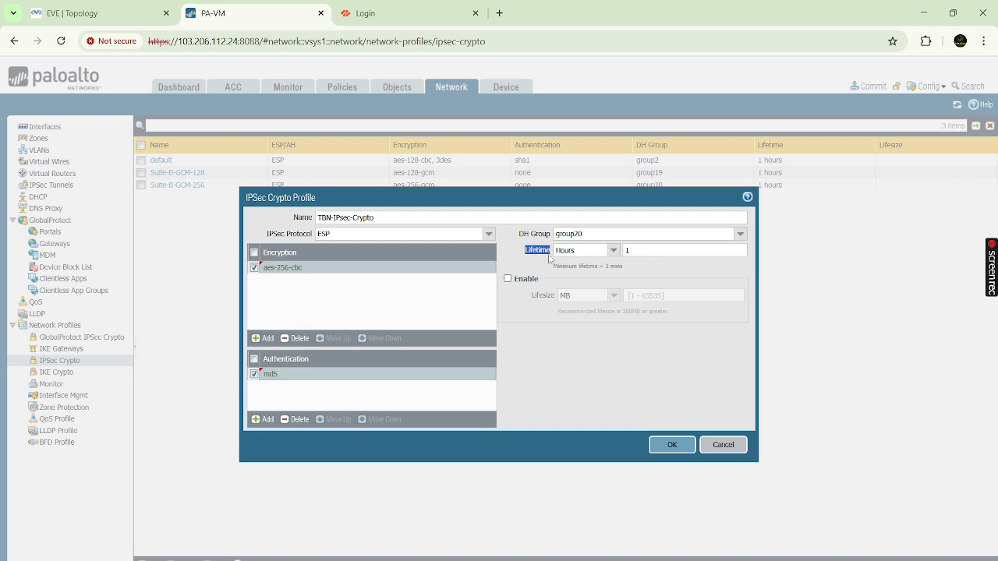
pyautogui.moveTo(640, 252); pyautogui.dragTo(616, 254)
pyautogui.moveTo(525, 253); pyautogui.dragTo(554, 251)
pyautogui.click(527, 254)
pyautogui.moveTo(526, 253); pyautogui.dragTo(549, 257)
pyautogui.click(676, 449)
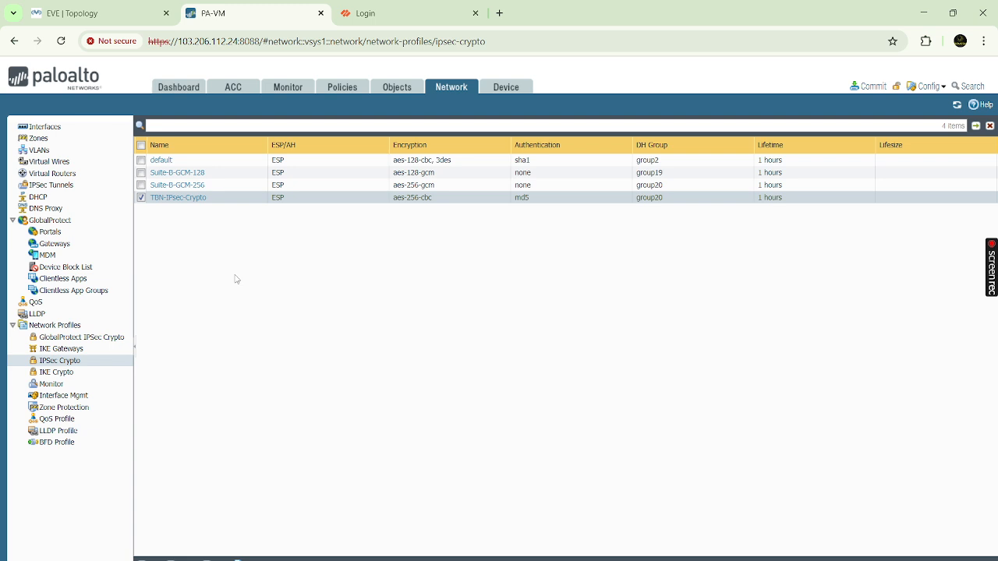
# - Open IKE Gateways and begin a new gateway named TBN-IKE-Phase
pyautogui.click(95, 350)
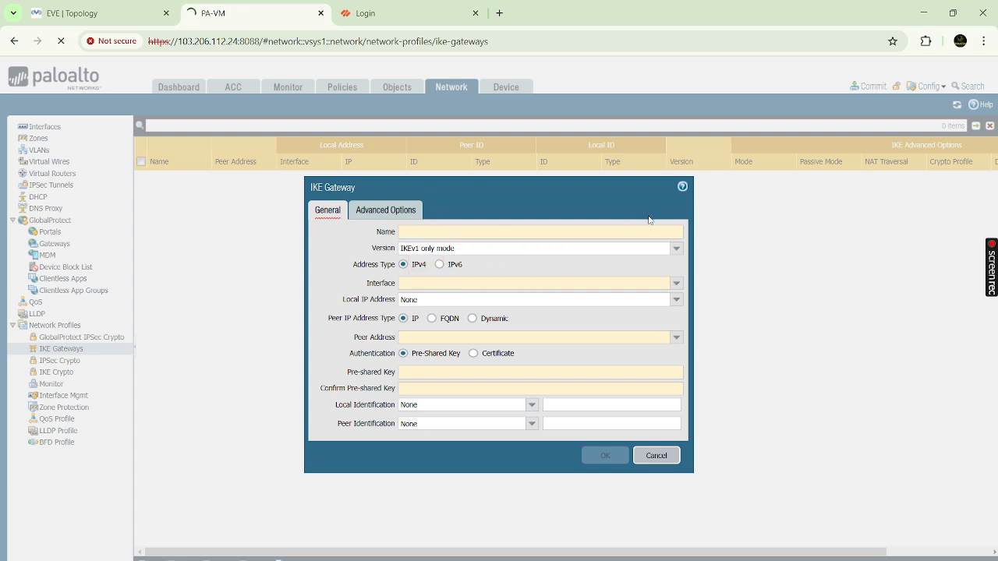
pyautogui.write('TB')
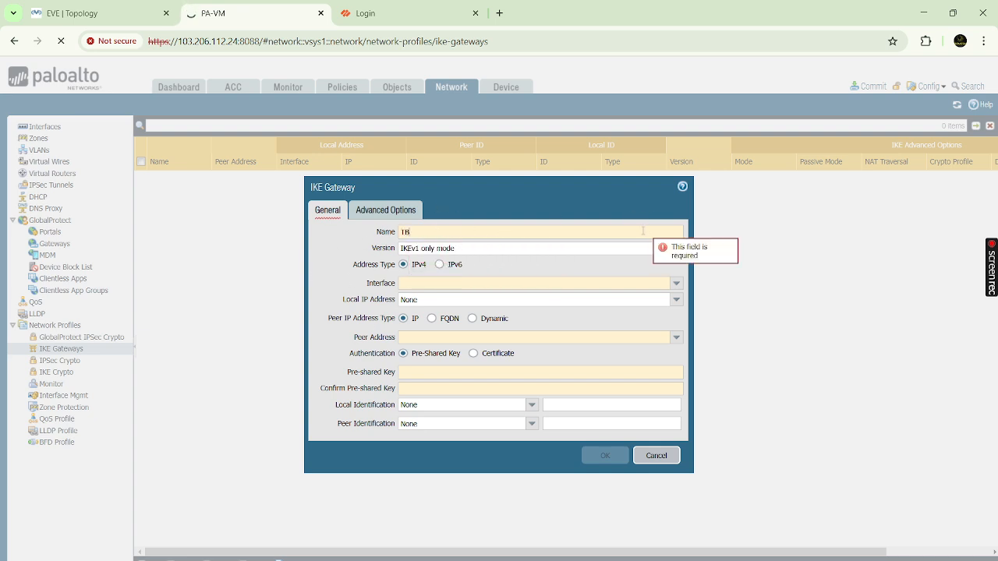
pyautogui.write('N-IKE-Phase')
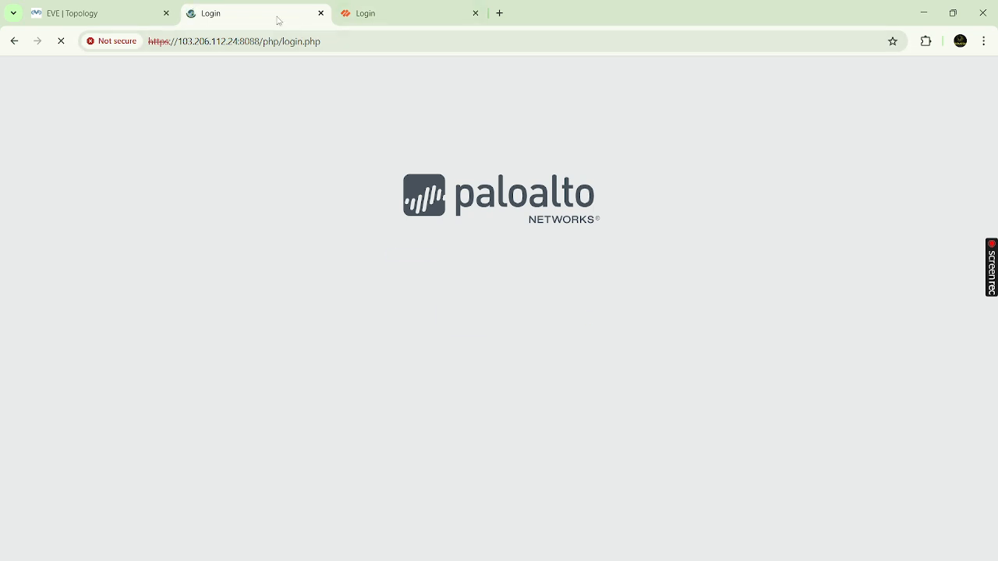
# - Log back into the firewall, dismiss the warnings and welcome notes, and return to Network
pyautogui.write('admin')
pyautogui.press('Tab')
pyautogui.write('admi')
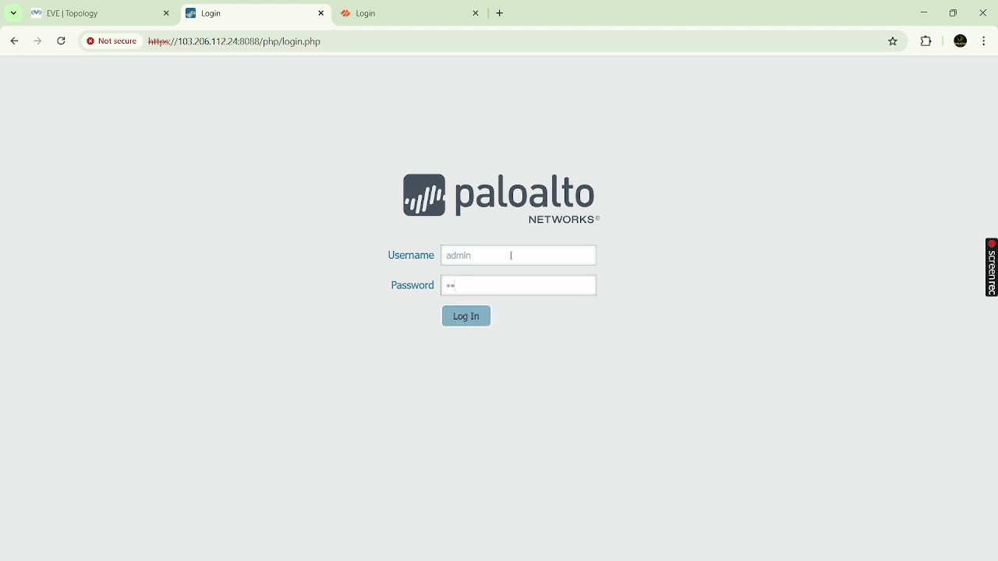
pyautogui.write('n')
pyautogui.press('Return')
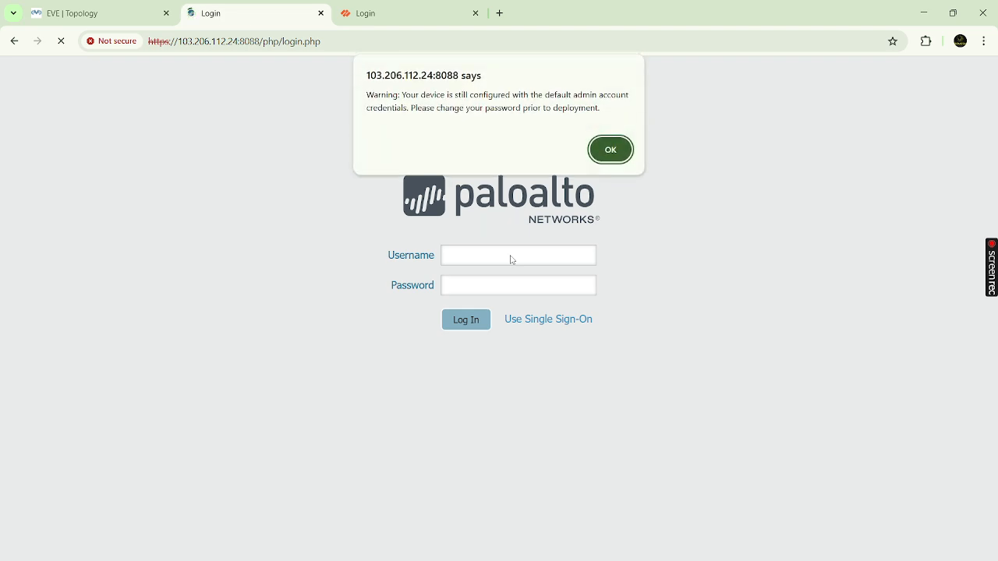
pyautogui.click(624, 156)
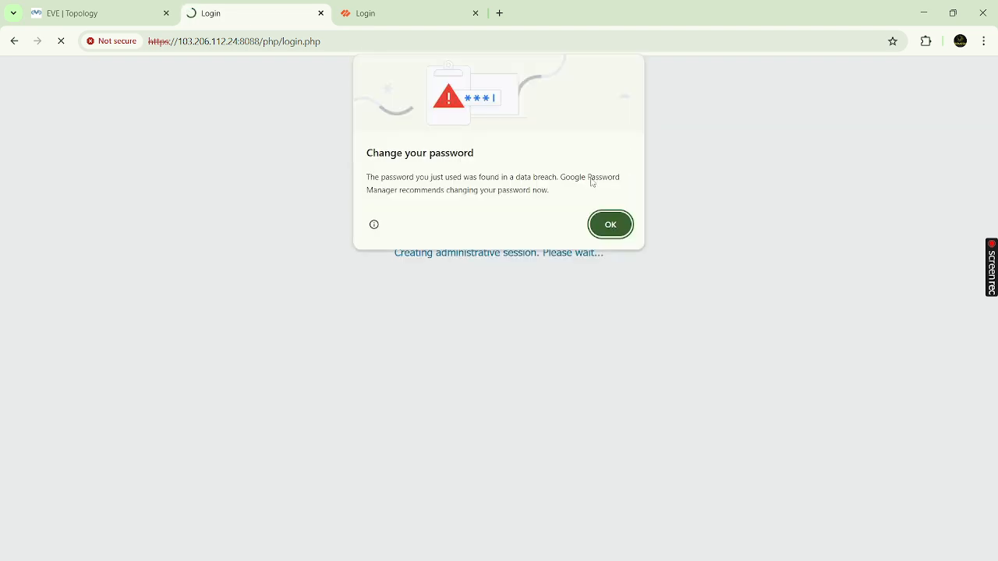
pyautogui.click(615, 228)
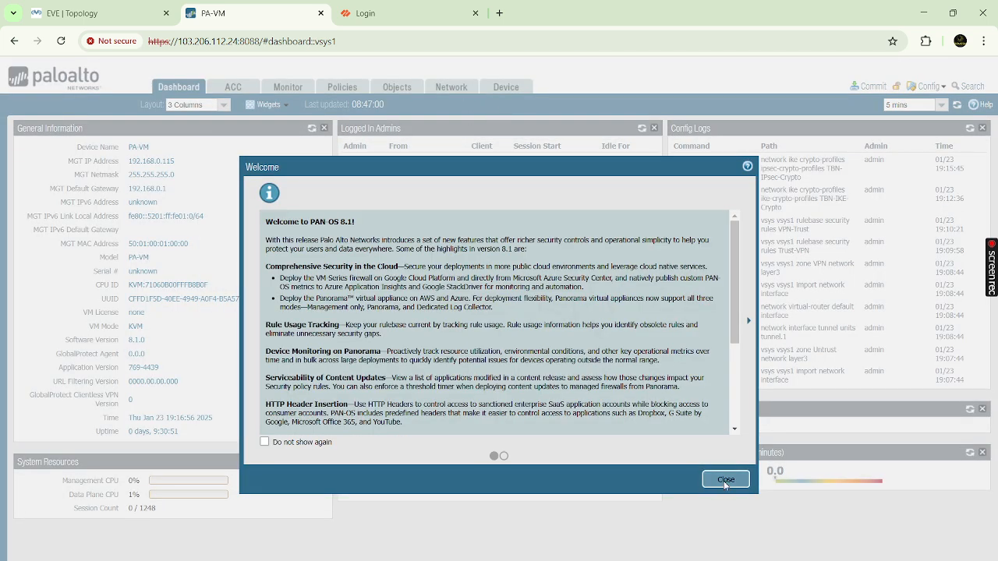
pyautogui.click(724, 482)
pyautogui.click(451, 87)
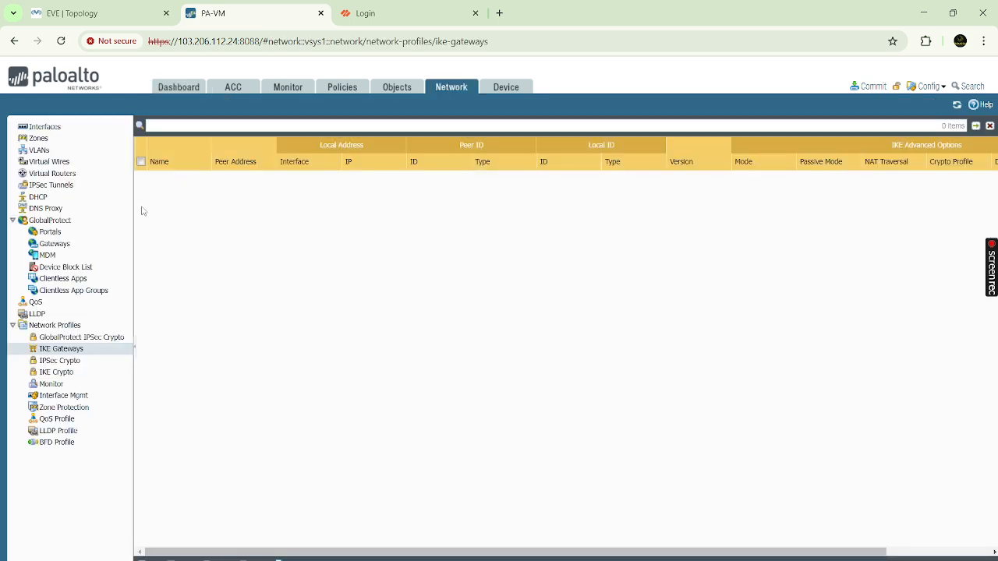
# - Name the new IKE gateway TBN-IKE-Phase1 and keep IKEv1 only mode
pyautogui.click(68, 361)
pyautogui.click(63, 349)
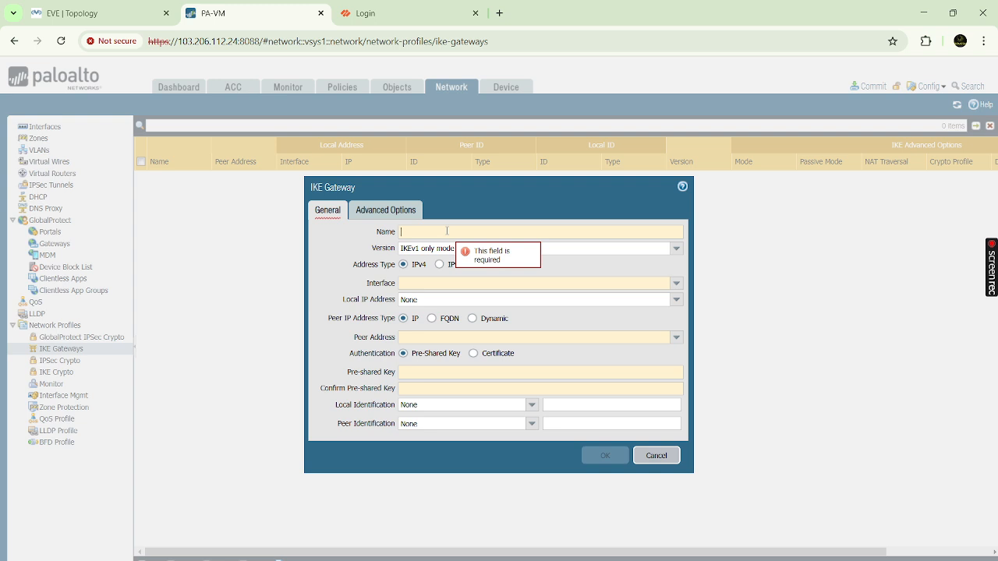
pyautogui.write('TBN')
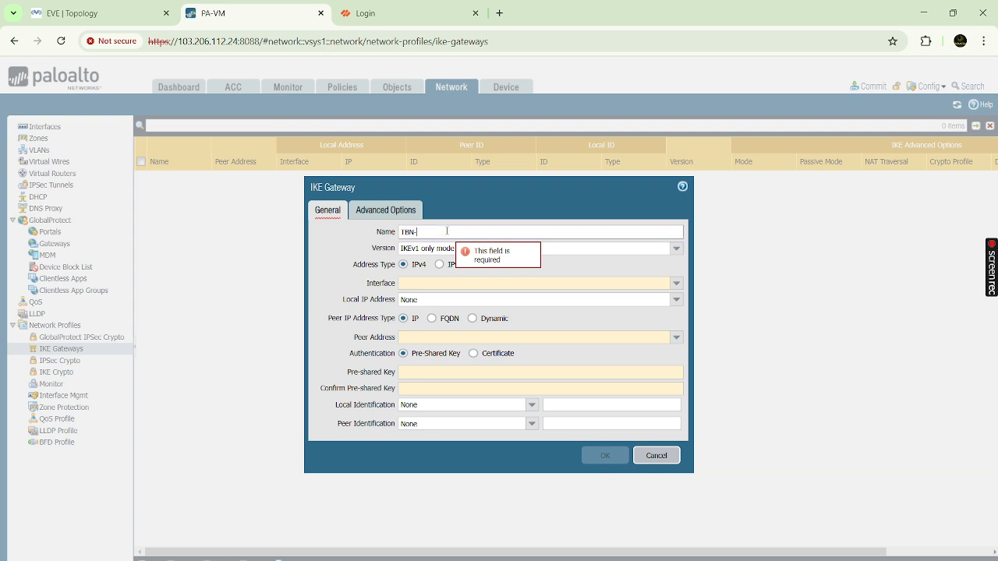
pyautogui.write('-IKE')
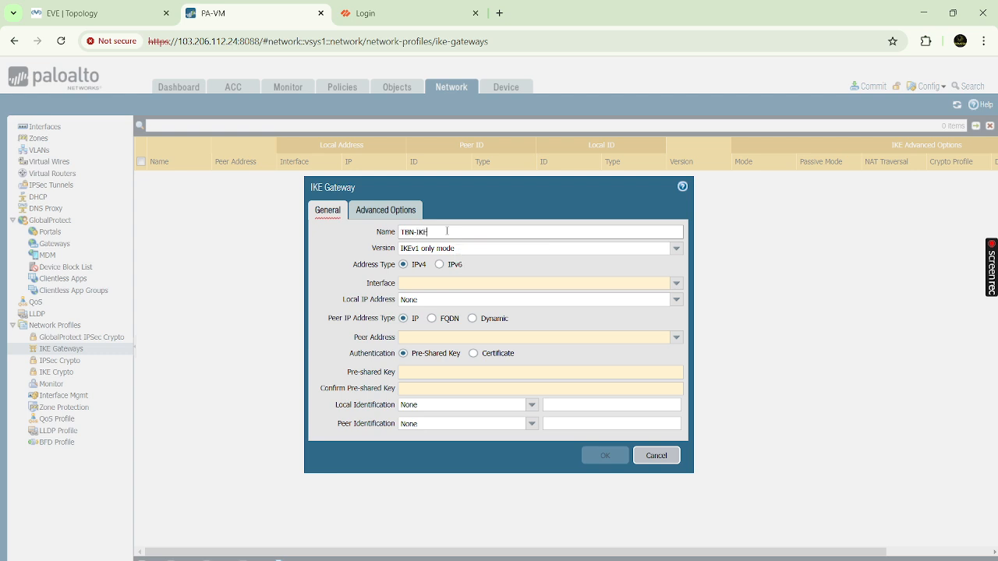
pyautogui.write('-Phase1')
pyautogui.click(676, 249)
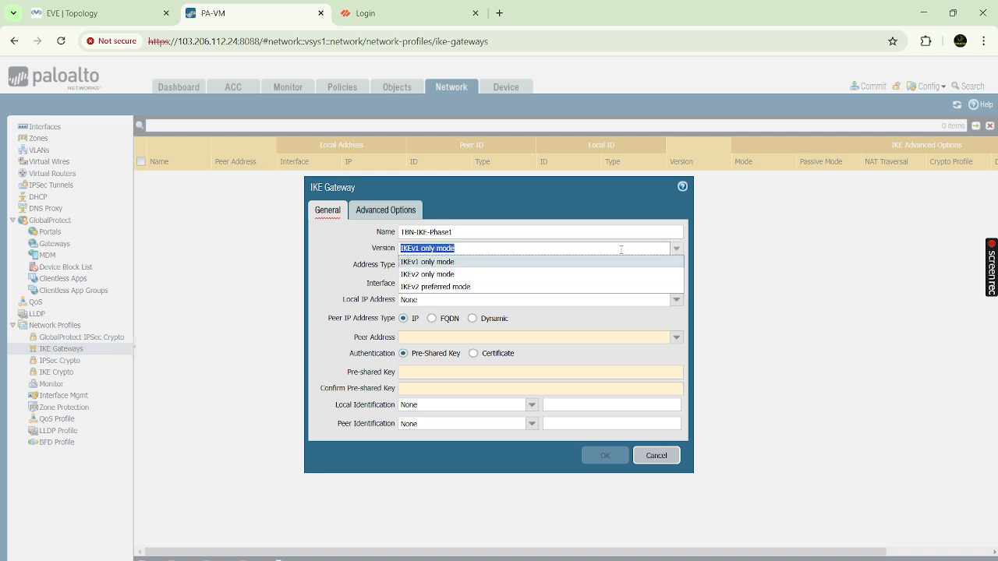
pyautogui.click(471, 265)
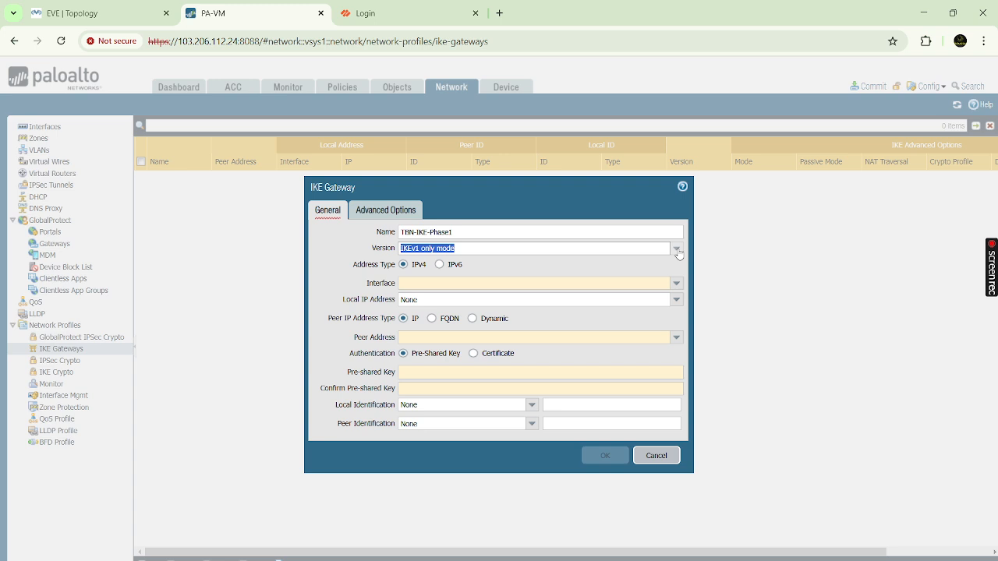
pyautogui.click(529, 268)
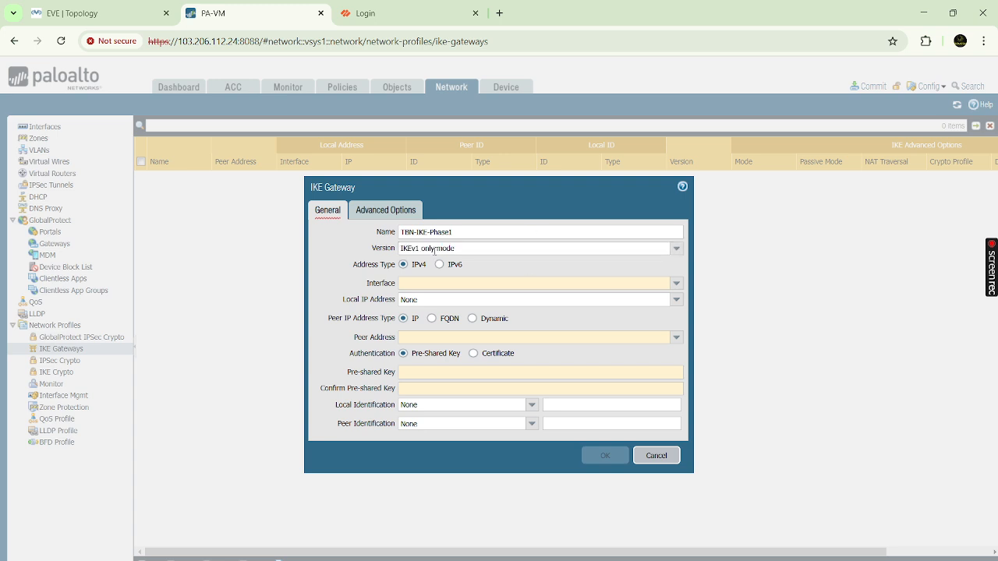
pyautogui.click(400, 249)
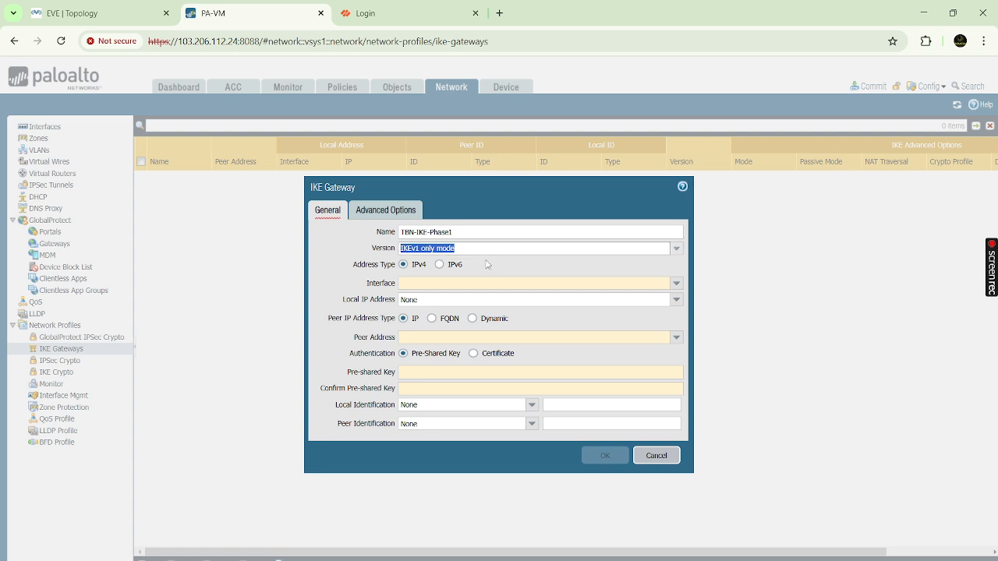
pyautogui.click(492, 270)
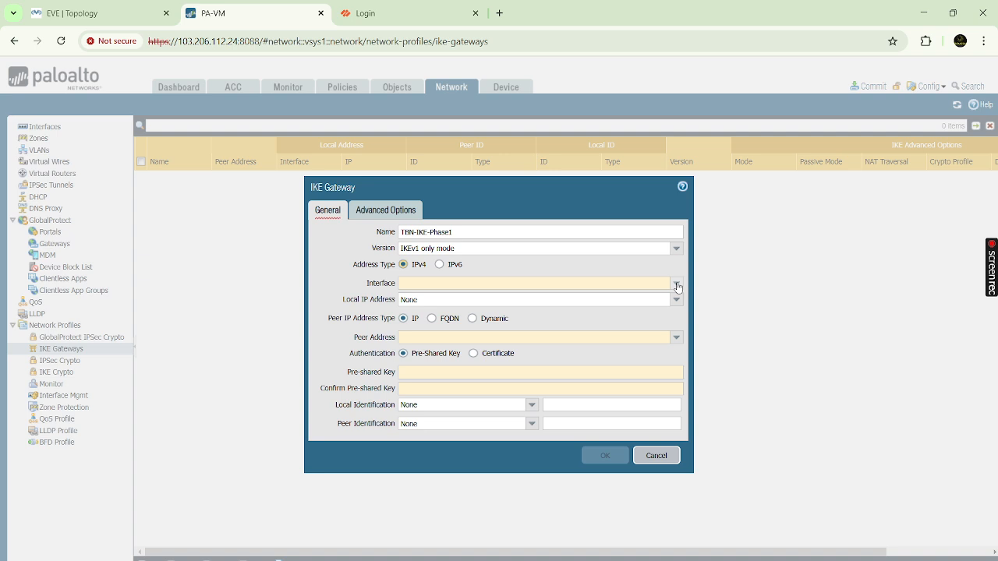
# - Set the gateway interface to ethernet1/3 with local IP 192.168.10.100/24
pyautogui.click(92, 13)
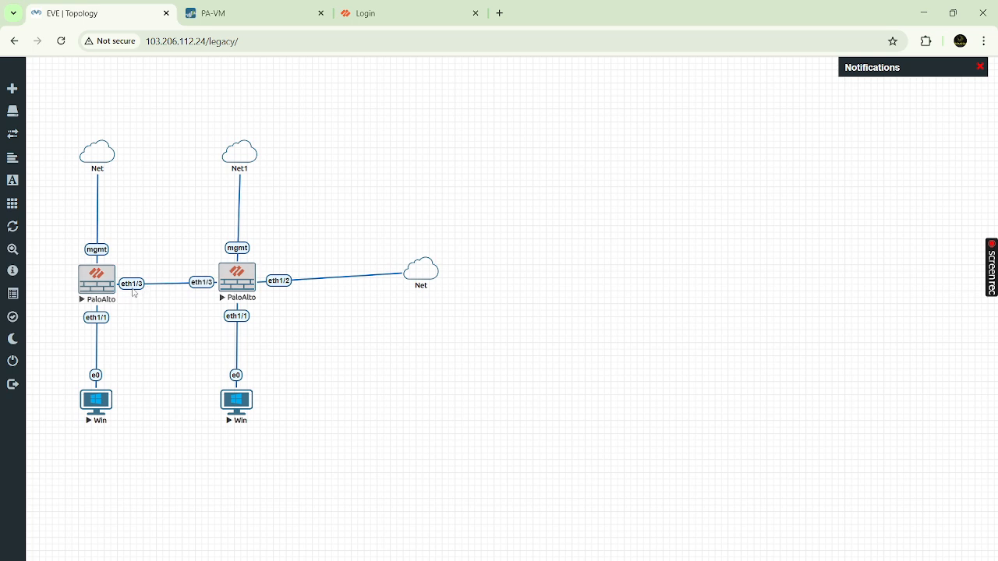
pyautogui.click(278, 21)
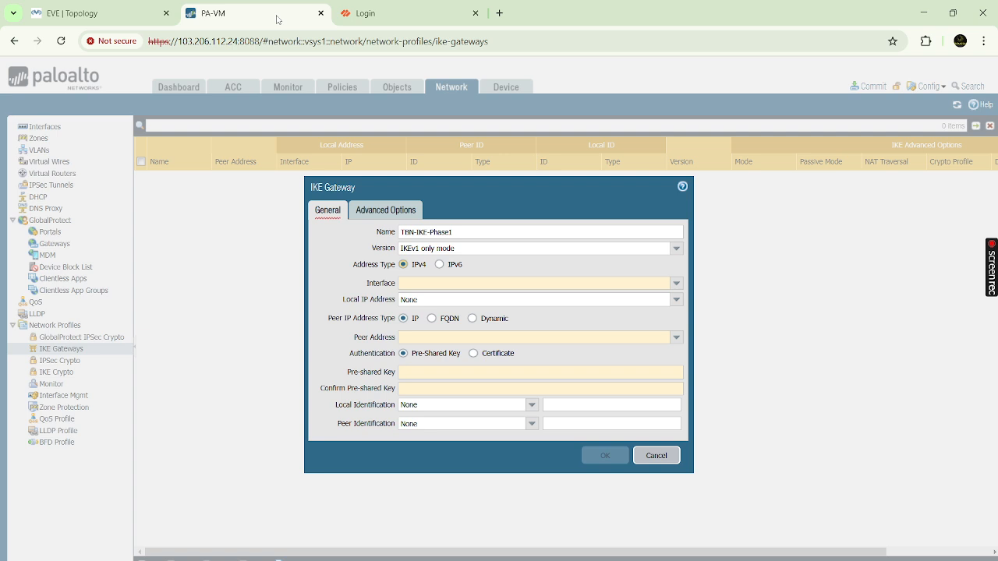
pyautogui.click(677, 284)
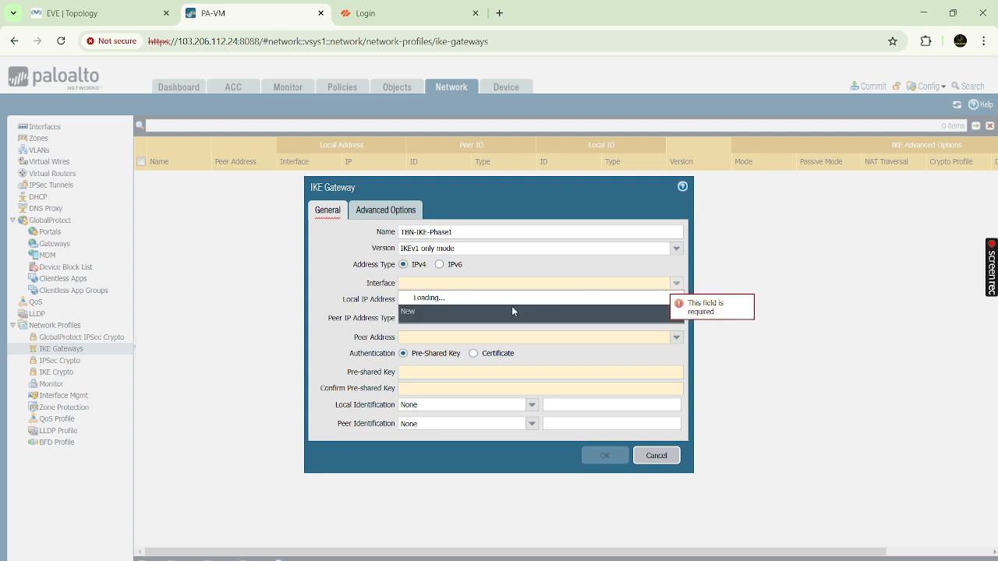
pyautogui.click(470, 311)
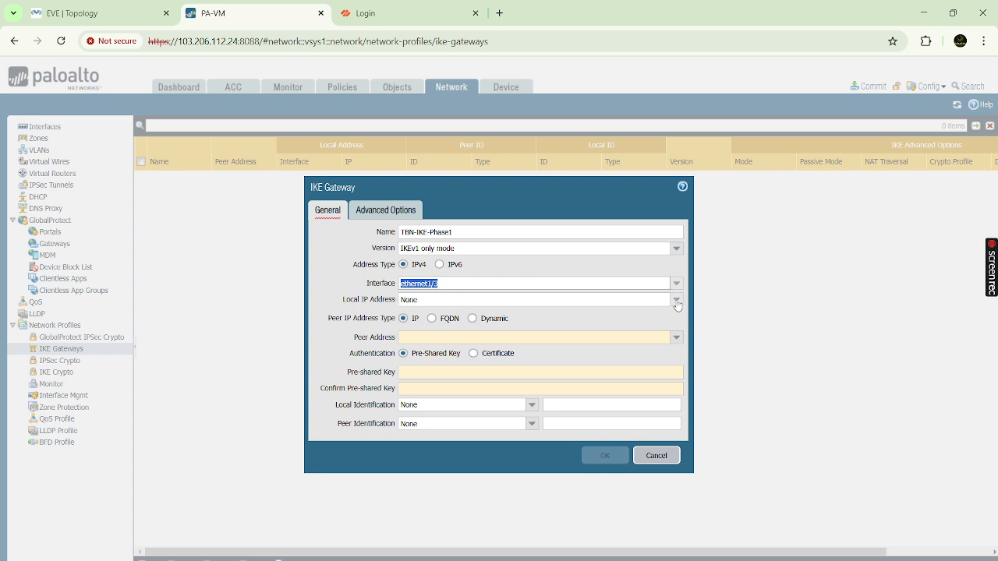
pyautogui.click(676, 302)
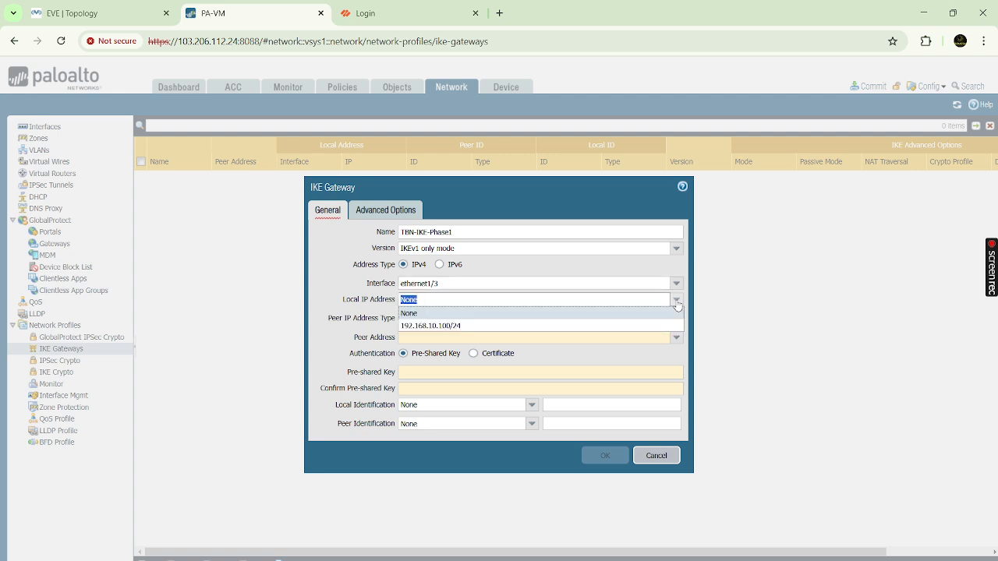
pyautogui.click(447, 327)
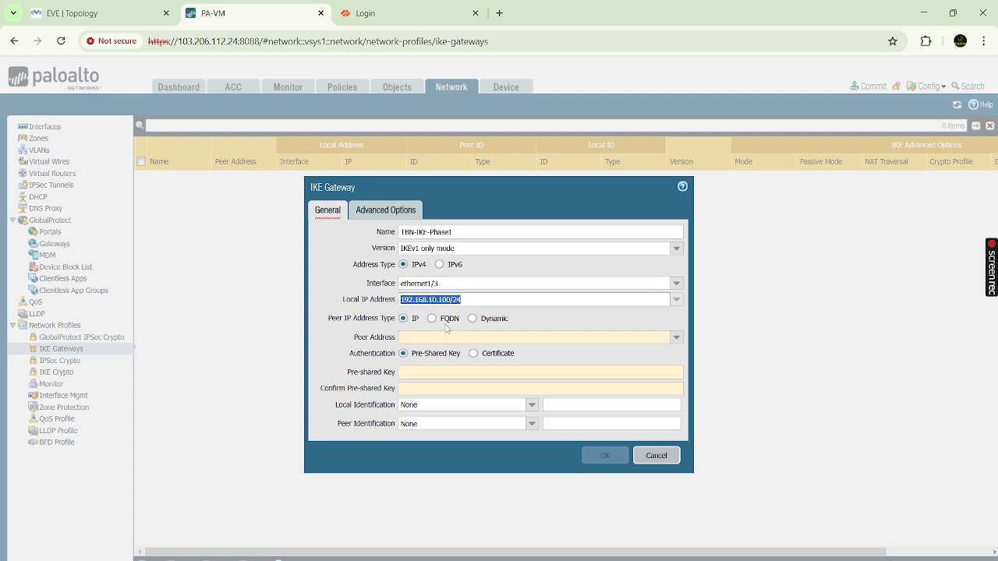
# - Set the peer address type to Dynamic and view the EVE-NG topology again
pyautogui.moveTo(331, 321); pyautogui.dragTo(397, 321)
pyautogui.click(403, 320)
pyautogui.click(432, 320)
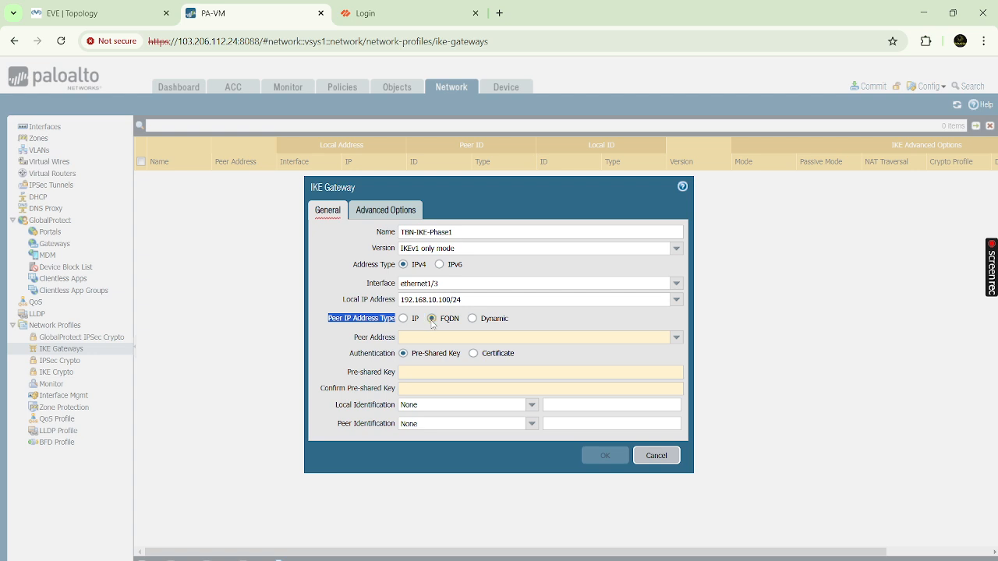
pyautogui.click(473, 319)
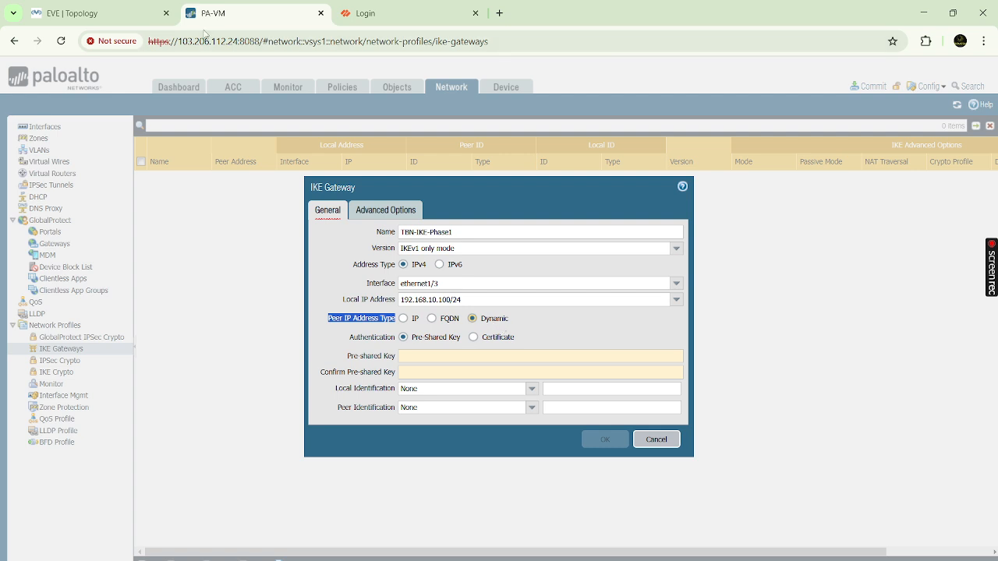
pyautogui.click(109, 15)
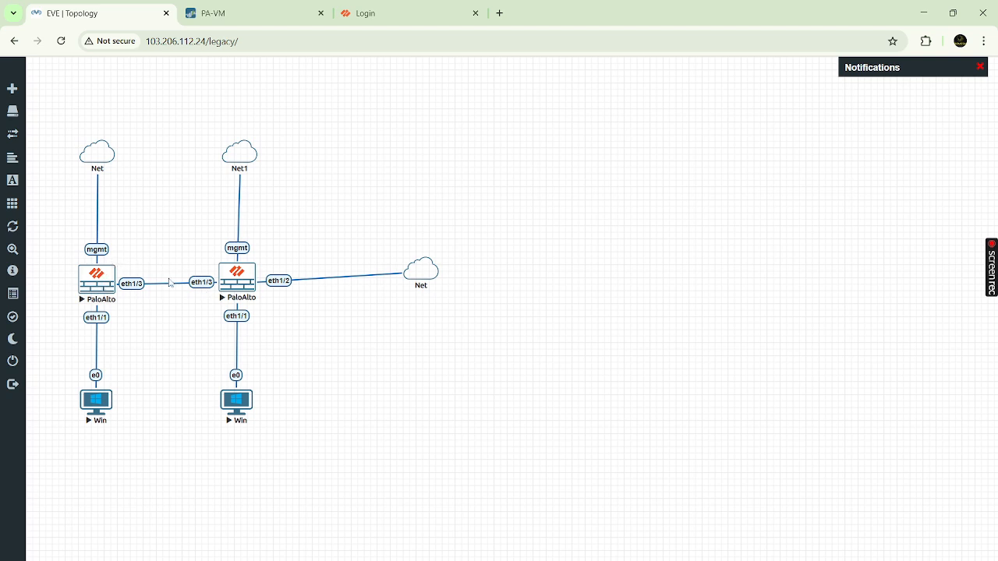
# - Set the peer type to IP with peer address 192.168.10.200
pyautogui.click(276, 14)
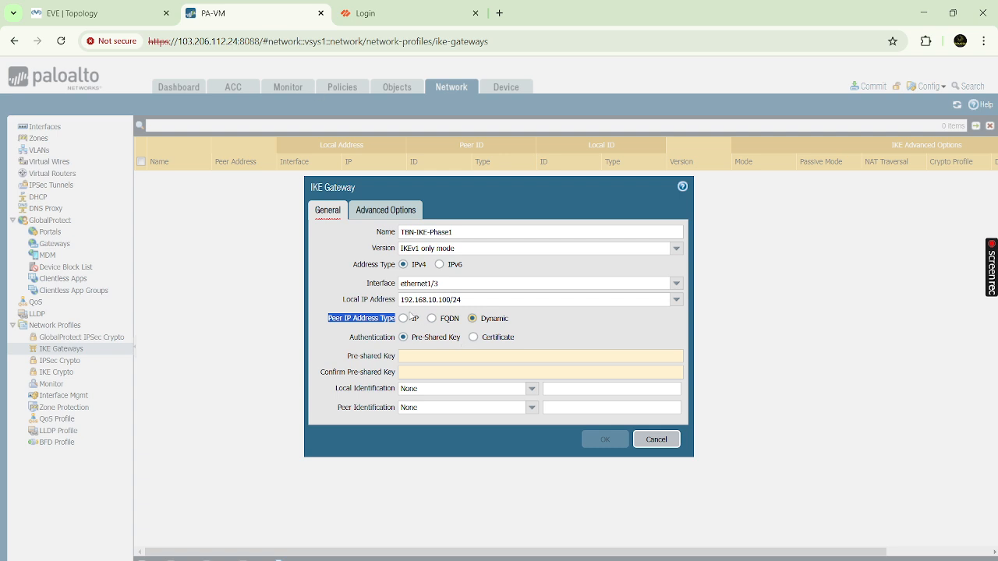
pyautogui.click(405, 318)
pyautogui.click(435, 337)
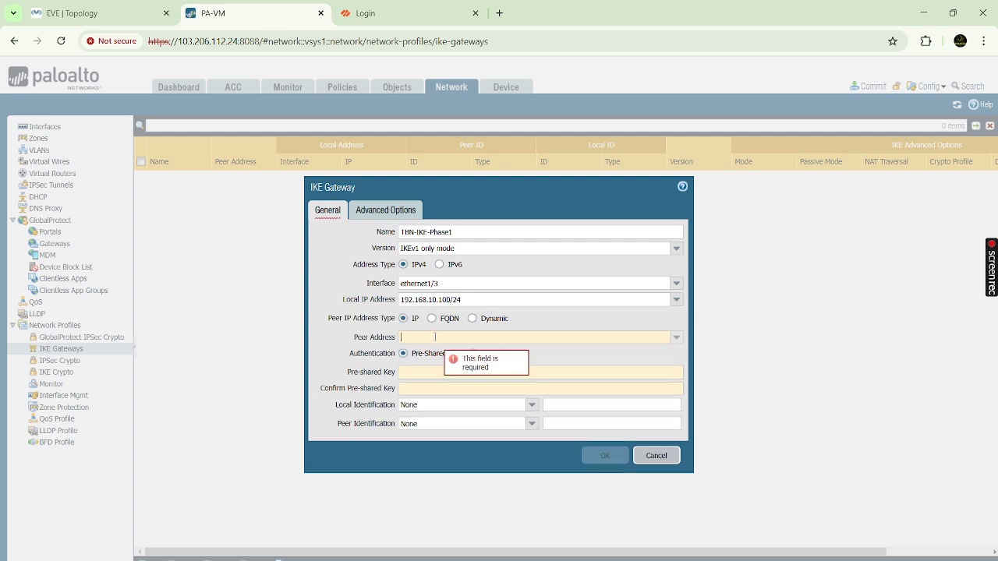
pyautogui.write('192')
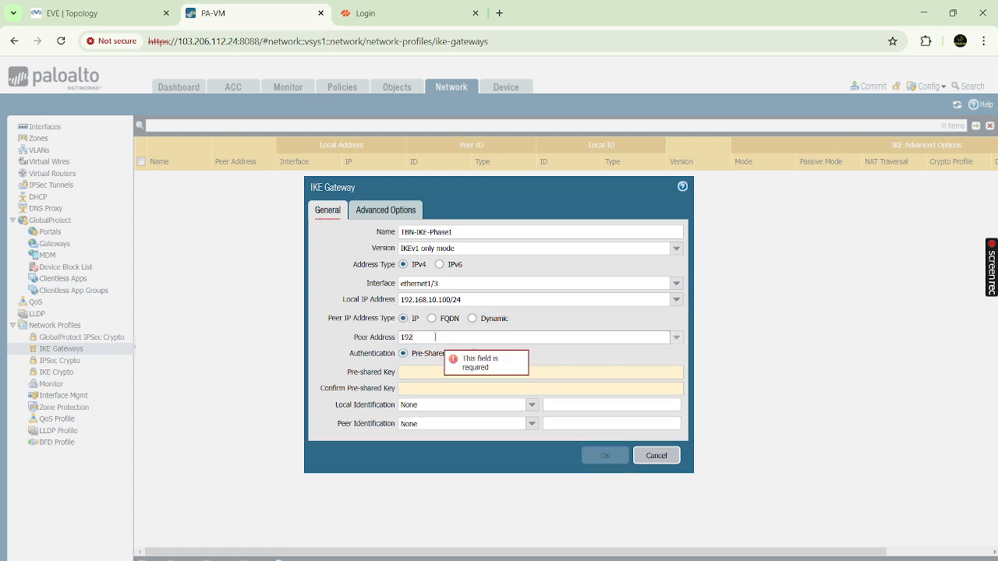
pyautogui.write('.168.')
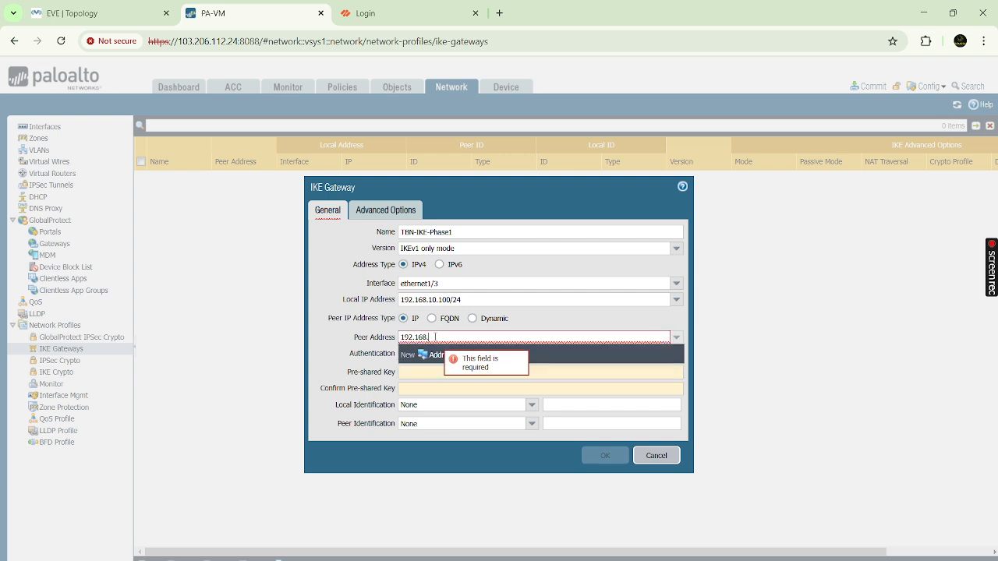
pyautogui.write('10.200')
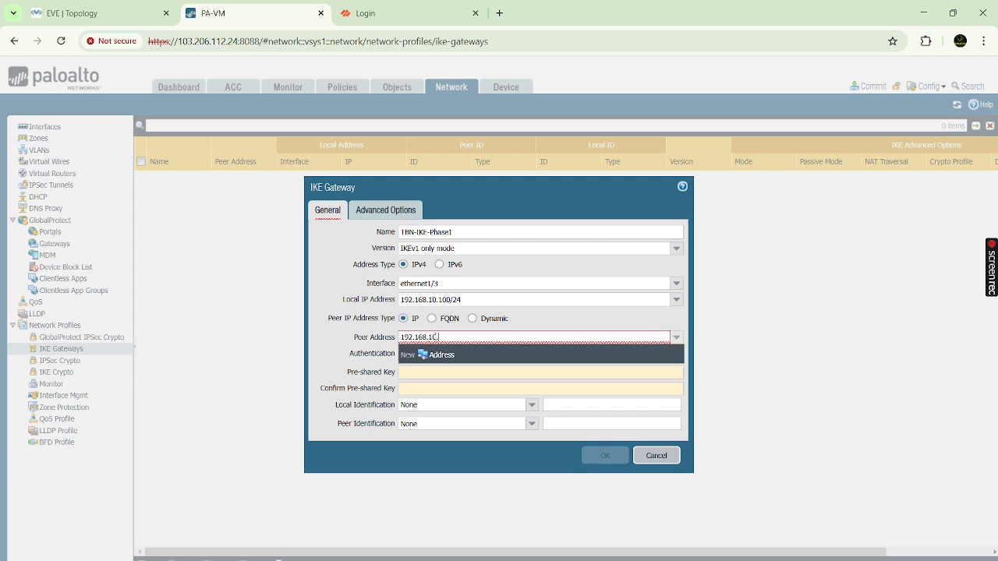
pyautogui.click(105, 10)
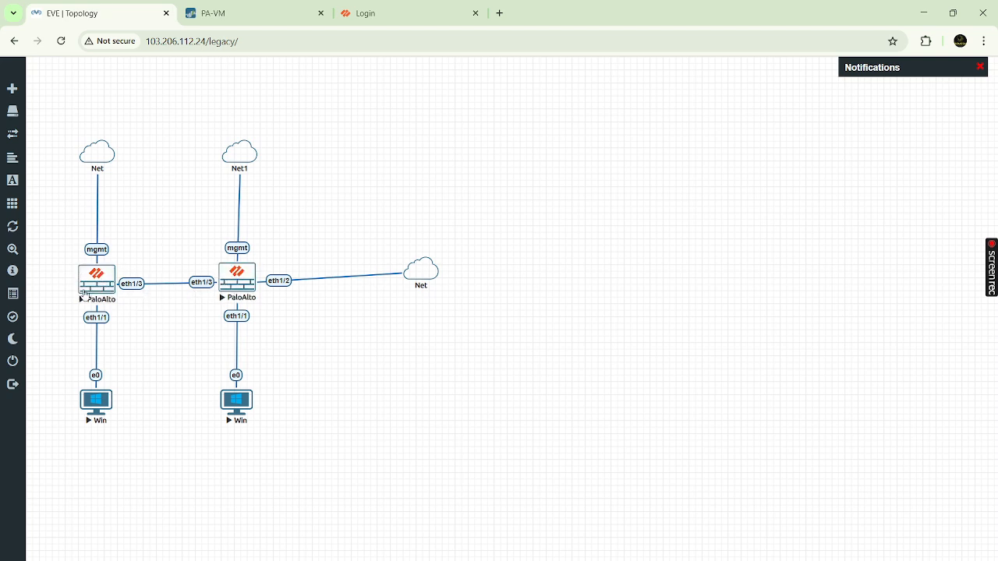
pyautogui.click(258, 14)
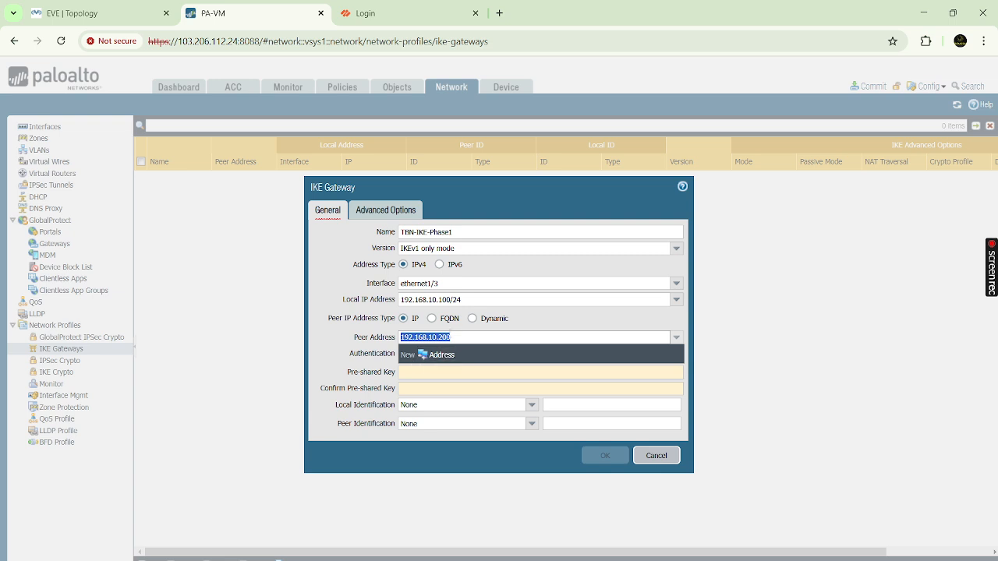
pyautogui.click(466, 336)
pyautogui.click(346, 341)
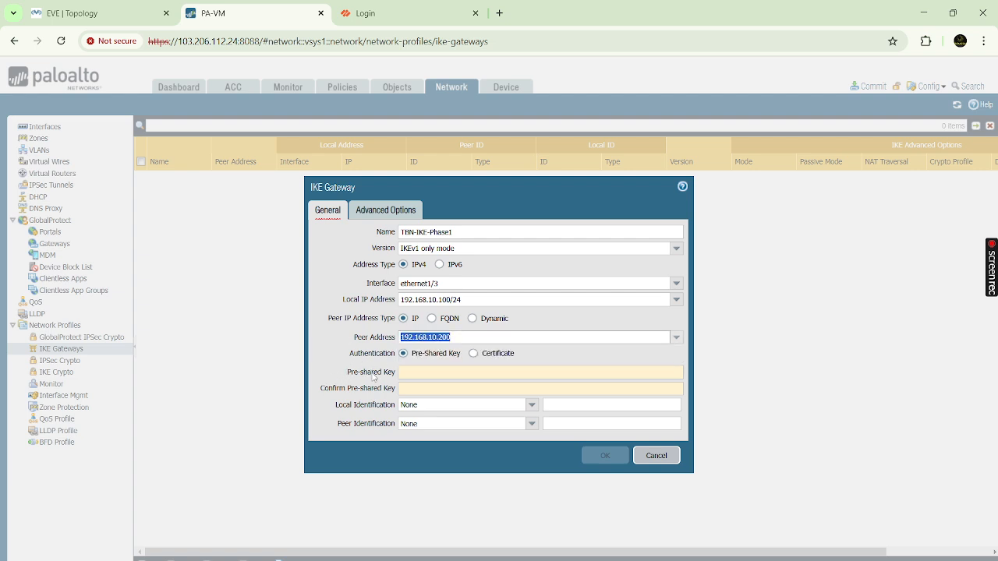
# - Preview Certificate authentication, then switch back to Pre-Shared Key
pyautogui.moveTo(348, 353); pyautogui.dragTo(397, 361)
pyautogui.click(335, 354)
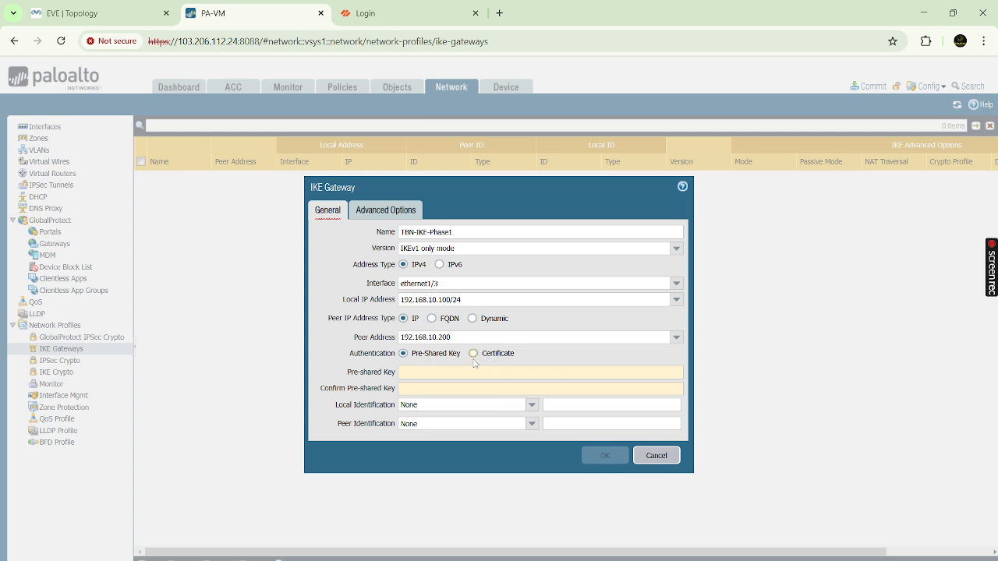
pyautogui.moveTo(415, 357); pyautogui.dragTo(463, 358)
pyautogui.moveTo(408, 372)
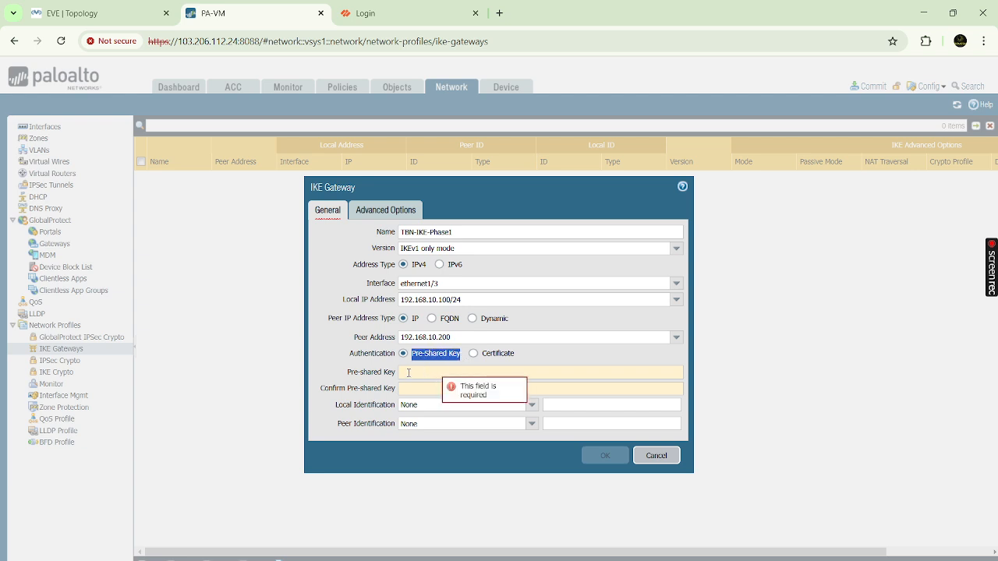
pyautogui.click(493, 355)
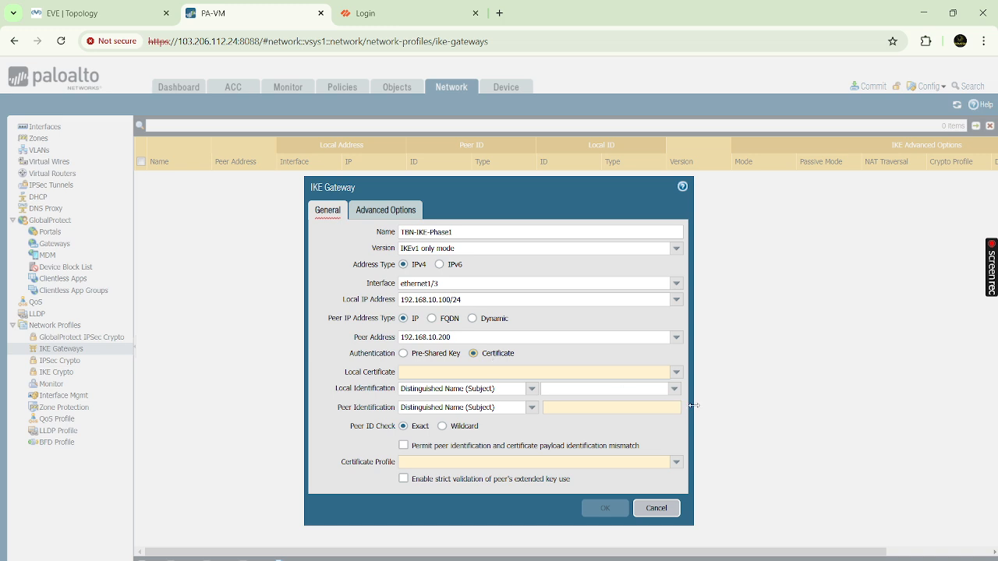
pyautogui.click(676, 373)
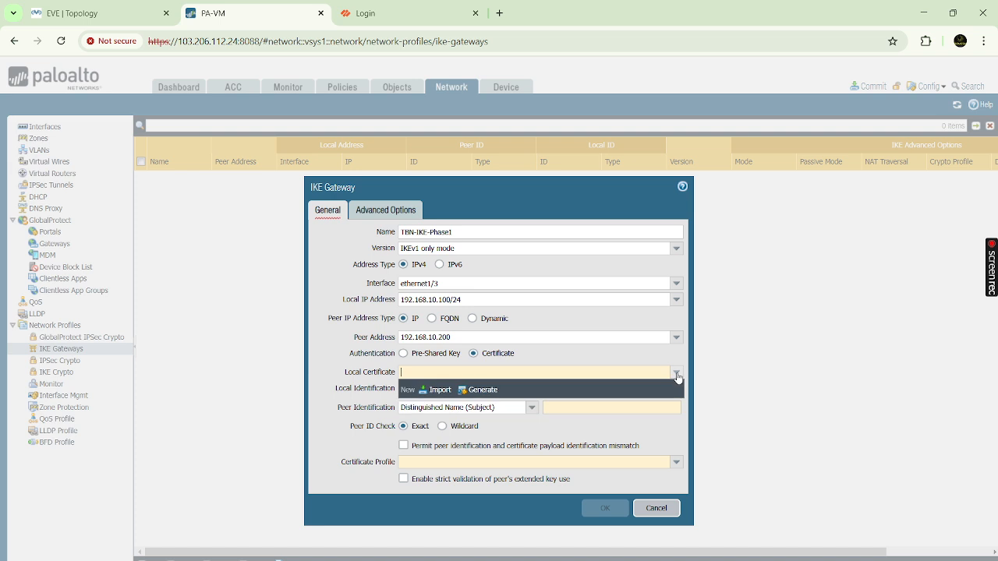
pyautogui.click(545, 360)
pyautogui.click(404, 355)
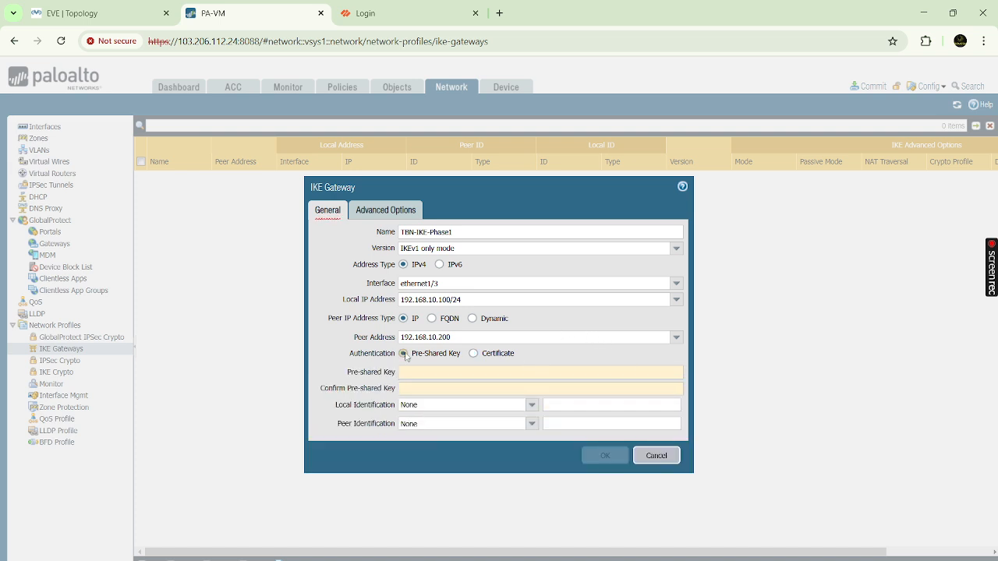
pyautogui.click(427, 372)
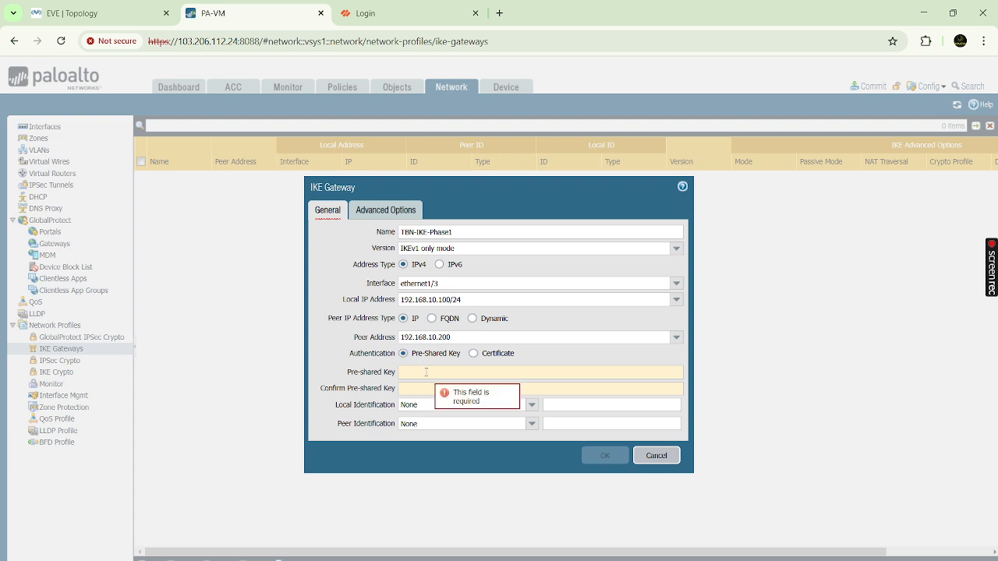
# - Enter and confirm the gateway's pre-shared key, then bring up its Advanced Options
pyautogui.write('12345678')
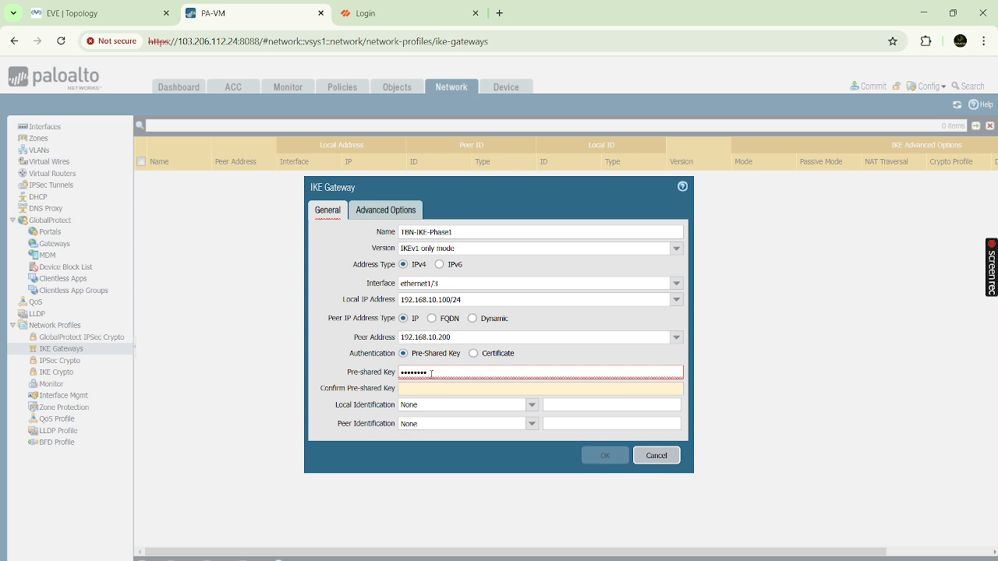
pyautogui.click(443, 391)
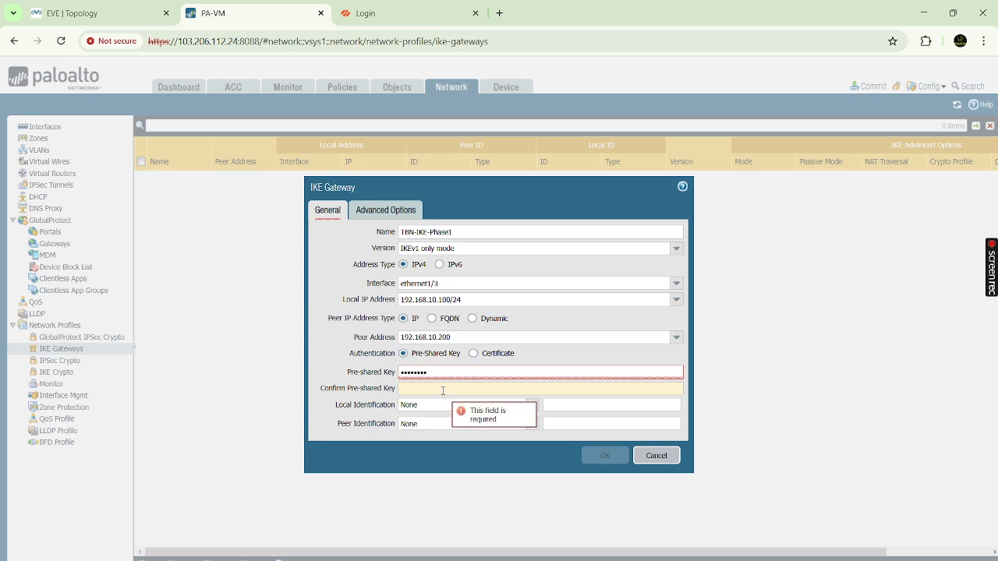
pyautogui.write('123456')
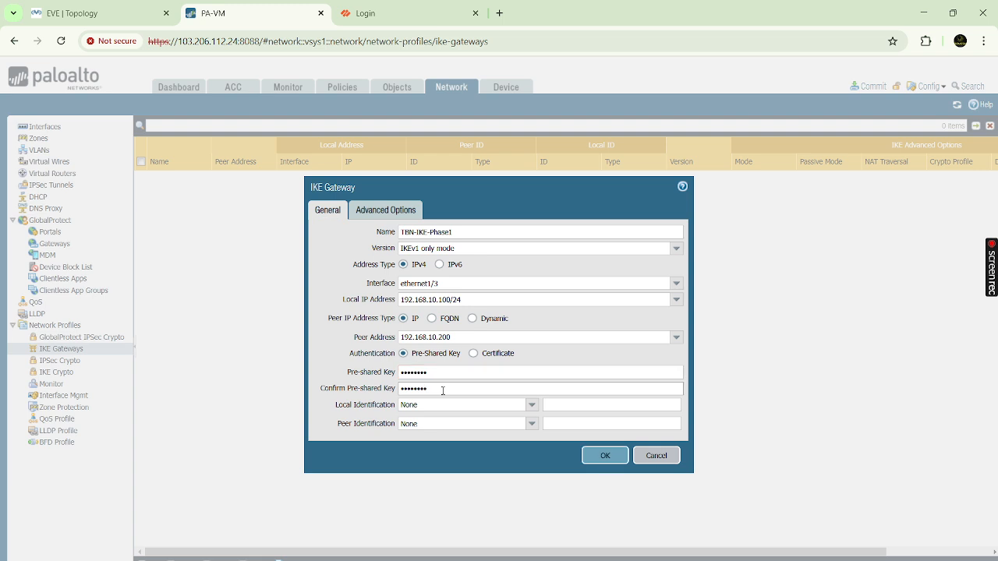
pyautogui.click(328, 358)
pyautogui.click(388, 212)
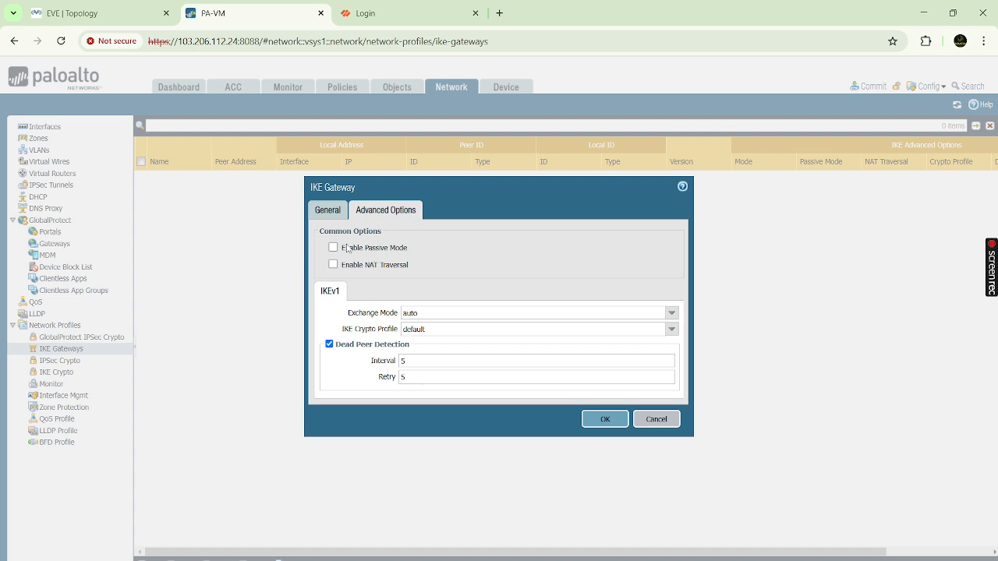
# - Point out the Passive Mode and NAT Traversal options unchanged, then show the EVE-NG topology
pyautogui.moveTo(344, 250); pyautogui.dragTo(433, 257)
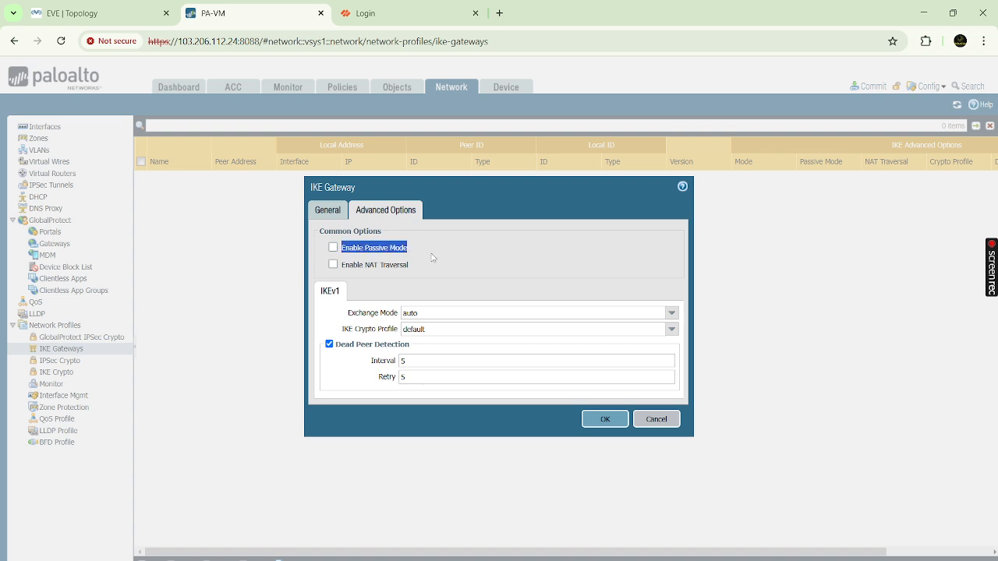
pyautogui.click(433, 257)
pyautogui.moveTo(344, 268); pyautogui.dragTo(443, 272)
pyautogui.click(458, 260)
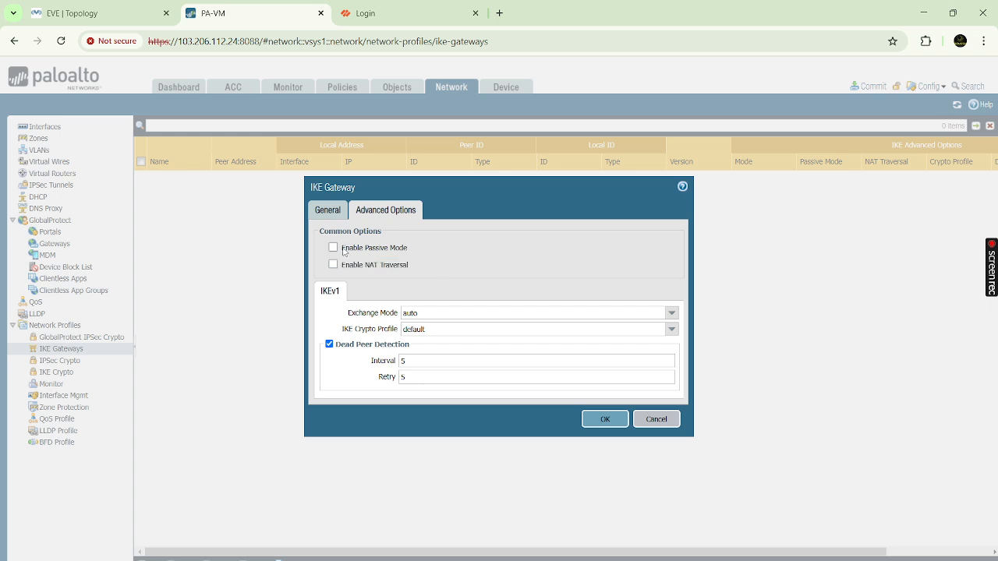
pyautogui.moveTo(346, 251); pyautogui.dragTo(434, 255)
pyautogui.click(434, 255)
pyautogui.moveTo(344, 251); pyautogui.dragTo(413, 253)
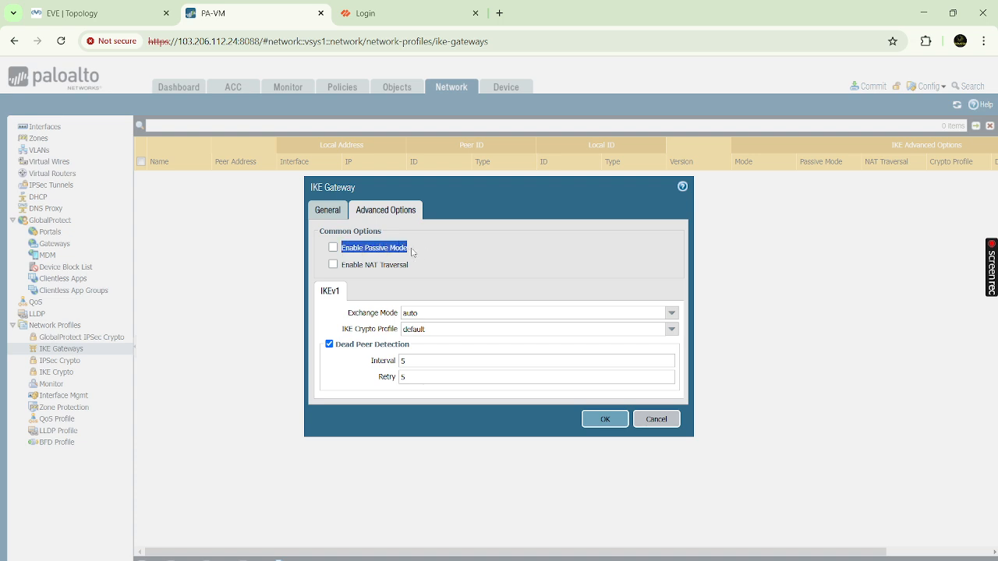
pyautogui.click(117, 22)
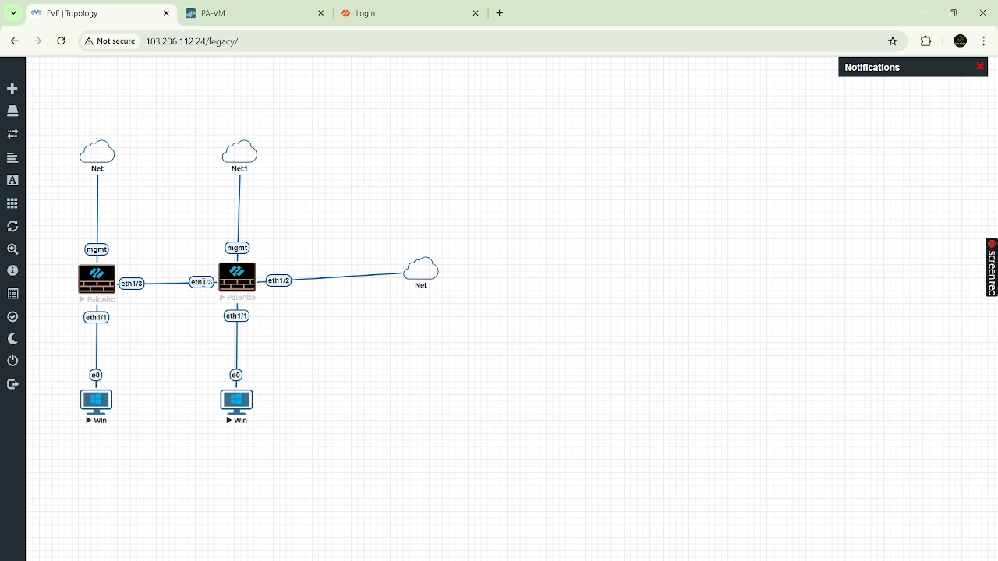
pyautogui.click(248, 12)
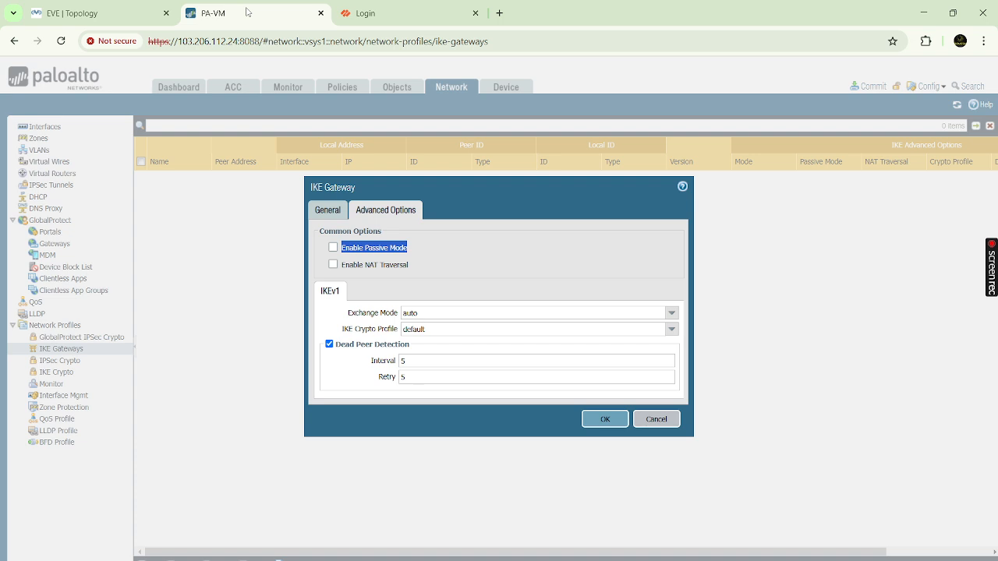
pyautogui.click(432, 252)
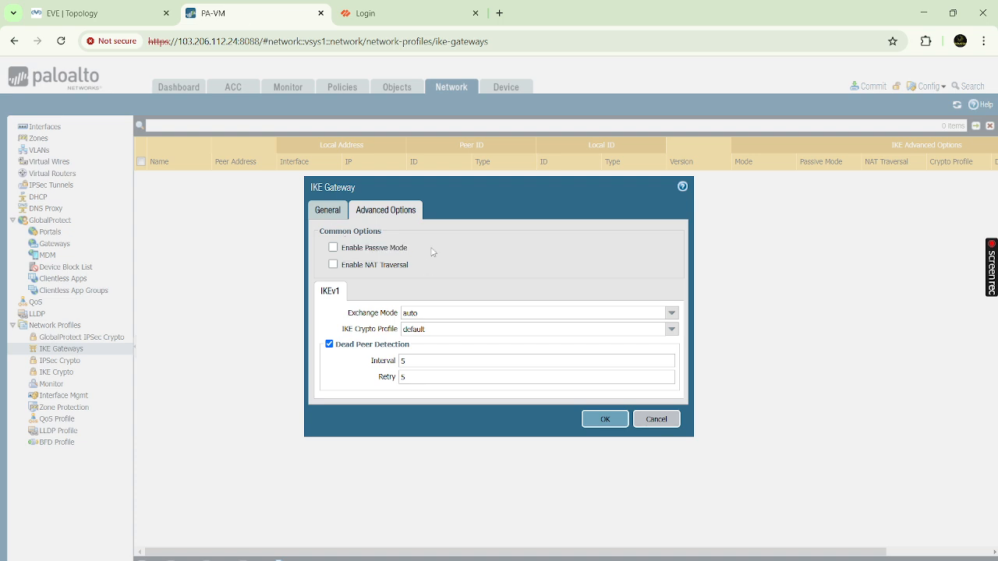
pyautogui.click(113, 12)
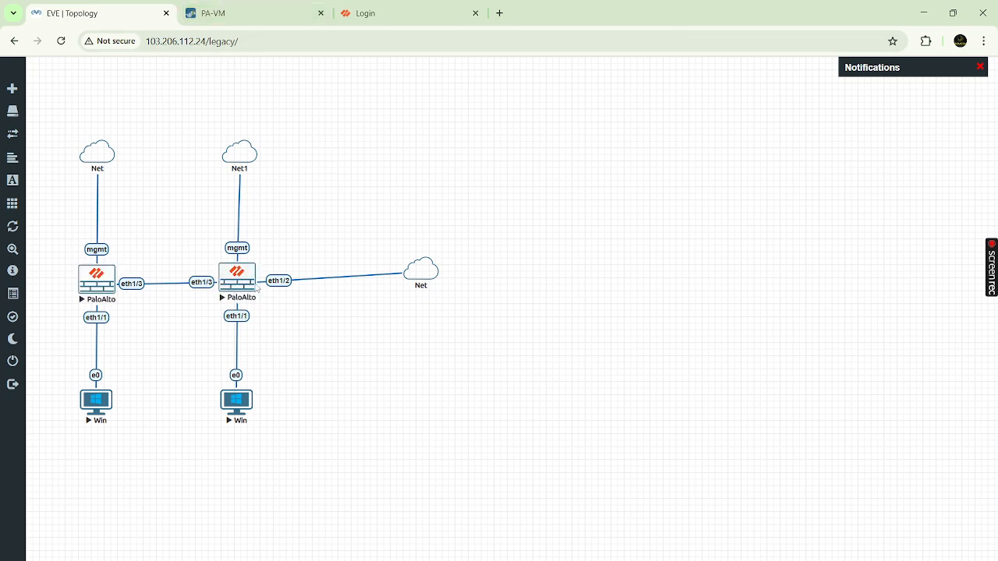
# - Tick Enable NAT Traversal on the IKE gateway, then return to the EVE-NG topology
pyautogui.click(263, 21)
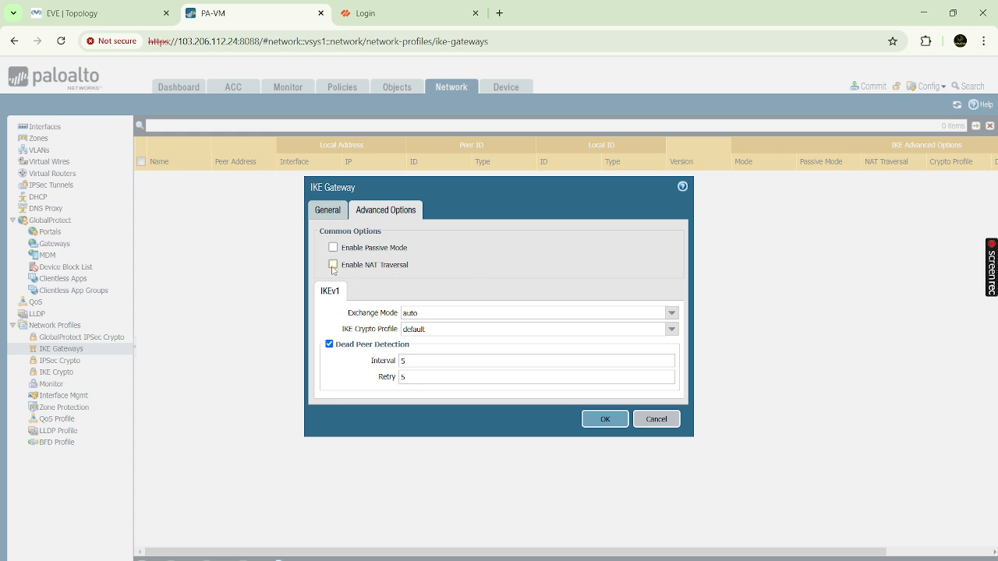
pyautogui.click(97, 14)
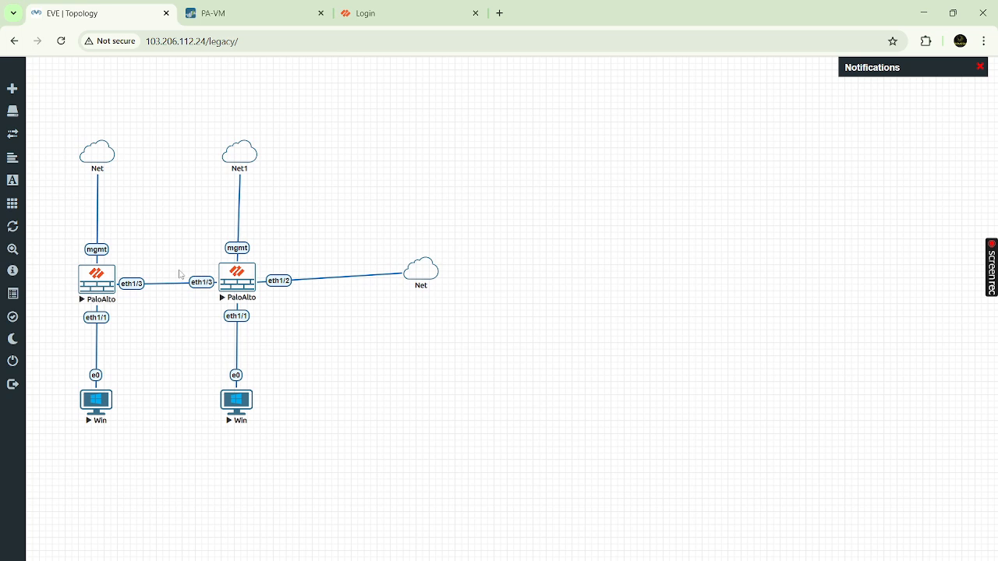
pyautogui.click(282, 13)
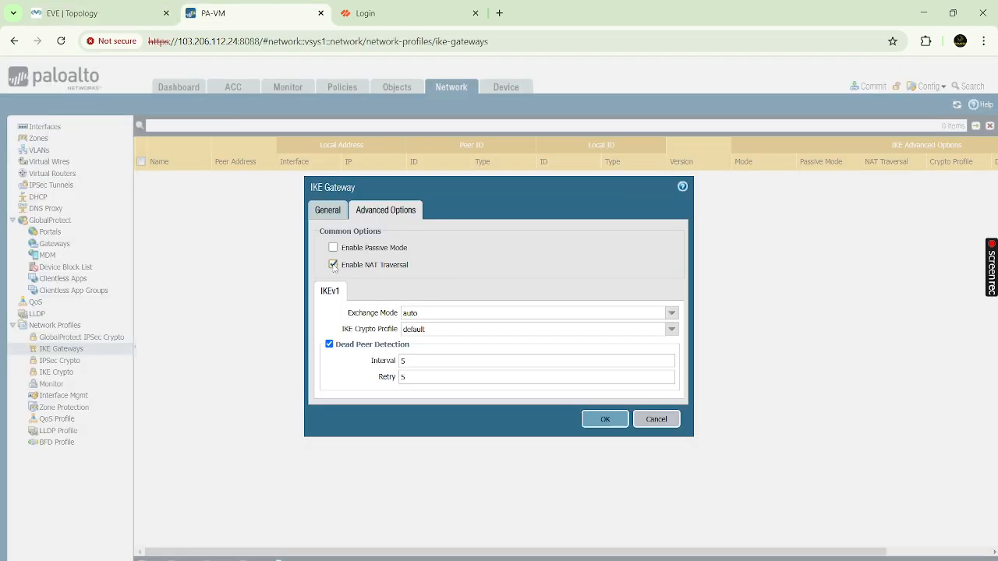
pyautogui.click(333, 266)
pyautogui.click(125, 15)
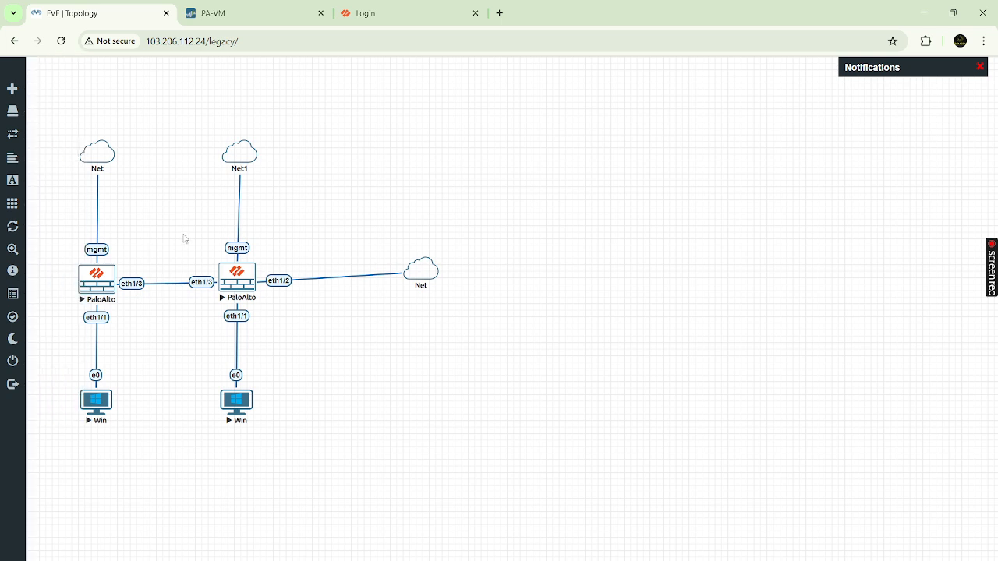
# - Untick NAT Traversal so Passive Mode and NAT Traversal are both off
pyautogui.click(256, 15)
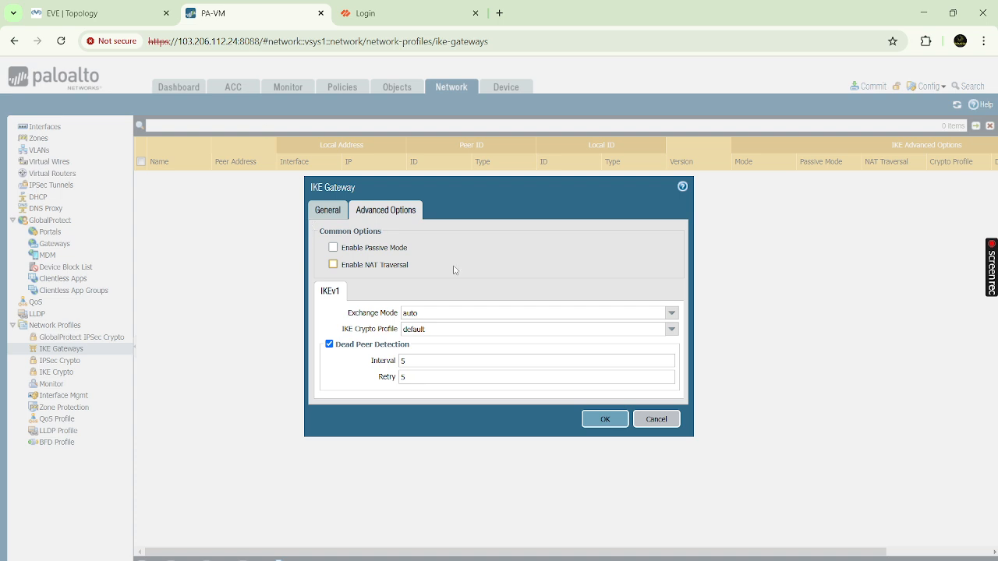
pyautogui.click(334, 265)
pyautogui.moveTo(343, 248); pyautogui.dragTo(409, 247)
pyautogui.moveTo(342, 265); pyautogui.dragTo(421, 269)
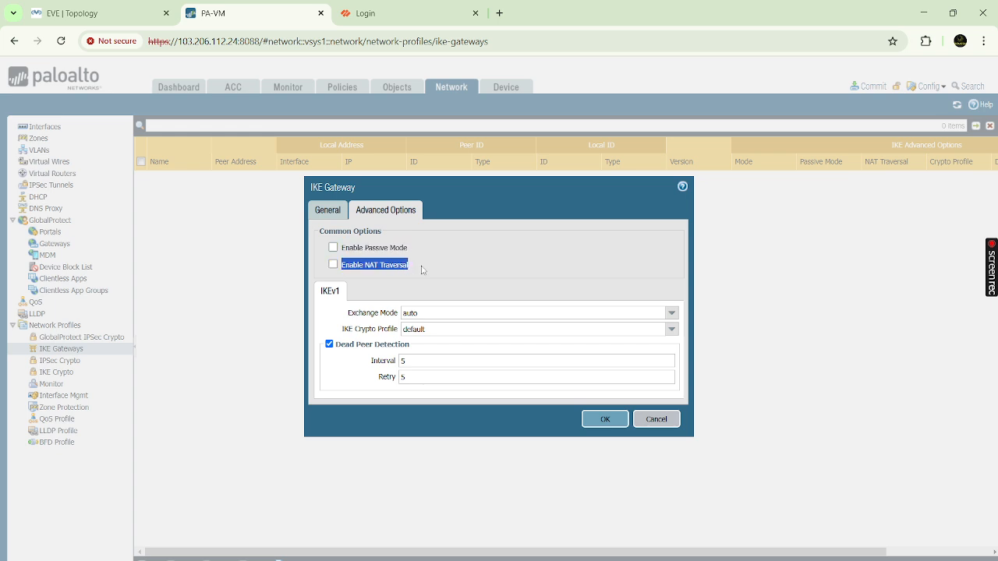
pyautogui.hotkey('alt', 'Tab')
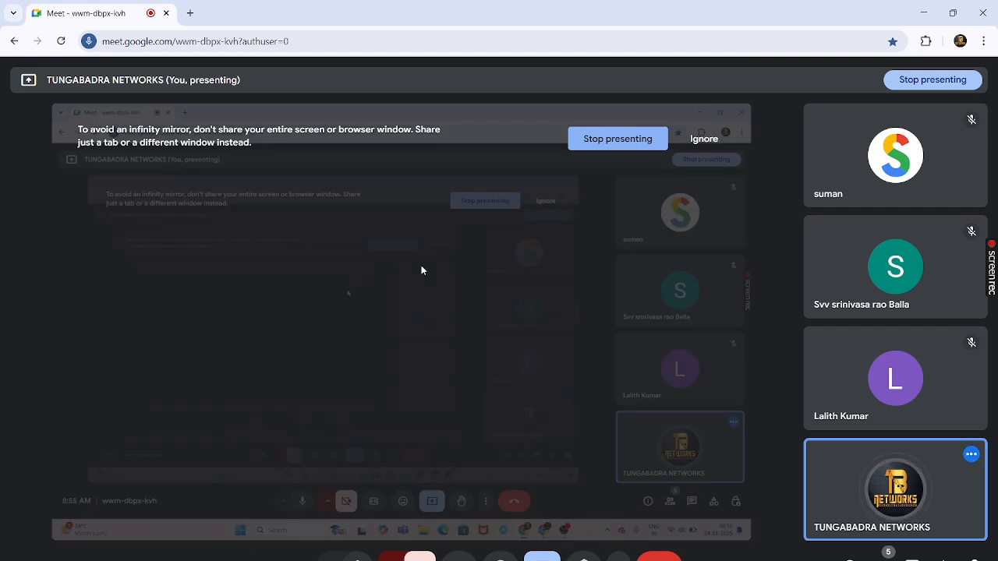
pyautogui.hotkey('alt', 'Tab')
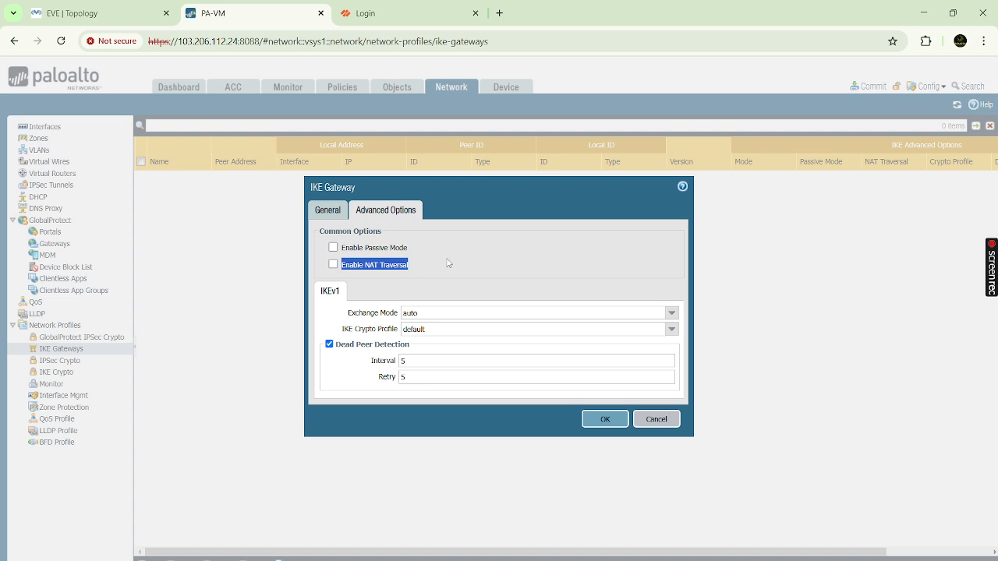
pyautogui.click(448, 263)
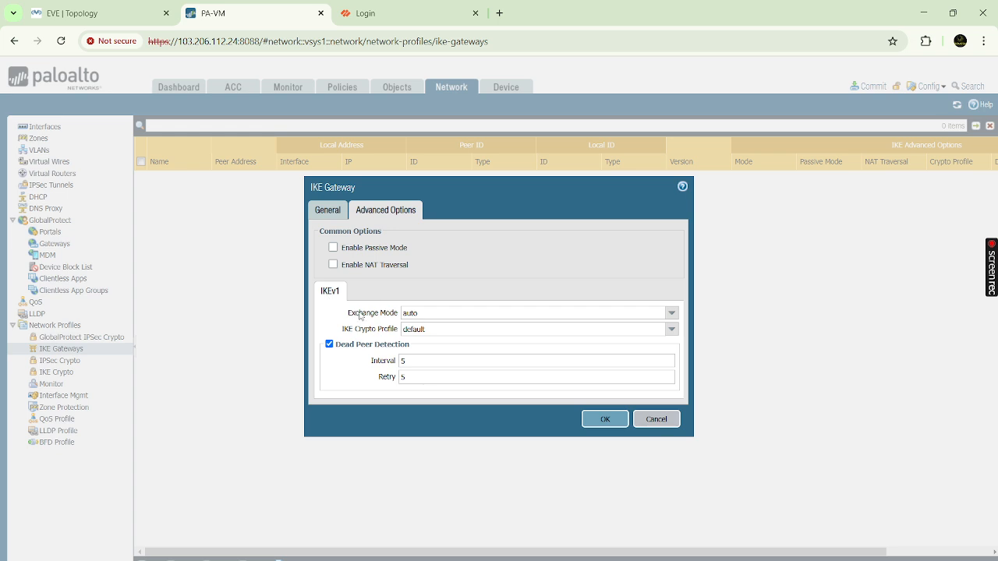
# - Try exchange modes main and aggressive, then leave it at auto beside the crypto profile
pyautogui.moveTo(348, 314); pyautogui.dragTo(395, 318)
pyautogui.click(671, 313)
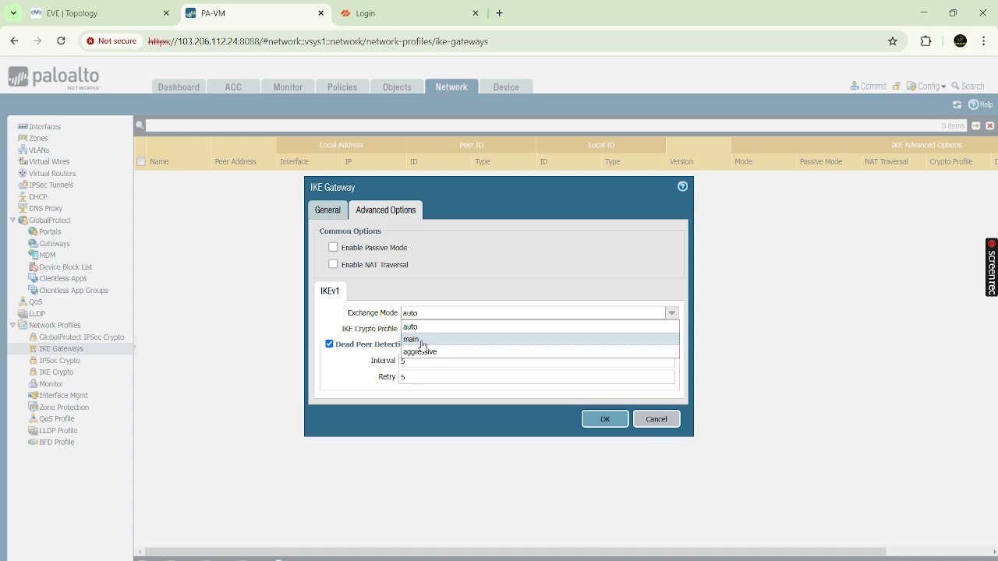
pyautogui.click(421, 339)
pyautogui.click(671, 312)
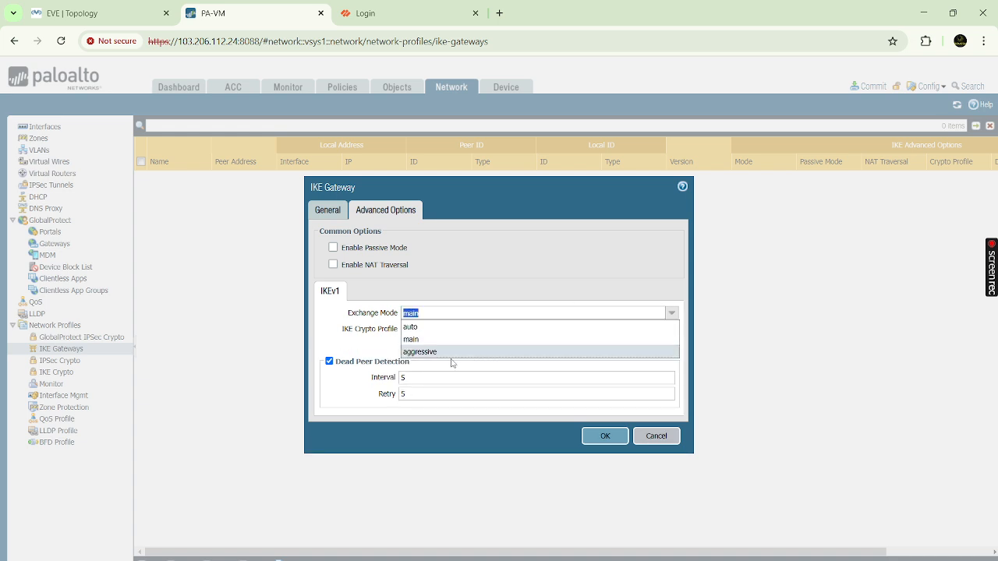
pyautogui.click(446, 351)
pyautogui.click(671, 313)
pyautogui.click(468, 327)
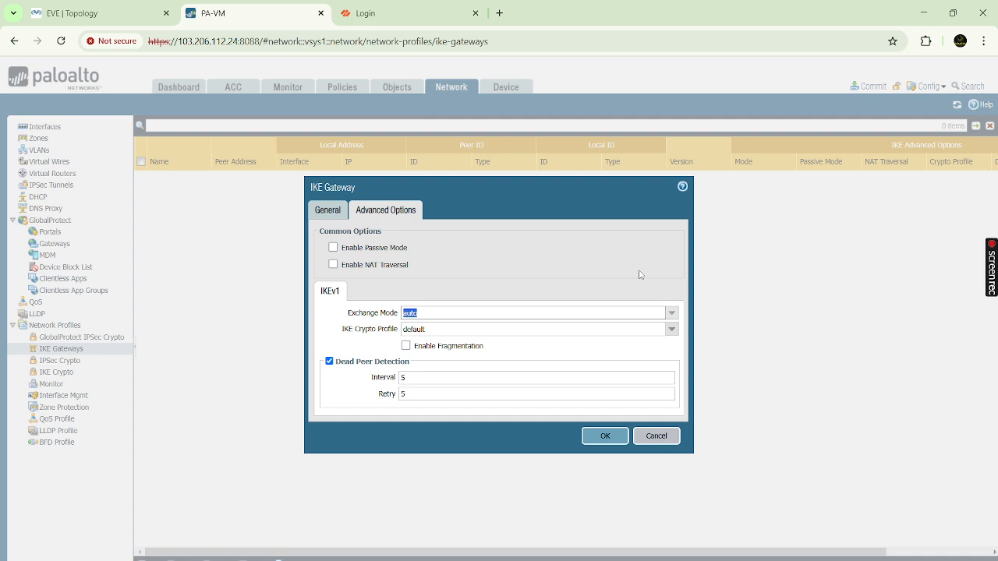
pyautogui.click(518, 281)
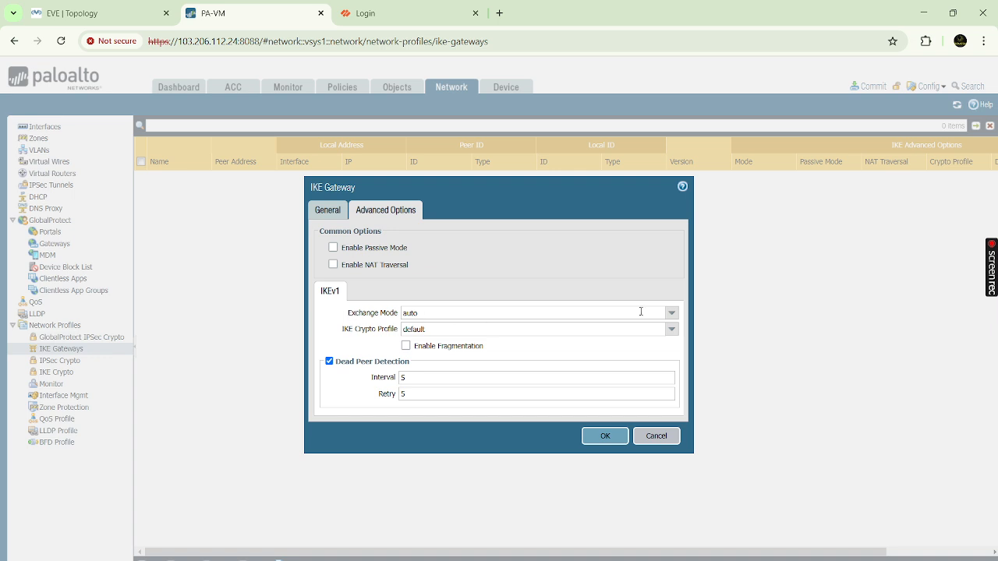
pyautogui.click(666, 314)
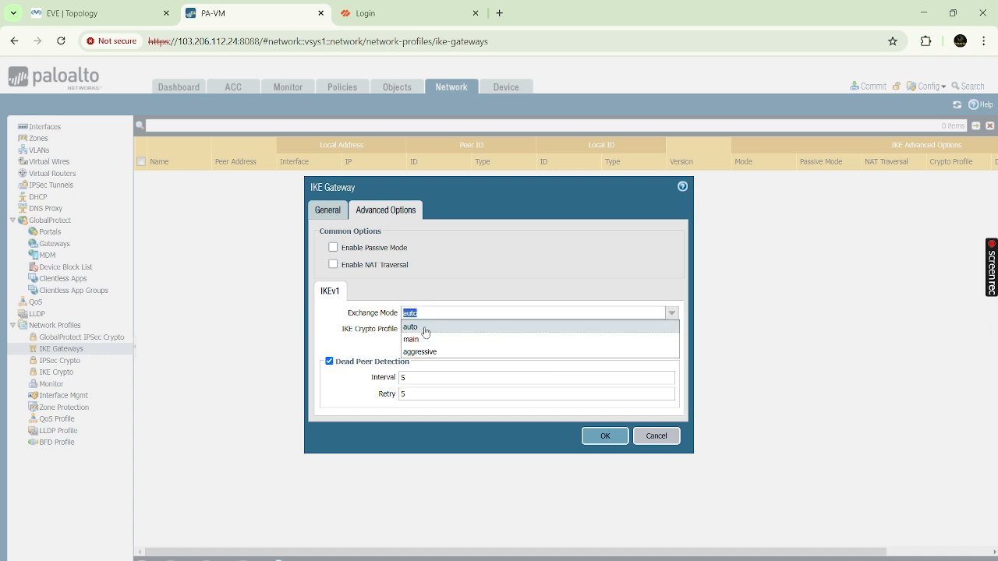
pyautogui.click(425, 328)
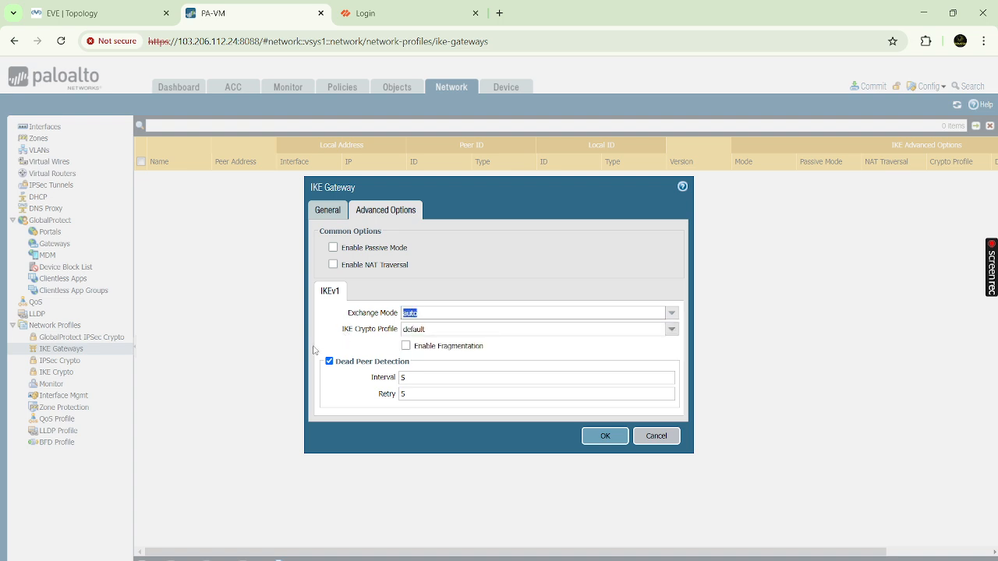
pyautogui.moveTo(343, 329); pyautogui.dragTo(402, 329)
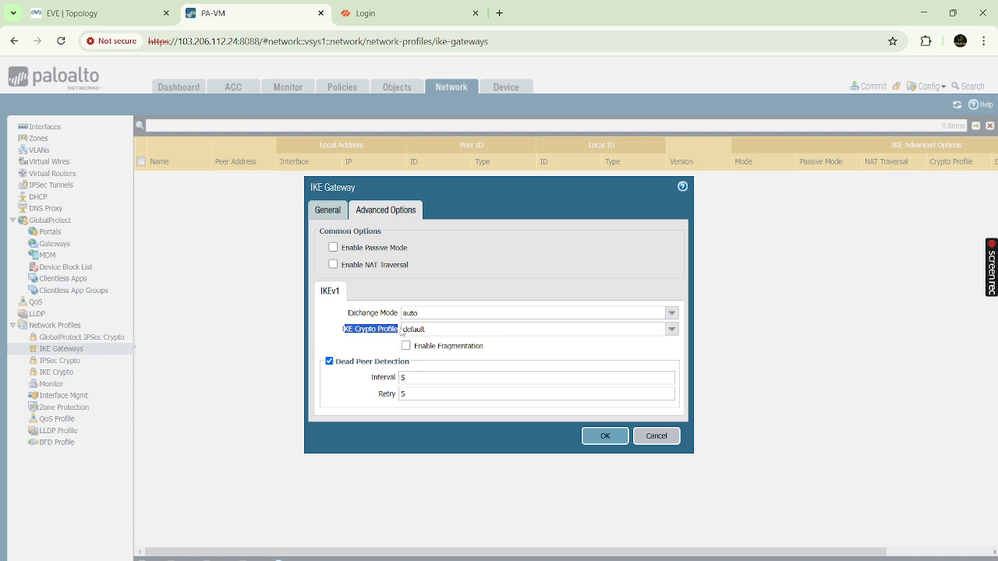
pyautogui.click(346, 320)
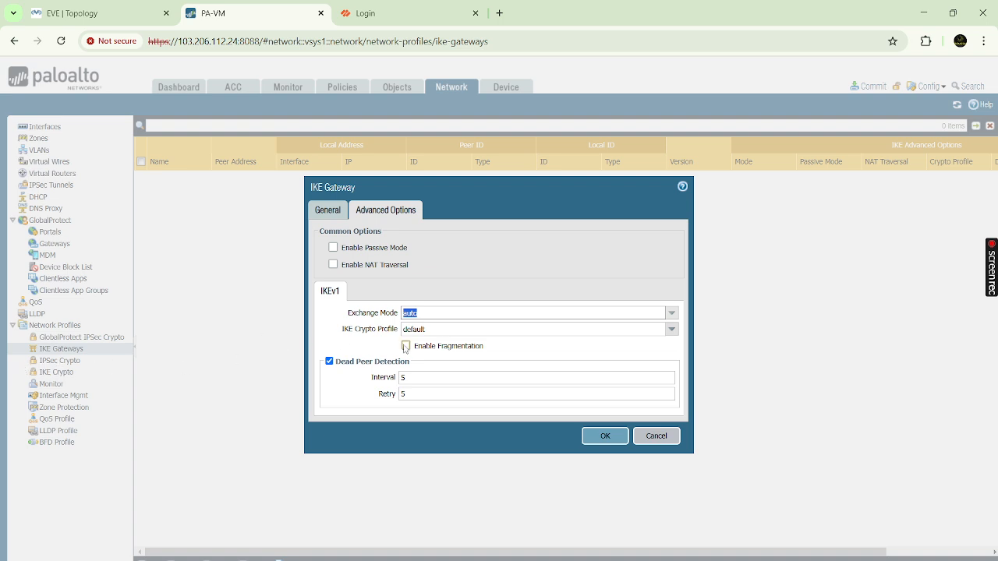
# - Select TBN-IKE-Crypto as the gateway's IKE crypto profile, then return to the EVE-NG topology
pyautogui.click(674, 331)
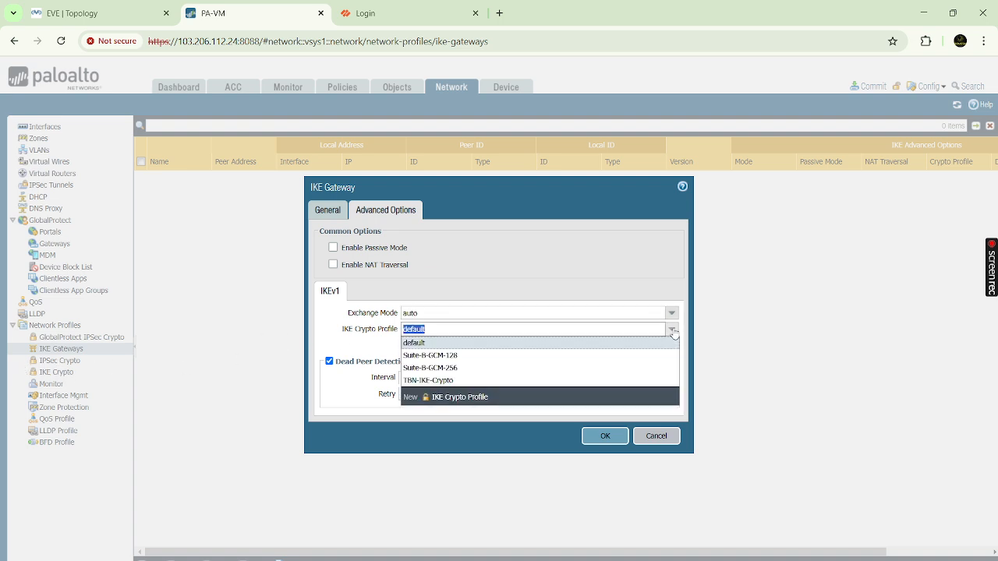
pyautogui.click(434, 382)
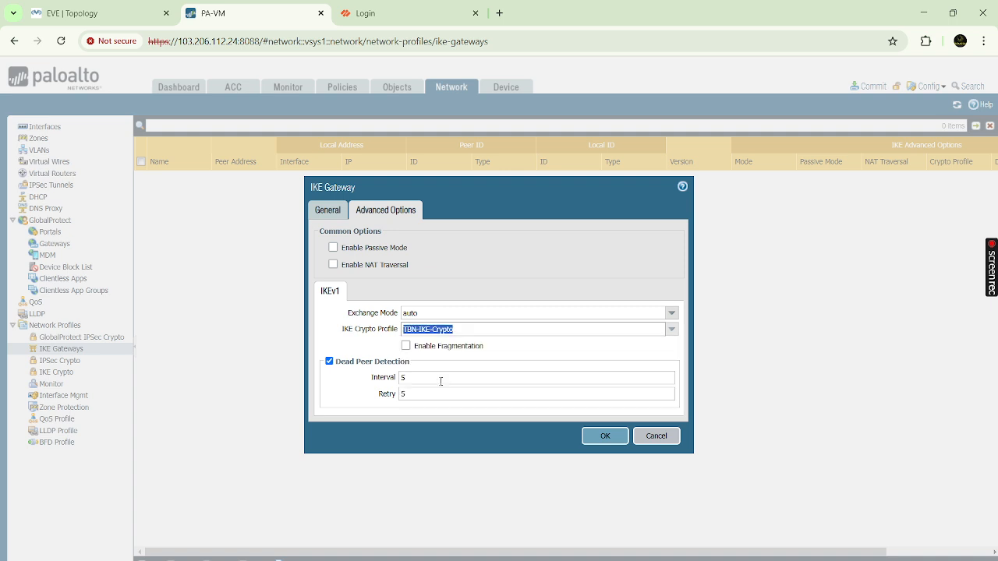
pyautogui.click(337, 362)
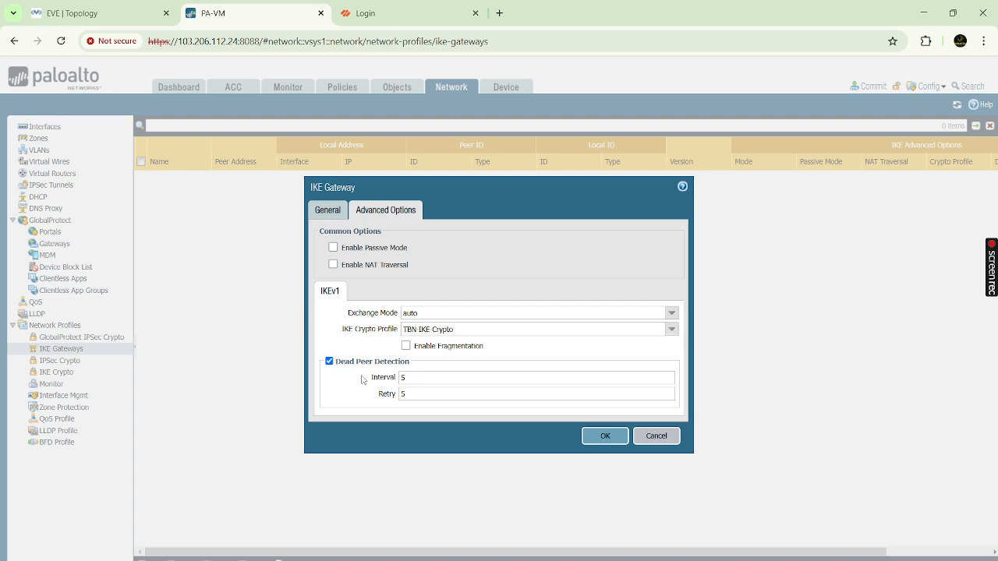
pyautogui.moveTo(367, 379); pyautogui.dragTo(421, 396)
pyautogui.click(115, 10)
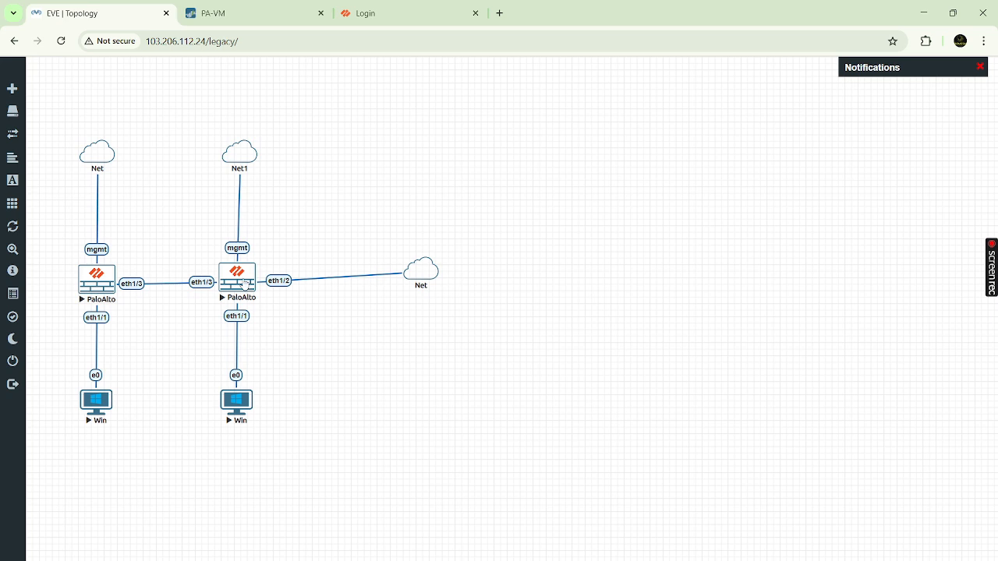
# - Review the gateway's dead peer detection values: Interval 5 and Retry 5
pyautogui.hotkey('alt', 'Tab')
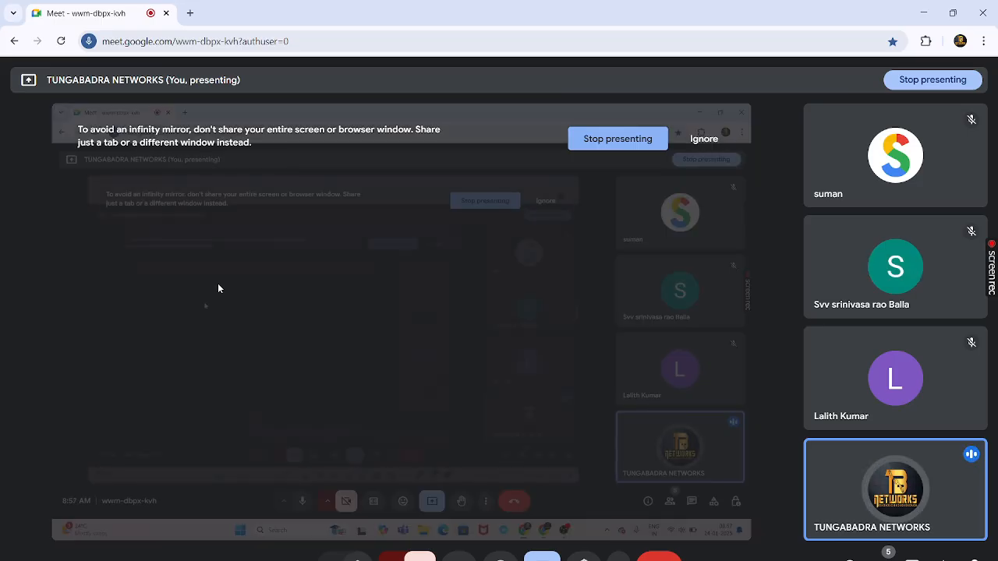
pyautogui.hotkey('alt', 'Tab')
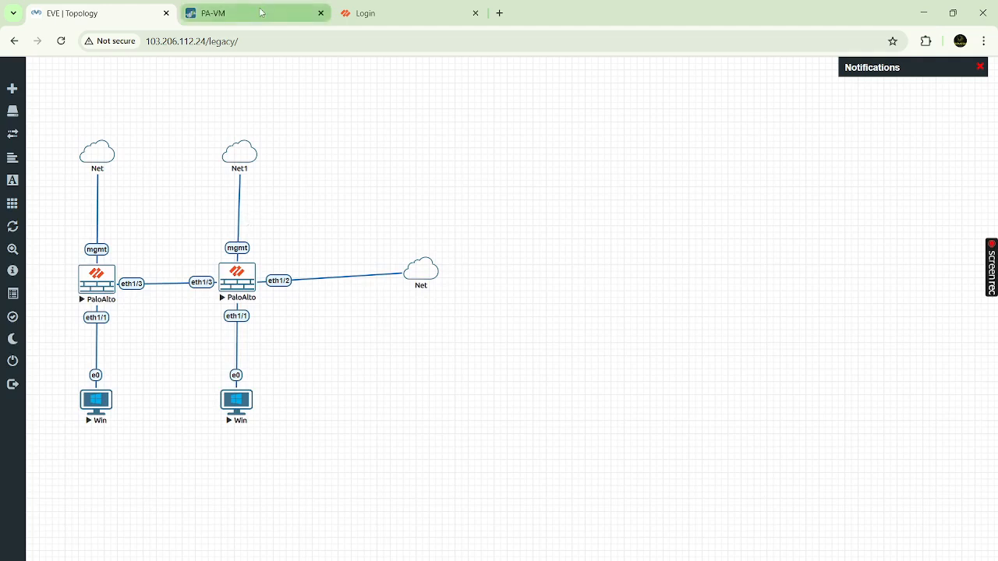
pyautogui.click(262, 12)
pyautogui.doubleClick(381, 378)
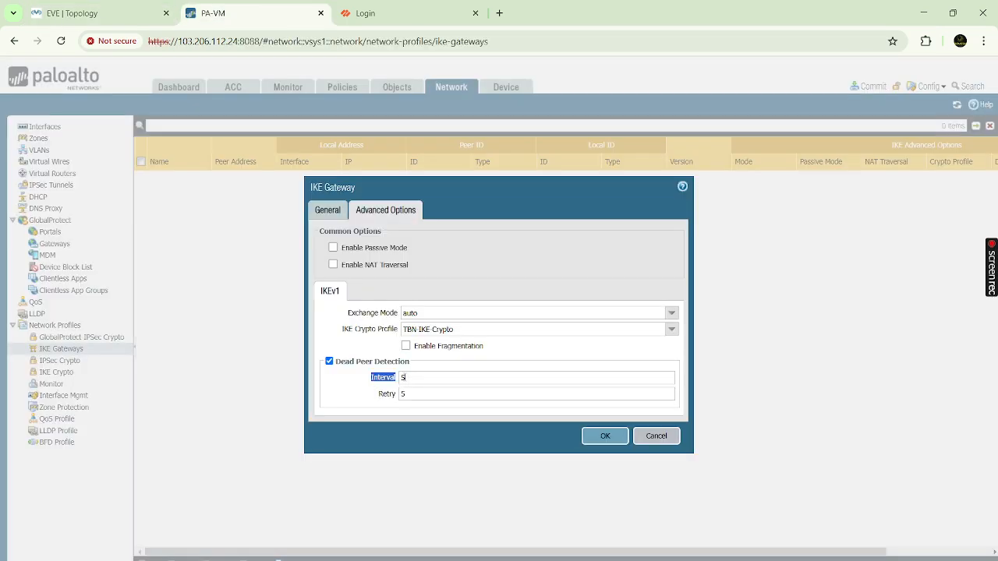
pyautogui.click(411, 378)
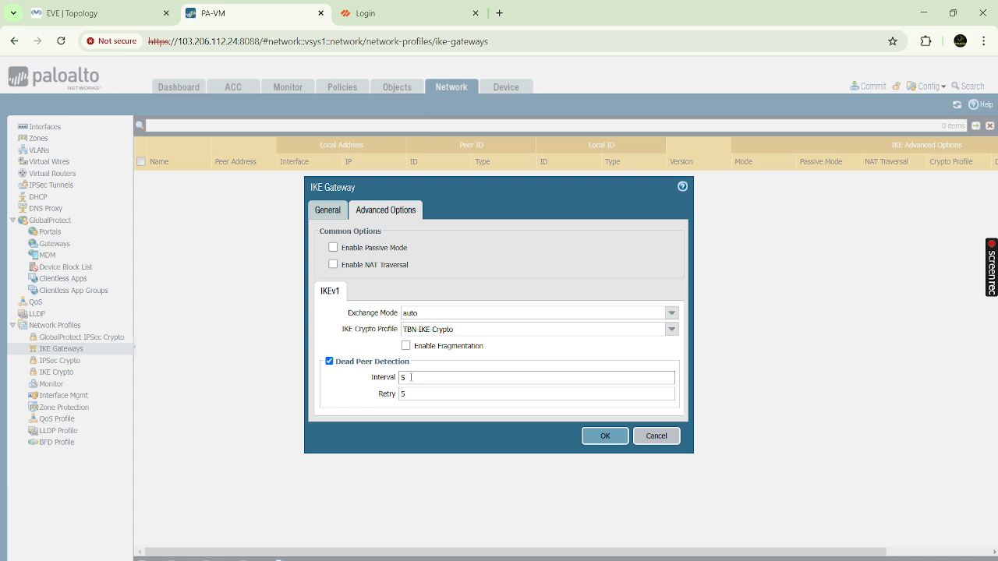
pyautogui.moveTo(373, 378); pyautogui.dragTo(410, 377)
pyautogui.click(411, 377)
pyautogui.moveTo(408, 392); pyautogui.dragTo(399, 394)
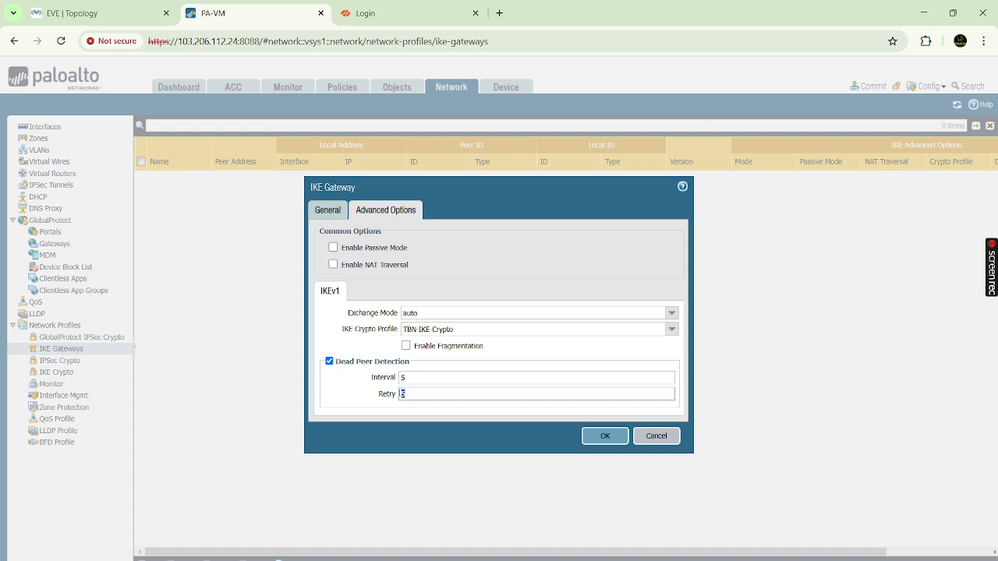
pyautogui.click(402, 394)
pyautogui.click(380, 381)
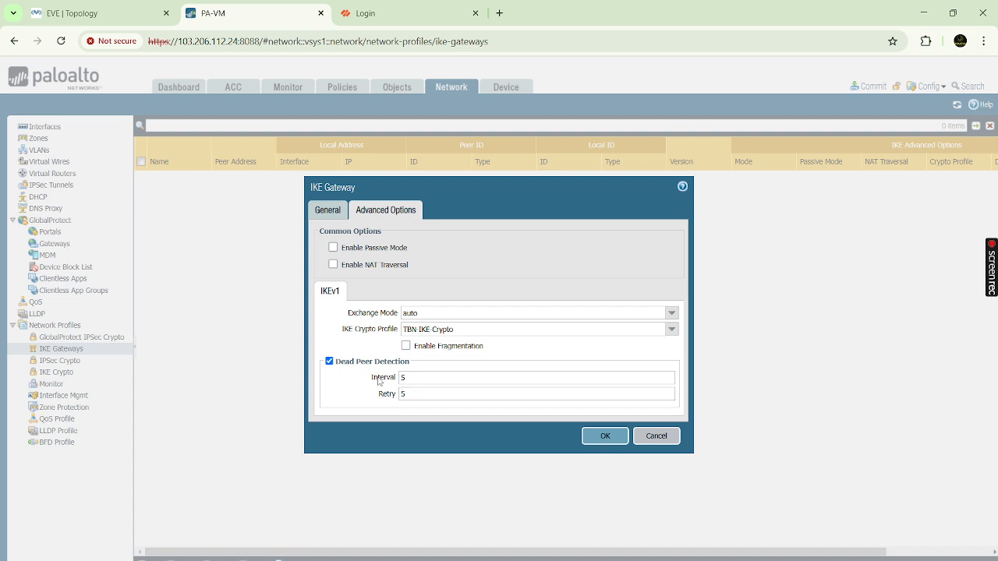
pyautogui.moveTo(373, 379); pyautogui.dragTo(434, 378)
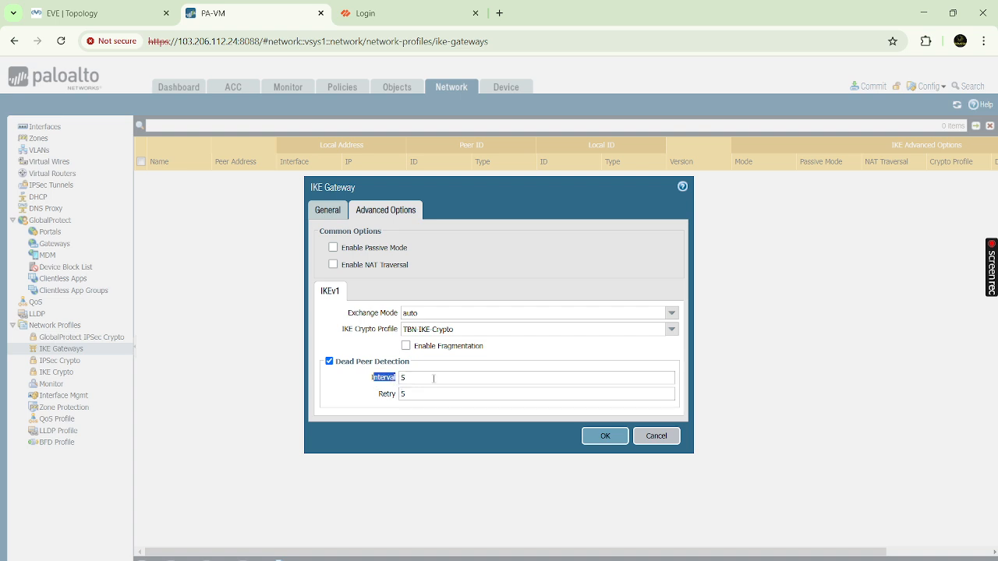
pyautogui.click(418, 390)
# - Recheck DPD Interval 5 and Retry 5 against the topology, then save gateway TBN-IKE-Phase1
pyautogui.click(81, 14)
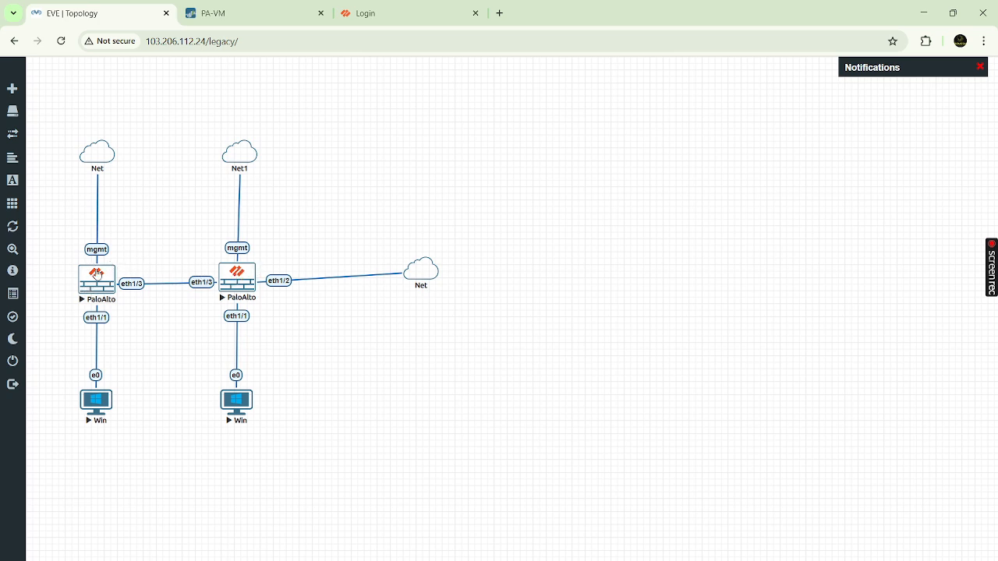
pyautogui.click(238, 14)
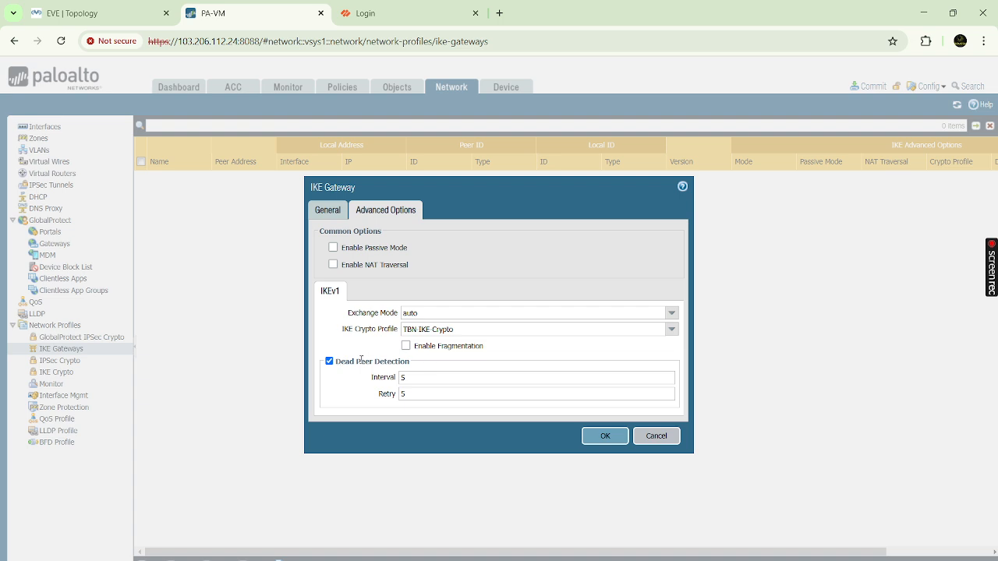
pyautogui.moveTo(371, 381); pyautogui.dragTo(414, 380)
pyautogui.click(379, 396)
pyautogui.moveTo(409, 394); pyautogui.dragTo(396, 397)
pyautogui.moveTo(409, 378); pyautogui.dragTo(393, 382)
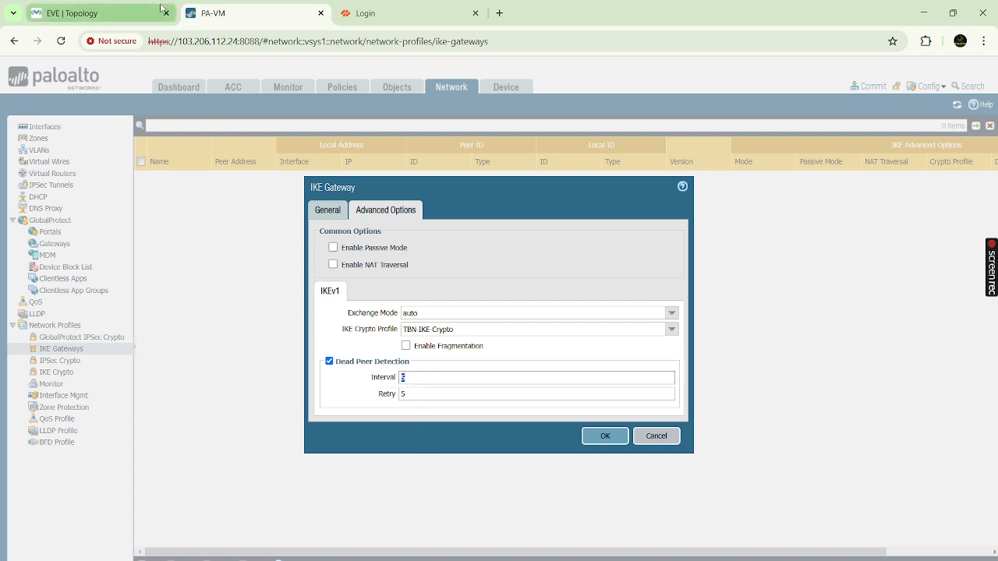
pyautogui.click(115, 12)
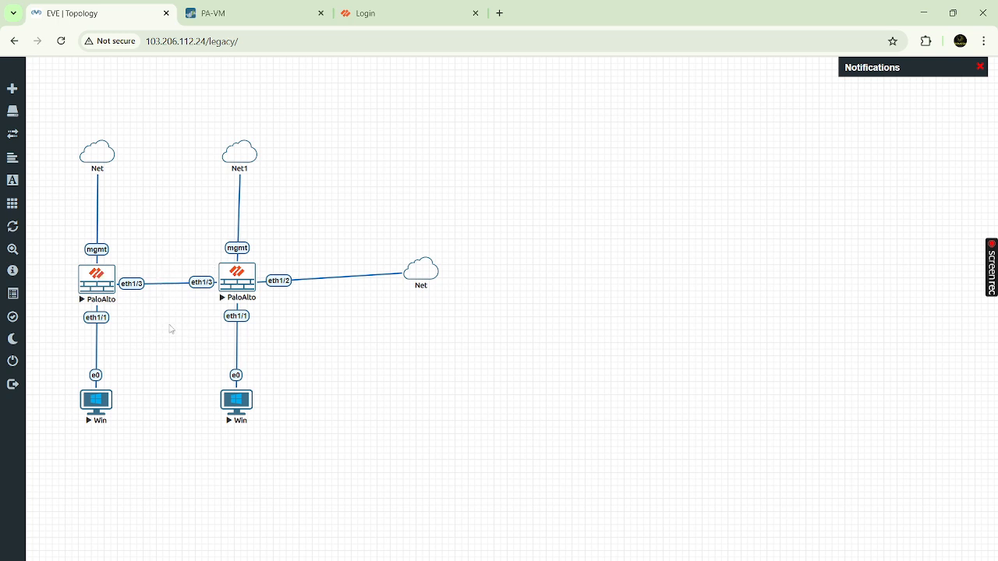
pyautogui.click(247, 6)
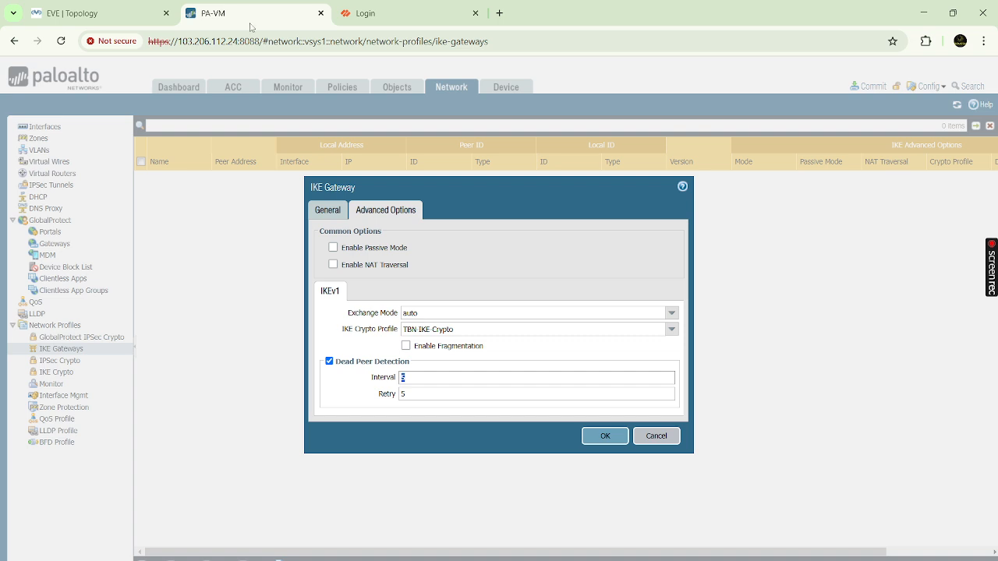
pyautogui.click(607, 437)
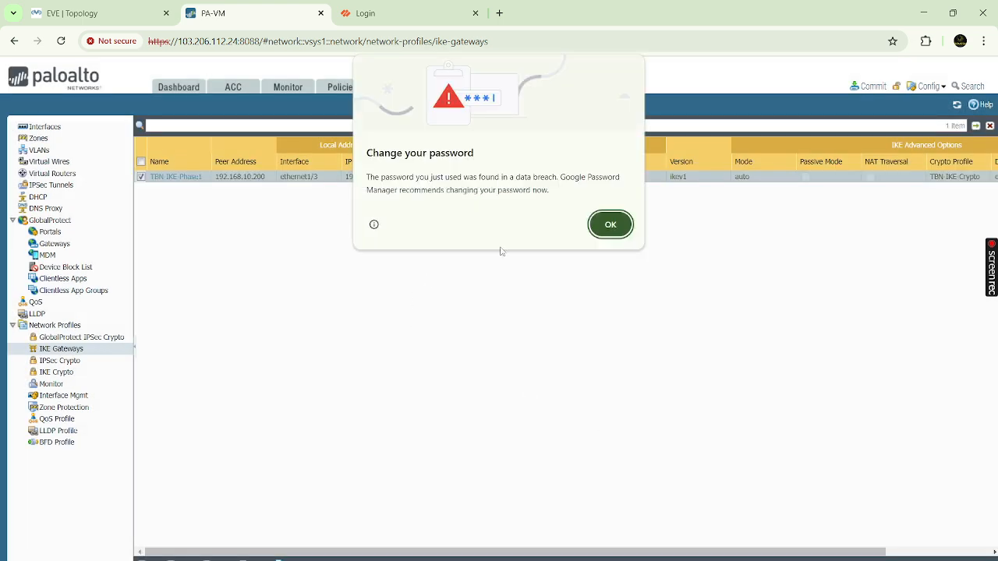
# - Dismiss the browser's password warning and close the gateway table's column options unchanged
pyautogui.click(593, 224)
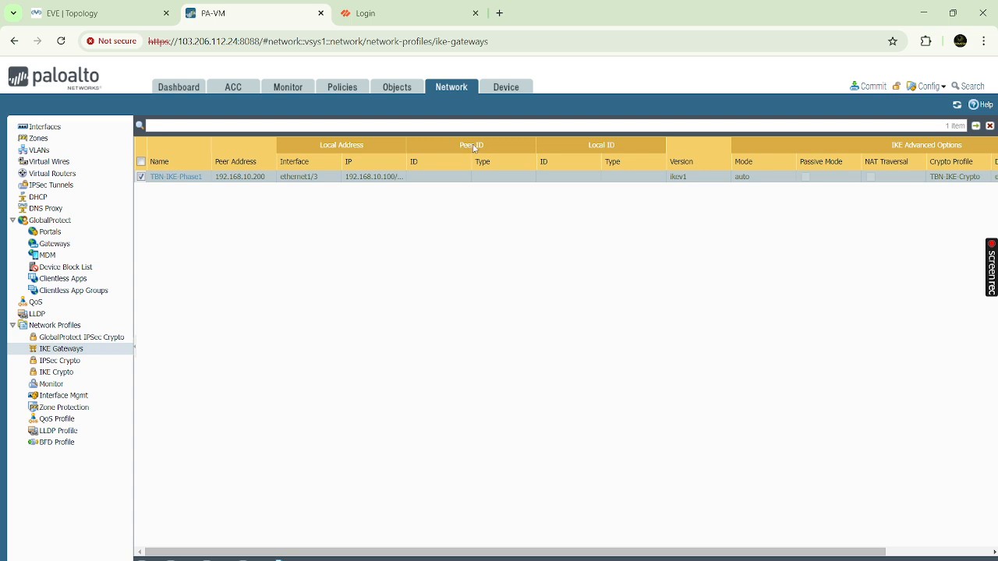
pyautogui.rightClick(401, 164)
pyautogui.press('Escape')
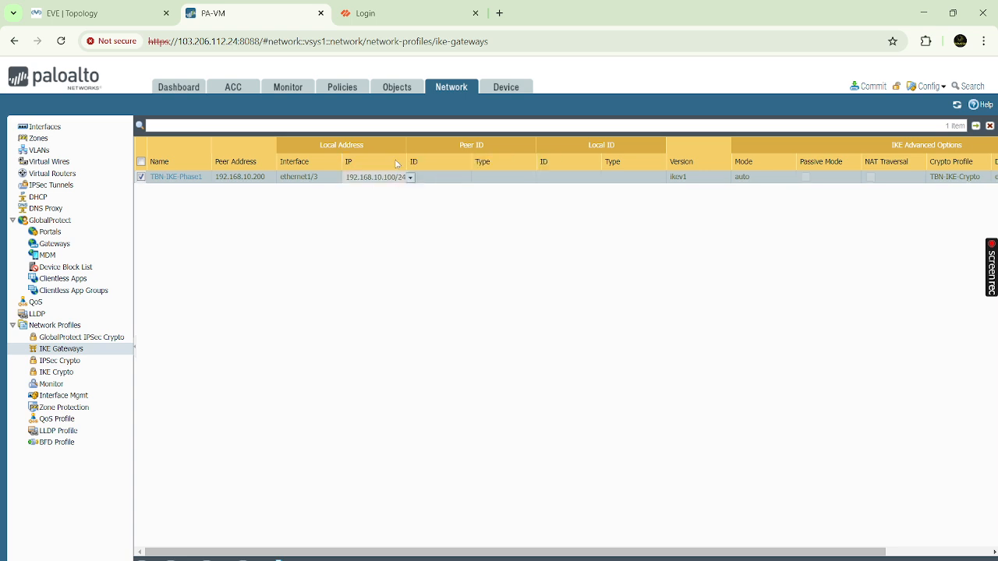
pyautogui.click(400, 162)
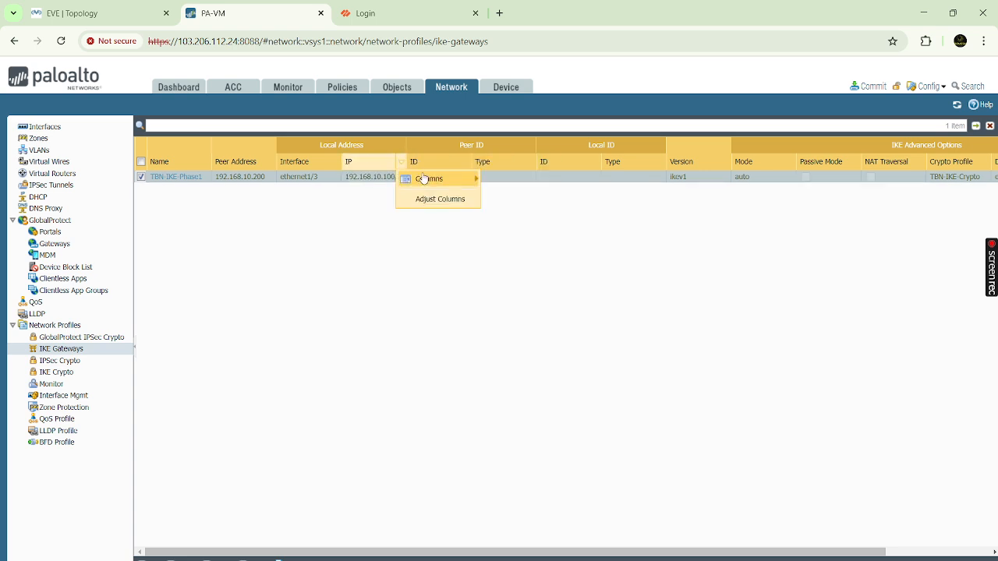
pyautogui.moveTo(427, 182)
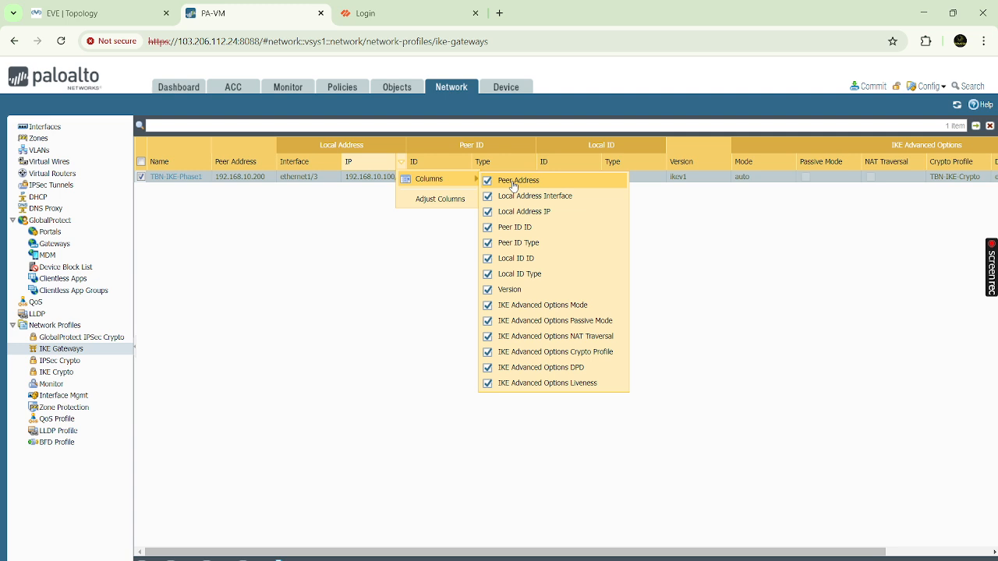
pyautogui.click(275, 276)
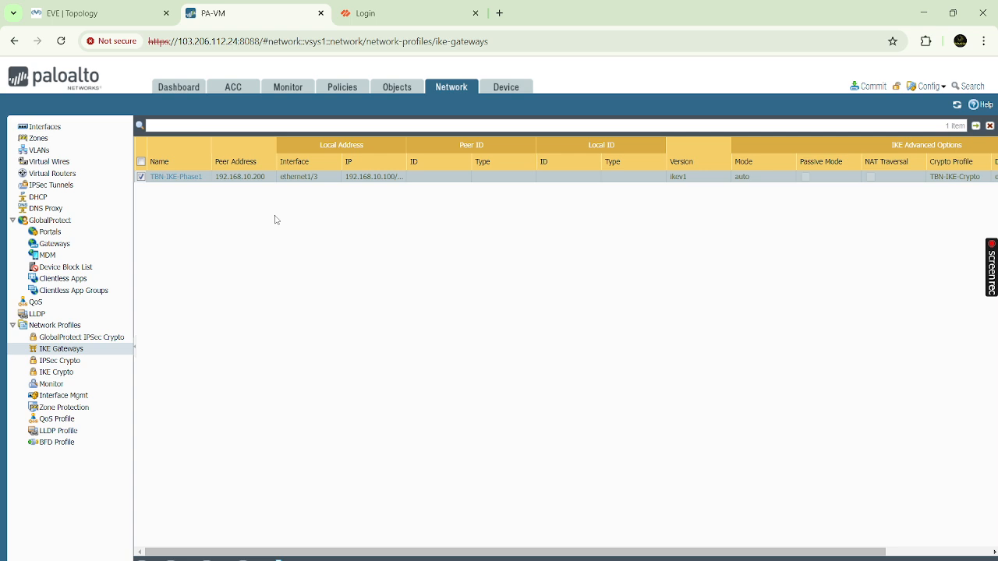
# - Start a new IPSec tunnel named TBN-IPsec-Phase2
pyautogui.click(68, 187)
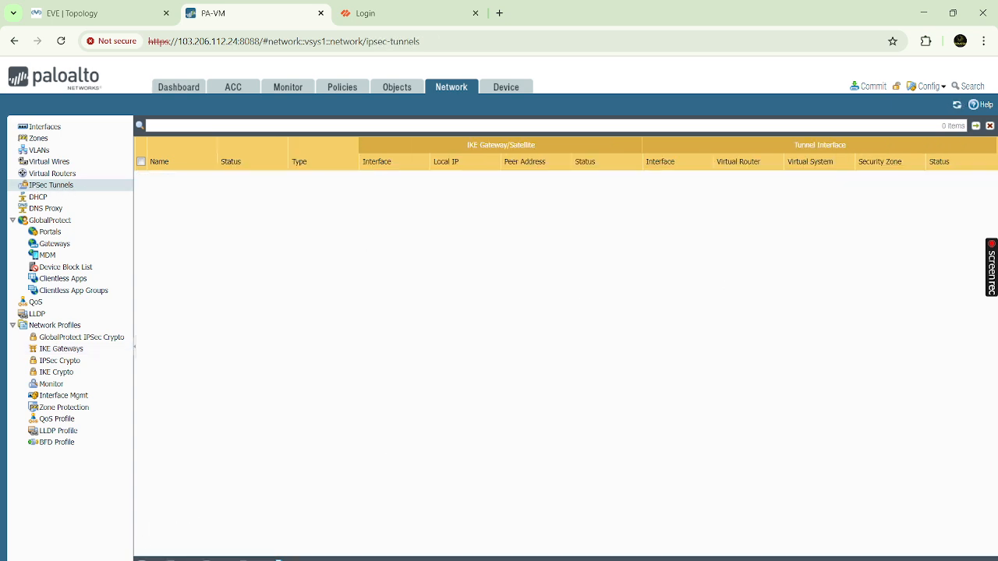
pyautogui.click(149, 560)
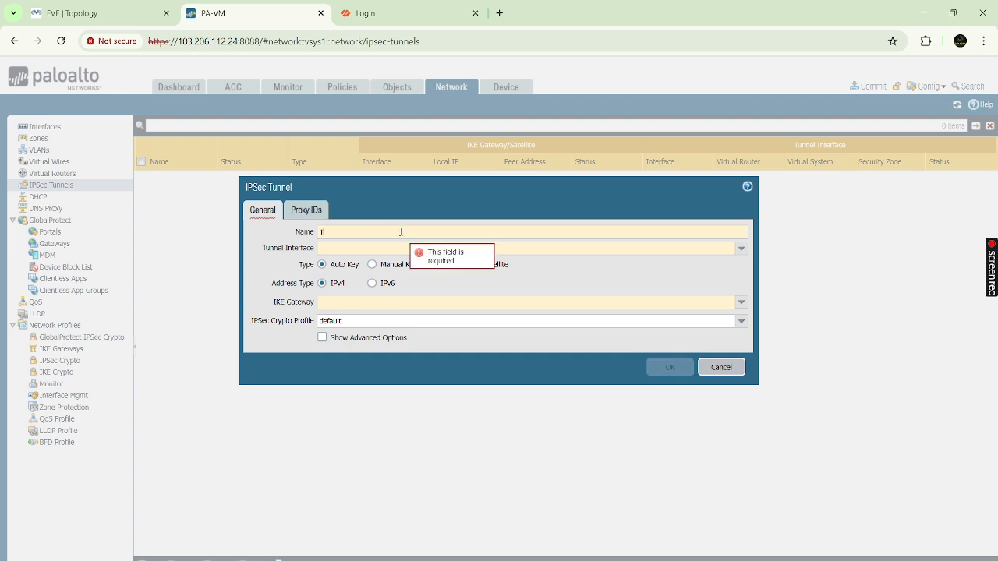
pyautogui.write('TBN-')
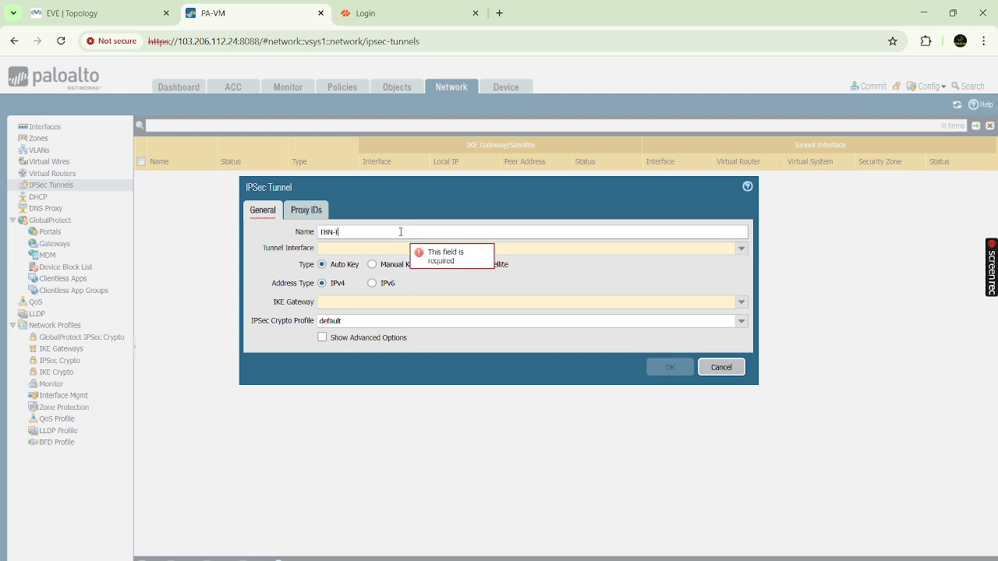
pyautogui.write('IPsec-Phase2')
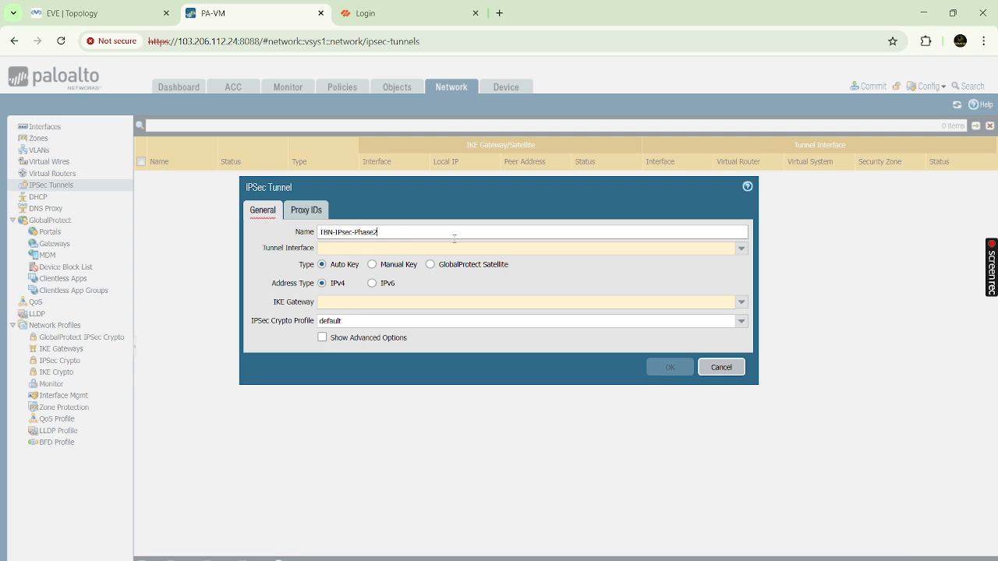
pyautogui.click(78, 12)
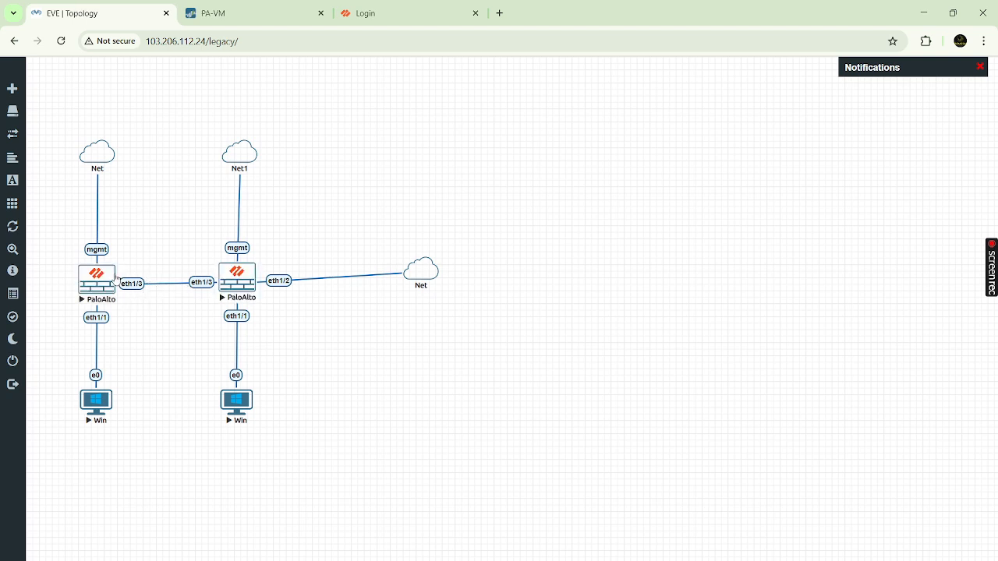
pyautogui.click(245, 14)
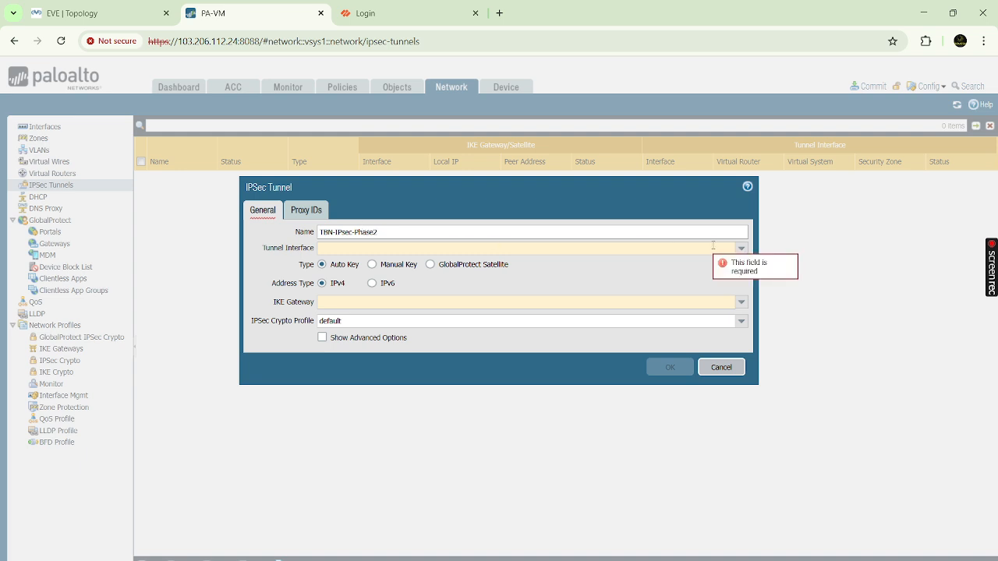
# - Bind the tunnel to tunnel.1 with IKE gateway TBN-IKE-Phase1 and crypto profile TBN-IPSec-Crypto
pyautogui.click(741, 249)
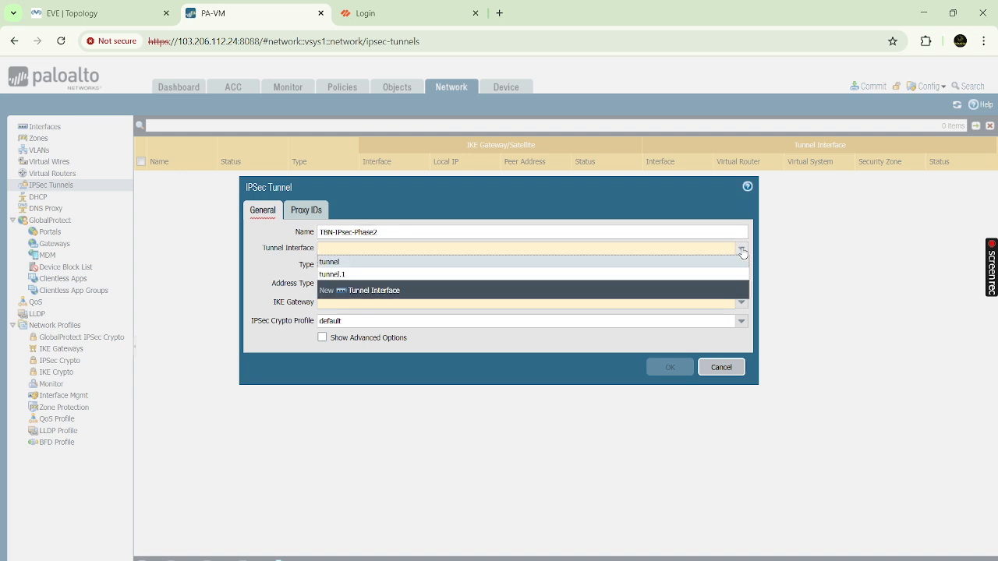
pyautogui.click(346, 275)
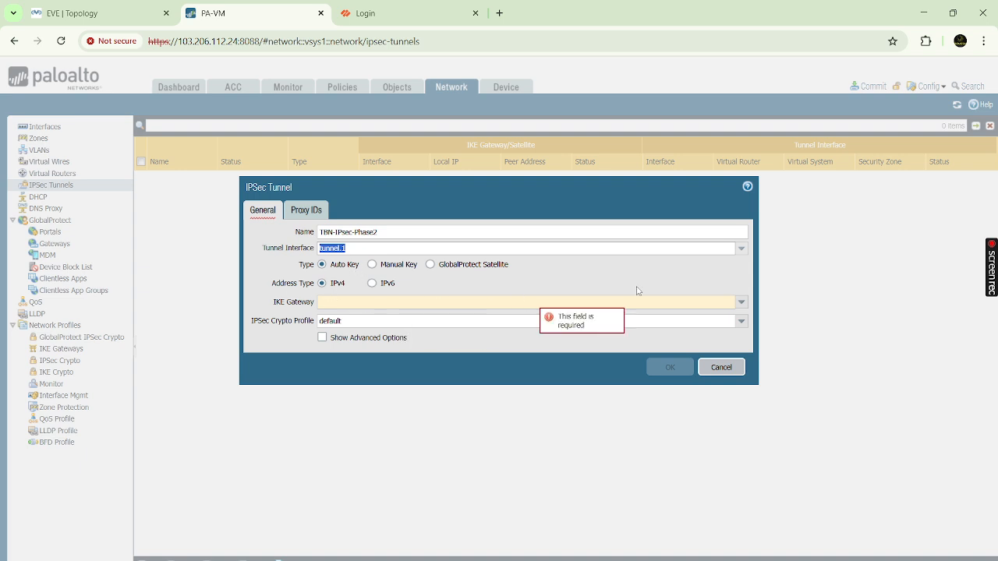
pyautogui.click(741, 303)
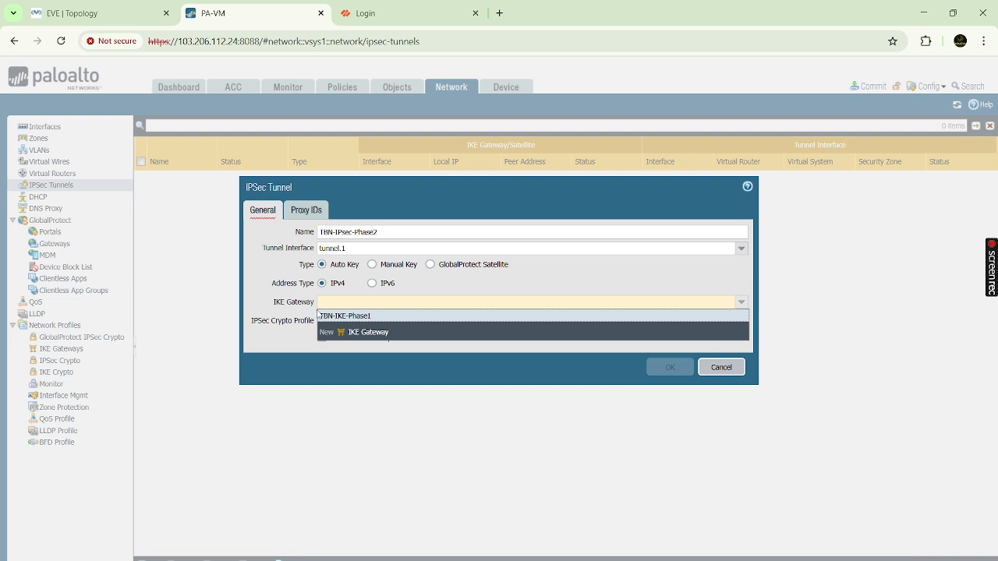
pyautogui.click(344, 316)
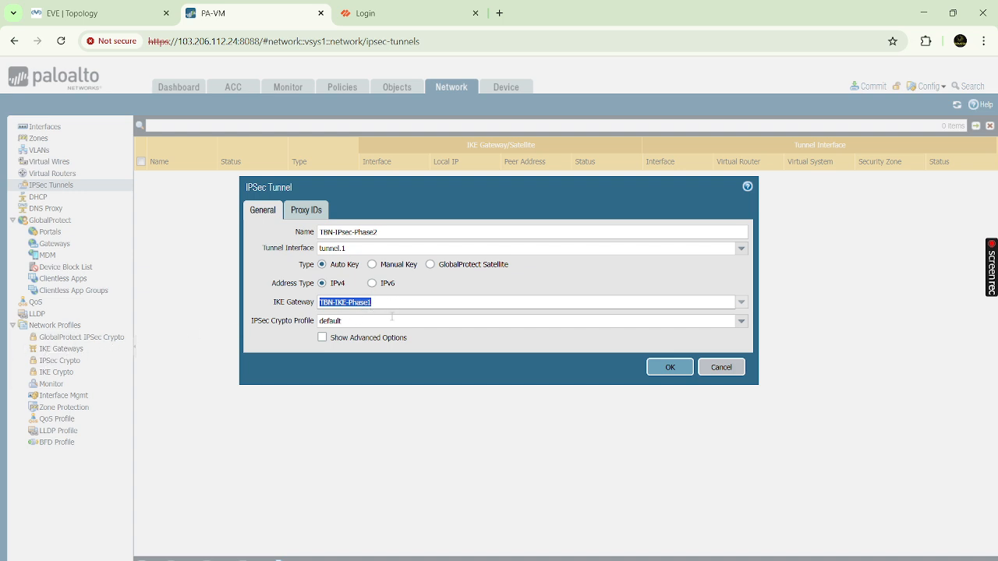
pyautogui.click(741, 322)
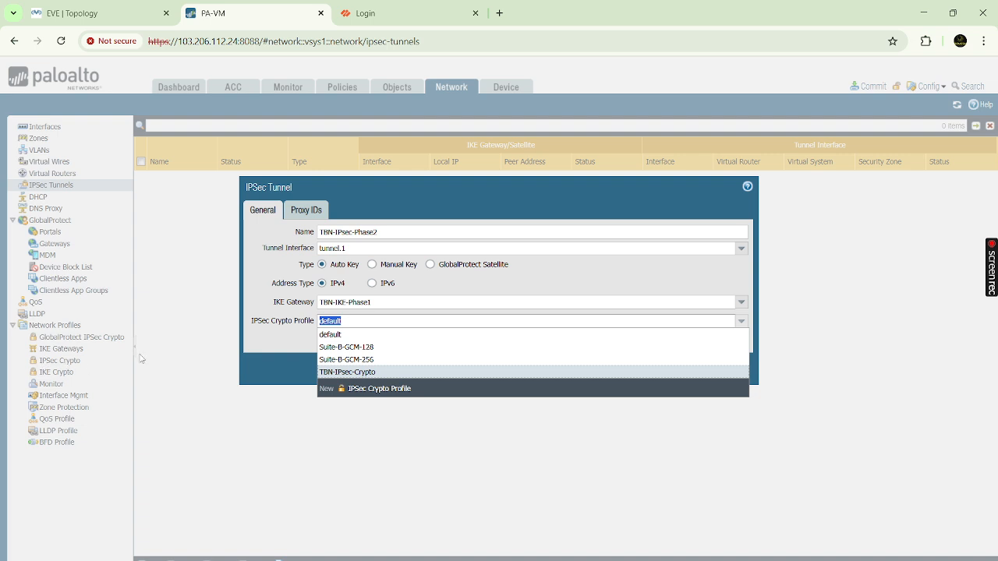
pyautogui.click(345, 372)
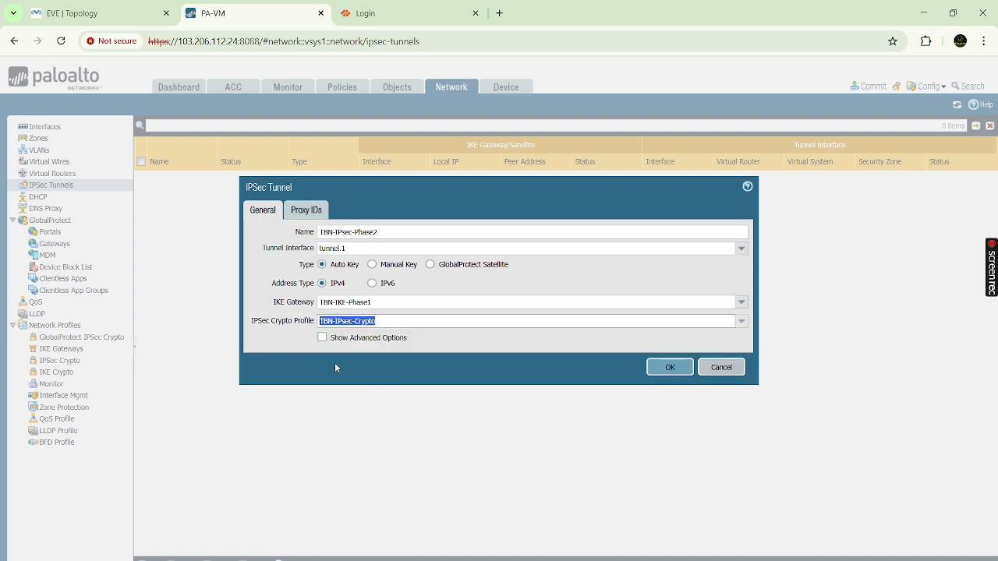
pyautogui.click(268, 265)
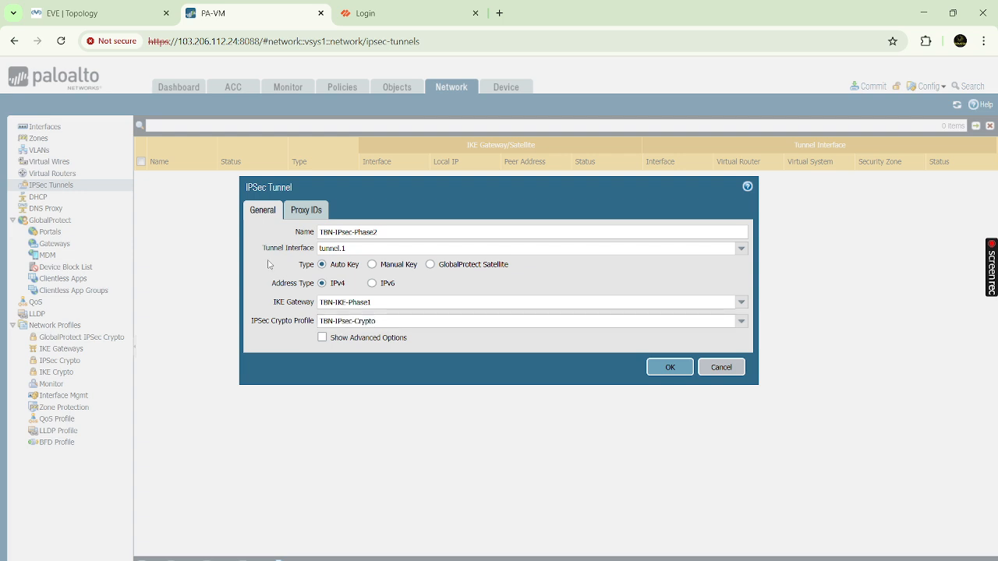
# - Check the tunnel's still-empty Proxy IDs list, ending on the EVE-NG lab topology
pyautogui.click(305, 211)
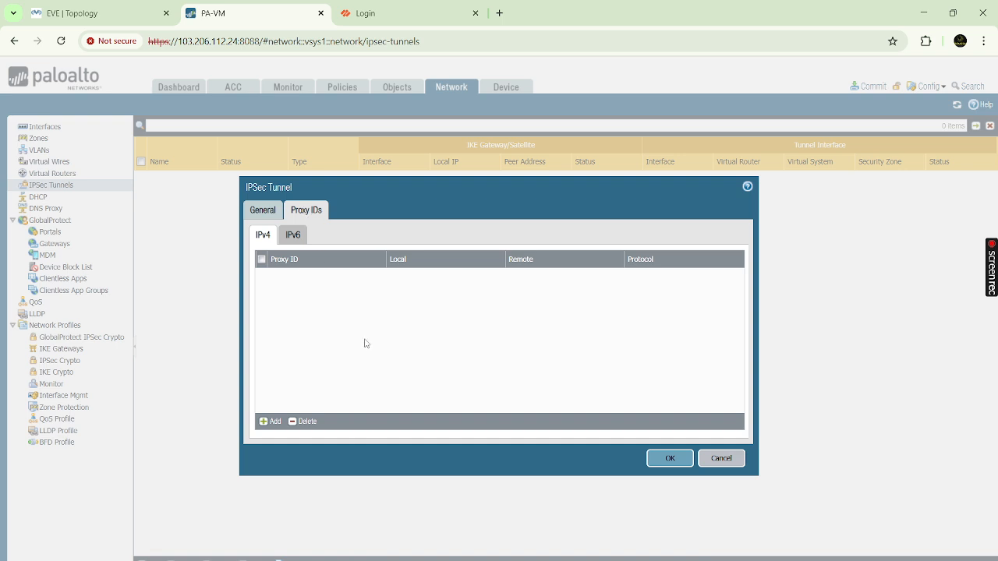
pyautogui.click(115, 16)
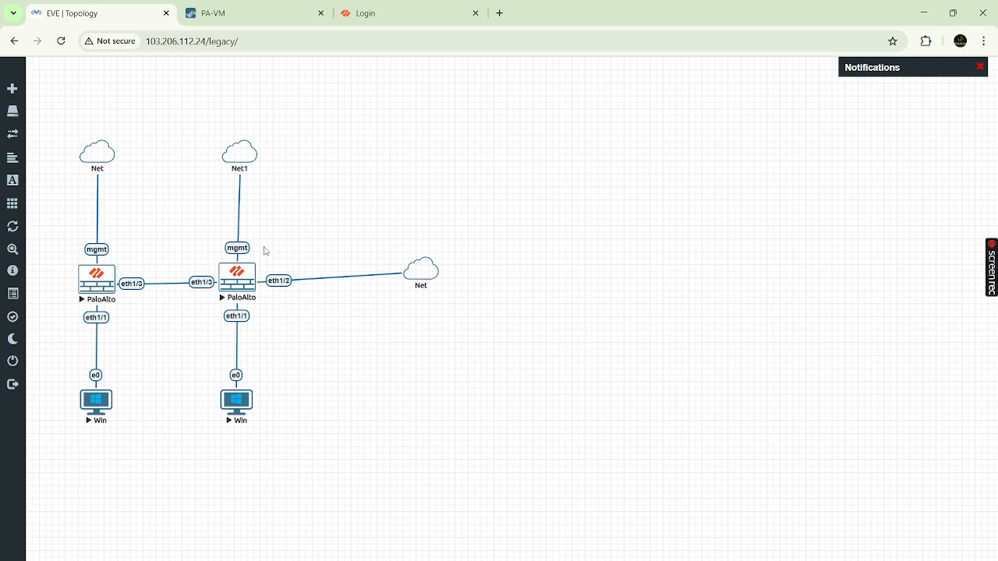
pyautogui.click(290, 12)
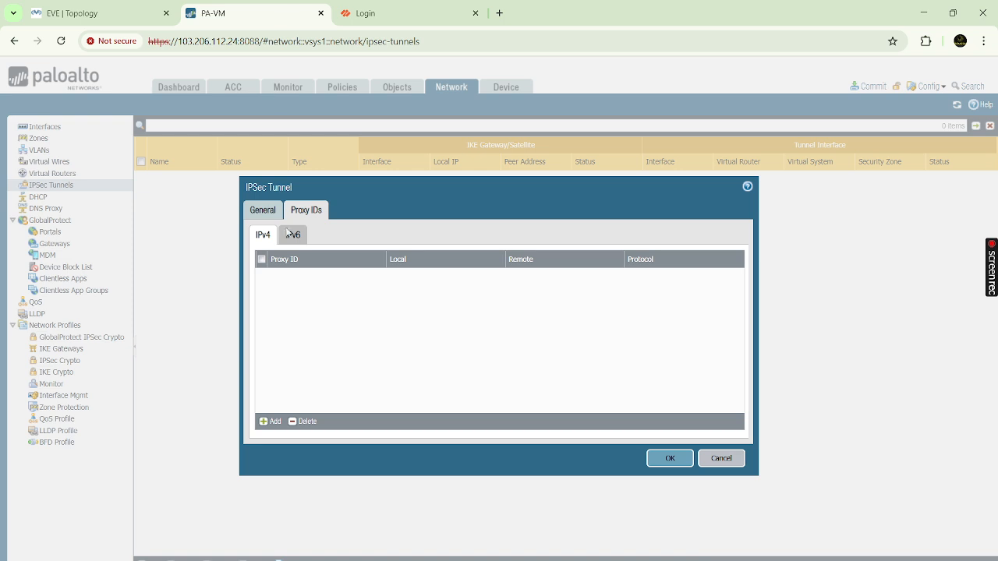
pyautogui.click(117, 14)
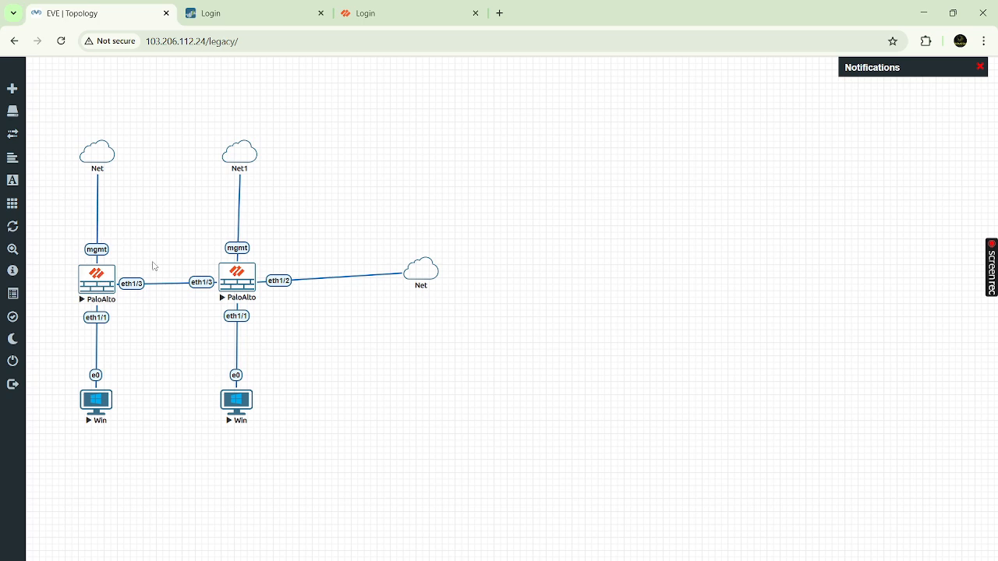
# - Log back into the first firewall as admin, clear the warnings and Welcome, and open IPSec Tunnels
pyautogui.click(232, 15)
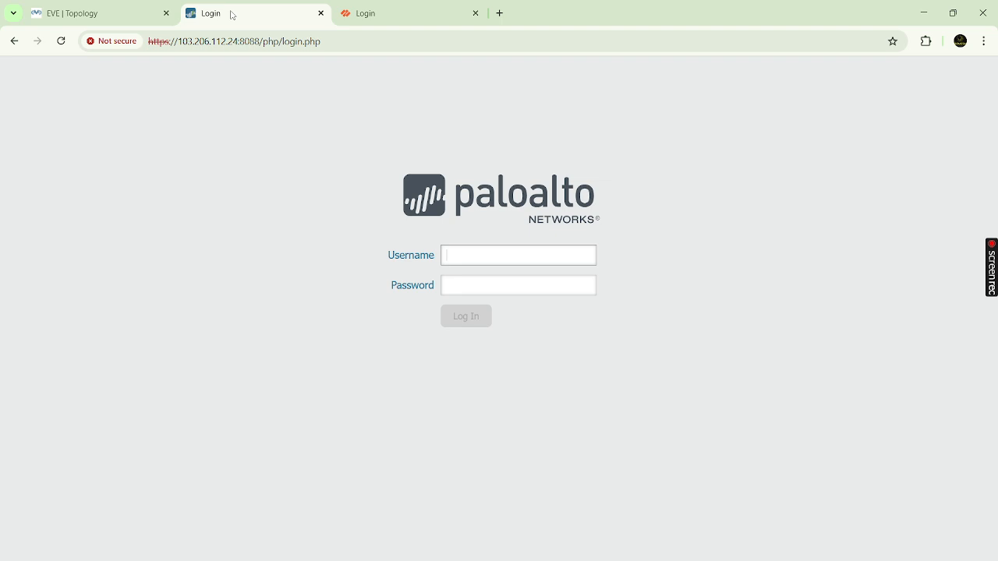
pyautogui.click(500, 256)
pyautogui.write('admin')
pyautogui.press('Tab')
pyautogui.write('••••')
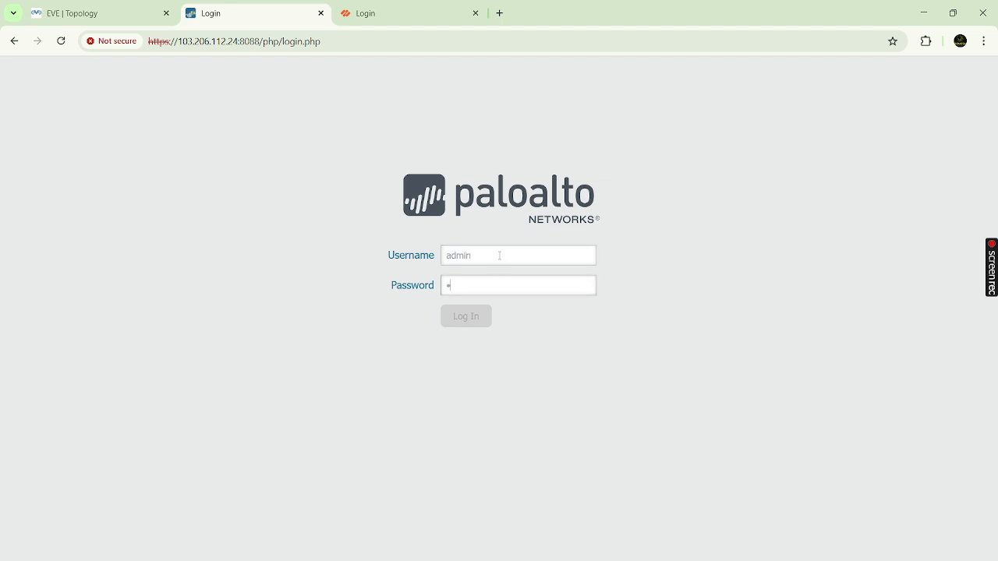
pyautogui.press('Return')
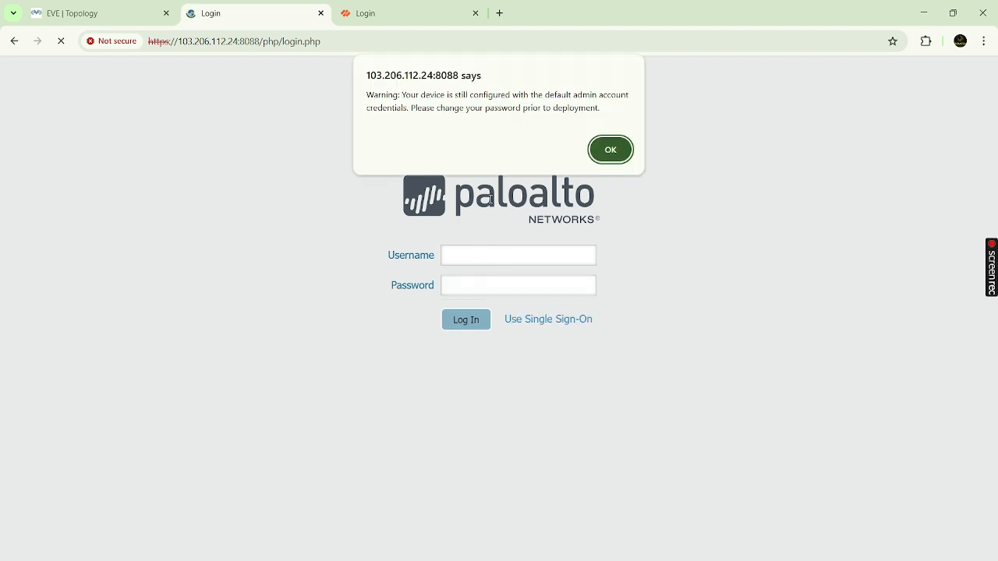
pyautogui.click(623, 145)
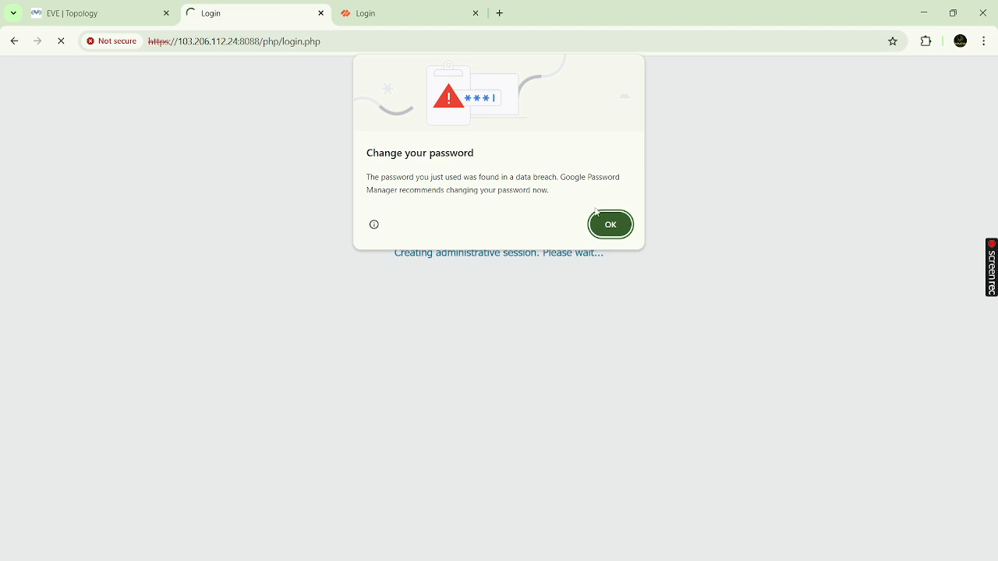
pyautogui.click(610, 225)
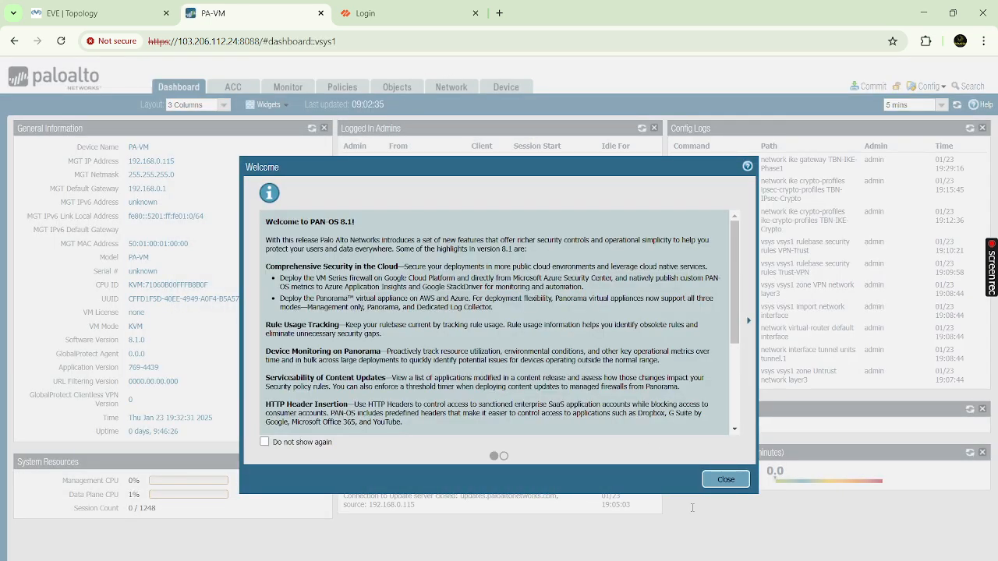
pyautogui.click(725, 481)
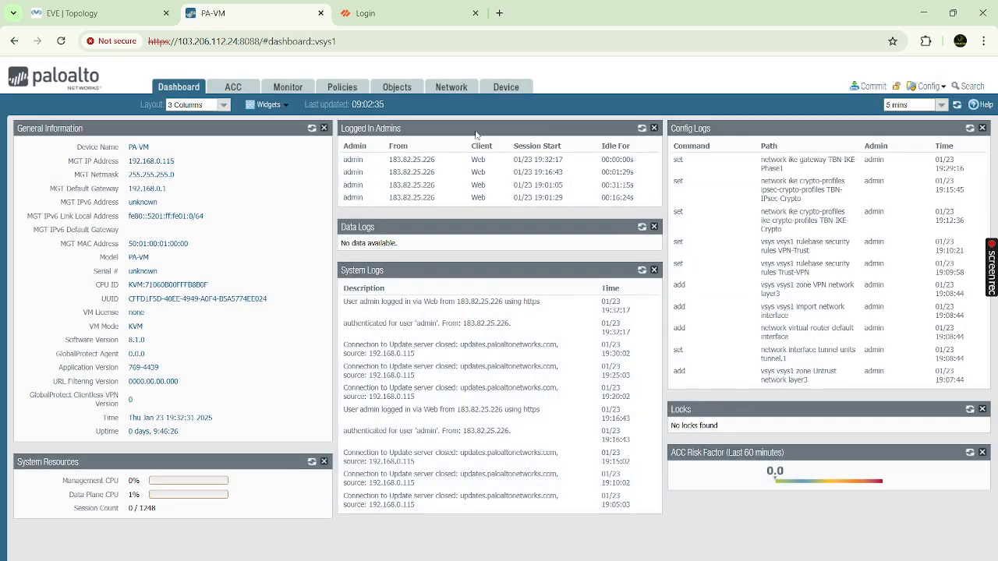
pyautogui.click(449, 87)
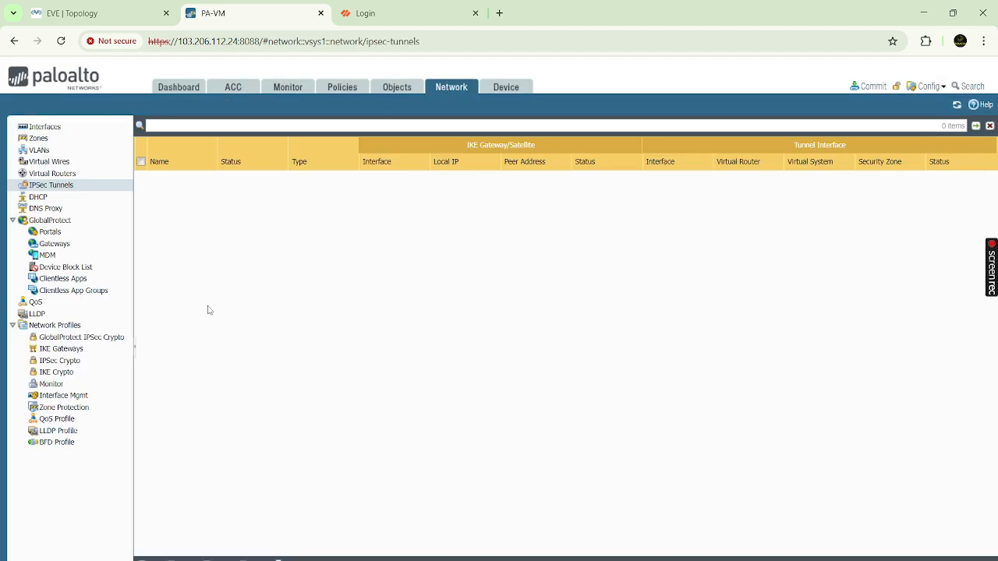
# - Add tunnel TBN-IPsec-Phase2 on tunnel.1 with gateway TBN-IKE-Phase1 and profile TBN-IPSec-Crypto
pyautogui.click(152, 560)
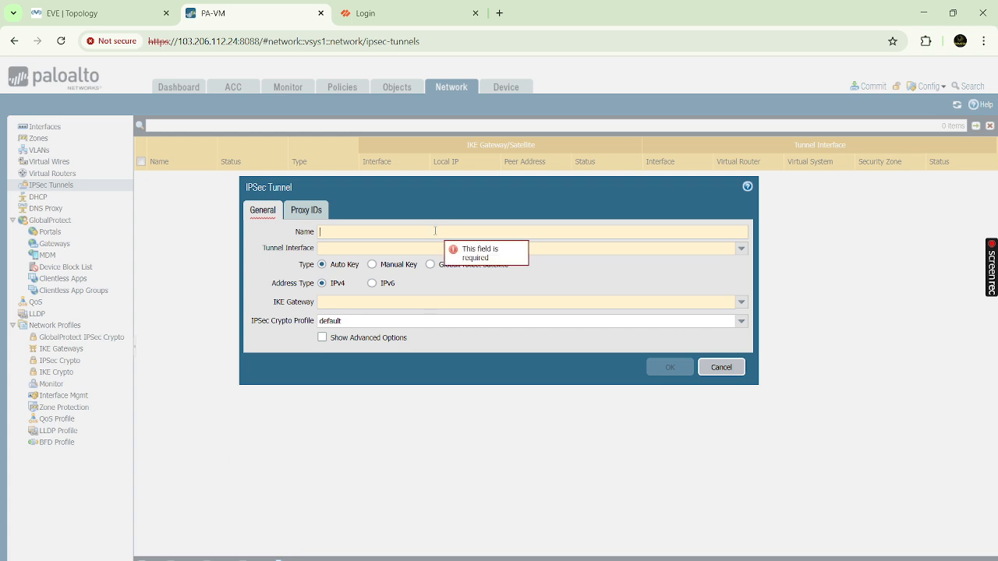
pyautogui.write('TBN-1')
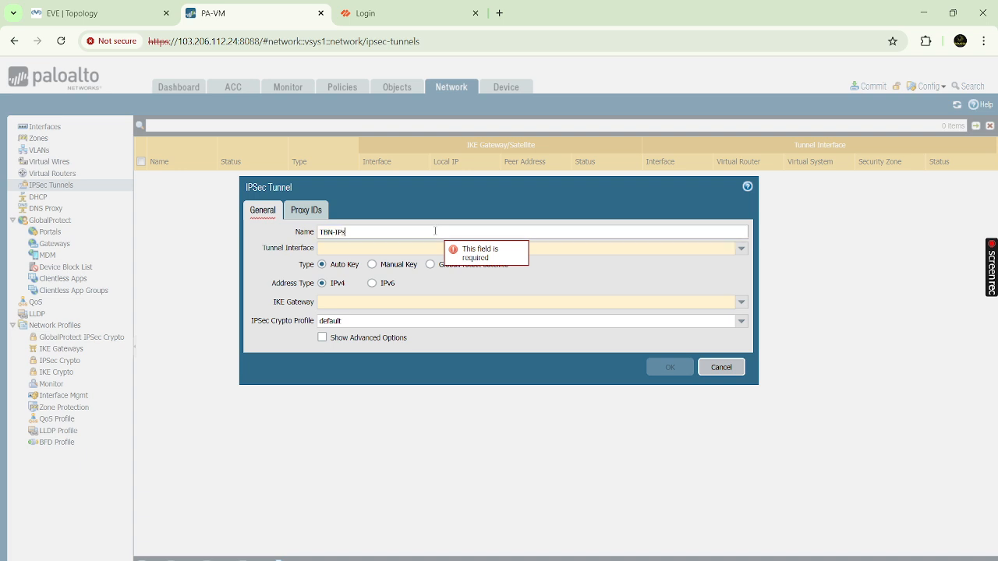
pyautogui.write('Psec-Phase2')
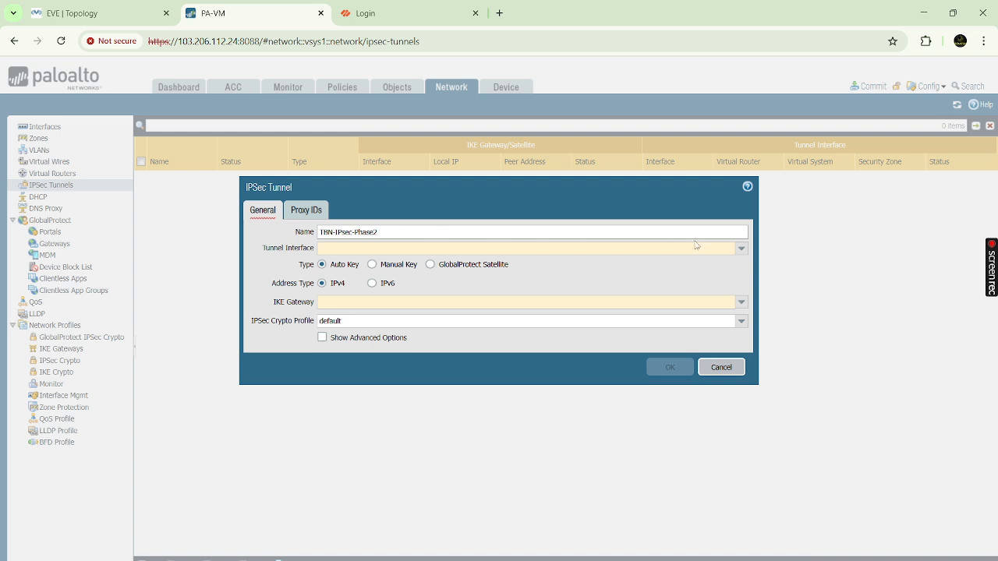
pyautogui.click(742, 248)
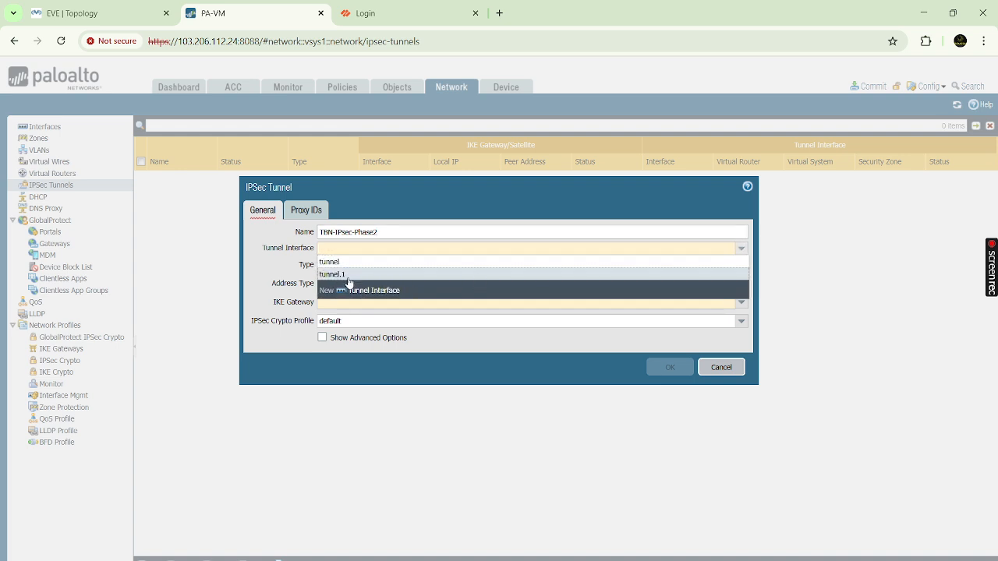
pyautogui.click(348, 276)
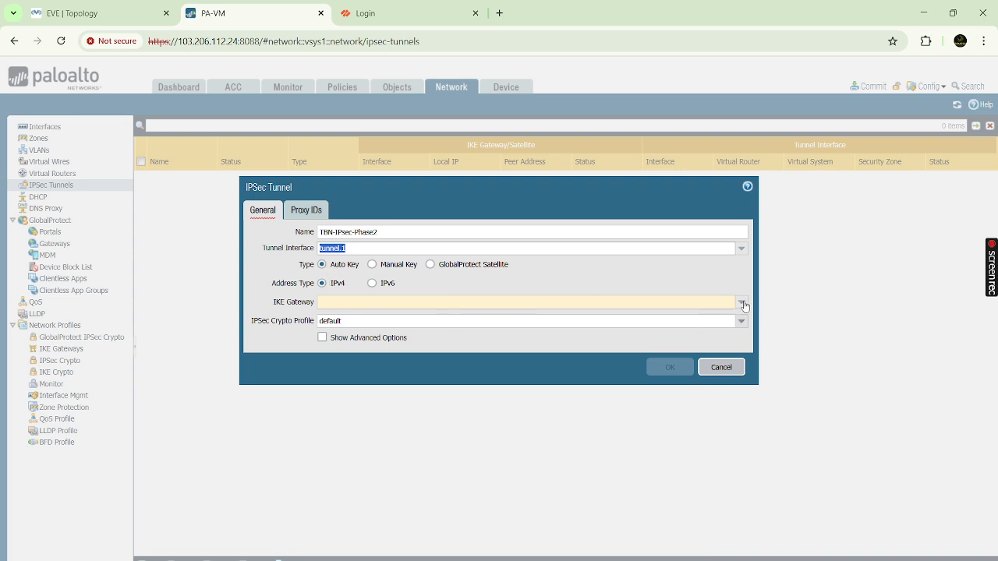
pyautogui.click(742, 302)
pyautogui.click(348, 317)
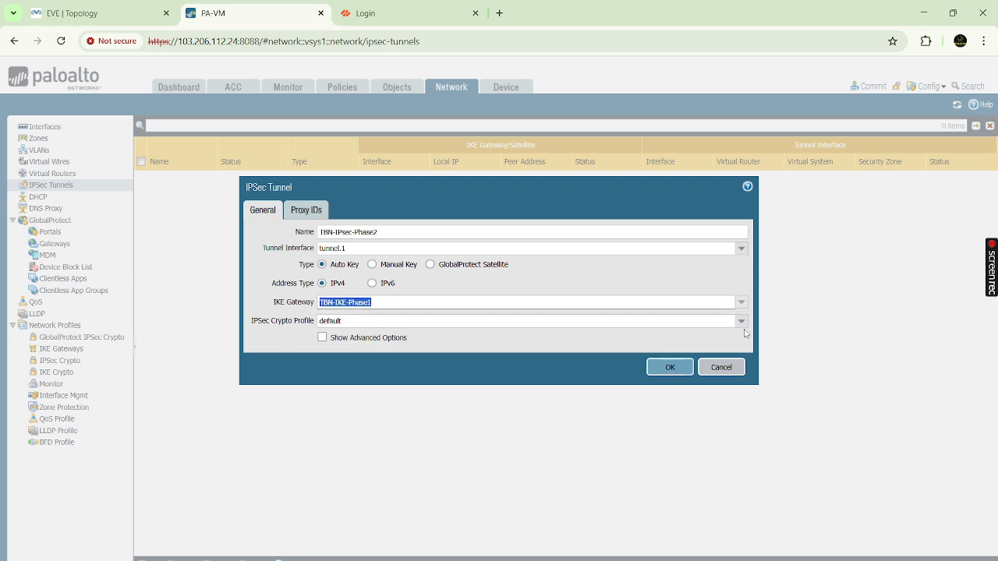
pyautogui.click(742, 321)
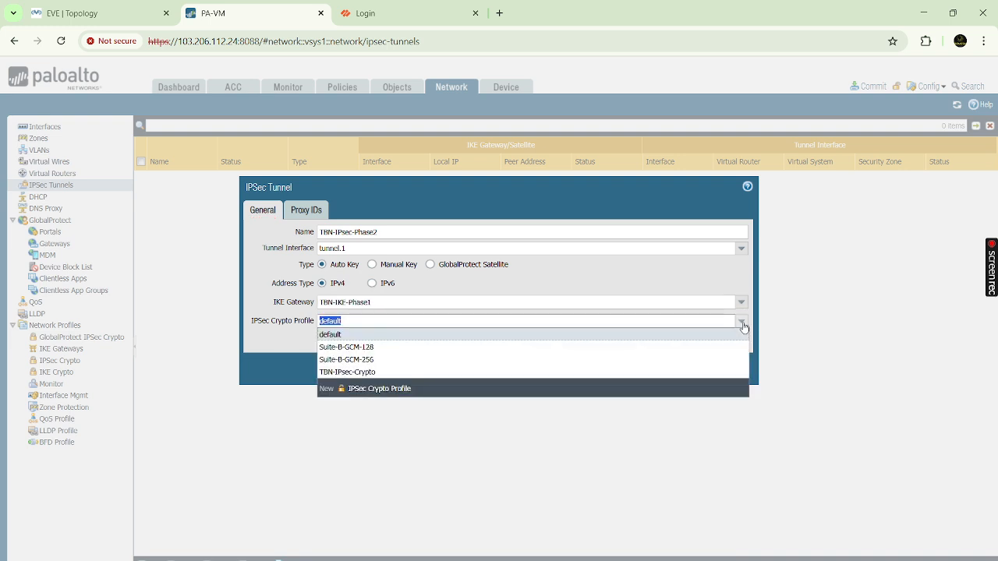
pyautogui.click(364, 372)
pyautogui.click(296, 212)
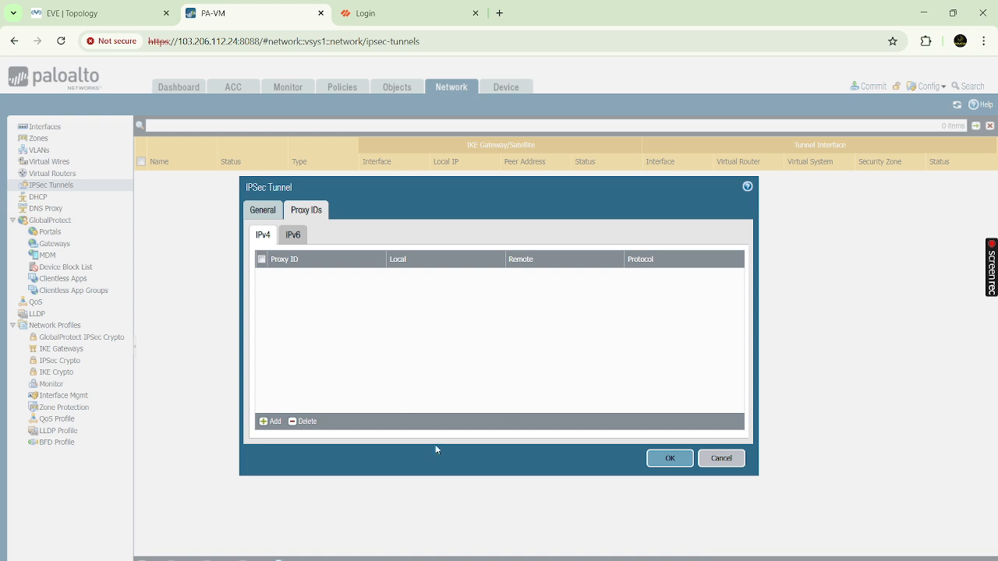
pyautogui.click(671, 460)
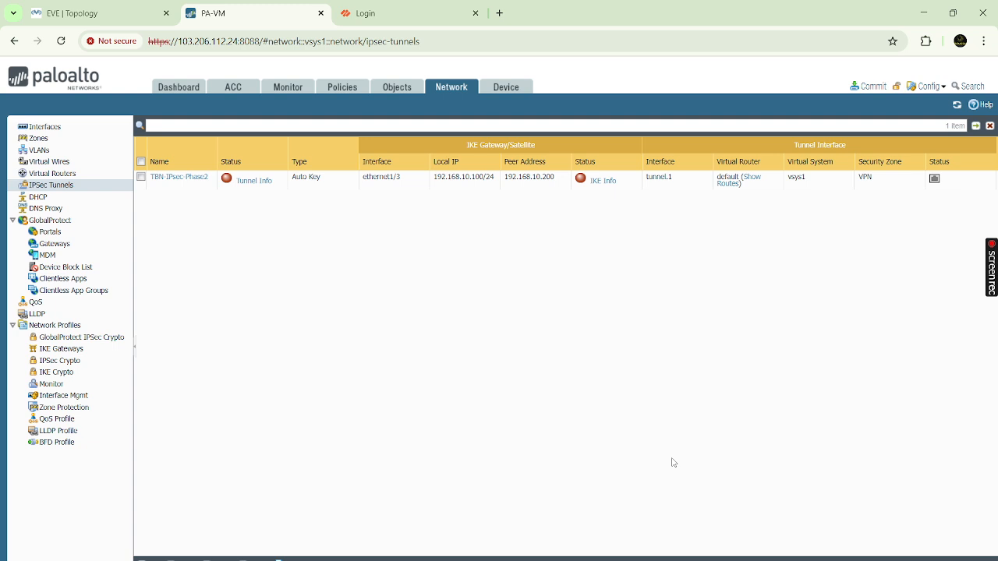
# - Commit the first firewall's changes, then bring up the second firewall's login page on port 8091
pyautogui.click(875, 88)
pyautogui.click(617, 474)
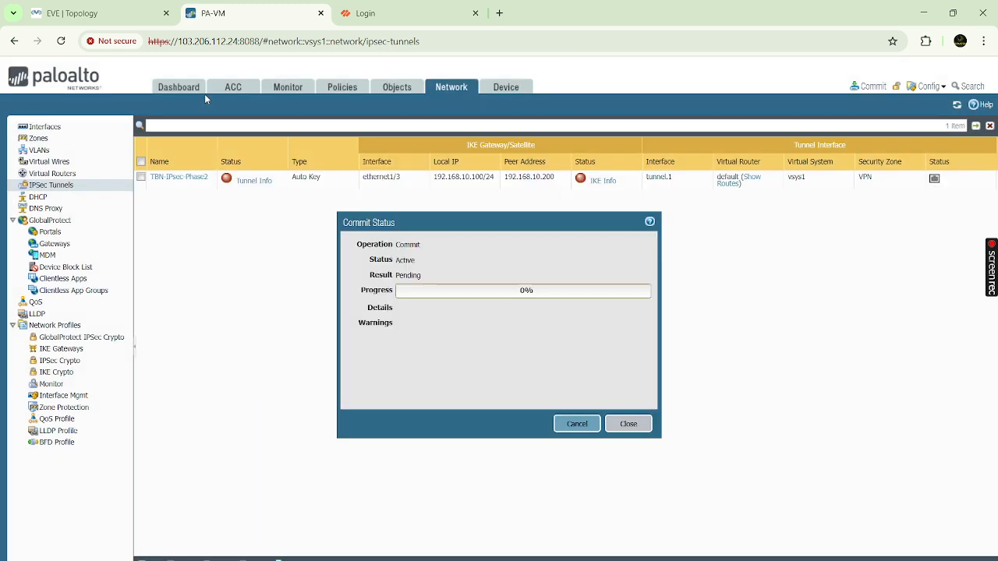
pyautogui.click(113, 11)
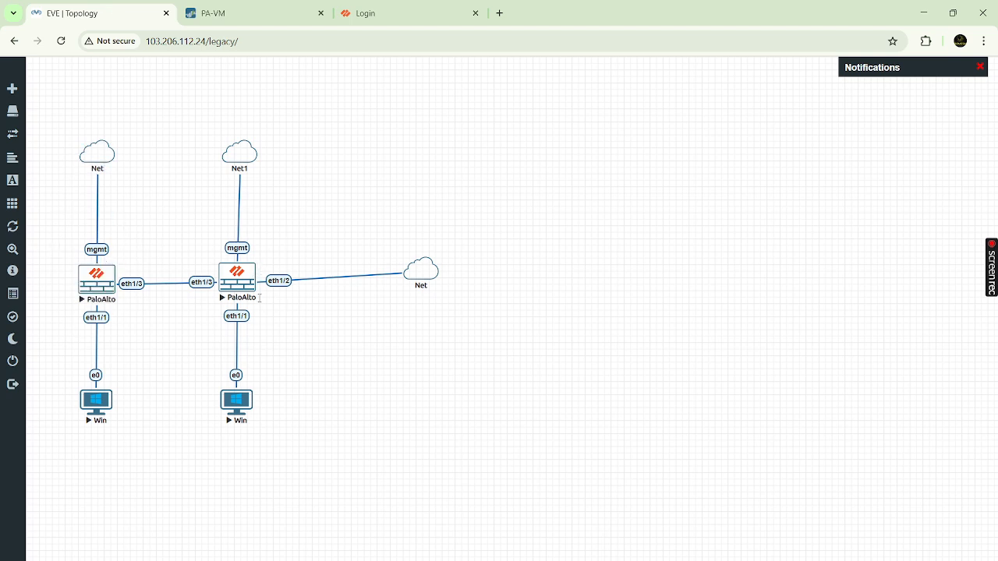
pyautogui.click(330, 13)
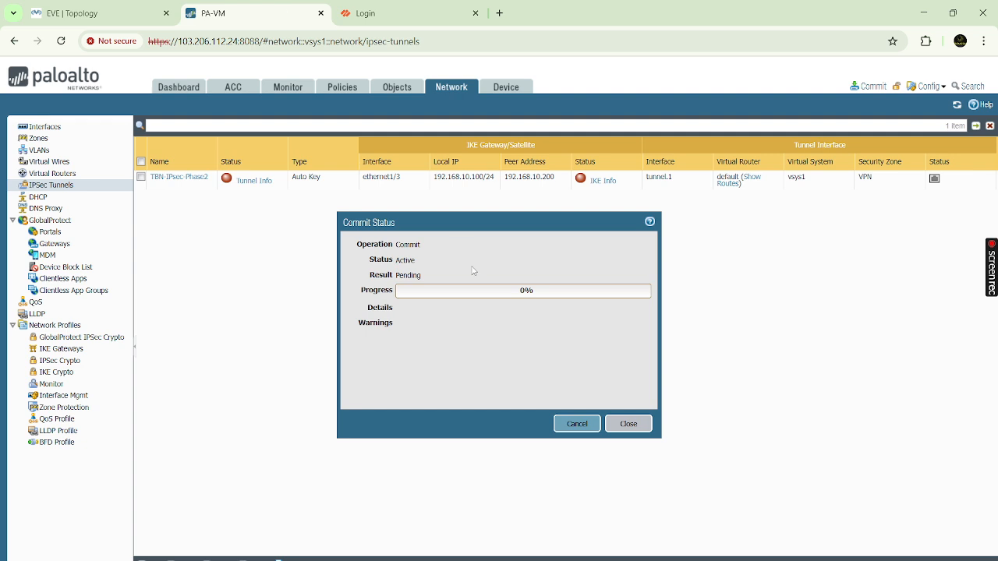
pyautogui.click(404, 13)
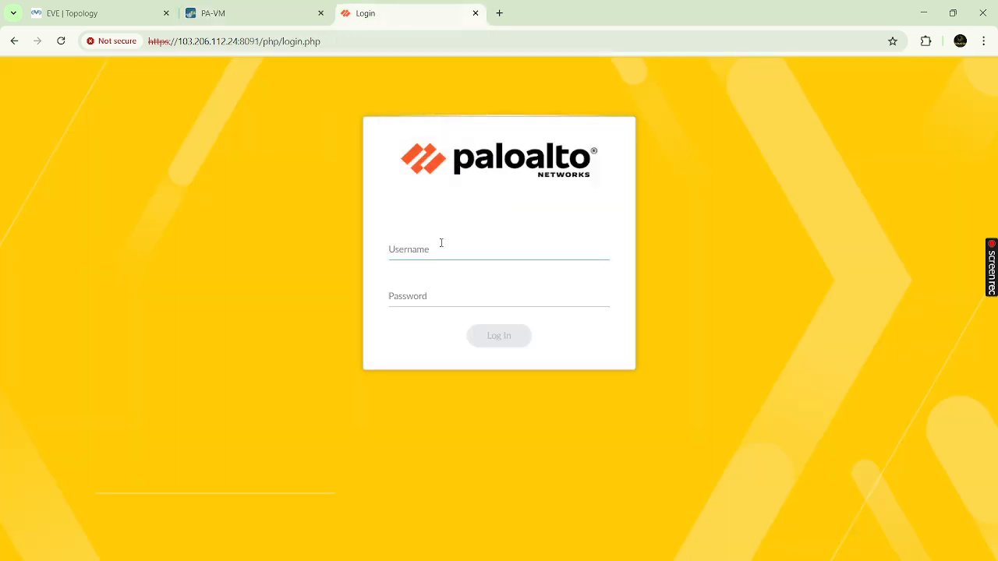
# - Log into the second firewall as admin, retrying after the first login attempt expired
pyautogui.write('admin')
pyautogui.press('Tab')
pyautogui.write('ad')
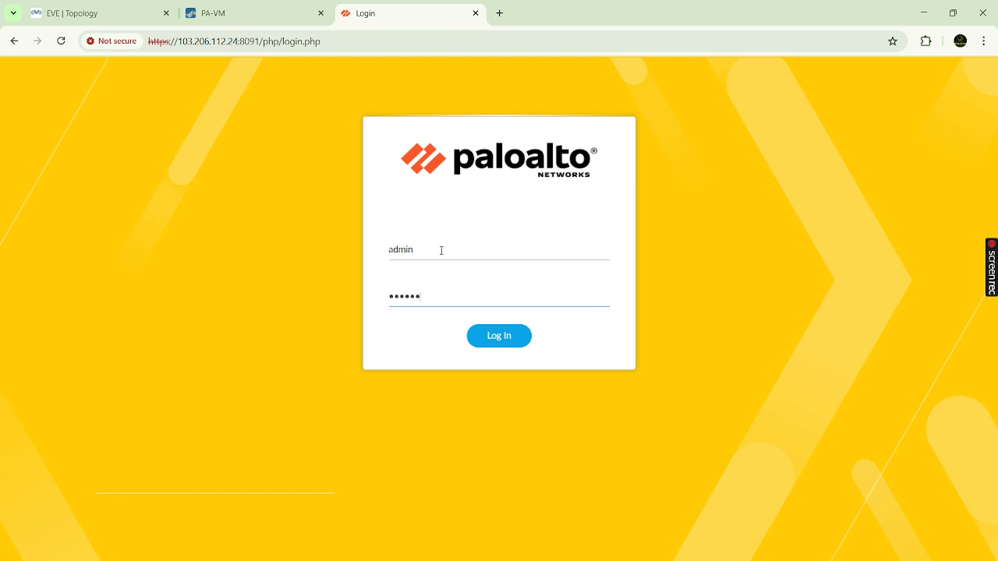
pyautogui.press('Return')
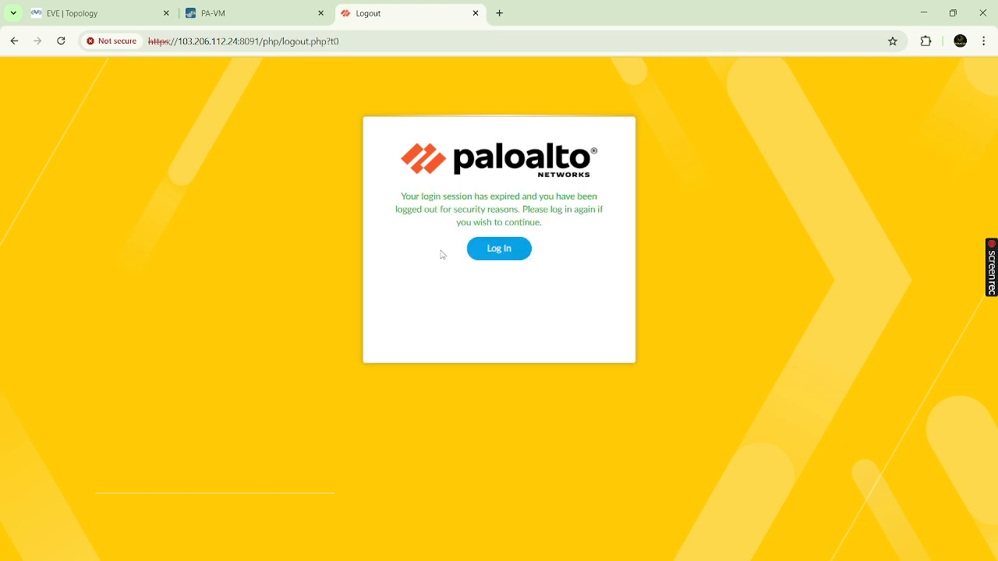
pyautogui.click(508, 250)
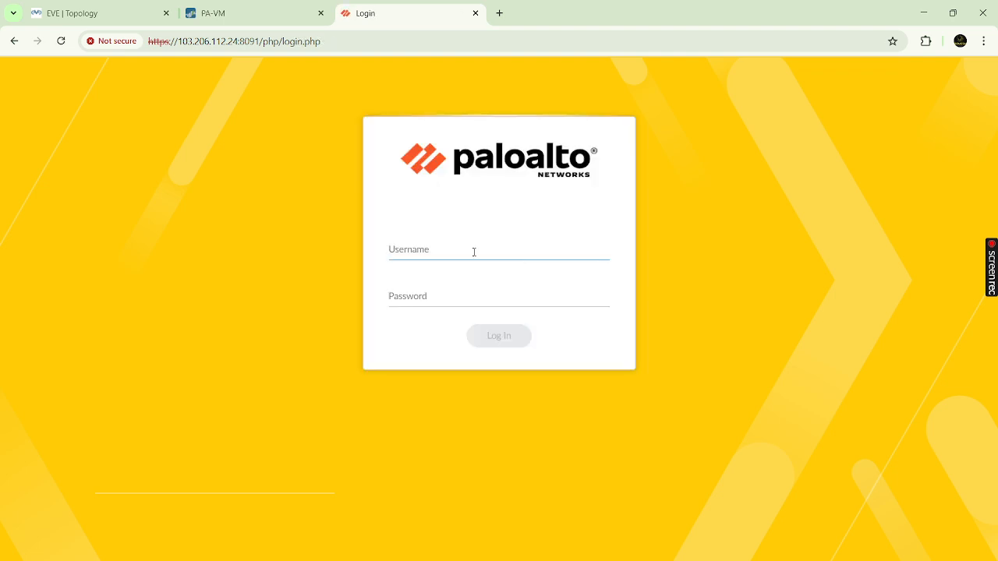
pyautogui.write('admin')
pyautogui.press('Tab')
pyautogui.write('a••••••••')
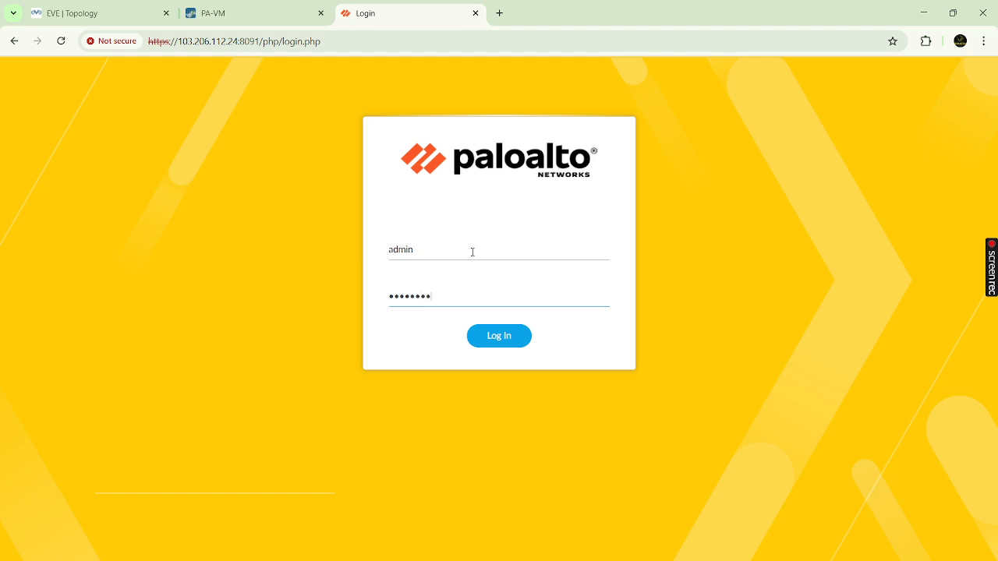
pyautogui.write('•••')
pyautogui.press('Return')
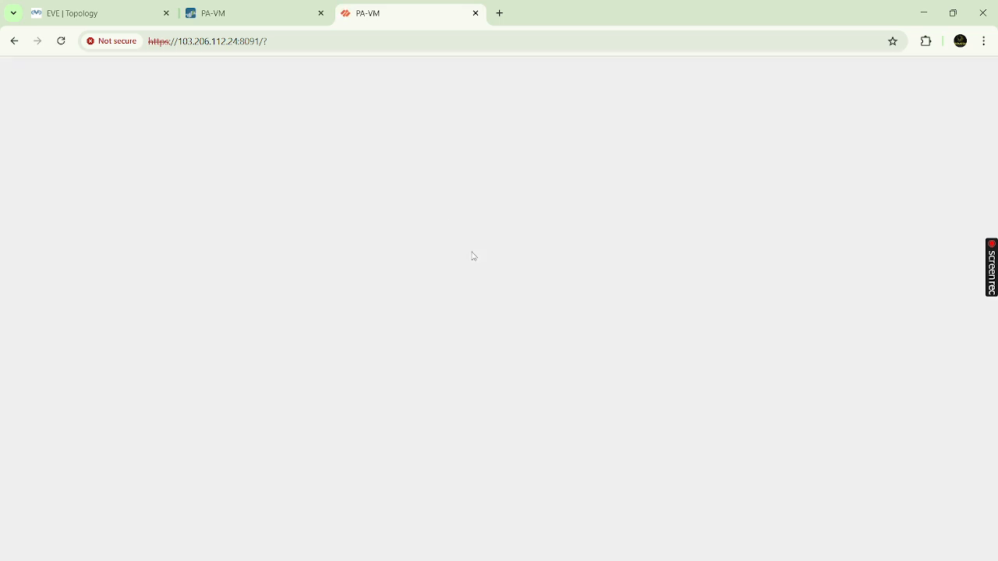
# - Close the first firewall's commit status, dismiss the second firewall's pop-ups, and open Network
pyautogui.click(274, 17)
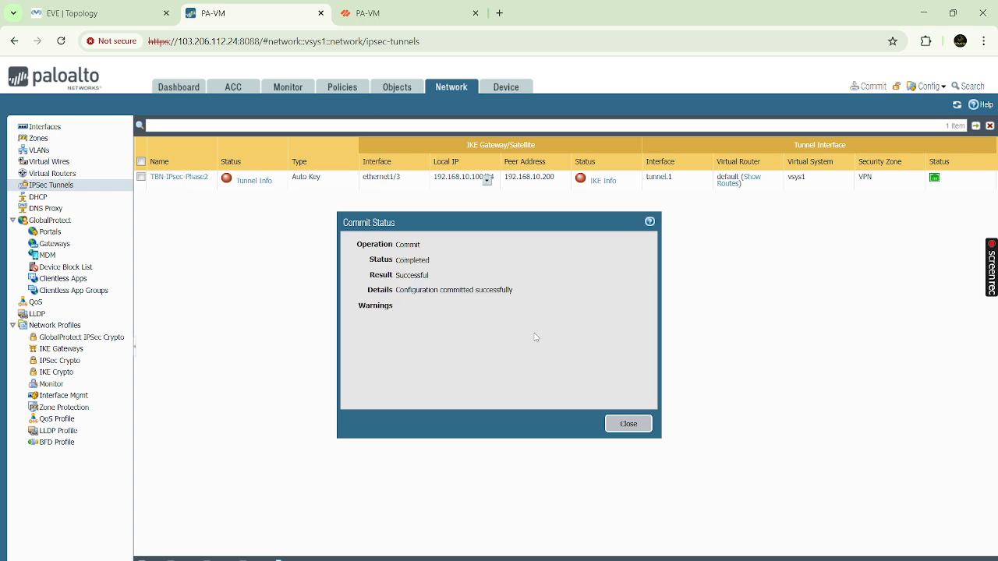
pyautogui.click(640, 425)
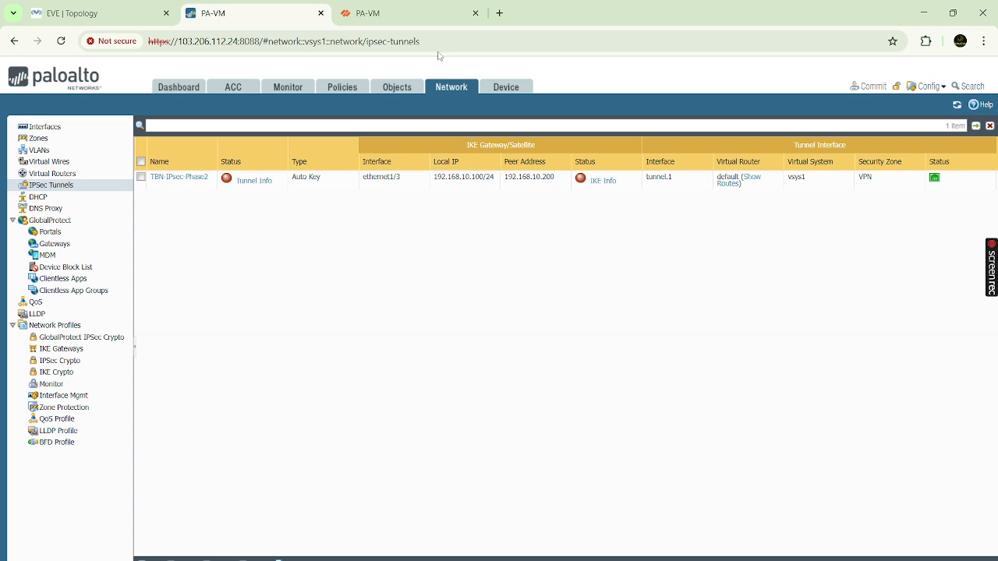
pyautogui.click(413, 14)
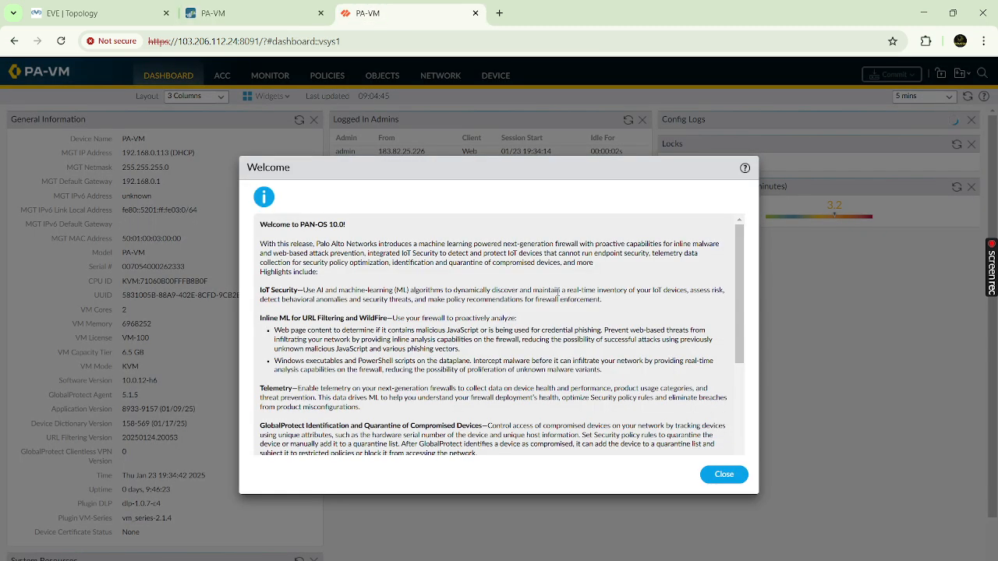
pyautogui.click(721, 476)
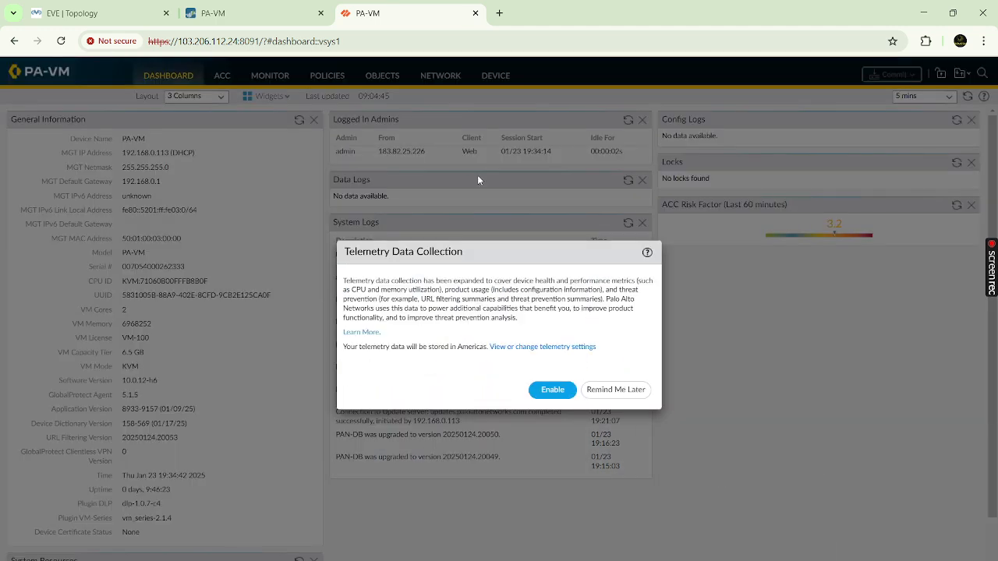
pyautogui.click(610, 390)
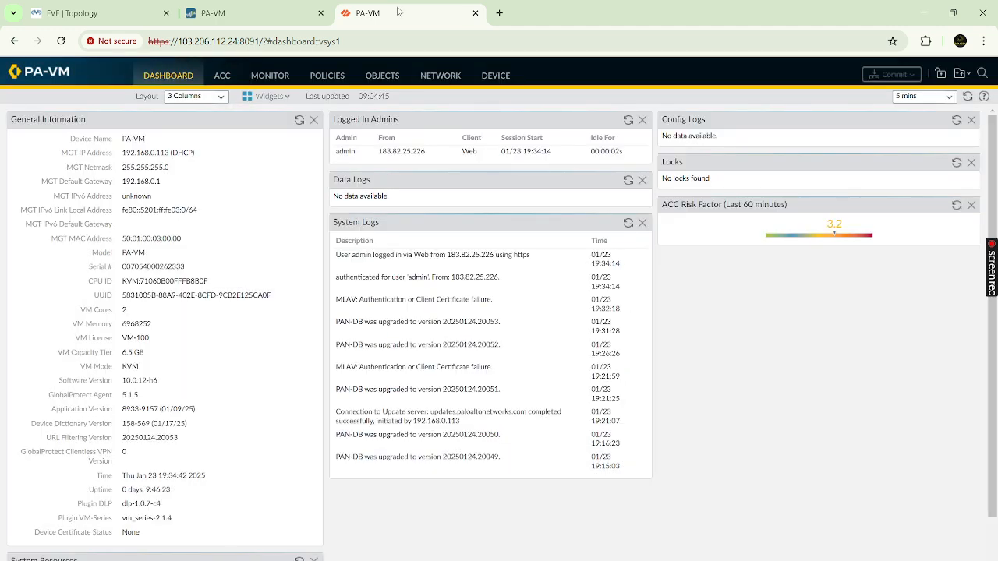
pyautogui.click(441, 76)
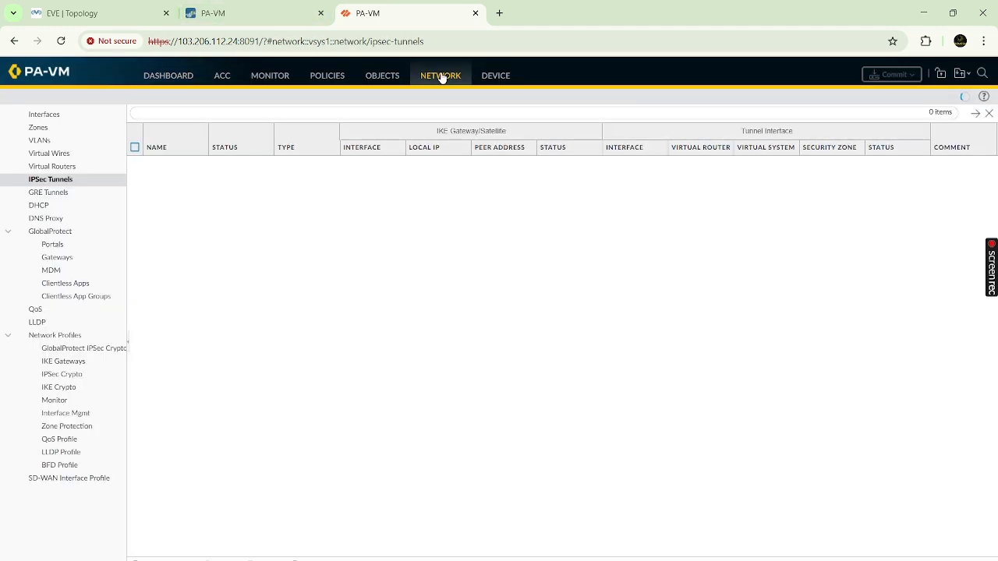
# - Compare the second firewall's interfaces (ethernet1/3 192.168.10.200, ethernet1/1 10.10.10.100) with the topology, then open Security rules
pyautogui.click(49, 117)
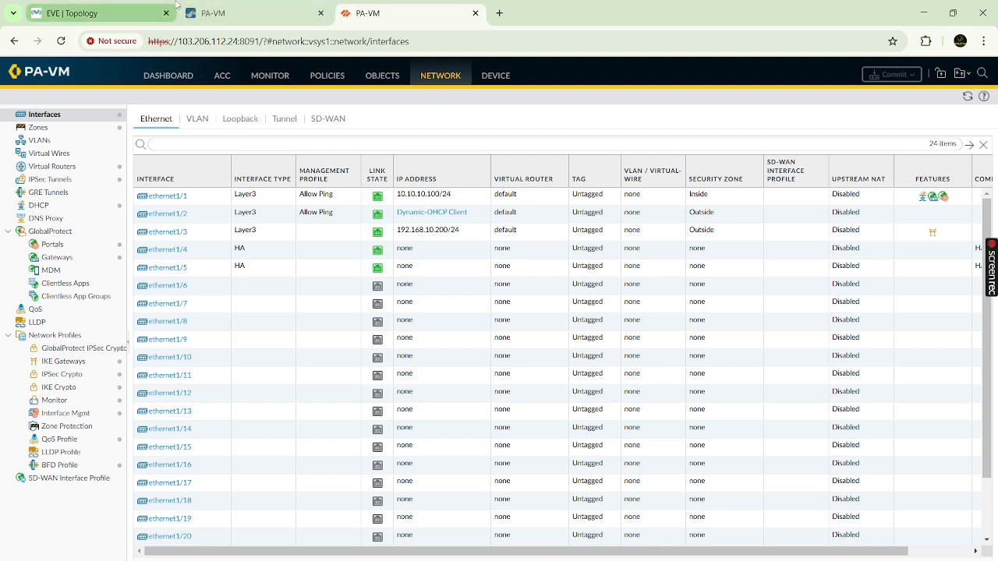
pyautogui.moveTo(177, 4)
pyautogui.moveTo(107, 13)
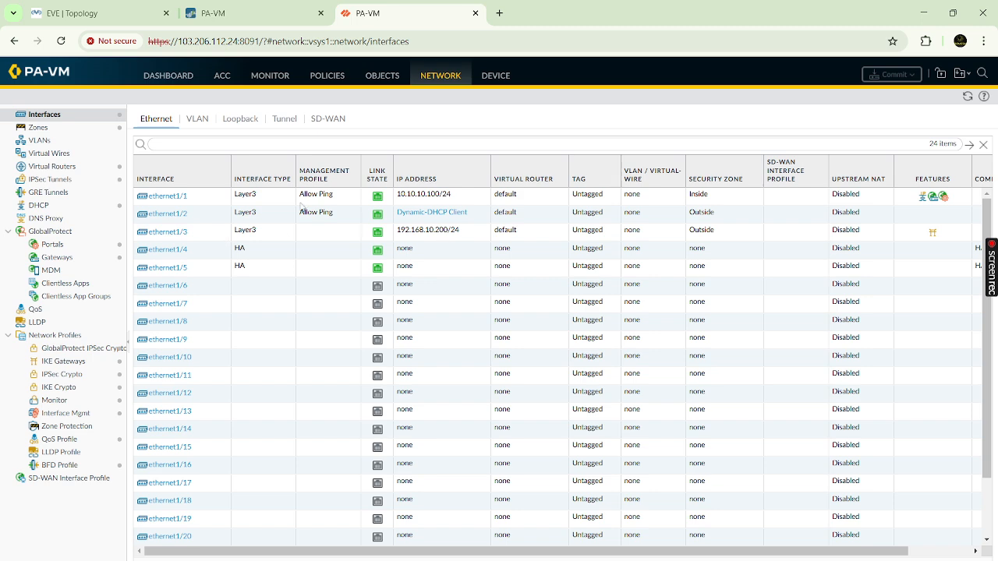
pyautogui.click(109, 14)
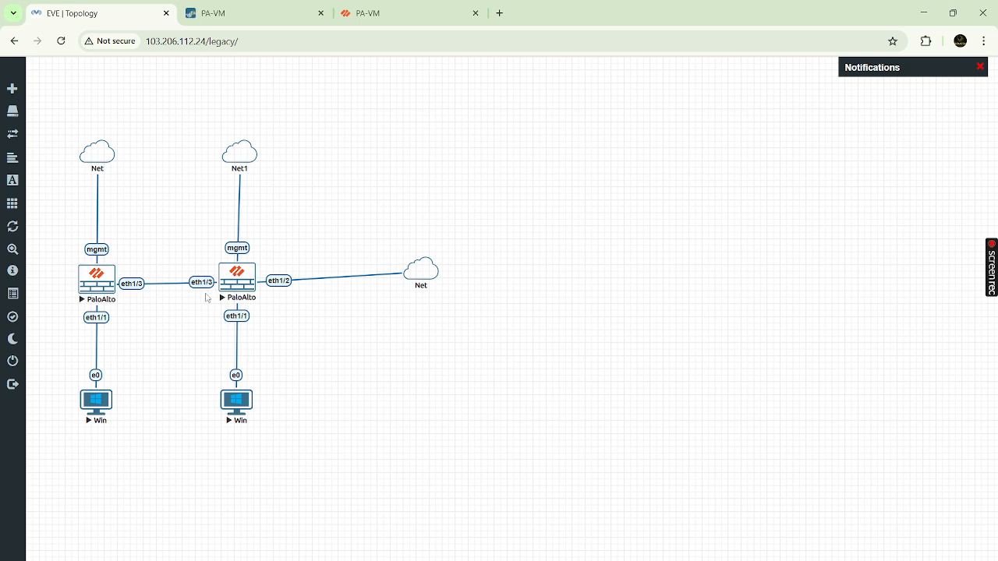
pyautogui.click(385, 11)
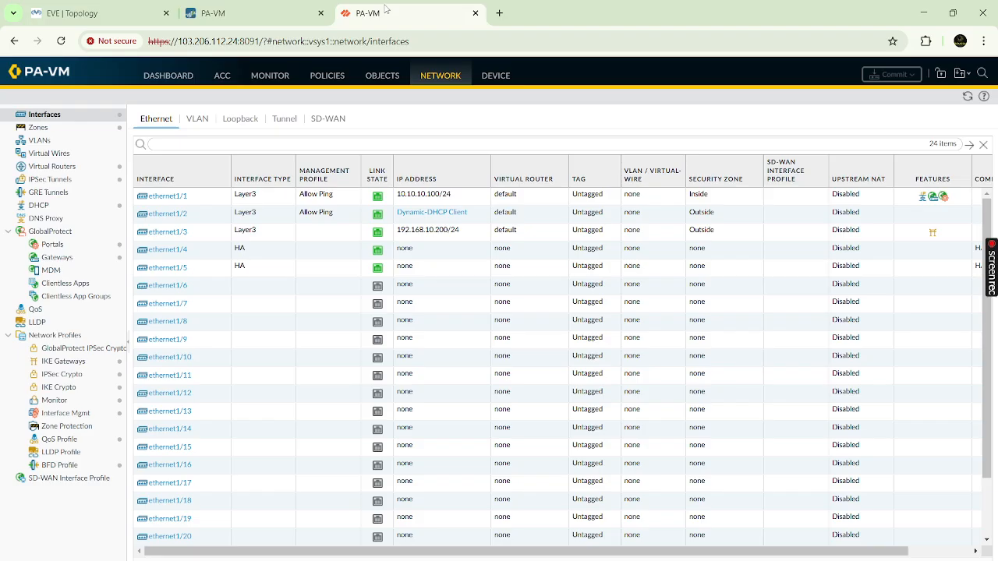
pyautogui.click(326, 78)
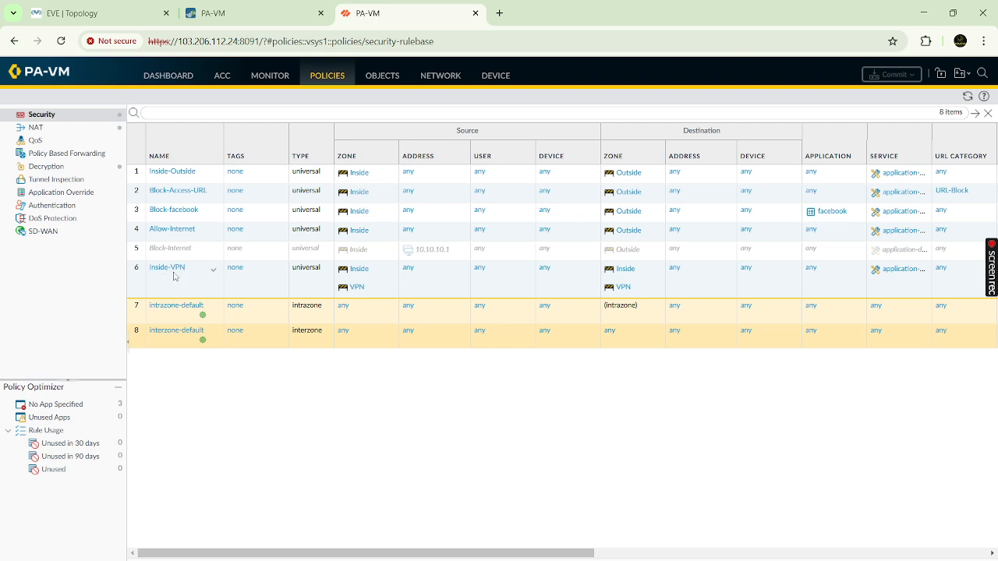
# - Open the Inside-VPN rule, then bring up the first firewall's empty Security rulebase
pyautogui.click(178, 270)
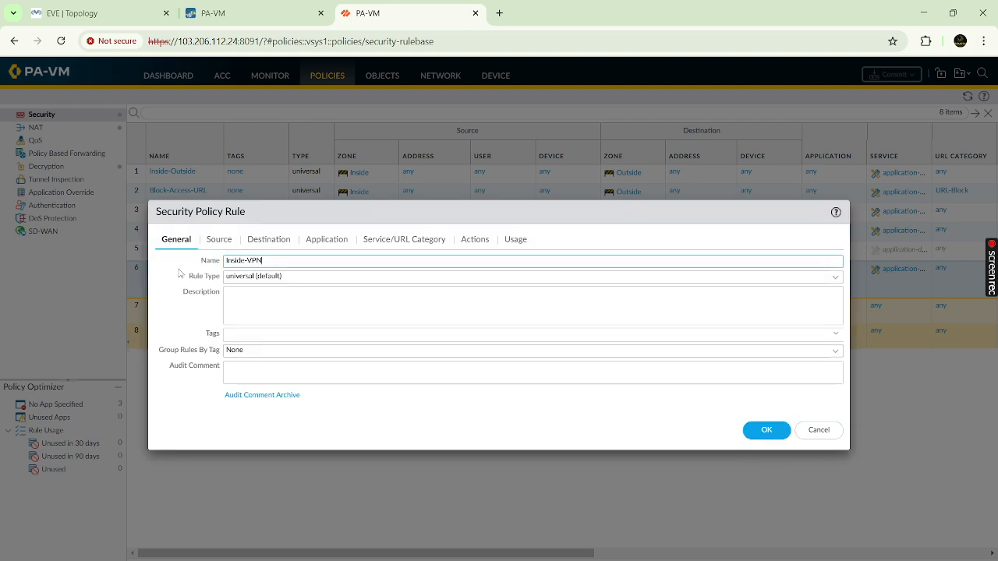
pyautogui.click(222, 13)
pyautogui.click(352, 88)
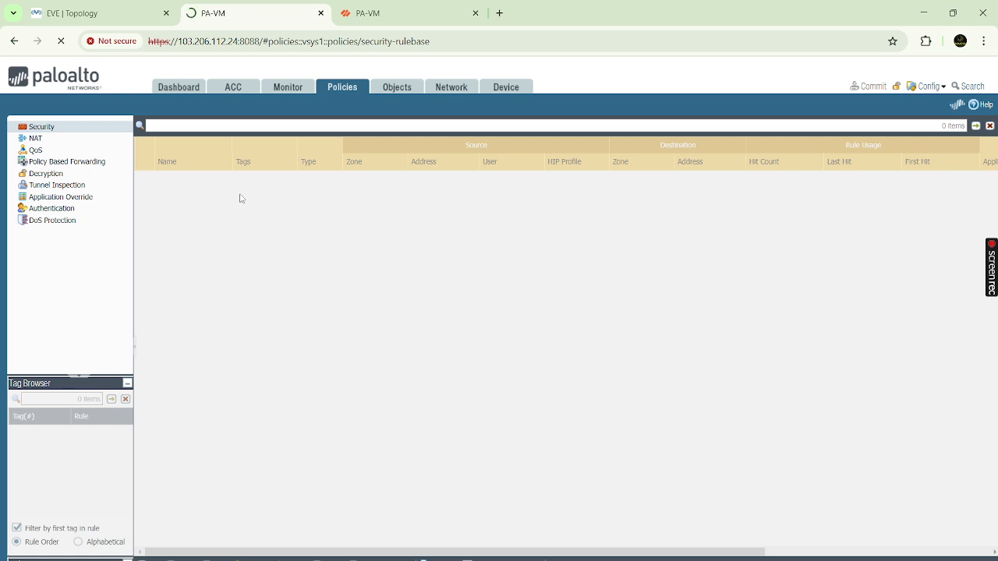
# - On the second firewall's logout page, sign back in as admin with the account password
pyautogui.click(425, 17)
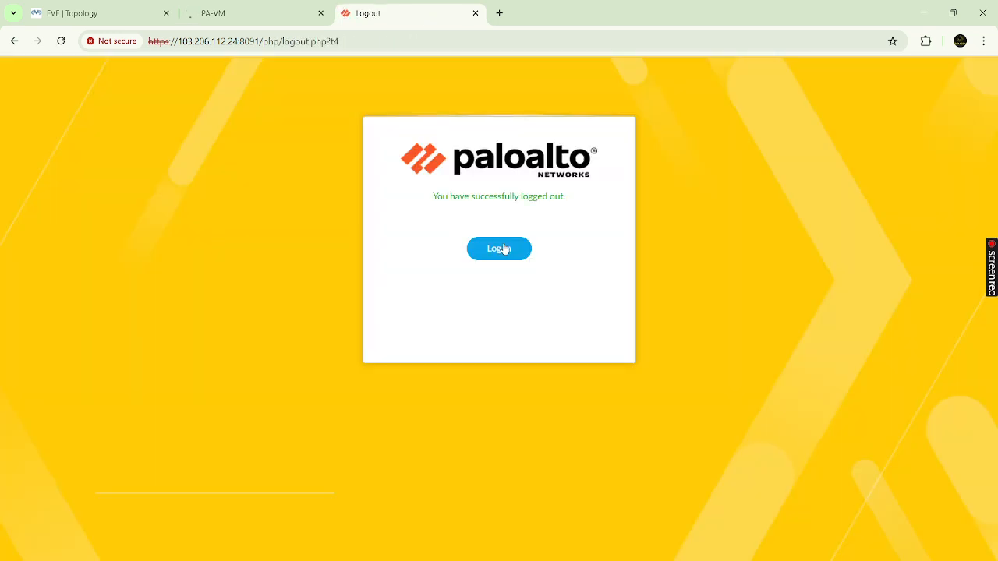
pyautogui.click(503, 248)
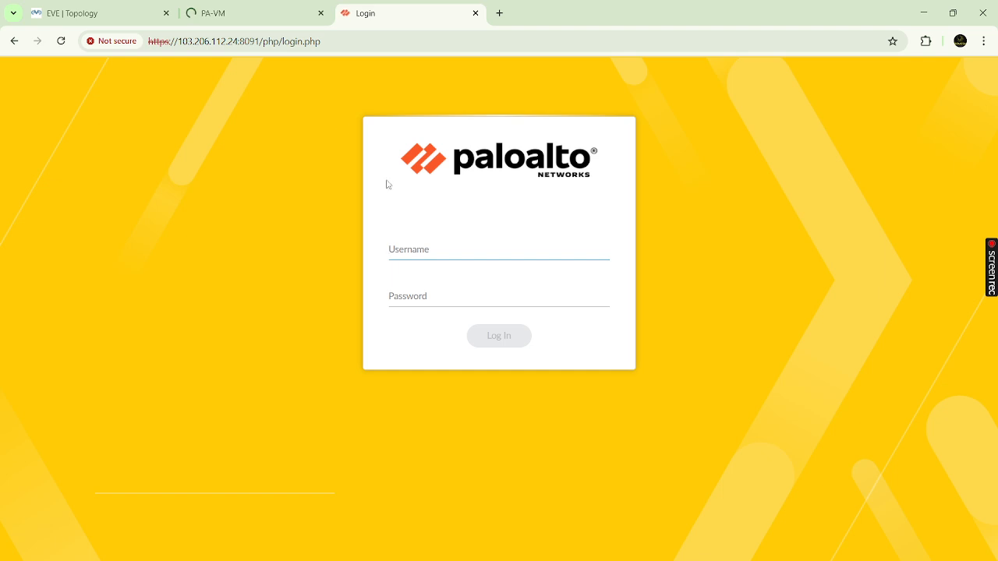
pyautogui.write('admin')
pyautogui.press('Tab')
pyautogui.write('a••••••••••')
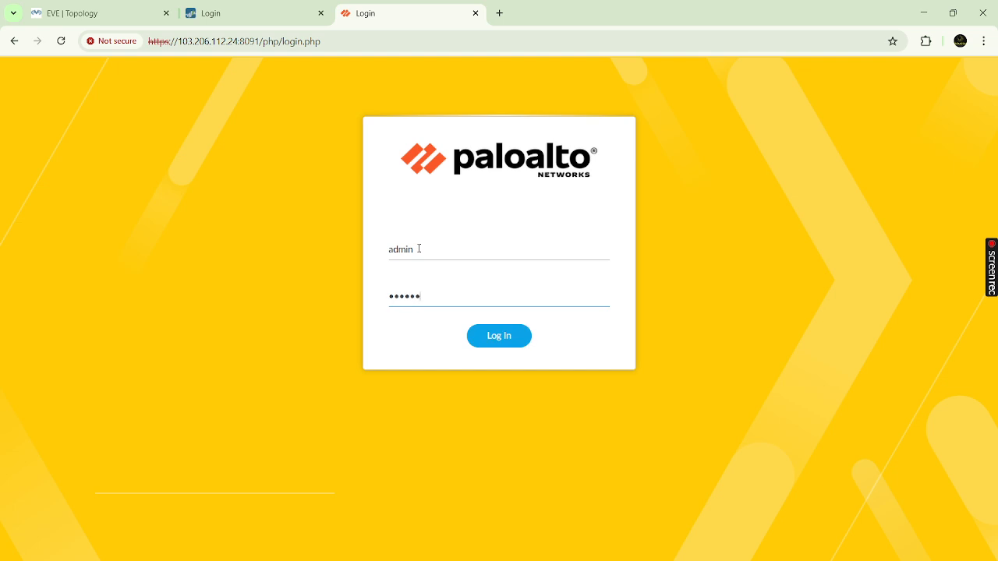
pyautogui.press('Return')
# - Sign in as admin again with the password after the session expires once more
pyautogui.click(485, 250)
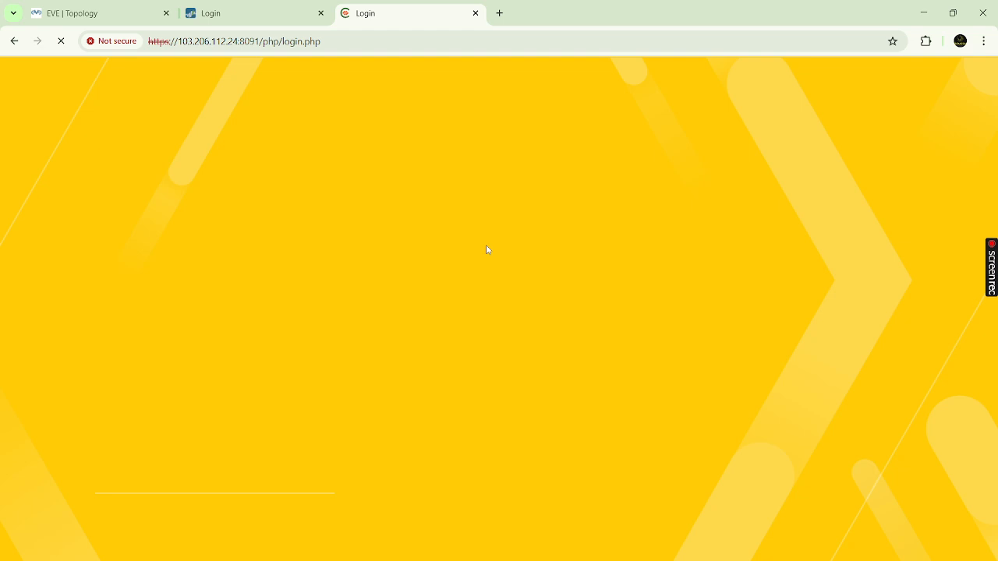
pyautogui.write('admin')
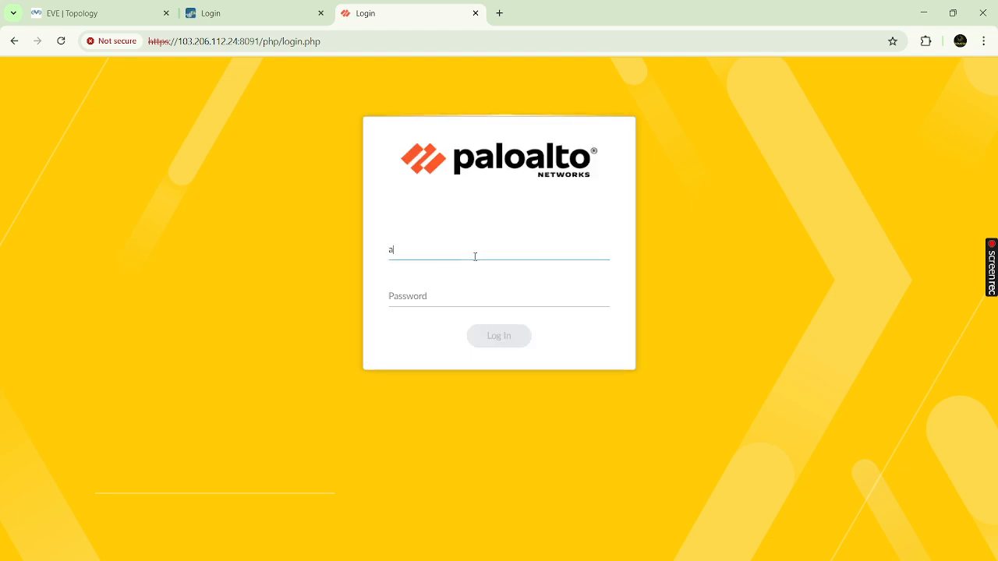
pyautogui.press('Tab')
pyautogui.write('ad••••••••••')
pyautogui.press('Return')
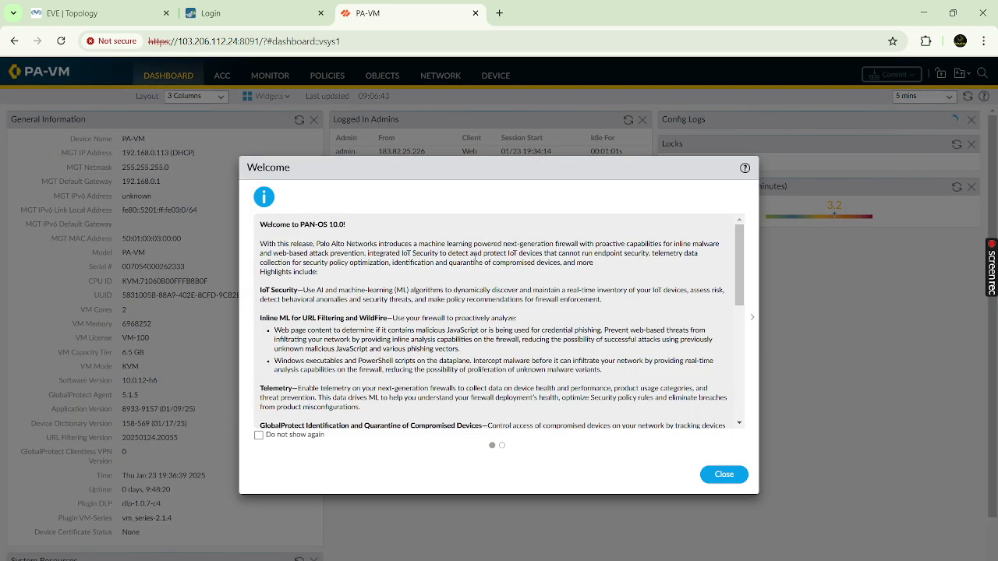
# - Dismiss the Welcome and Telemetry prompts and show the Security policy rulebase
pyautogui.click(724, 474)
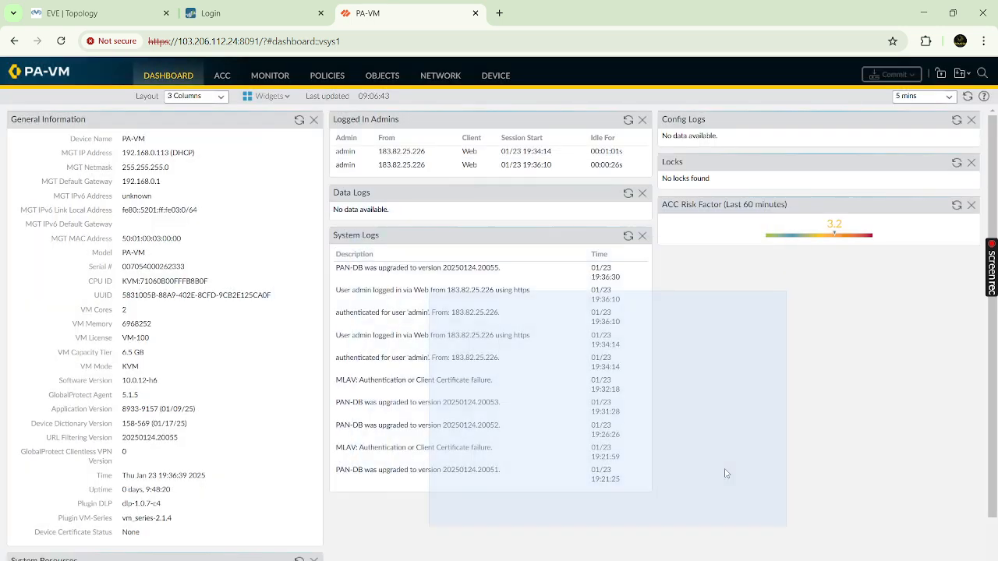
pyautogui.click(599, 397)
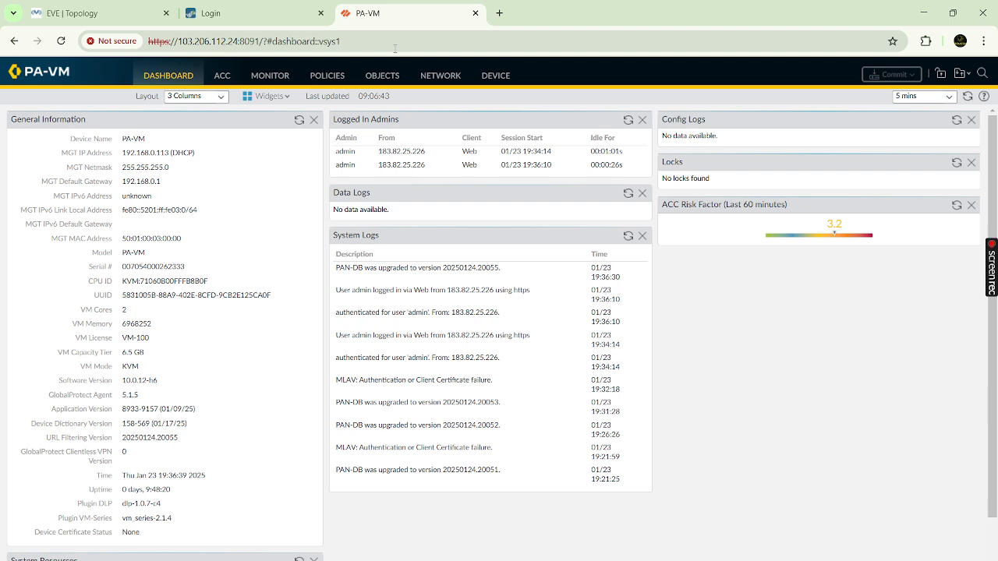
pyautogui.click(443, 78)
pyautogui.click(328, 77)
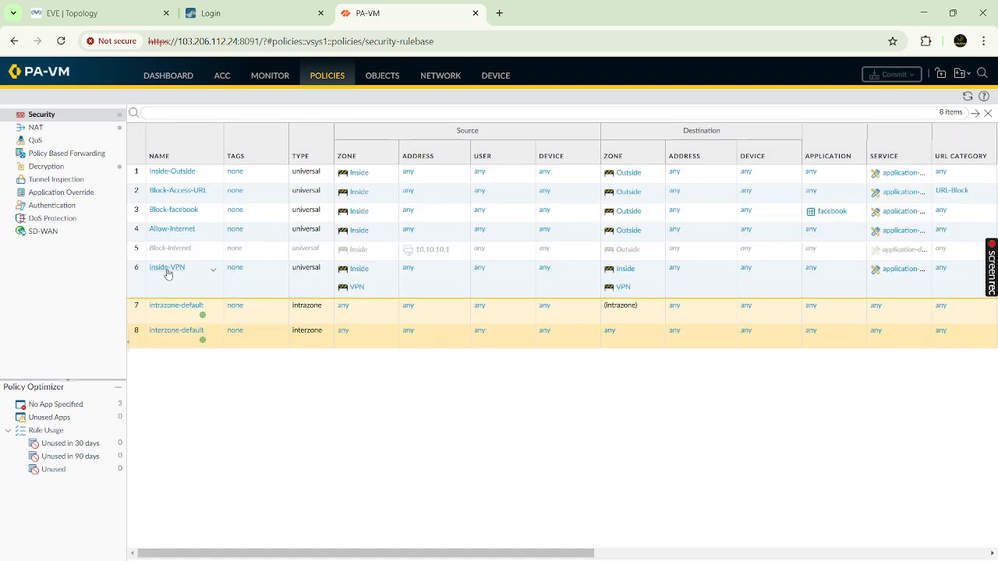
# - Open the Inside-VPN rule and compare its Inside and VPN source and destination zones
pyautogui.click(167, 269)
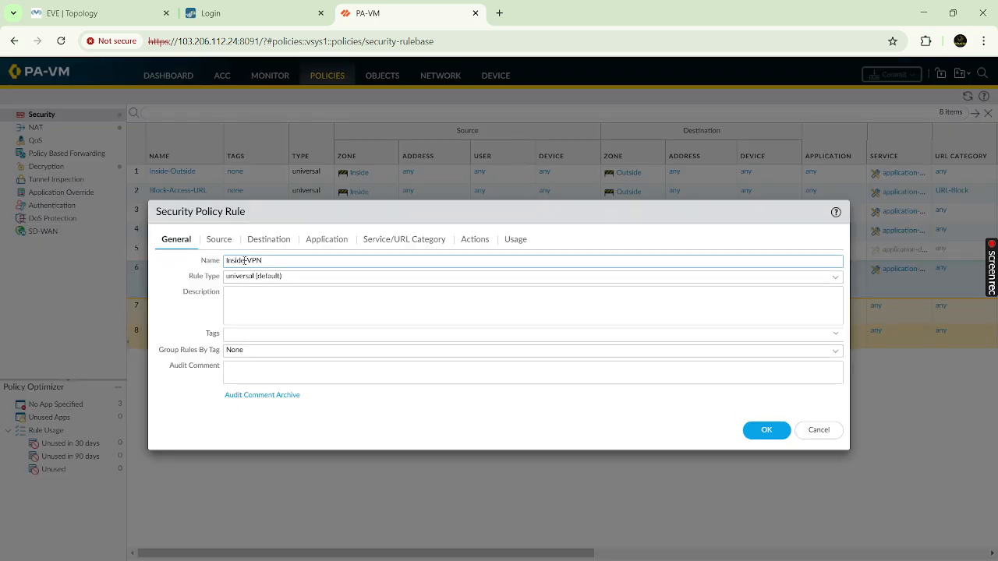
pyautogui.click(219, 241)
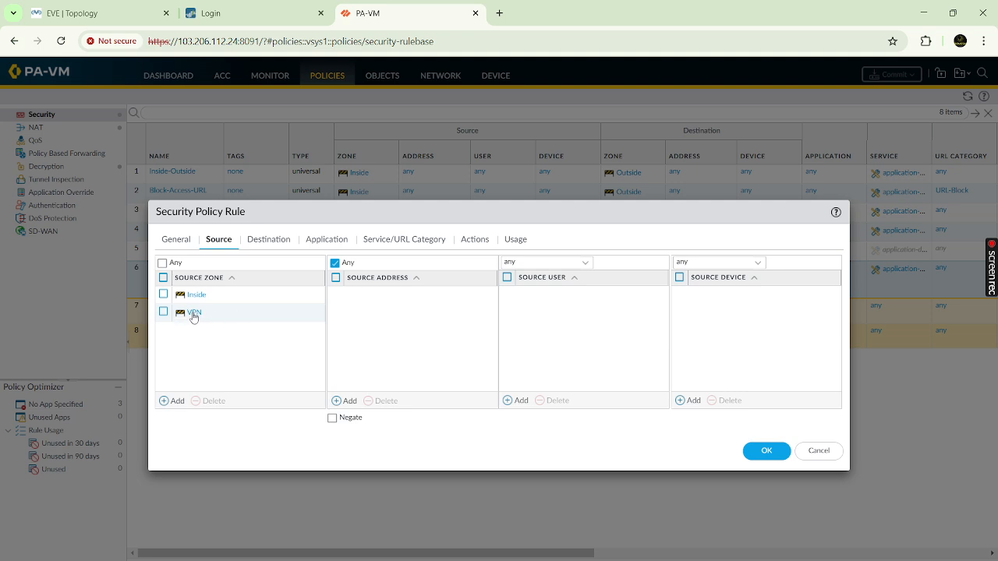
pyautogui.click(268, 243)
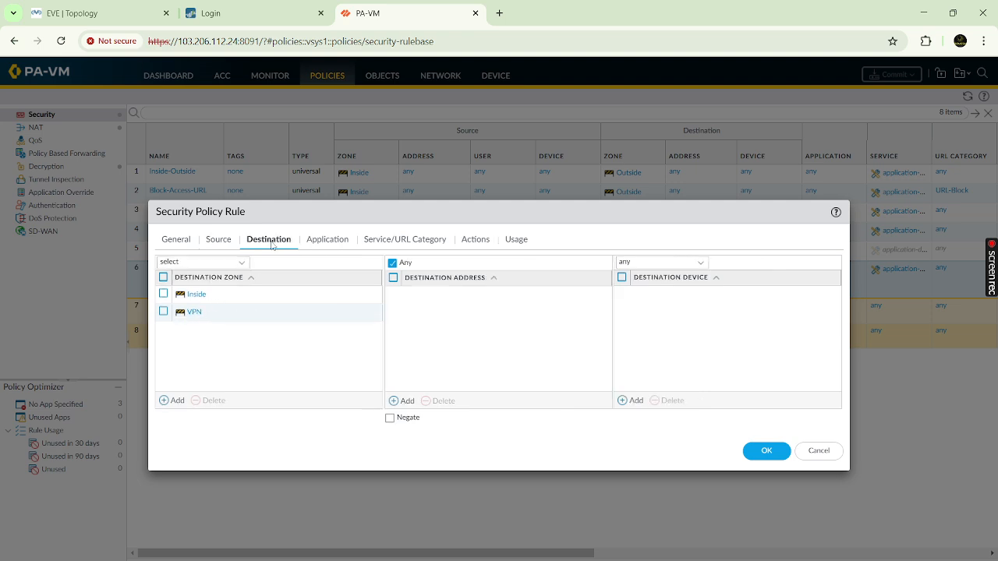
pyautogui.click(219, 240)
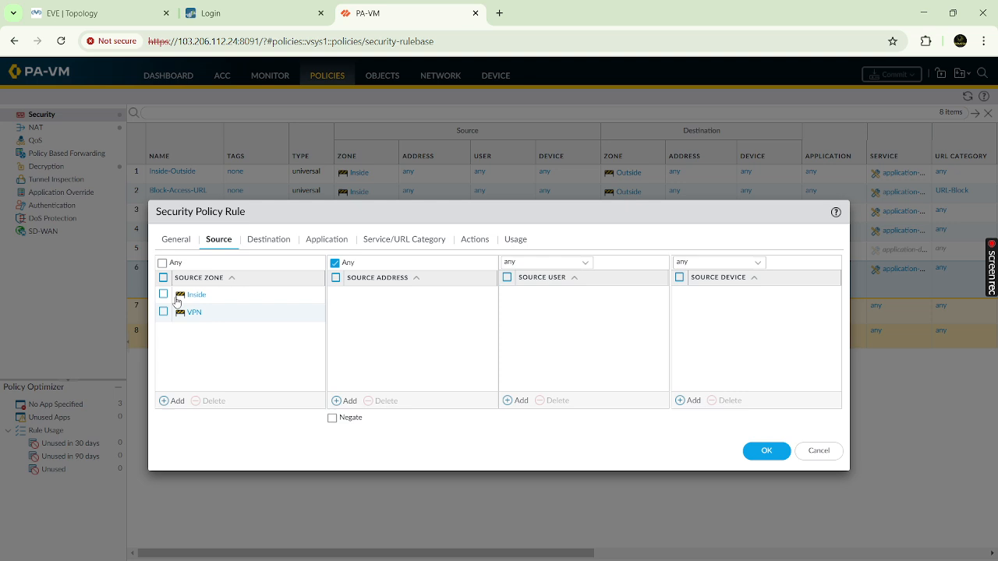
pyautogui.click(258, 241)
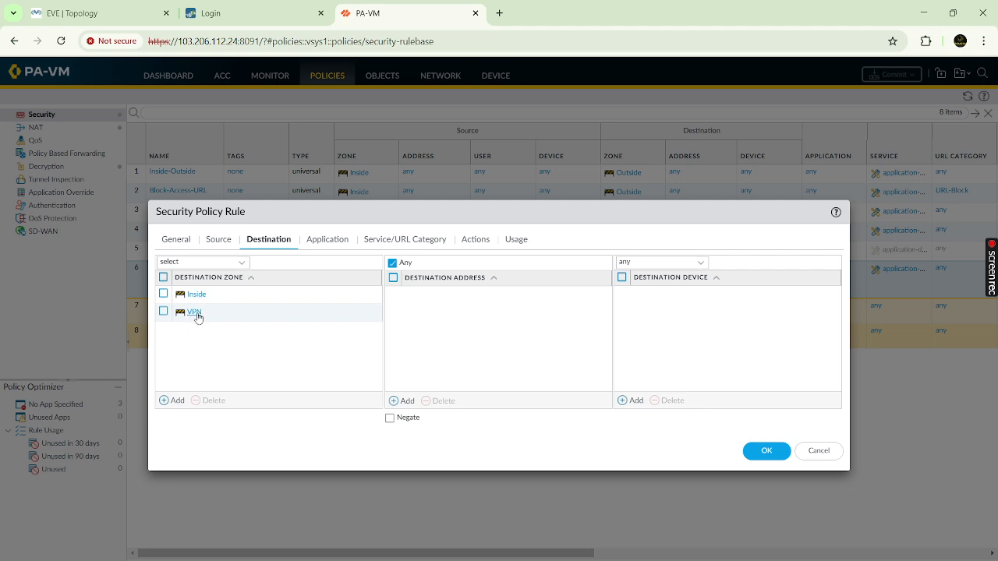
pyautogui.click(220, 241)
pyautogui.click(264, 241)
pyautogui.click(223, 240)
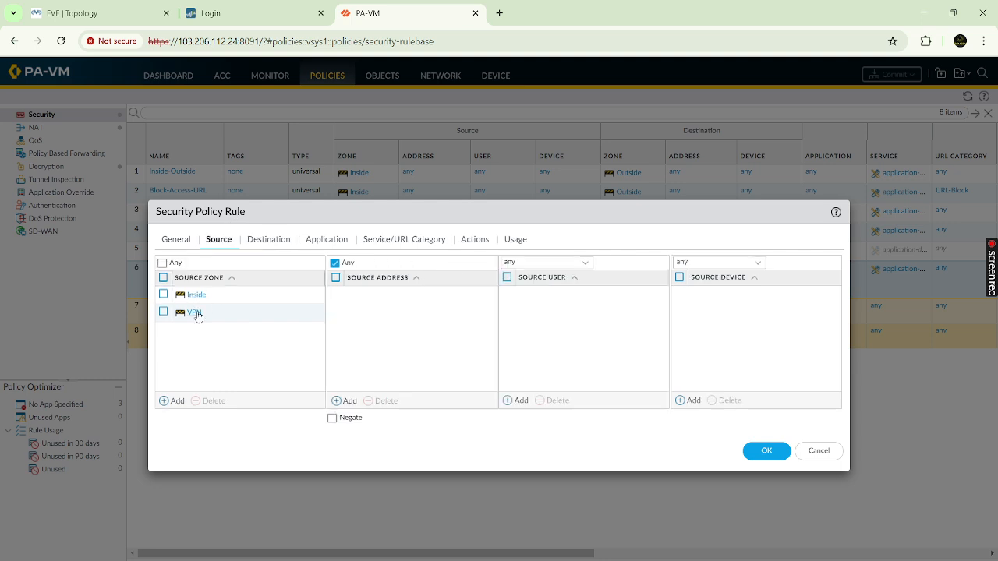
pyautogui.click(269, 243)
pyautogui.click(223, 242)
pyautogui.click(265, 239)
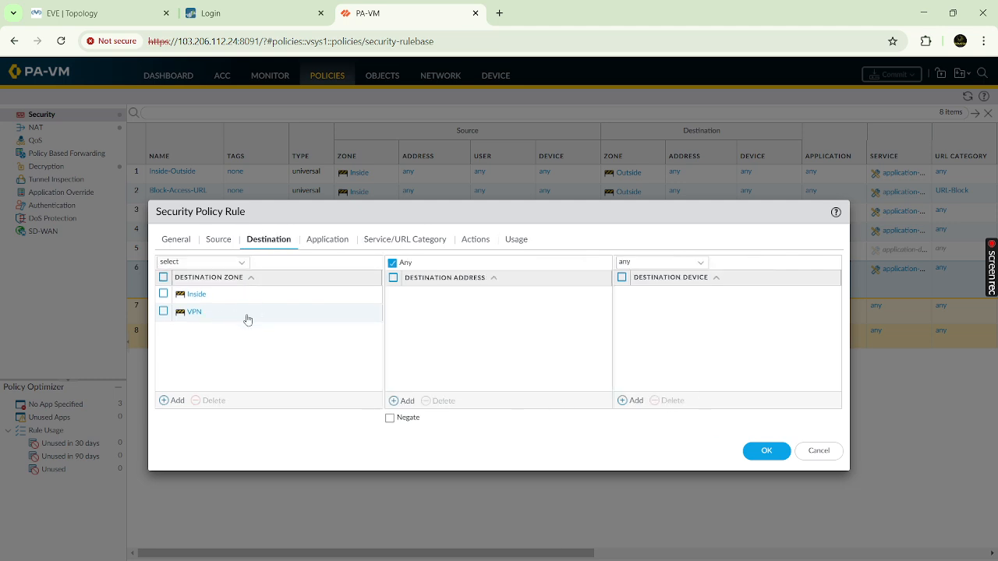
pyautogui.click(178, 242)
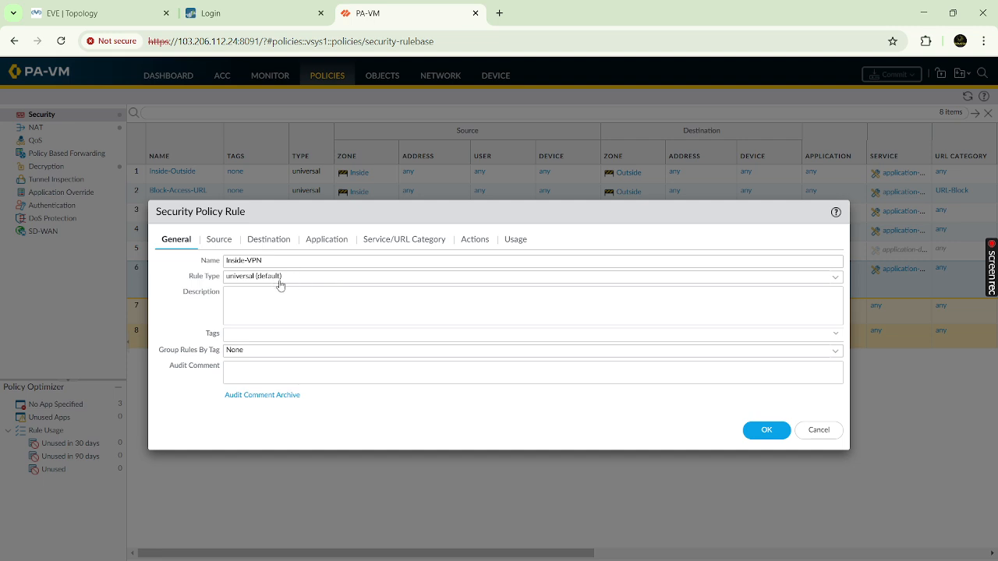
# - Keep the Inside-VPN rule type as universal and review its source and destination zones
pyautogui.click(835, 276)
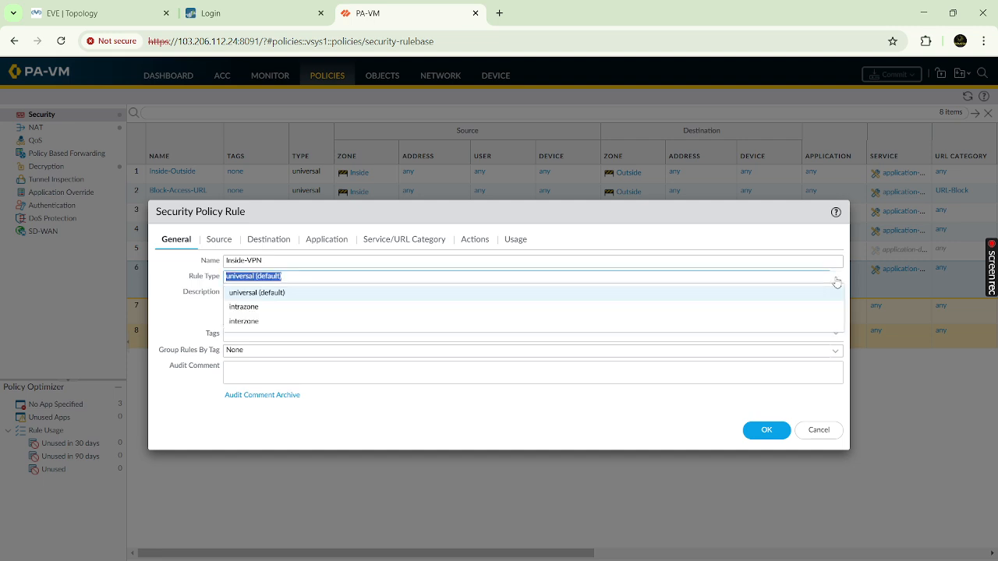
pyautogui.click(248, 292)
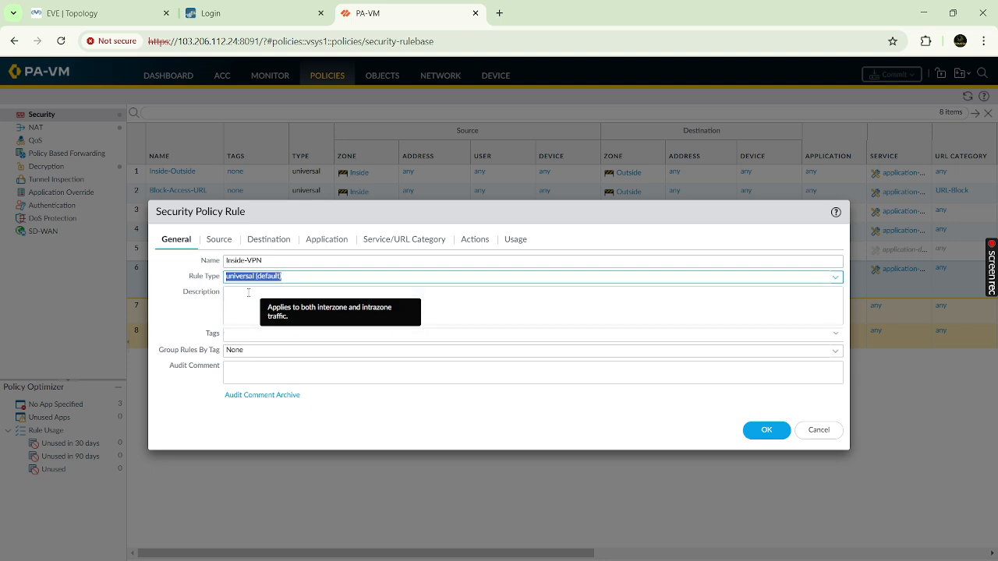
pyautogui.click(219, 240)
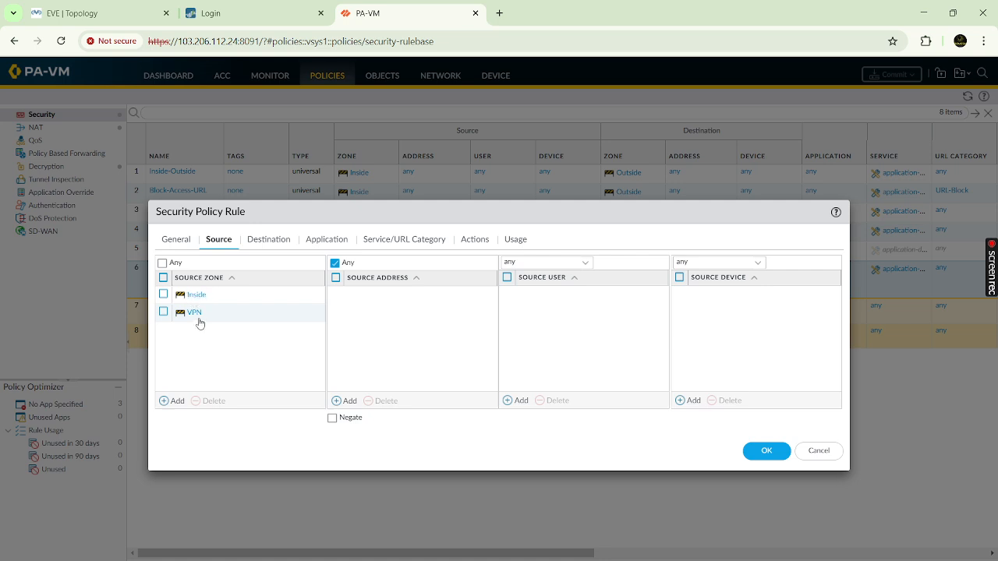
pyautogui.click(267, 242)
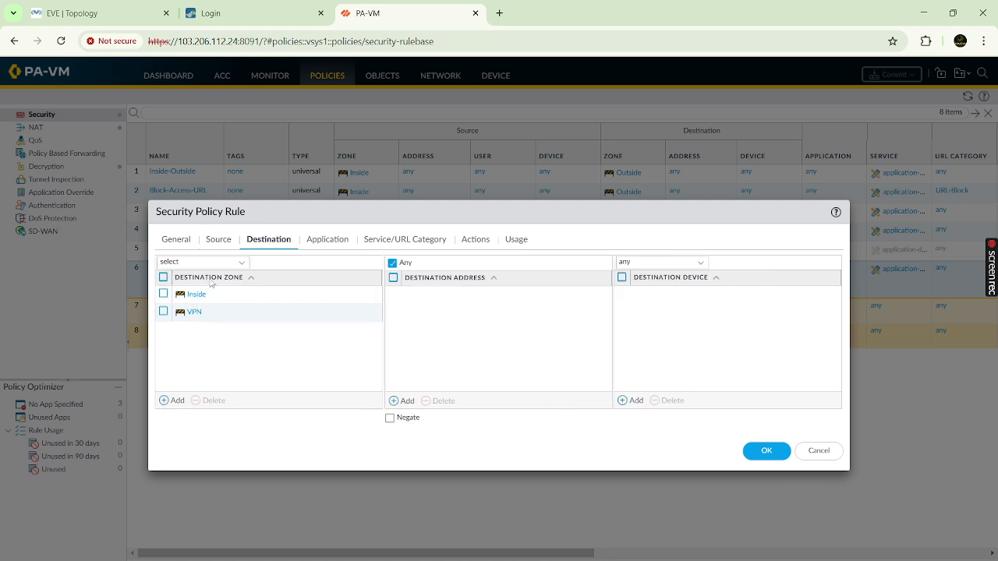
pyautogui.click(222, 241)
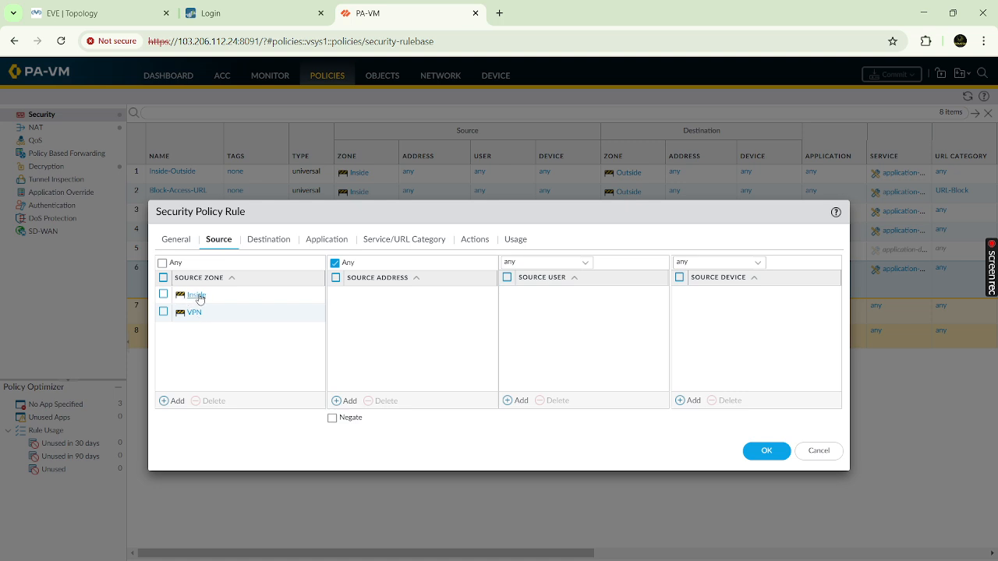
pyautogui.click(280, 240)
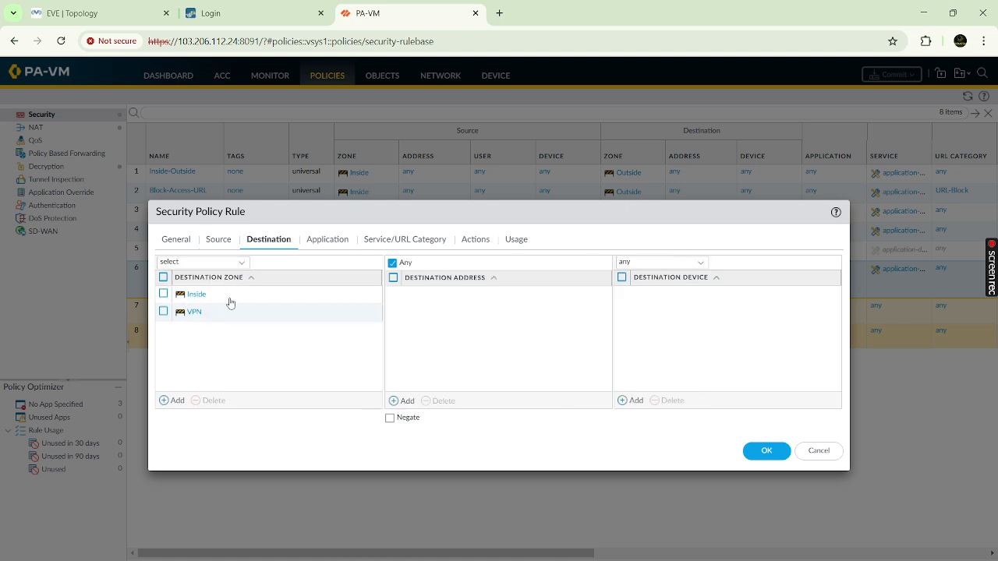
pyautogui.click(220, 241)
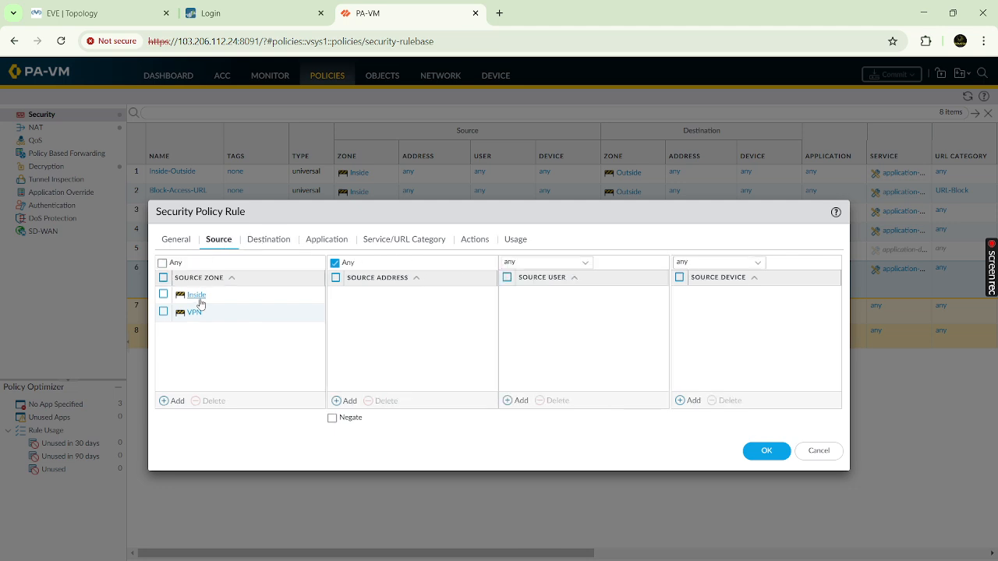
pyautogui.click(272, 239)
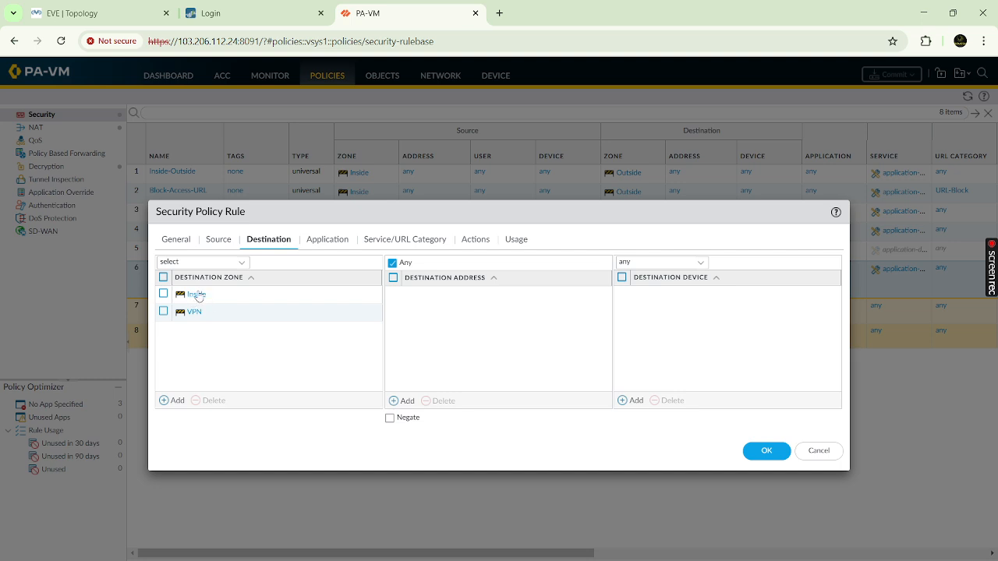
# - Recheck the zones and the allow action, then save the Inside-VPN rule
pyautogui.click(220, 241)
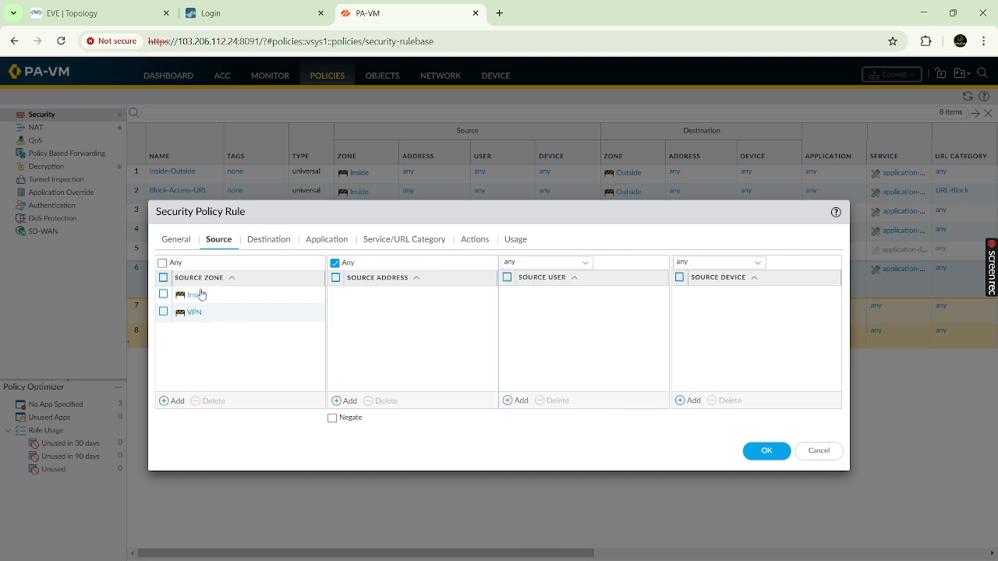
pyautogui.click(263, 242)
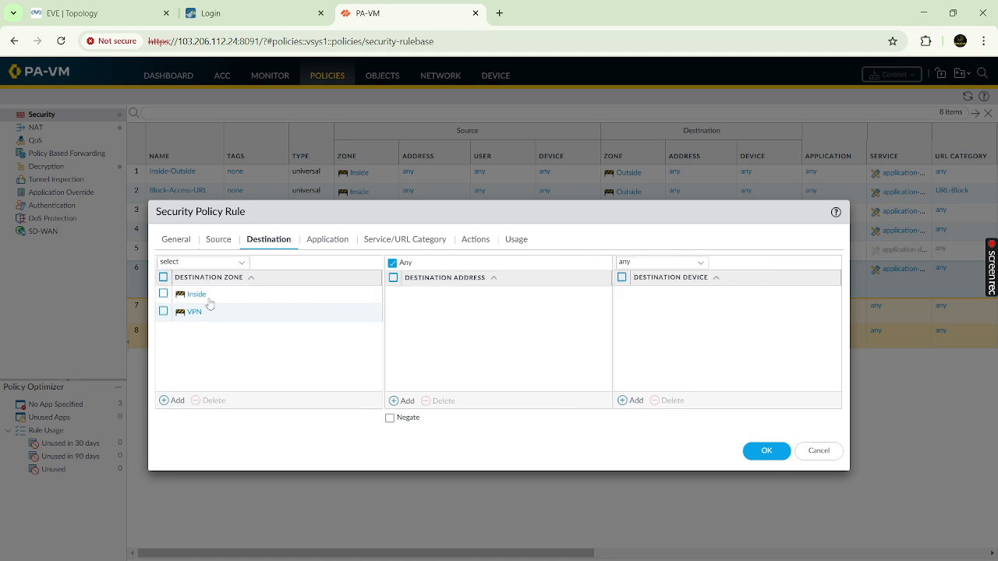
pyautogui.click(219, 241)
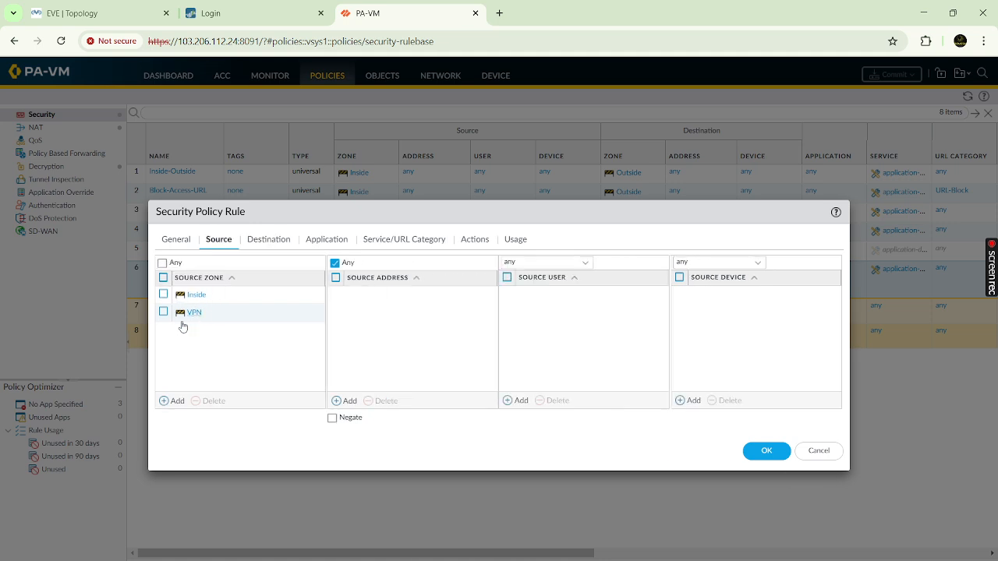
pyautogui.click(269, 241)
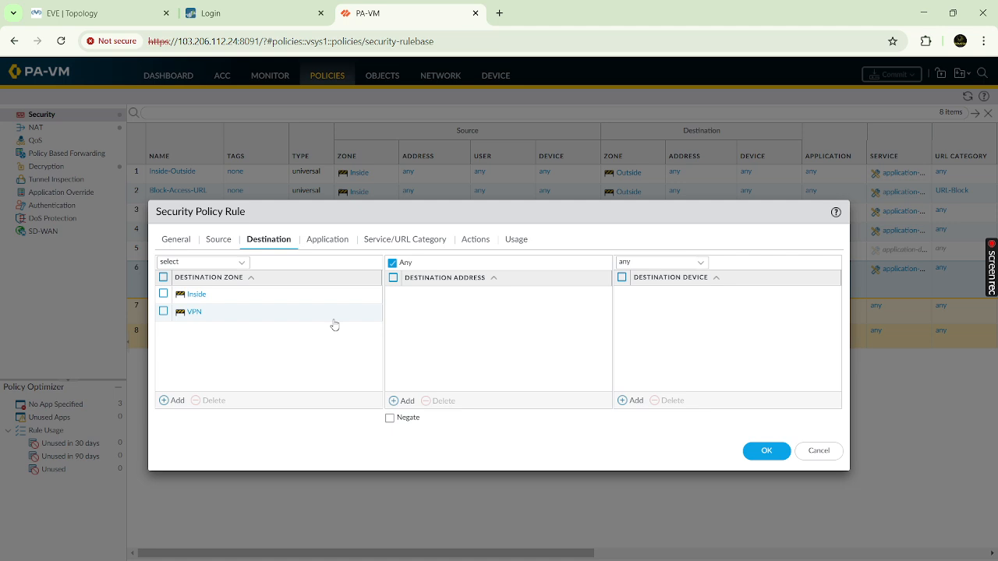
pyautogui.click(478, 239)
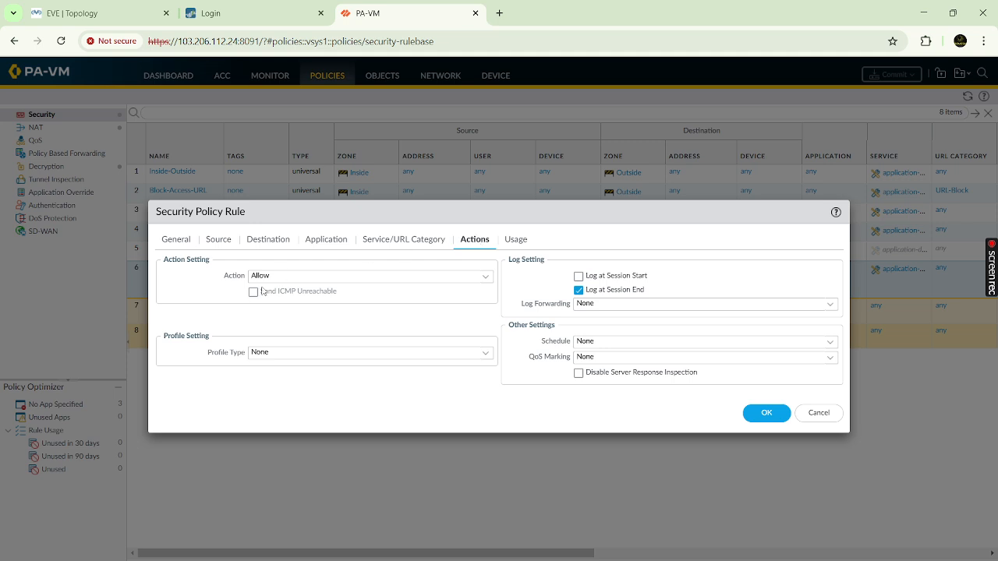
pyautogui.click(763, 413)
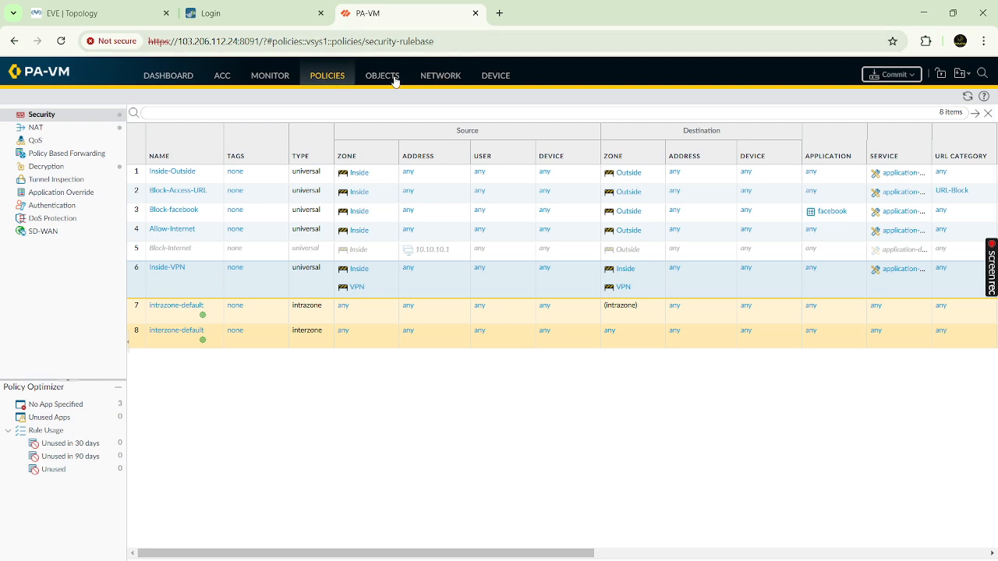
# - Replace DH group19 with group20 in the IKE-Crypto profile and save it
pyautogui.click(442, 78)
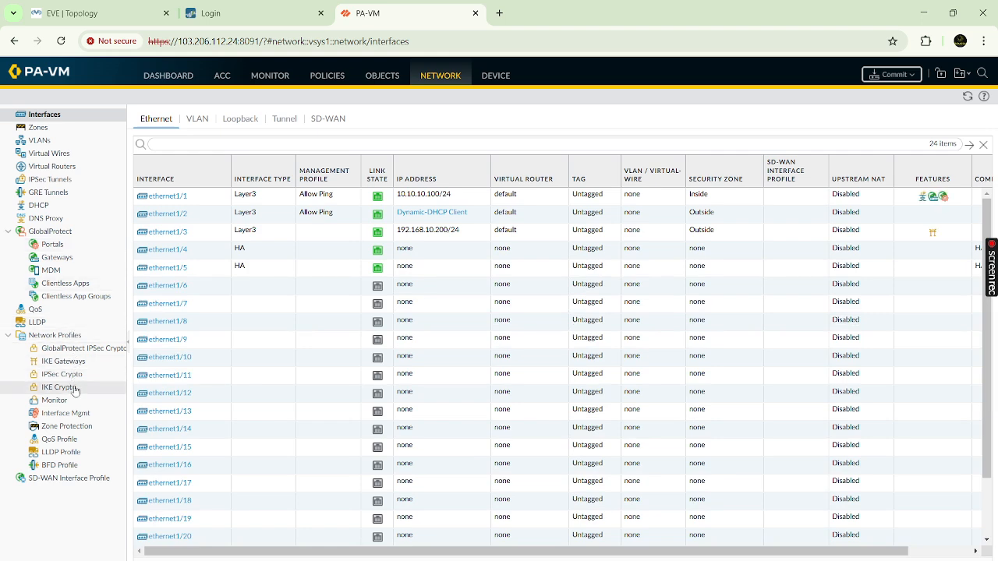
pyautogui.click(72, 392)
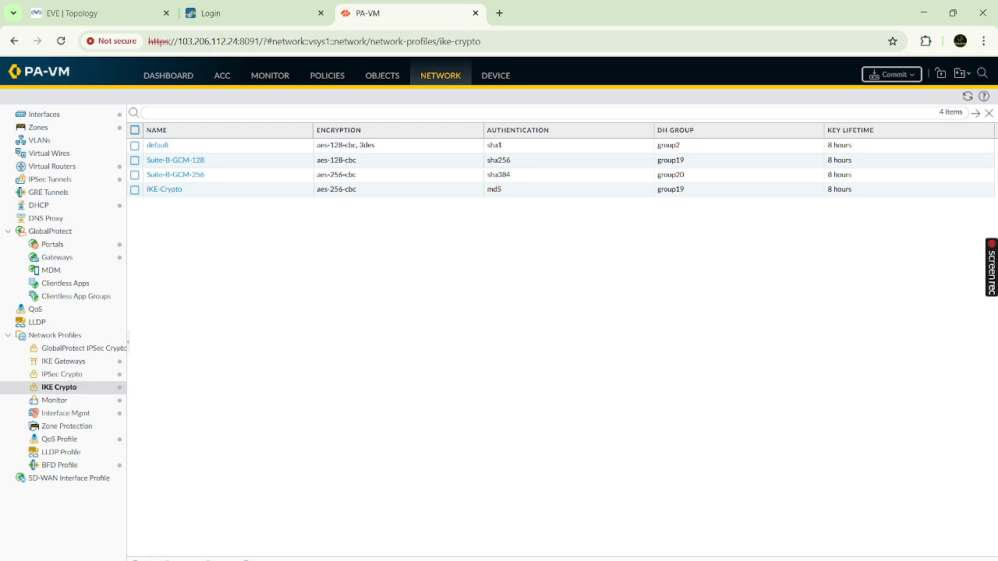
pyautogui.click(166, 194)
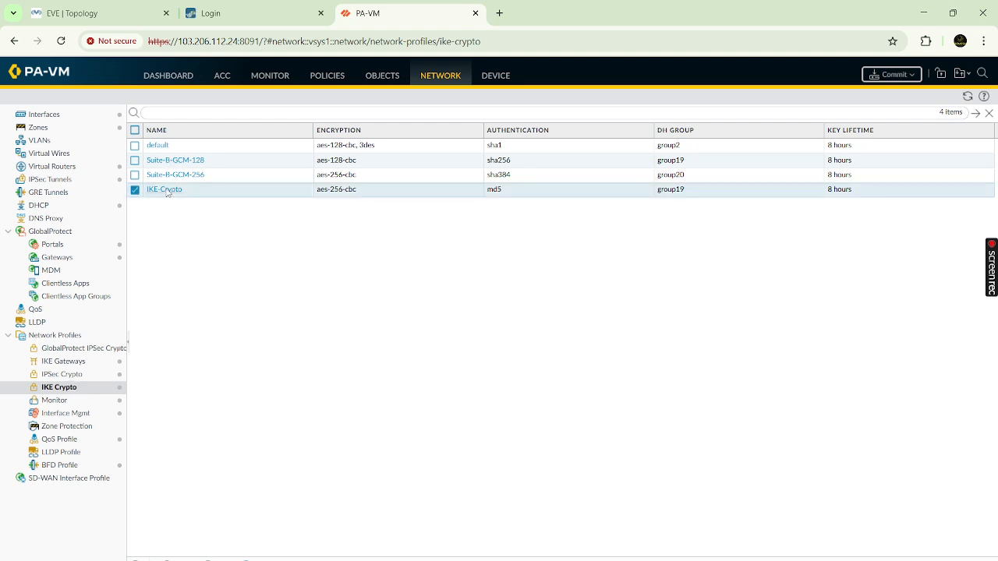
pyautogui.click(165, 190)
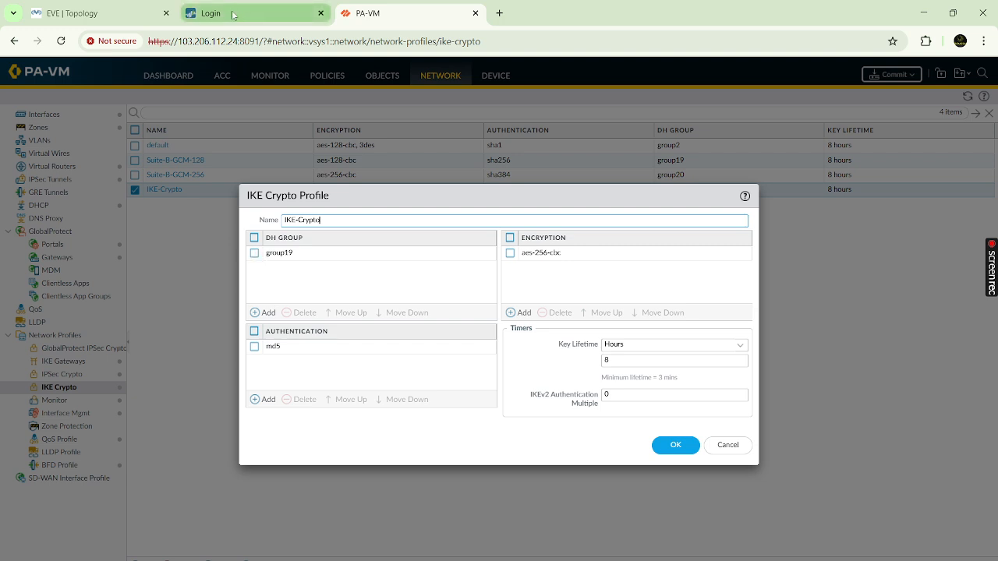
pyautogui.click(253, 253)
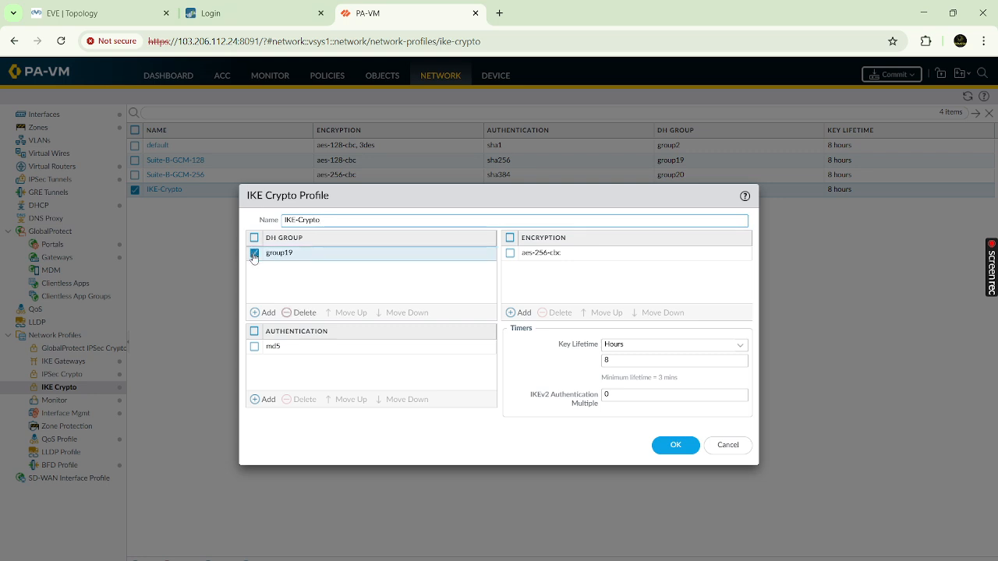
pyautogui.click(301, 315)
pyautogui.click(269, 313)
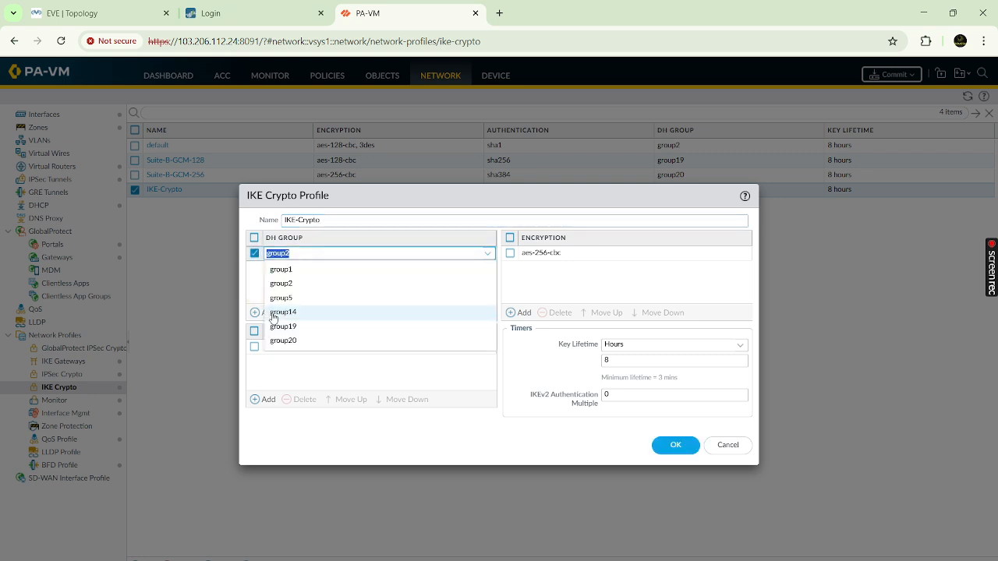
pyautogui.click(285, 343)
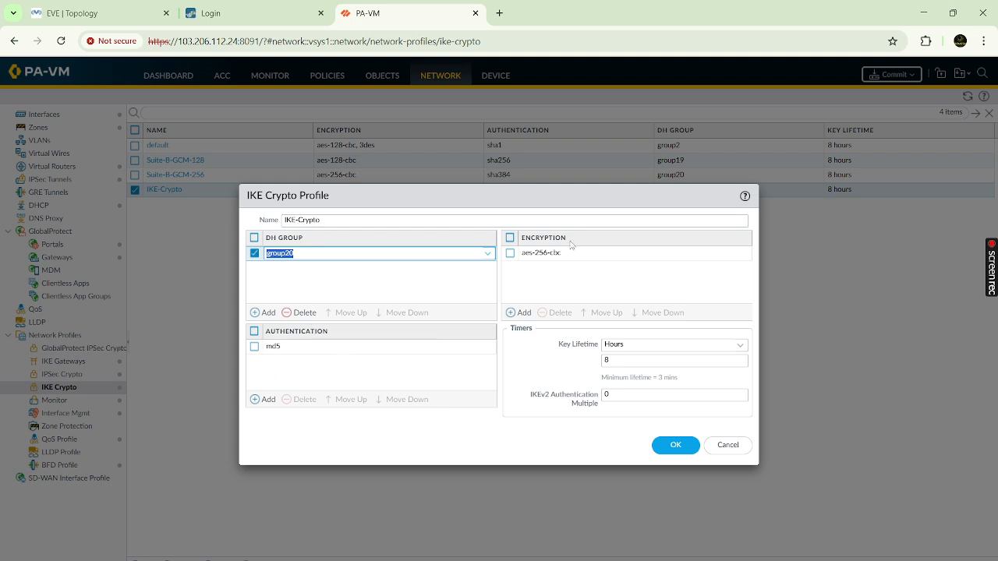
pyautogui.click(675, 445)
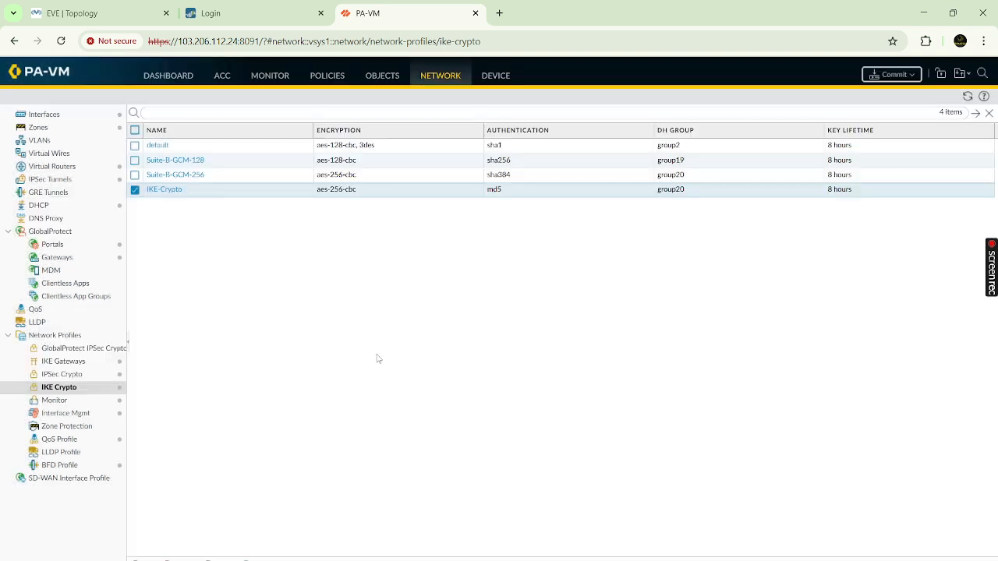
pyautogui.click(66, 376)
# - Change the IPsec-crypto profile's DH group to group20 and save it
pyautogui.click(176, 192)
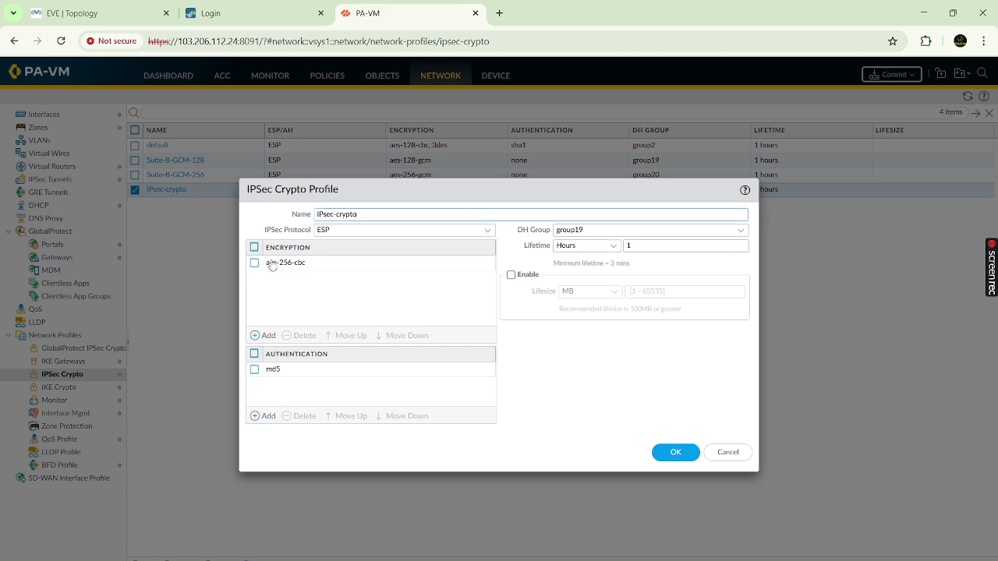
pyautogui.click(741, 230)
pyautogui.click(573, 332)
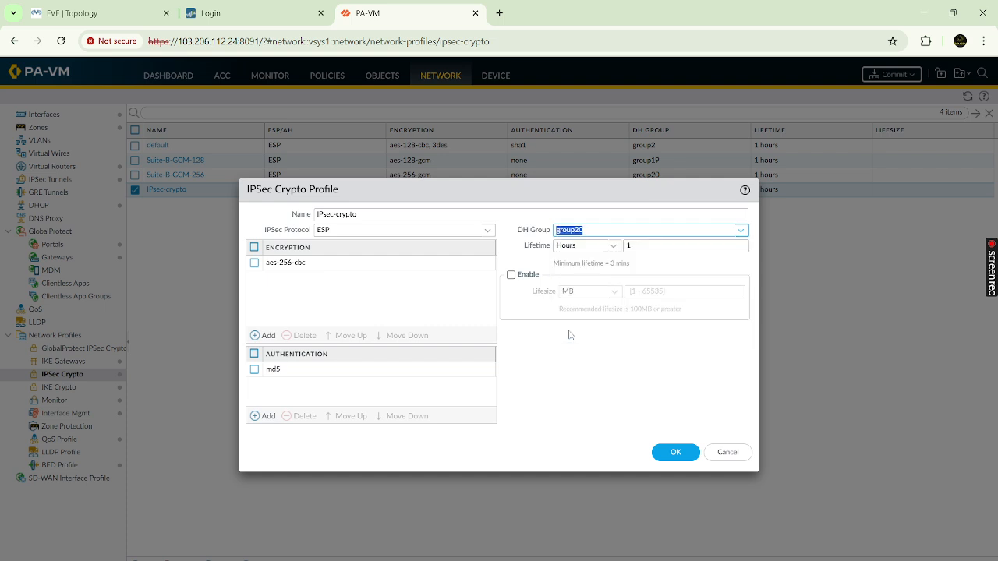
pyautogui.click(680, 454)
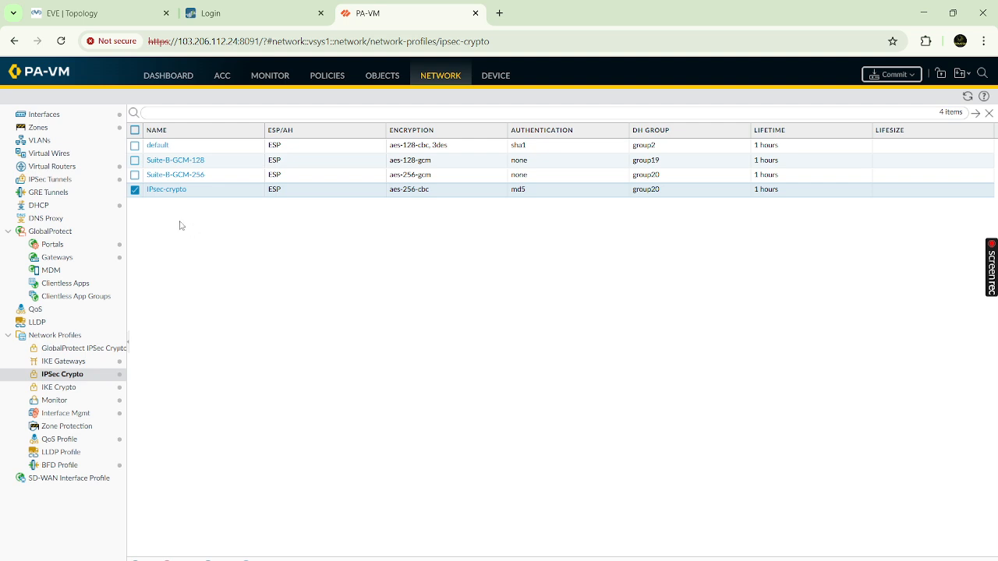
pyautogui.click(63, 363)
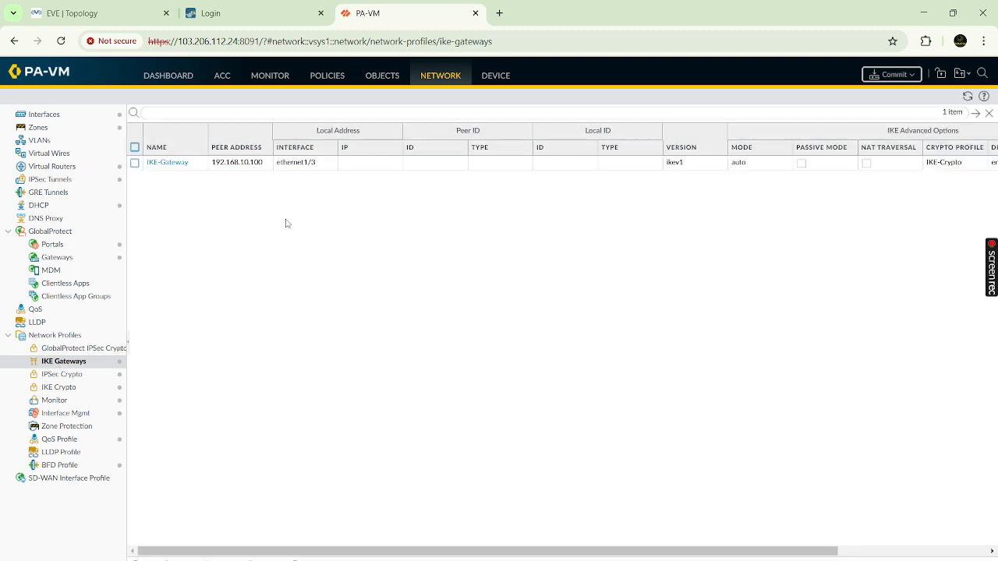
# - Set IKE-Gateway's local IP to 192.168.10.200/24, re-enter and confirm the pre-shared key, and save
pyautogui.click(173, 163)
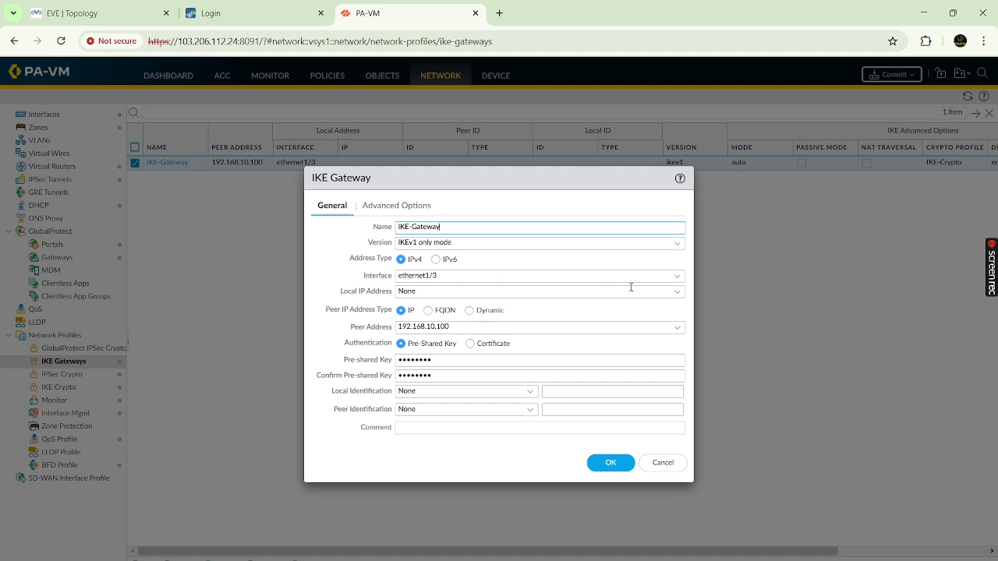
pyautogui.click(676, 291)
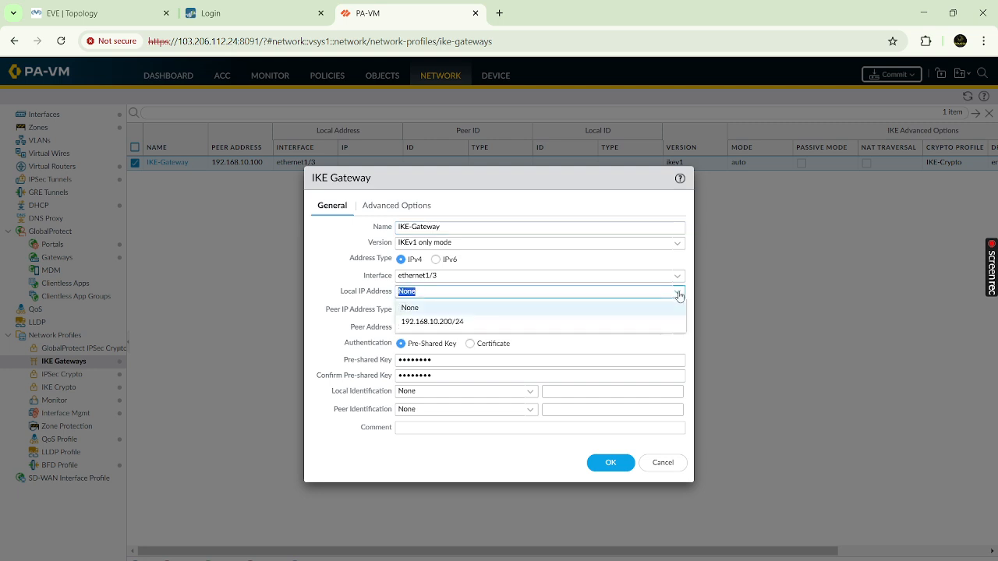
pyautogui.click(441, 321)
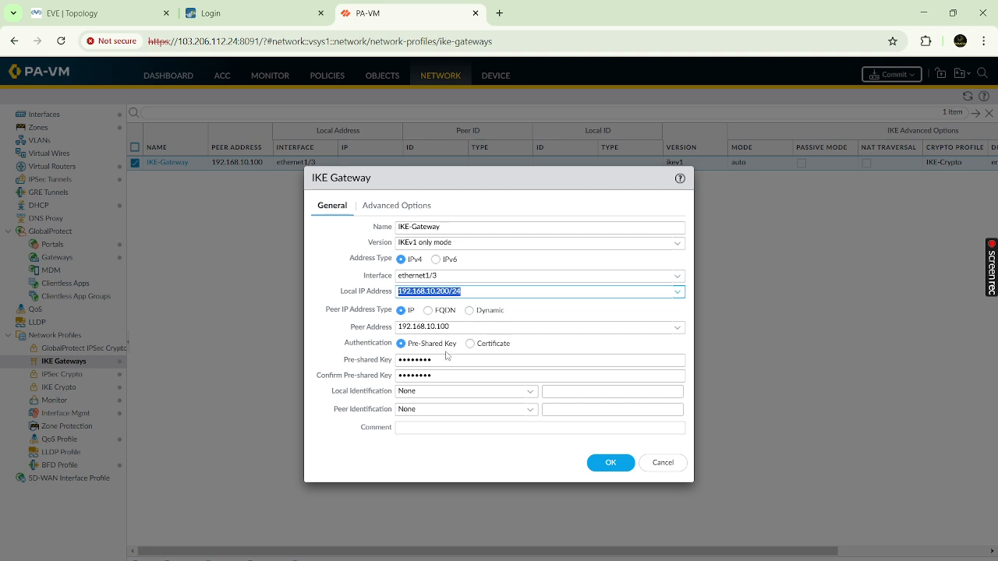
pyautogui.moveTo(440, 356); pyautogui.dragTo(377, 364)
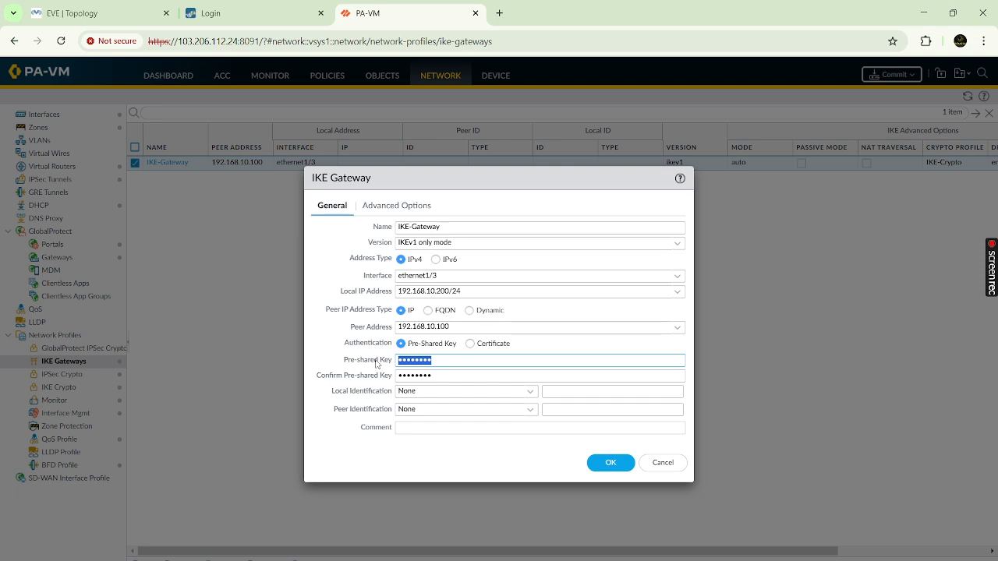
pyautogui.write('c')
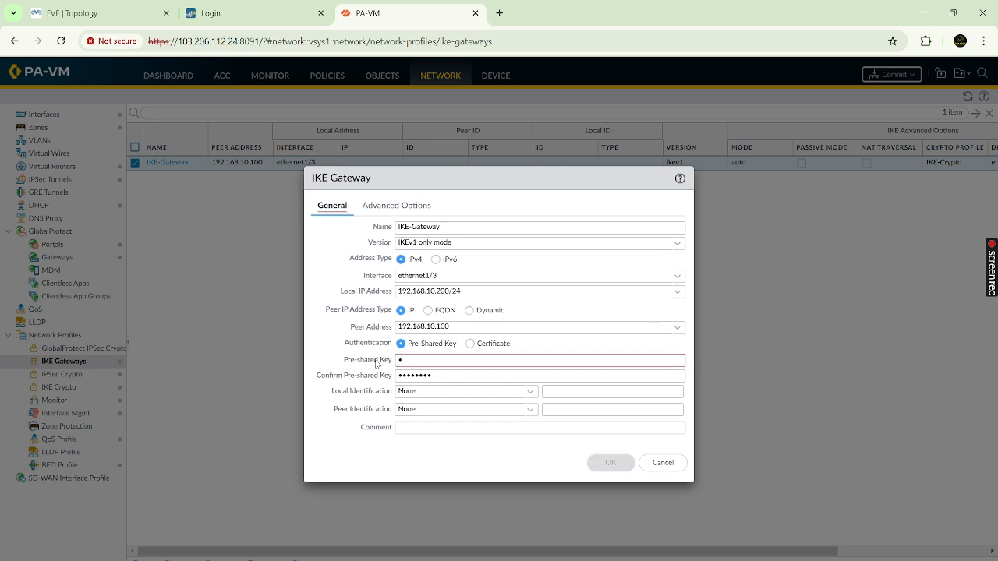
pyautogui.write('isco123')
pyautogui.press('Tab')
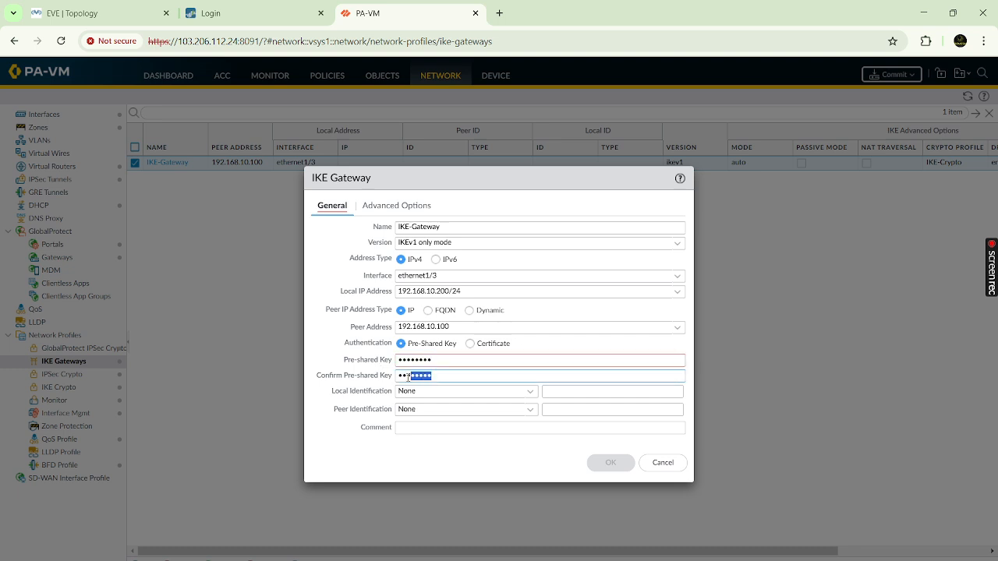
pyautogui.write('cisco12')
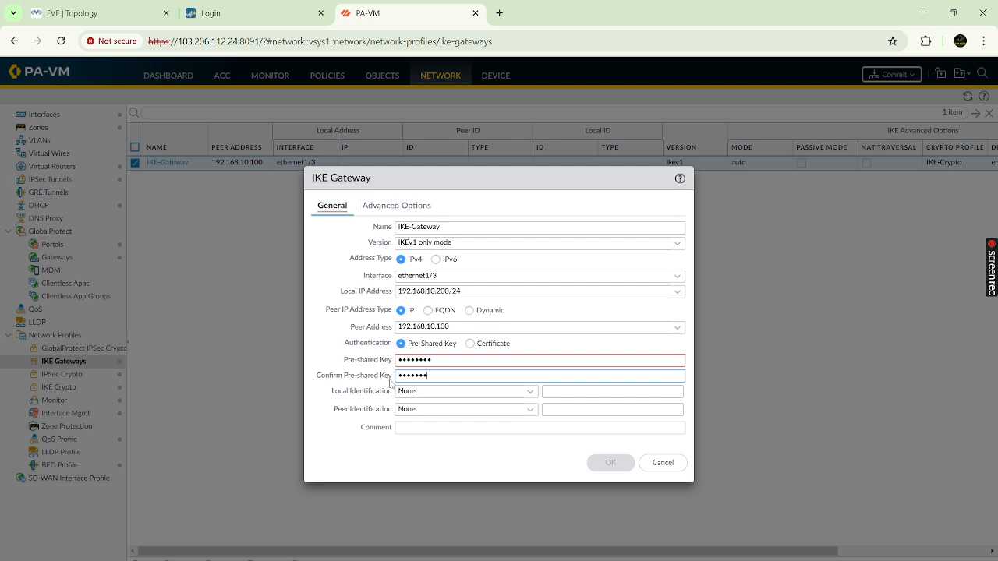
pyautogui.write('3')
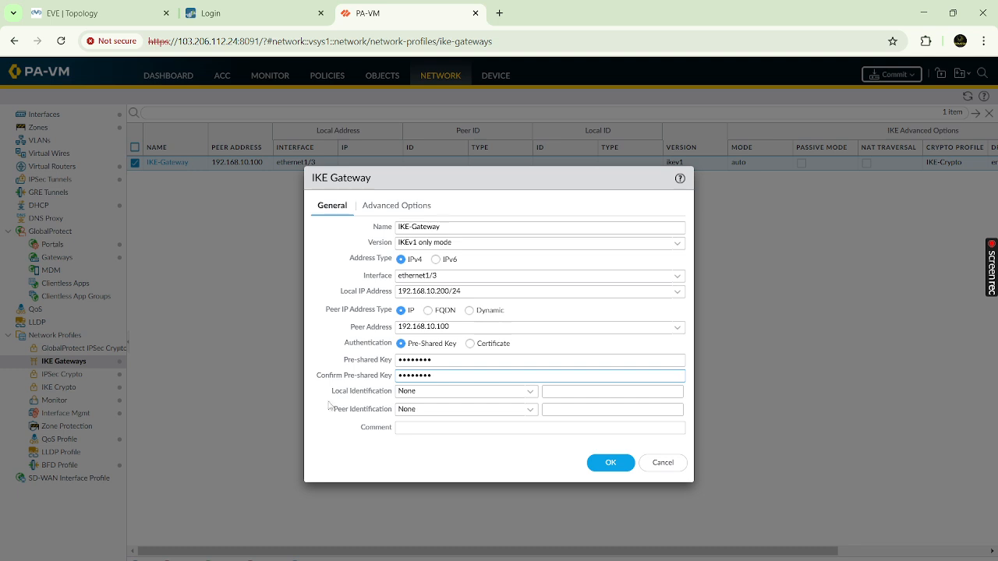
pyautogui.click(385, 207)
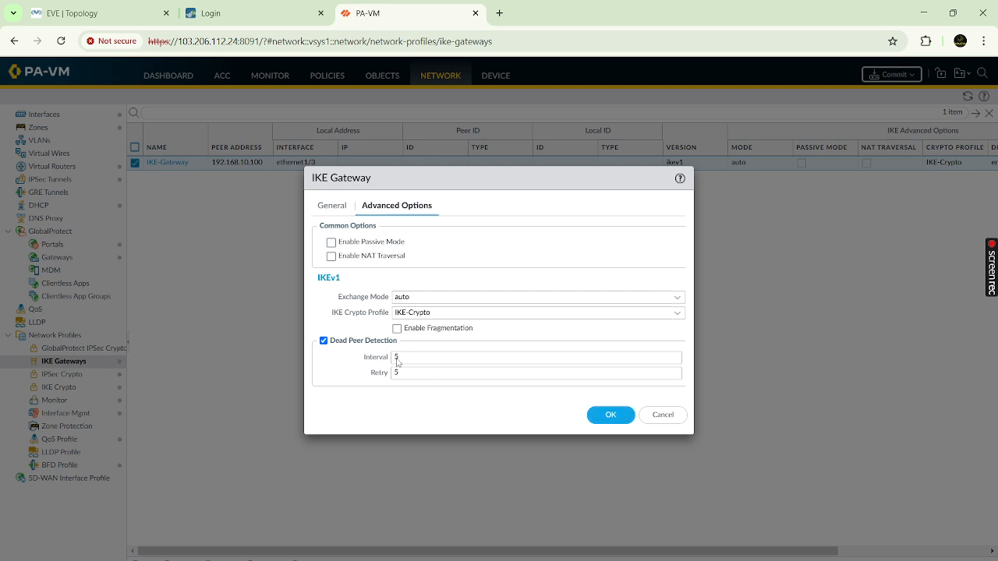
pyautogui.click(613, 415)
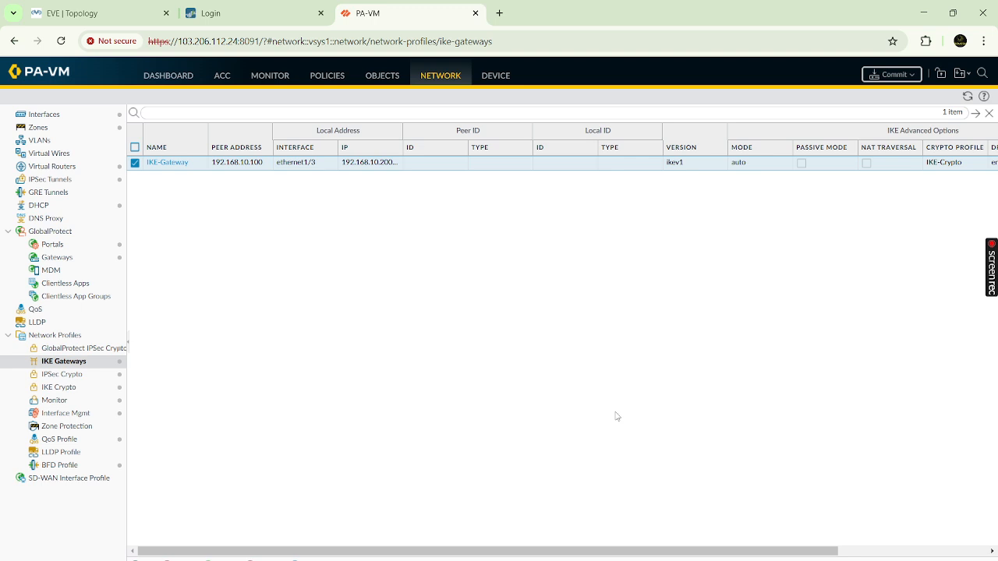
pyautogui.click(53, 181)
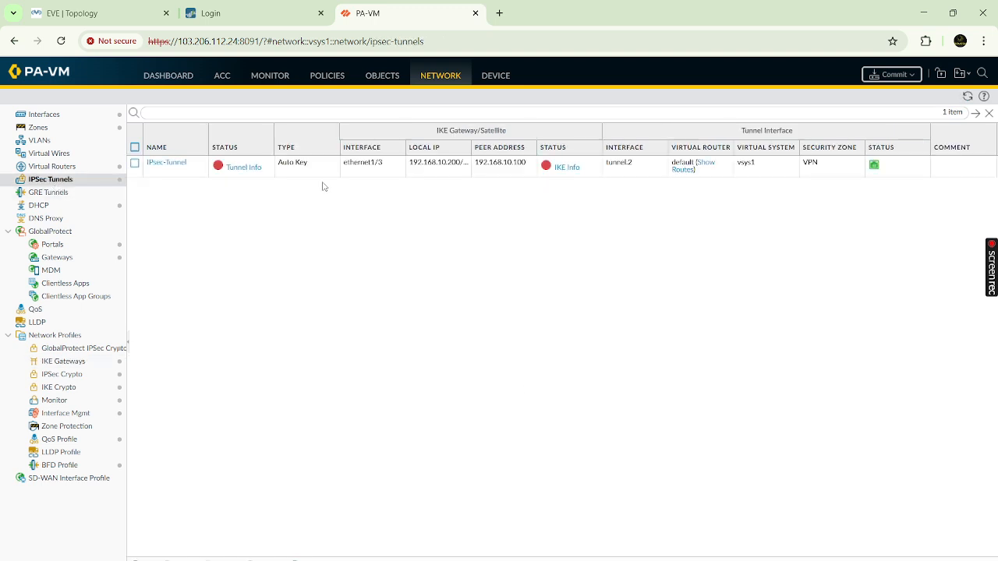
# - Confirm IPSec-Tunnel uses tunnel.2 with no proxy IDs, and save it unchanged
pyautogui.click(176, 163)
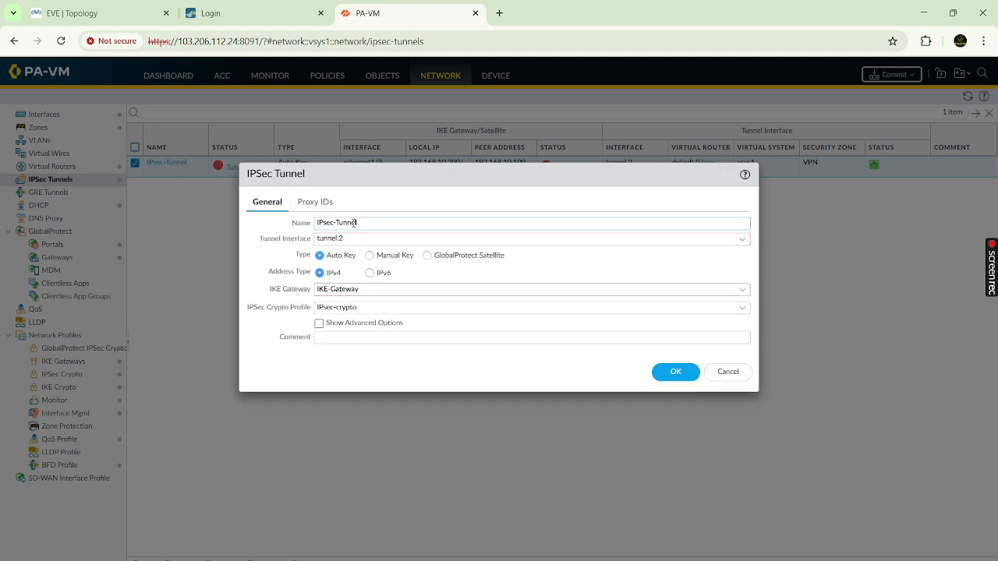
pyautogui.click(341, 235)
pyautogui.click(279, 229)
pyautogui.click(357, 239)
pyautogui.click(268, 225)
pyautogui.click(315, 204)
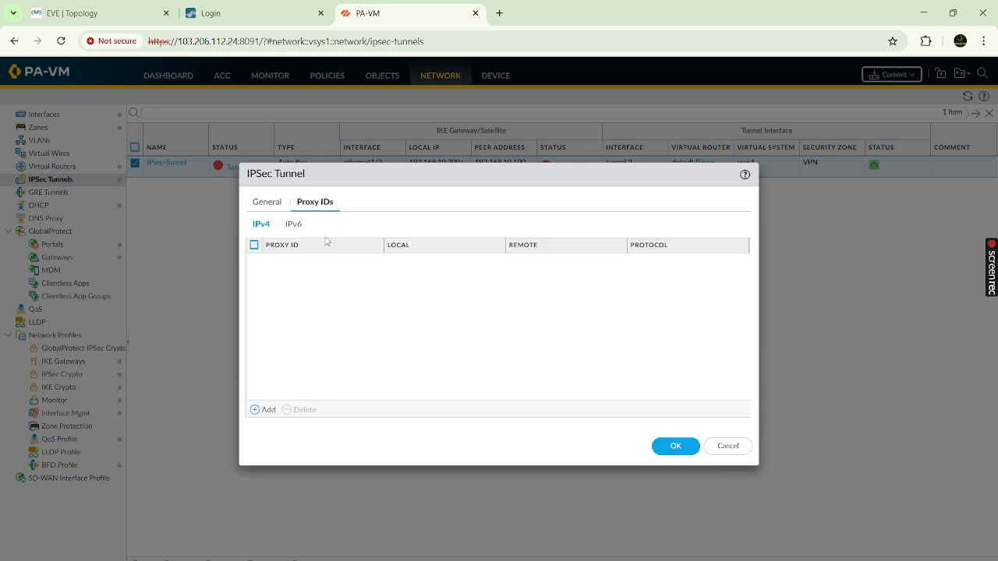
pyautogui.click(266, 202)
pyautogui.click(691, 372)
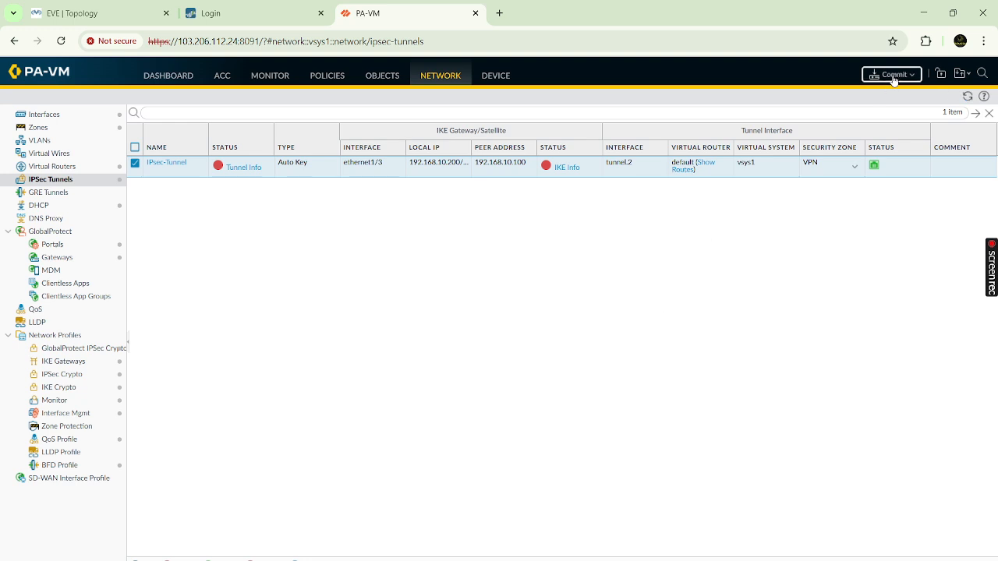
# - Commit all pending changes on the second firewall
pyautogui.click(894, 75)
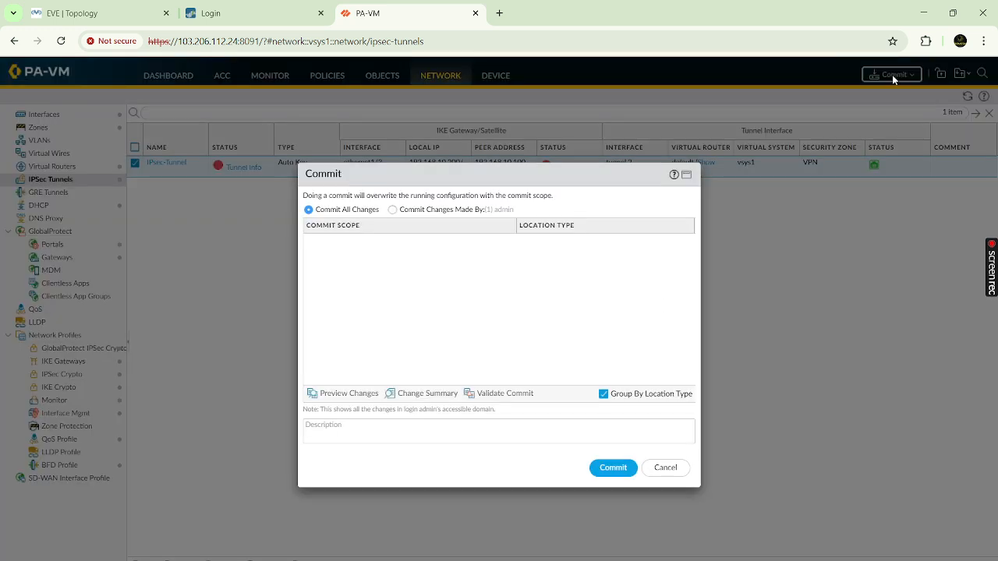
pyautogui.click(609, 472)
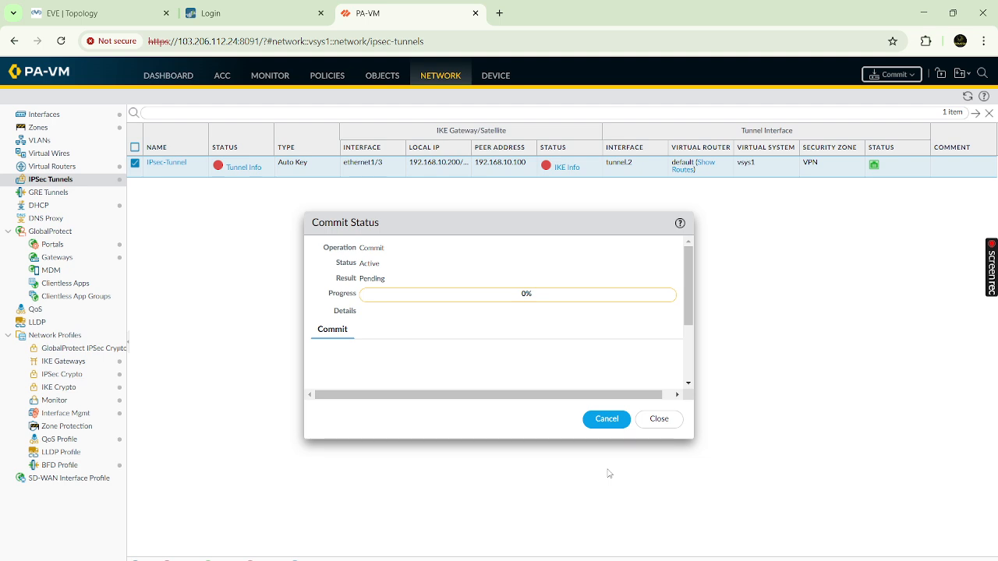
pyautogui.click(78, 12)
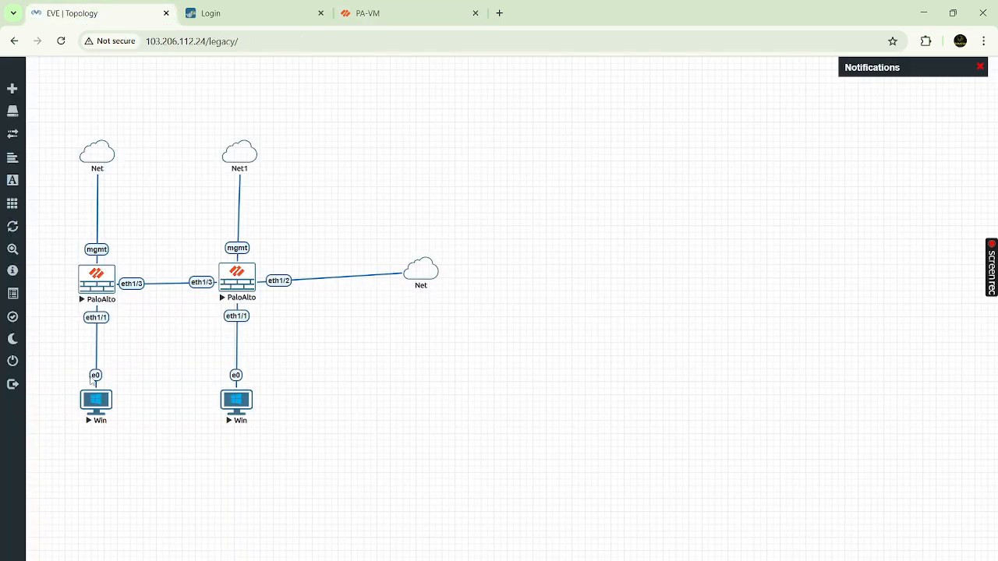
# - Start and cancel a console for the left Win host, returning to the pending commit
pyautogui.rightClick(101, 407)
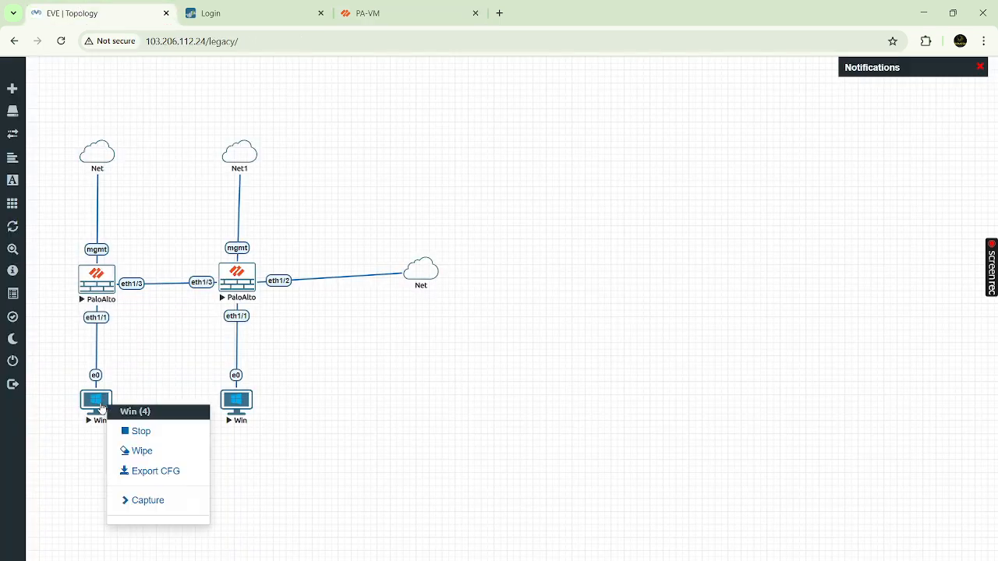
pyautogui.click(87, 435)
pyautogui.click(98, 405)
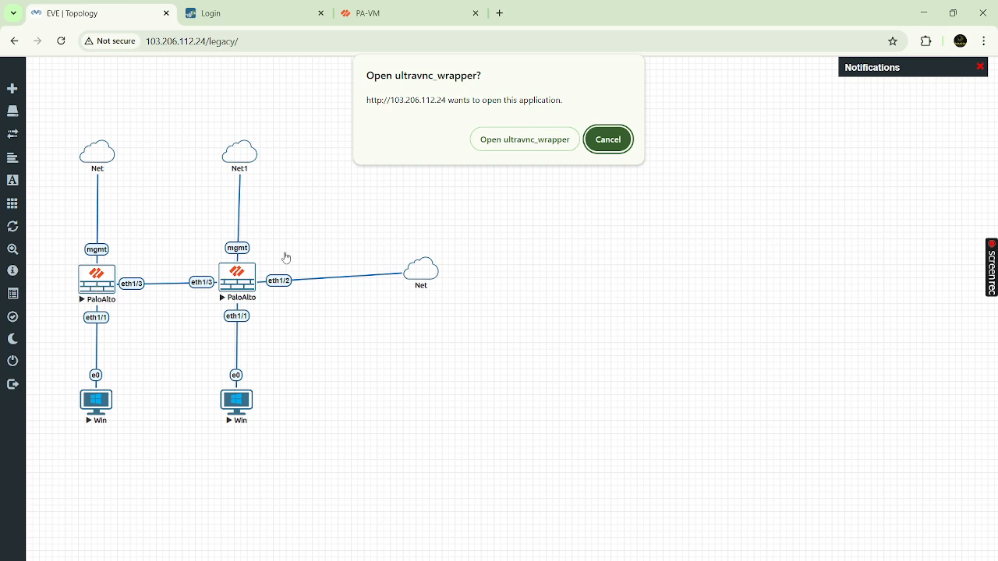
pyautogui.click(613, 138)
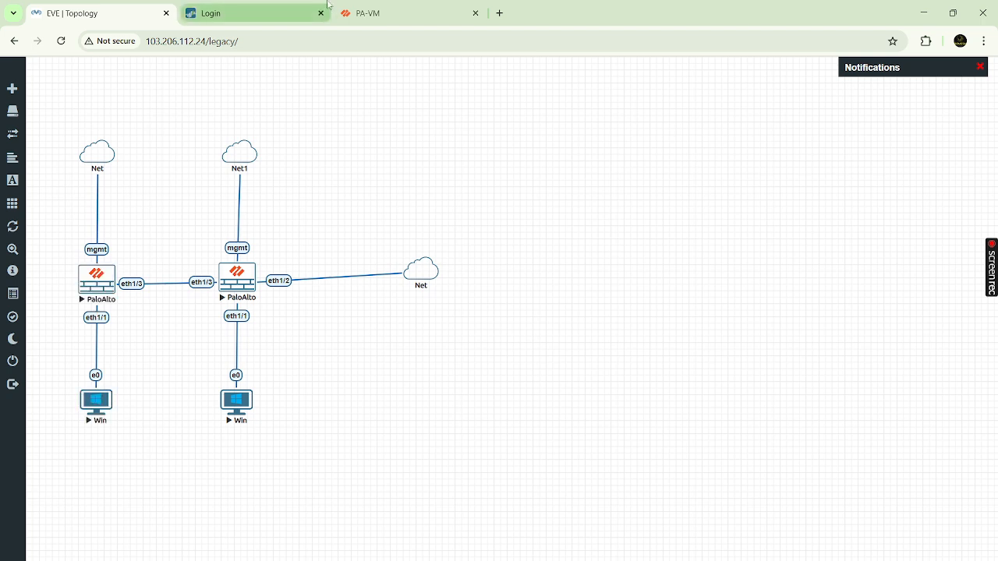
pyautogui.click(402, 14)
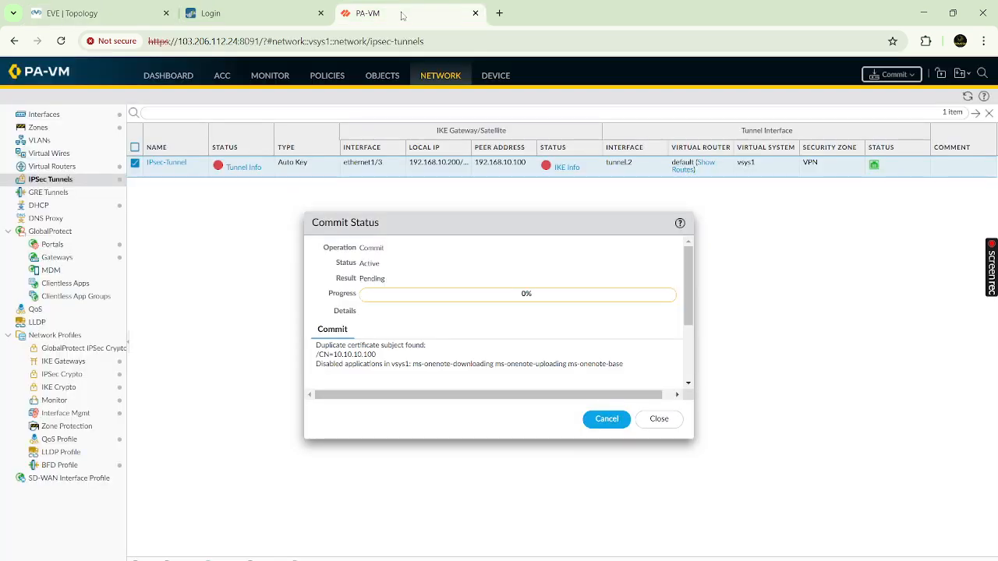
# - Log in to the second firewall with the admin account and dismiss the credential warnings
pyautogui.click(264, 15)
pyautogui.click(490, 254)
pyautogui.write('admin')
pyautogui.press('Tab')
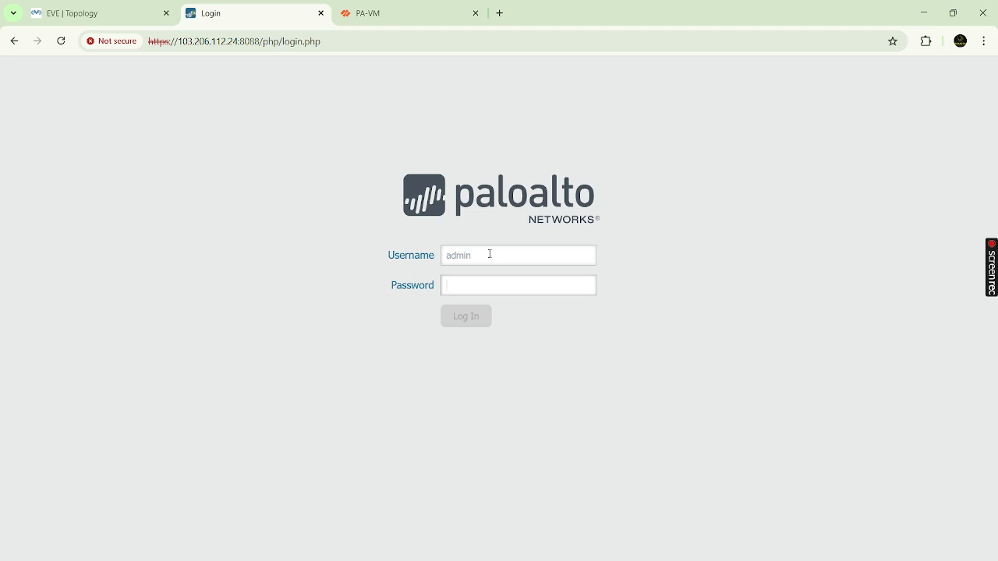
pyautogui.write('admin')
pyautogui.press('Return')
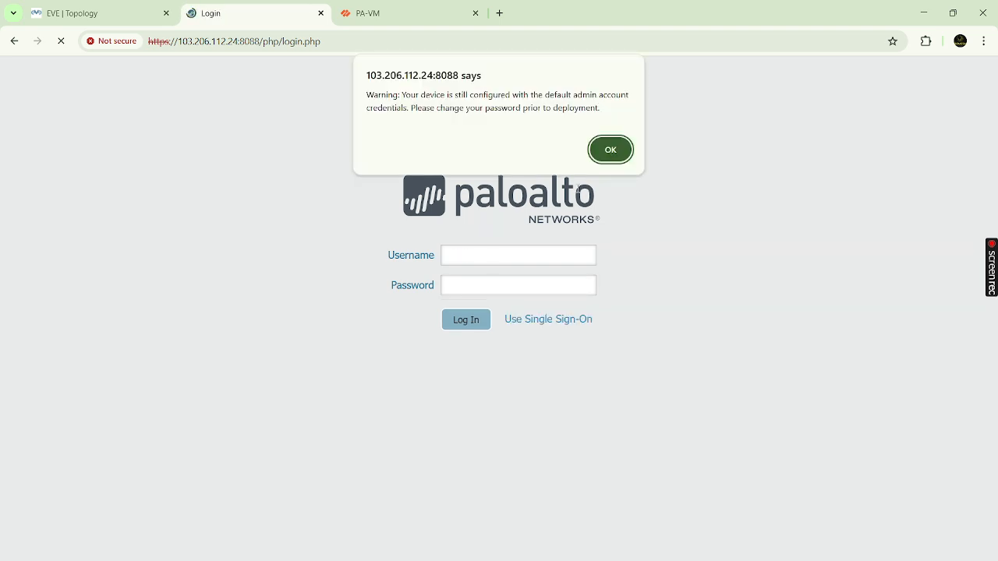
pyautogui.click(615, 150)
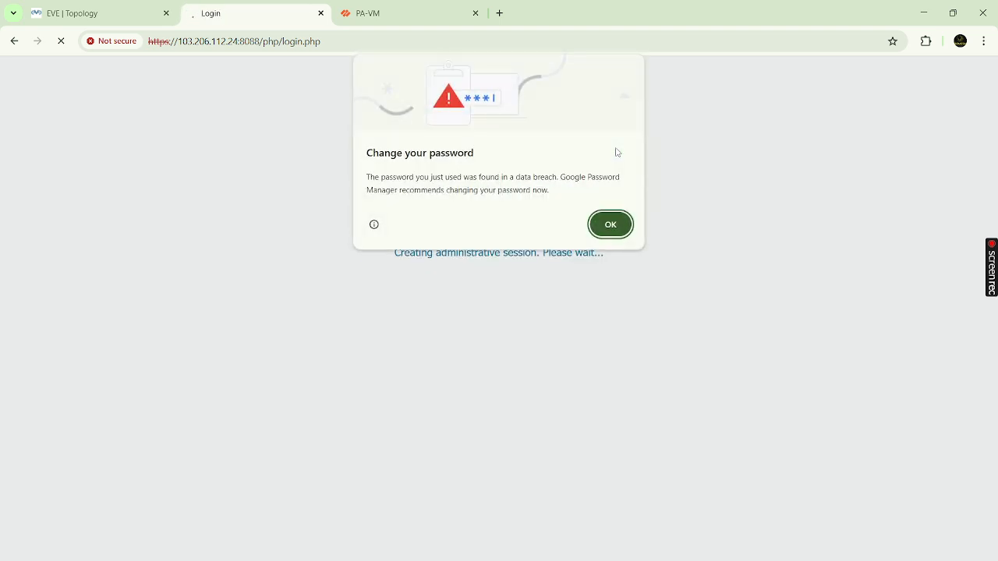
pyautogui.click(611, 226)
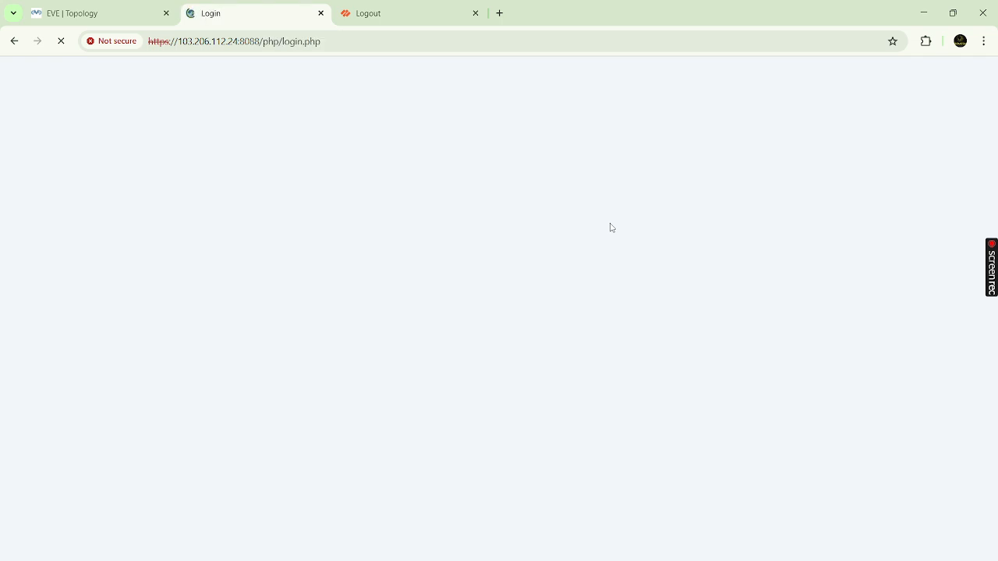
# - Sign in again, dismiss both warnings, and close the PAN-OS 8.1 welcome notice
pyautogui.write('dmin')
pyautogui.press('Tab')
pyautogui.write('passn')
pyautogui.press('Return')
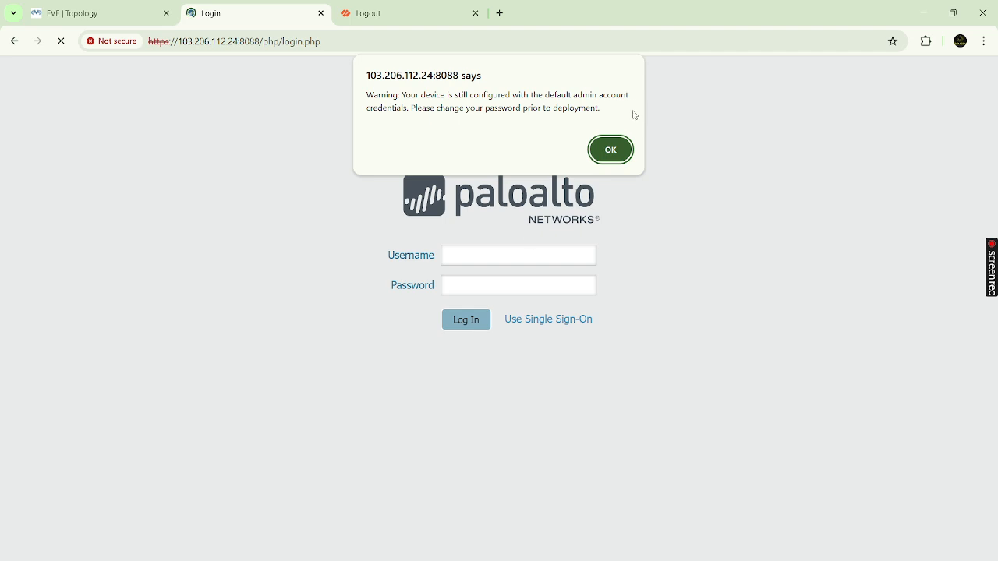
pyautogui.click(617, 150)
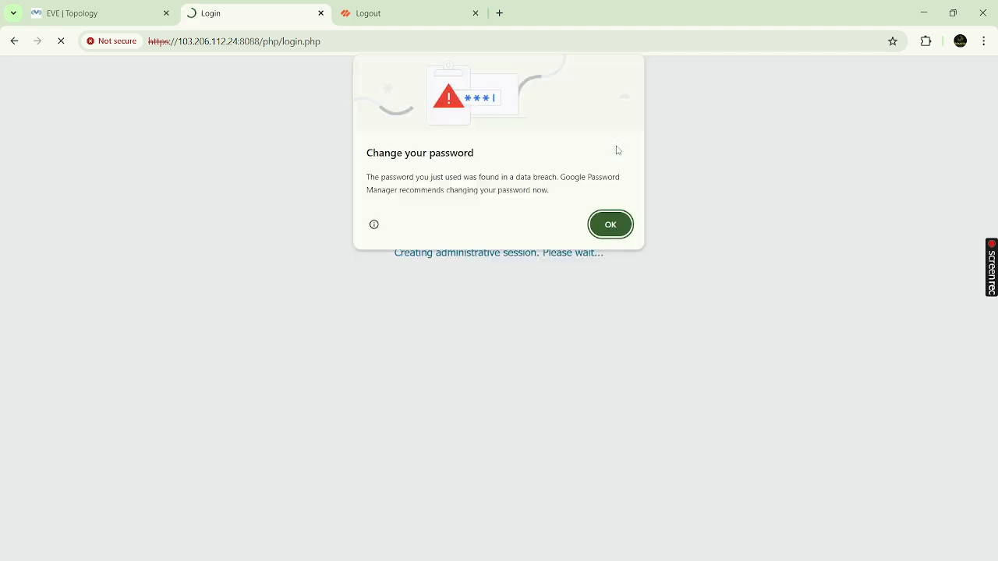
pyautogui.click(611, 225)
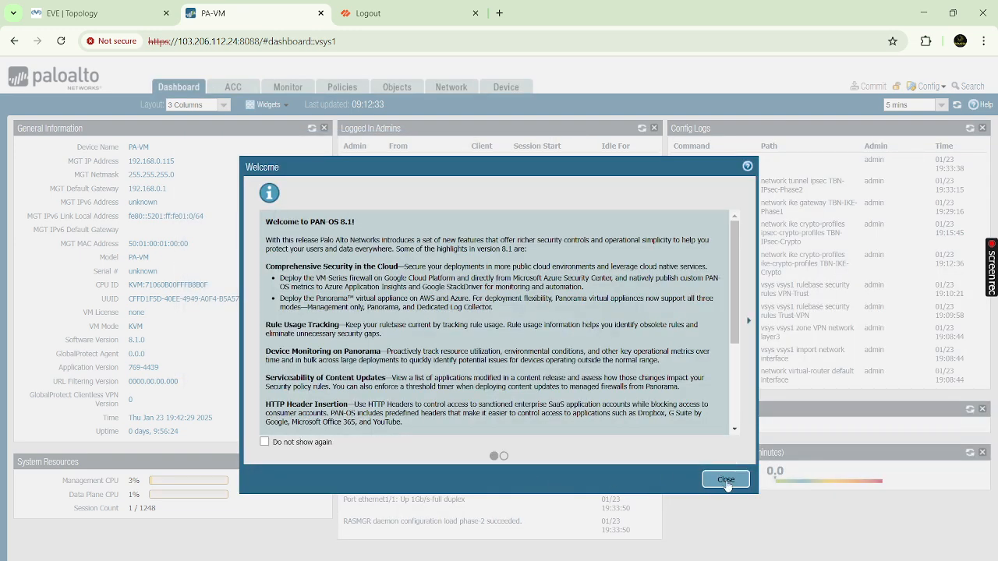
pyautogui.click(720, 478)
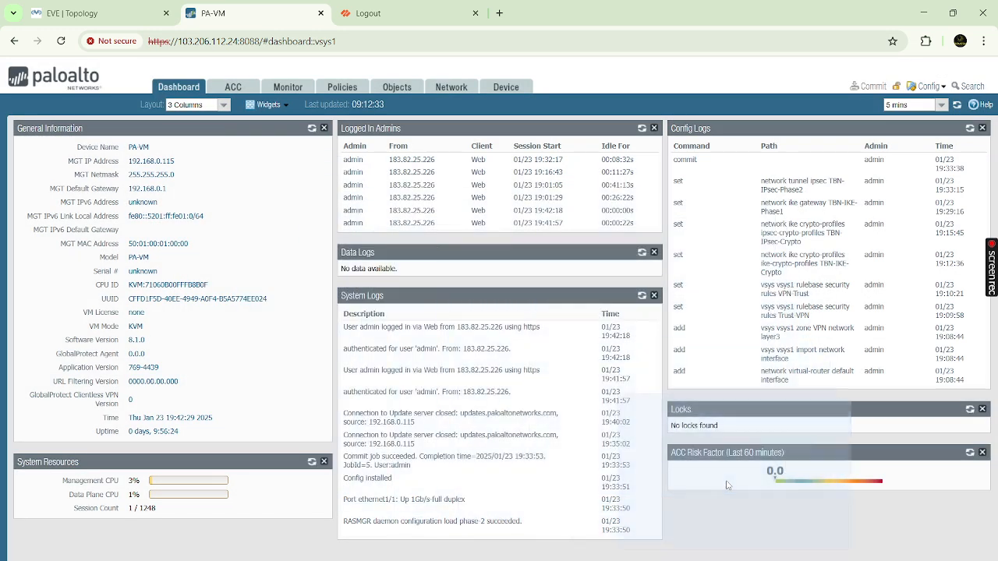
# - Review the Ethernet interfaces under Network > Interfaces, then view the empty DHCP Server page
pyautogui.click(452, 87)
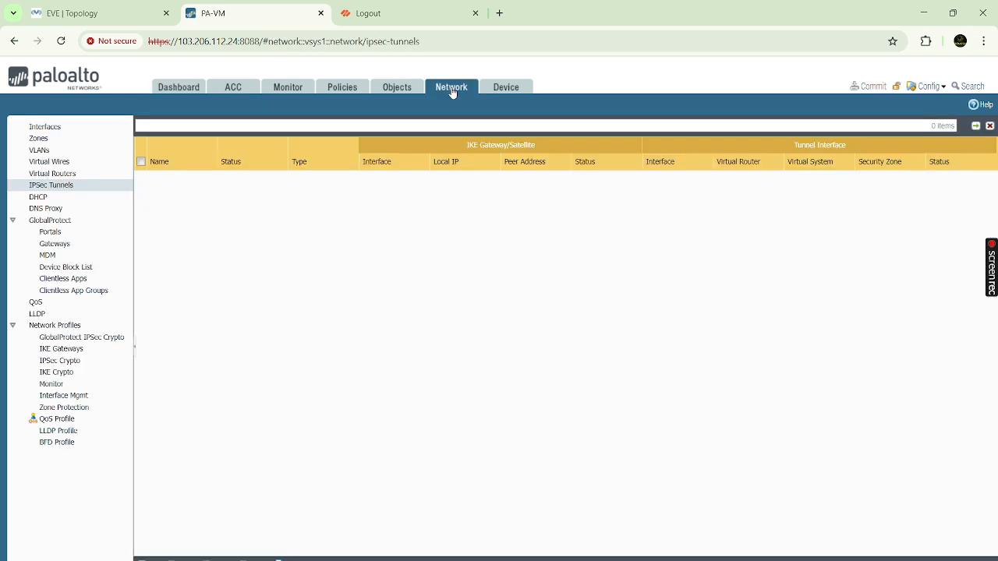
pyautogui.click(51, 128)
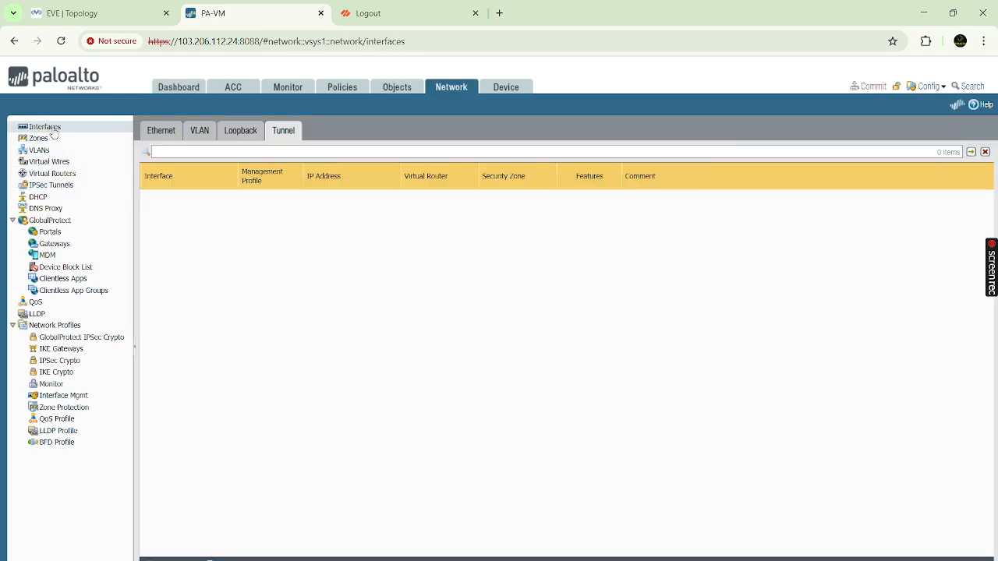
pyautogui.click(169, 133)
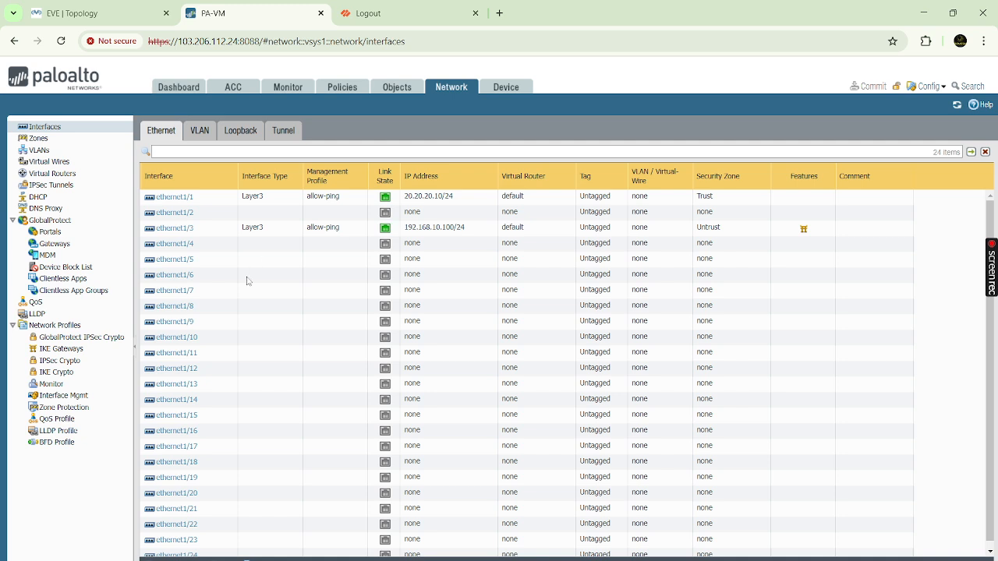
pyautogui.click(63, 198)
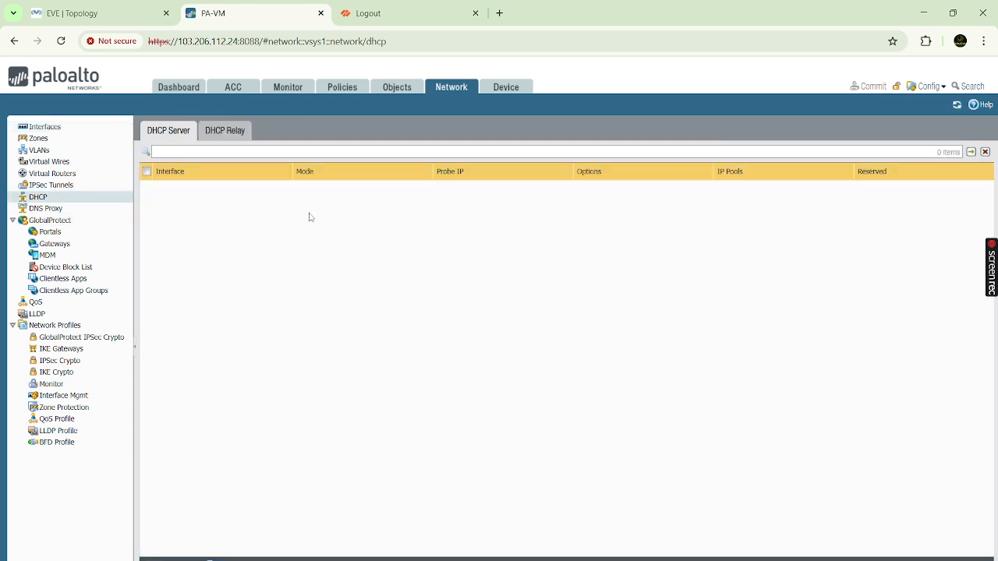
pyautogui.click(115, 18)
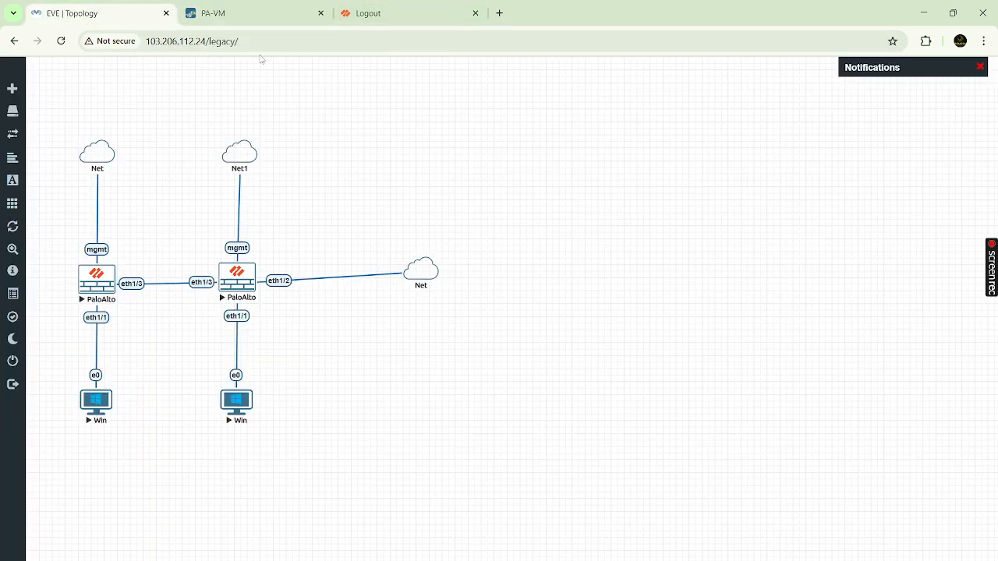
# - Open the left Windows node's VNC console from the topology and log in with the account password
pyautogui.click(265, 21)
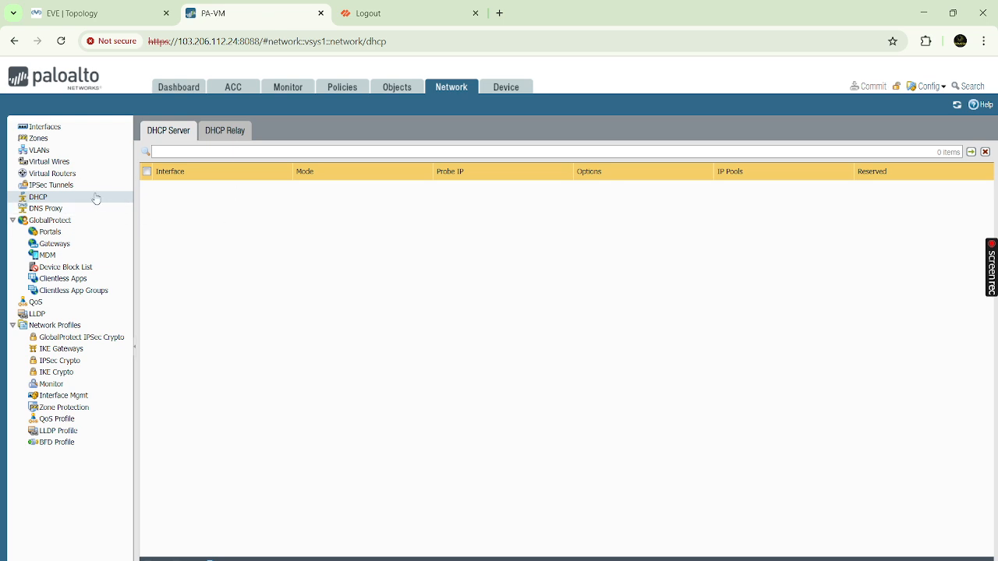
pyautogui.click(107, 14)
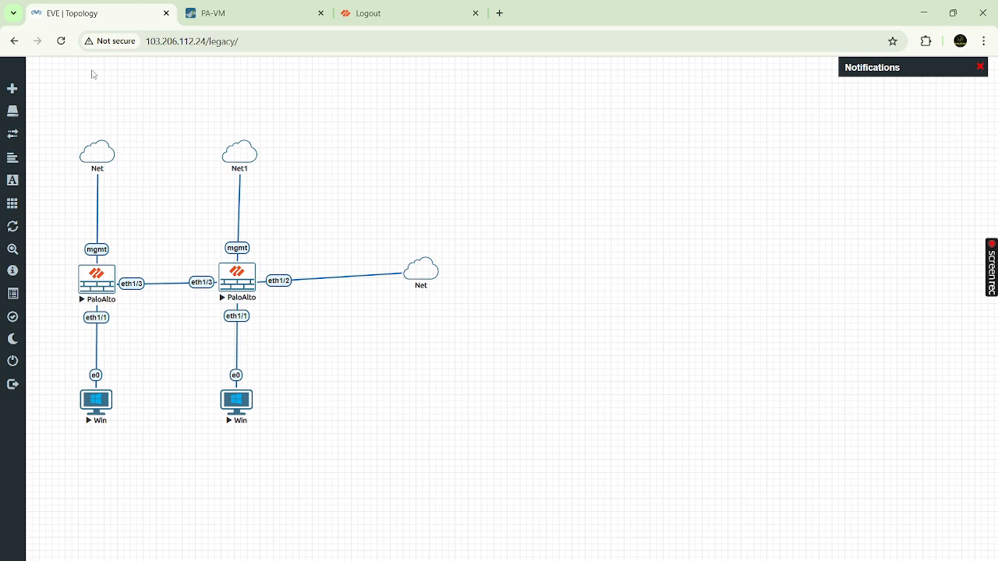
pyautogui.rightClick(100, 404)
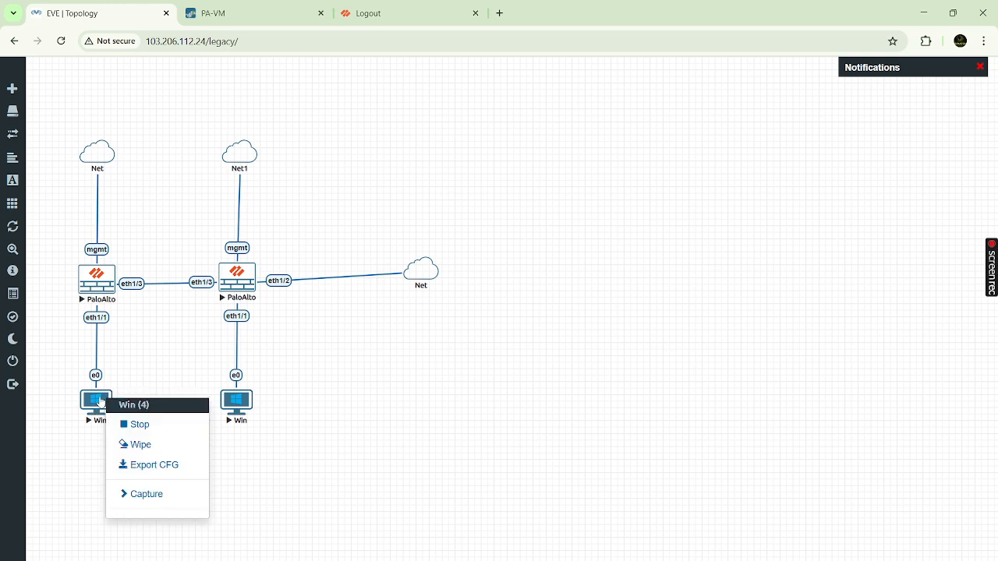
pyautogui.click(162, 364)
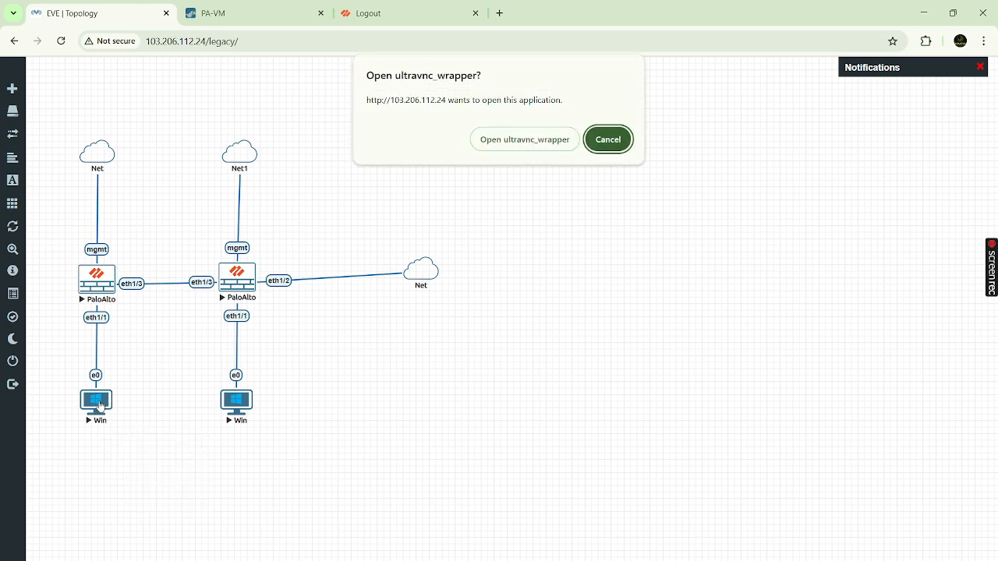
pyautogui.click(528, 139)
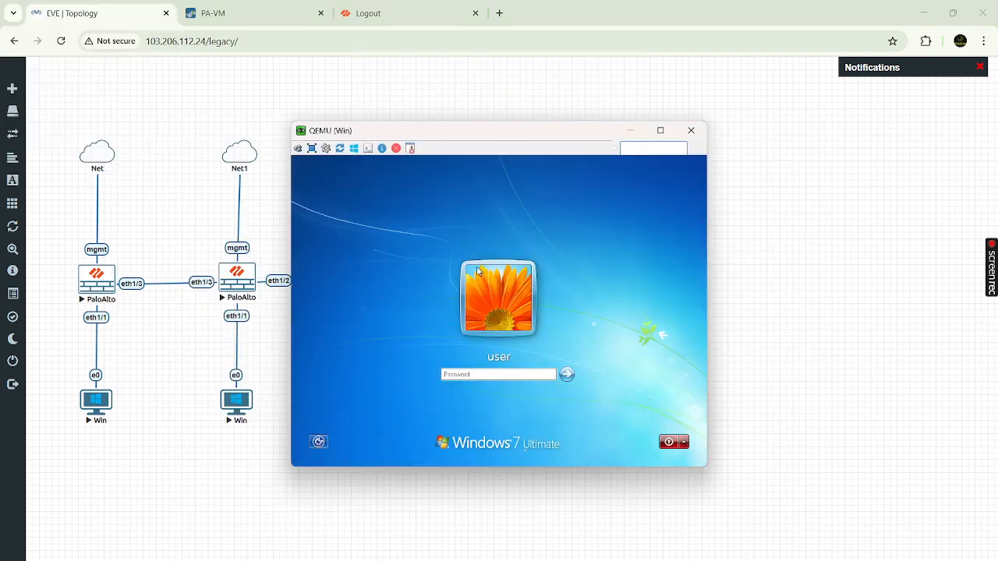
pyautogui.write('•••••••')
pyautogui.press('Return')
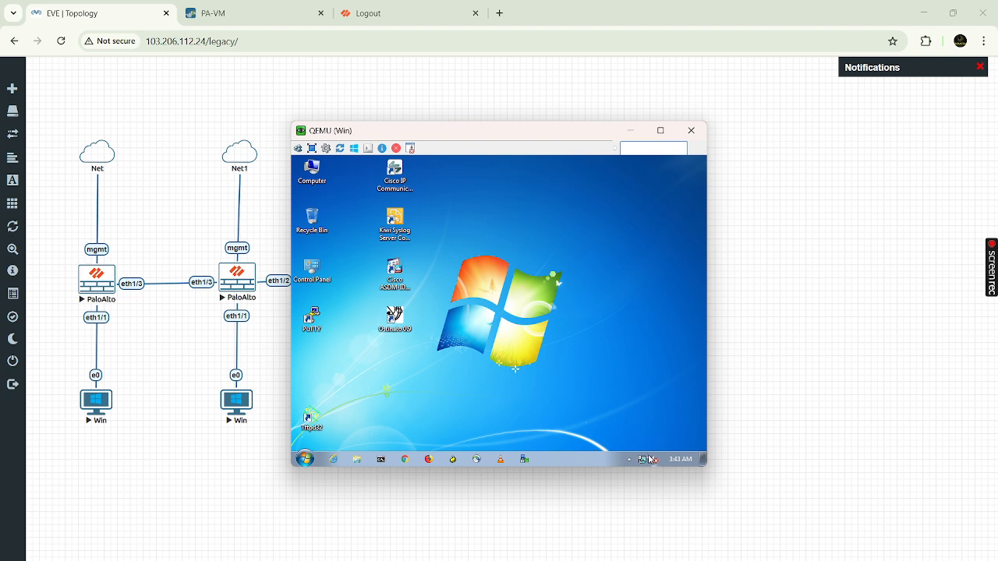
# - Open the Local Area Connection's IPv4 properties via Network and Sharing Center adapter settings
pyautogui.moveTo(641, 461)
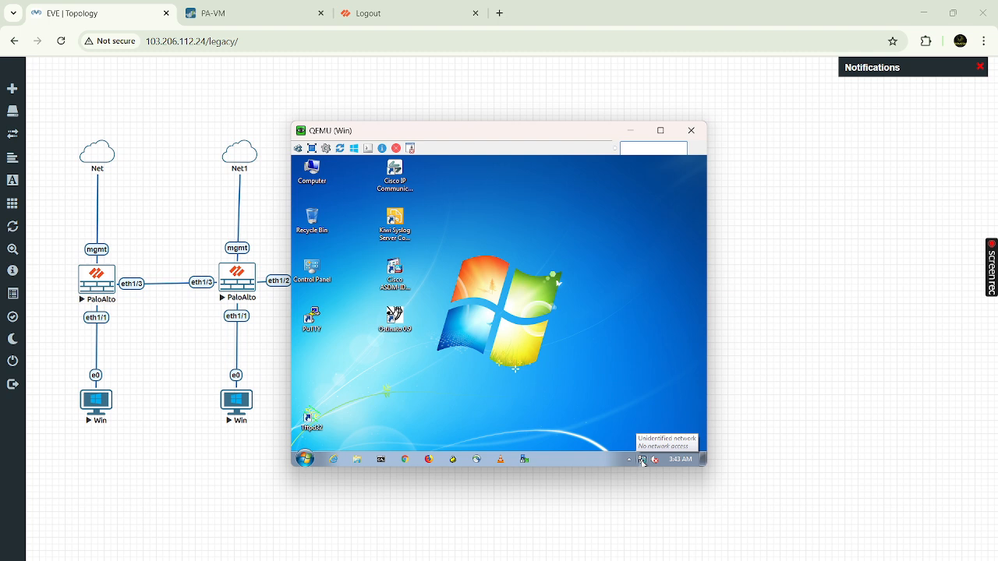
pyautogui.click(642, 460)
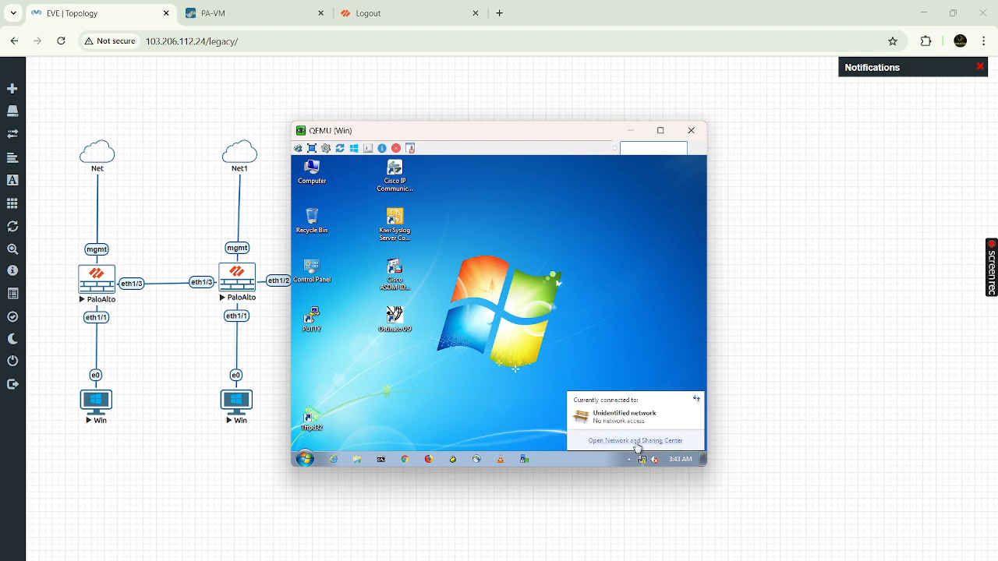
pyautogui.click(636, 441)
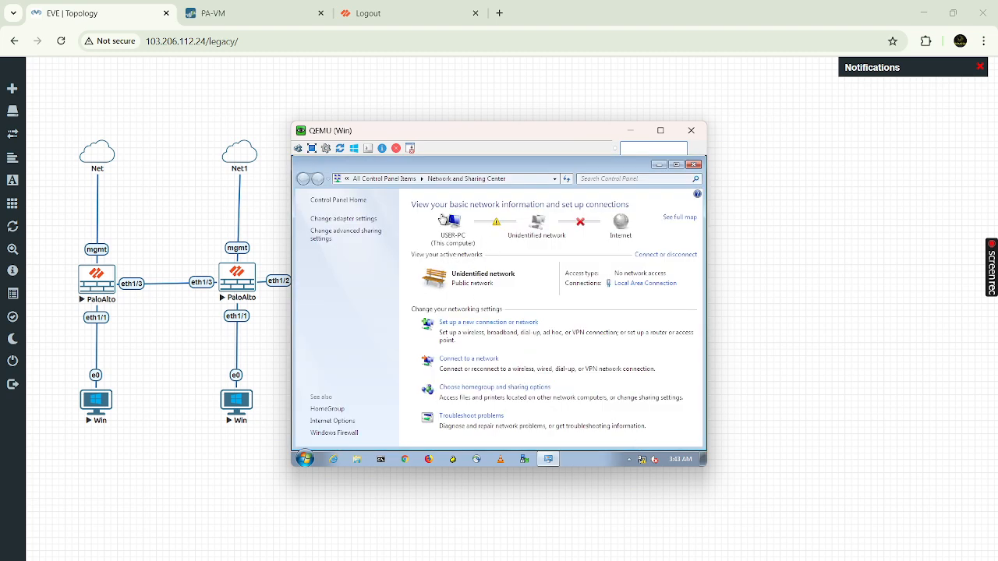
pyautogui.click(361, 219)
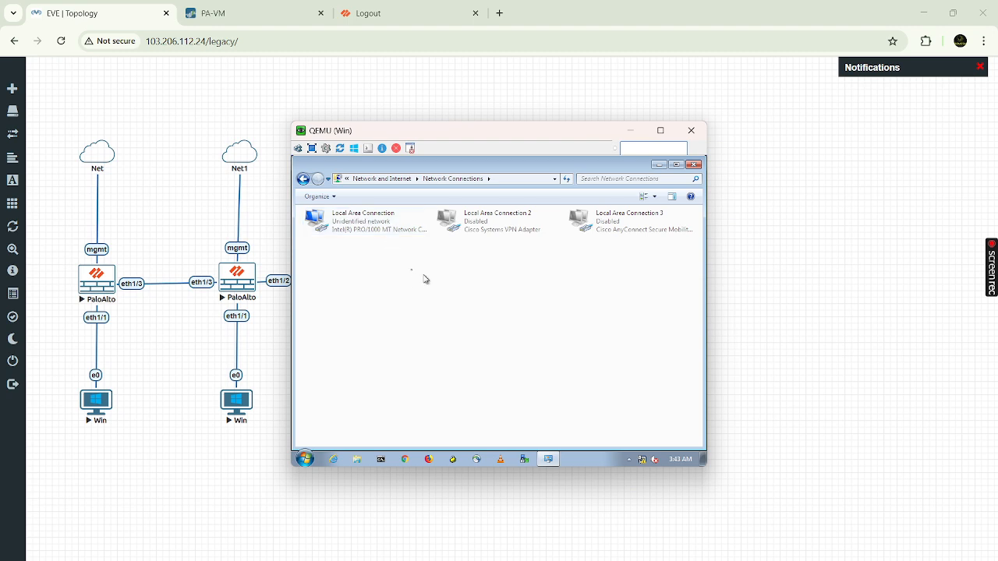
pyautogui.click(371, 219)
pyautogui.rightClick(371, 219)
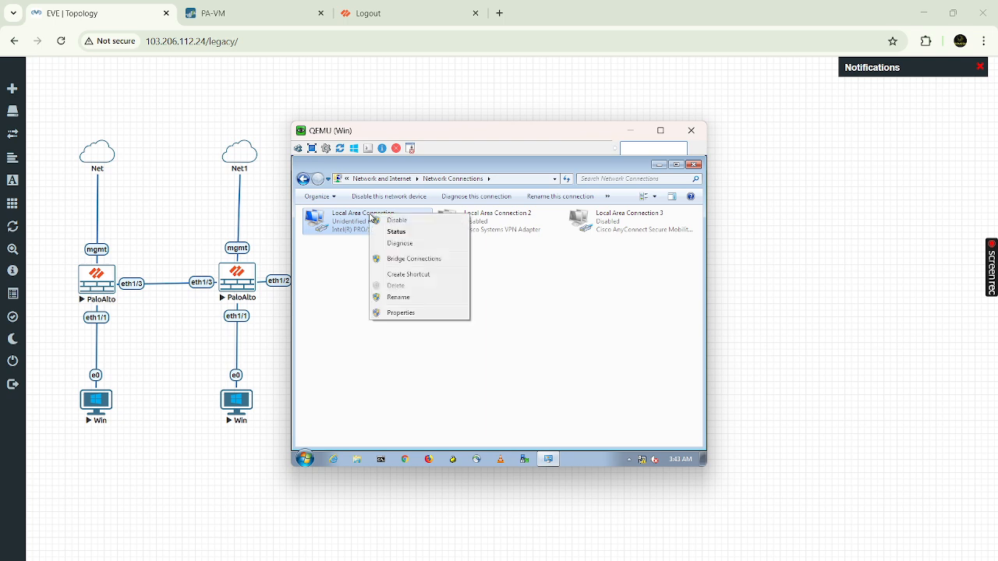
pyautogui.click(402, 314)
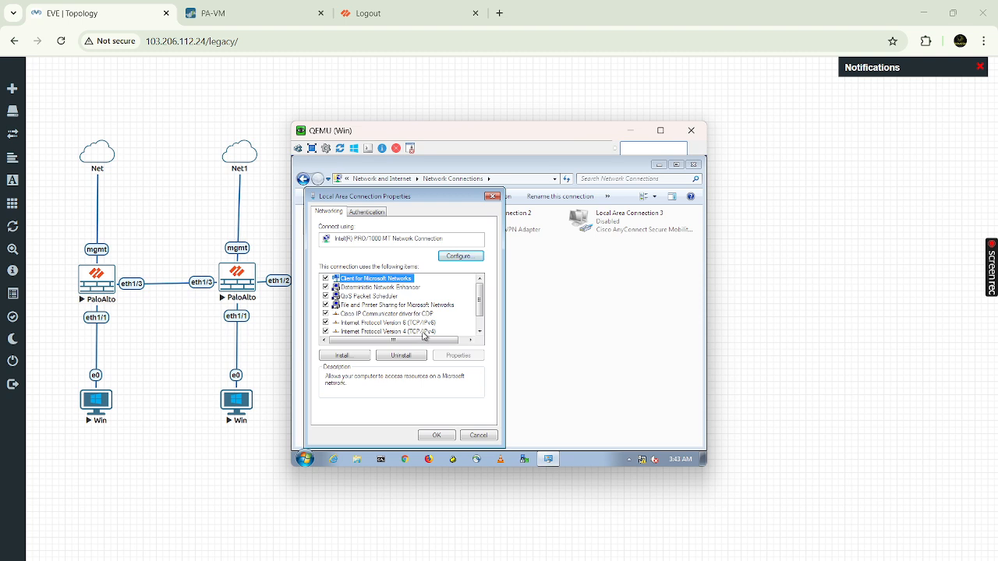
pyautogui.click(424, 332)
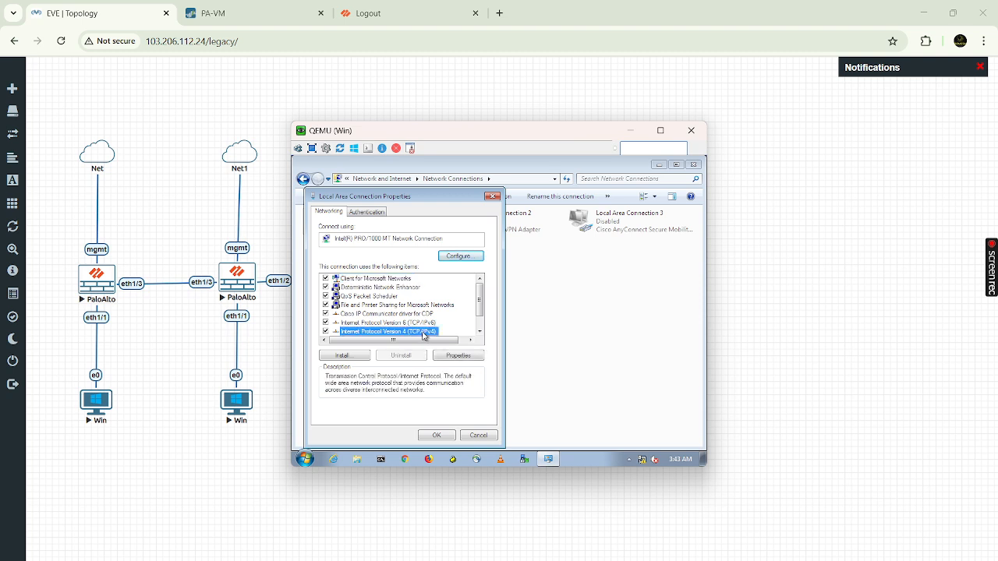
pyautogui.click(460, 356)
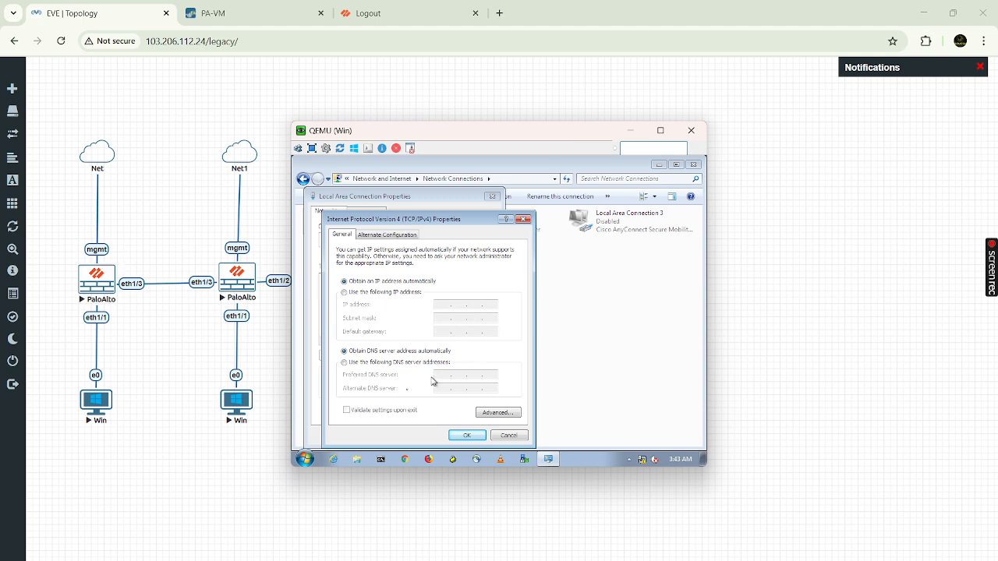
# - Run ipconfig in Command Prompt, showing only autoconfiguration address 169.254.61.16, then minimize it
pyautogui.click(380, 459)
pyautogui.write('ipconfig')
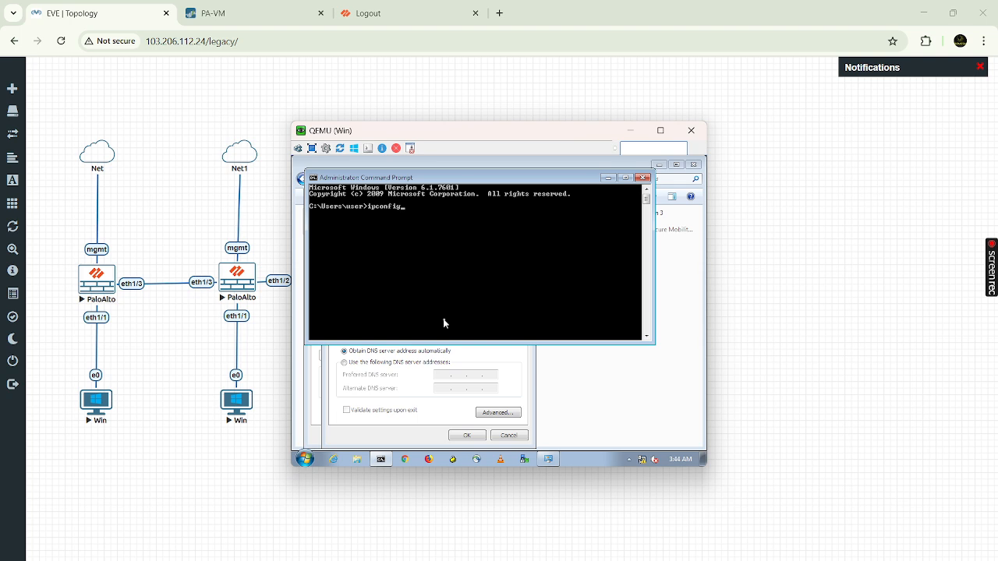
pyautogui.press('Return')
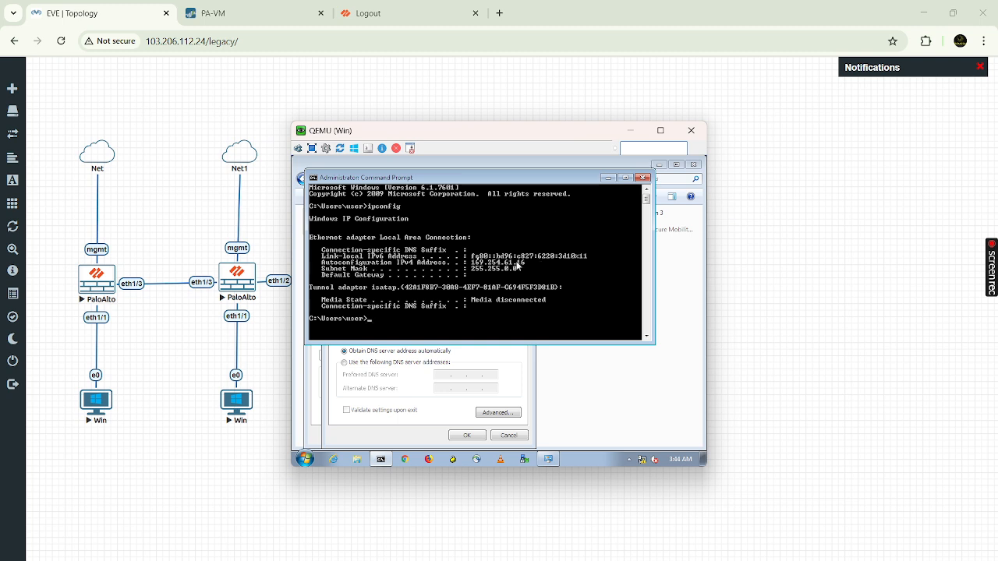
pyautogui.click(608, 179)
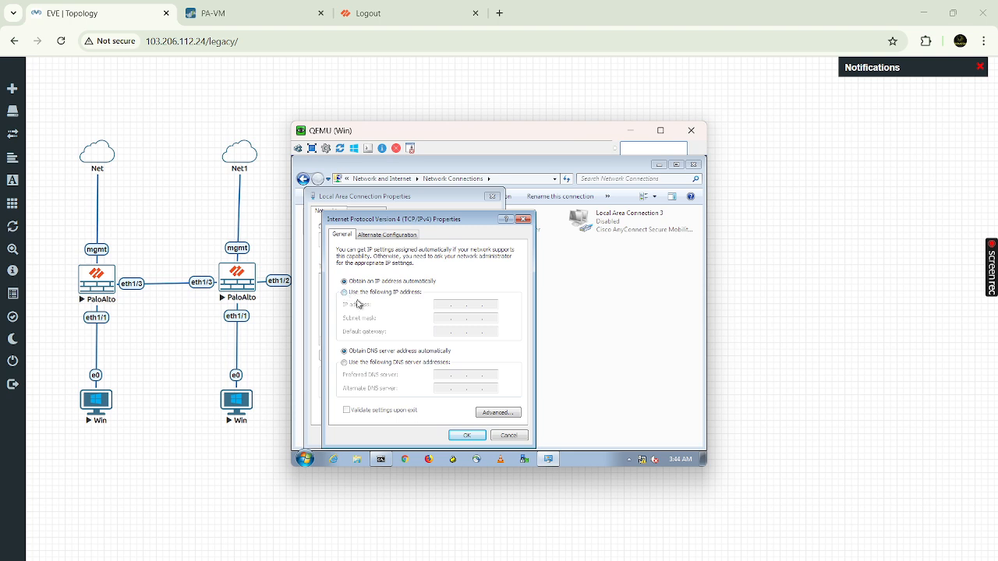
# - Assign static IP 20.20.20.1, mask 255.255.255.0, gateway 20.20.20.10 and apply the IPv4 settings
pyautogui.click(345, 292)
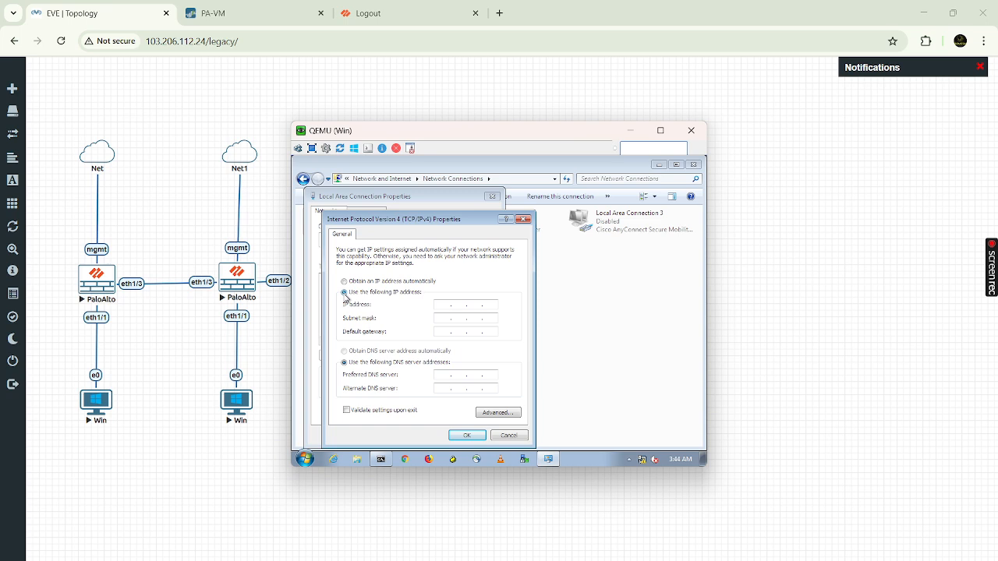
pyautogui.click(443, 305)
pyautogui.write('20.20.2')
pyautogui.click(451, 319)
pyautogui.write('255 . 255 . 255 . 0')
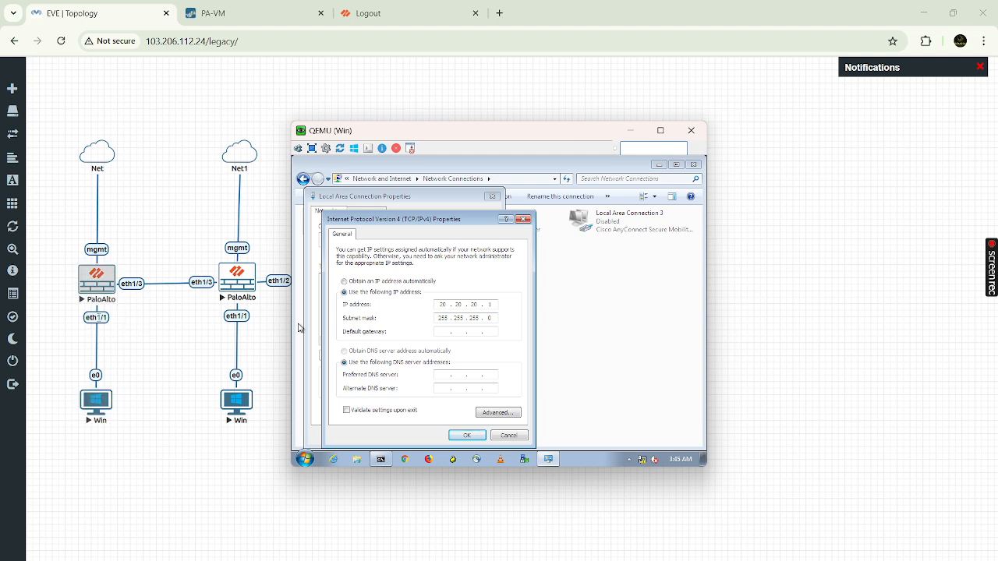
pyautogui.write('20 . 20 . 20 . 10')
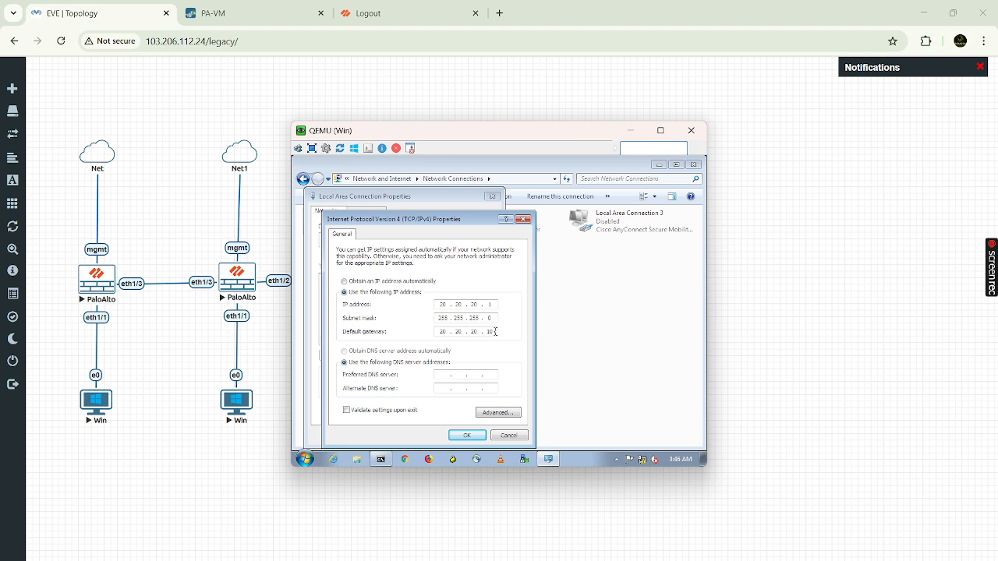
pyautogui.press('Tab')
pyautogui.click(472, 435)
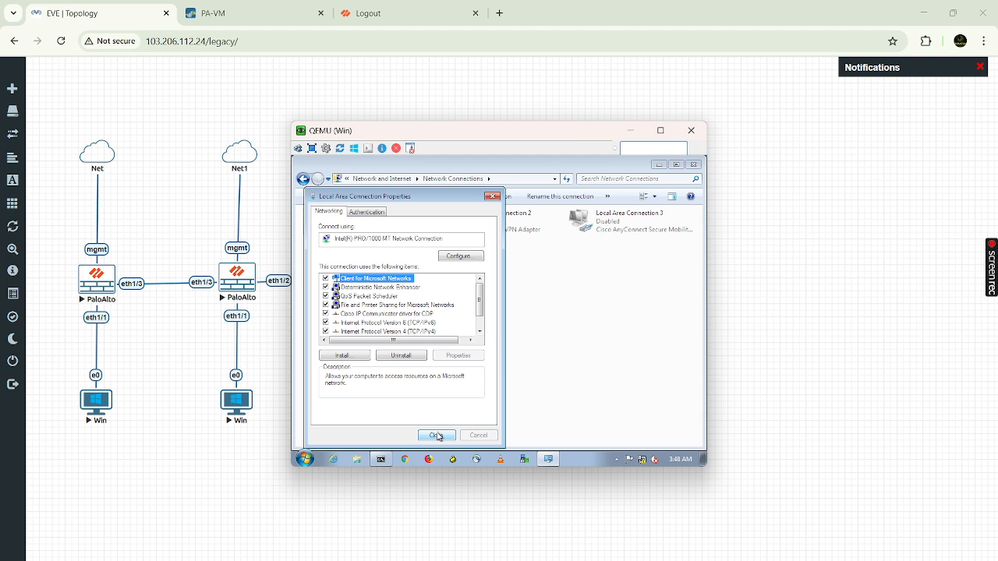
# - Close the adapter properties, restore Command Prompt, and set the new network as a Home network
pyautogui.click(437, 436)
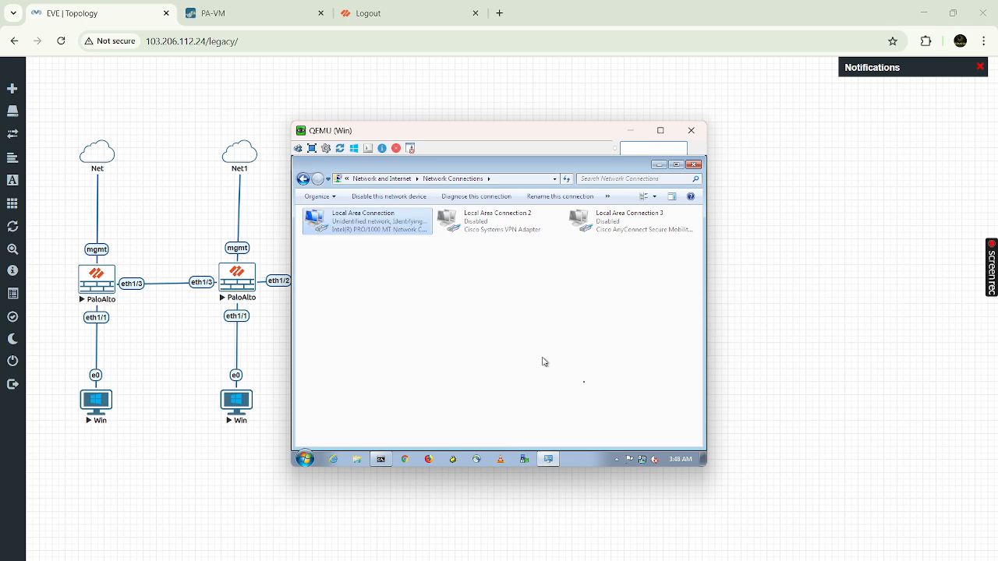
pyautogui.click(381, 459)
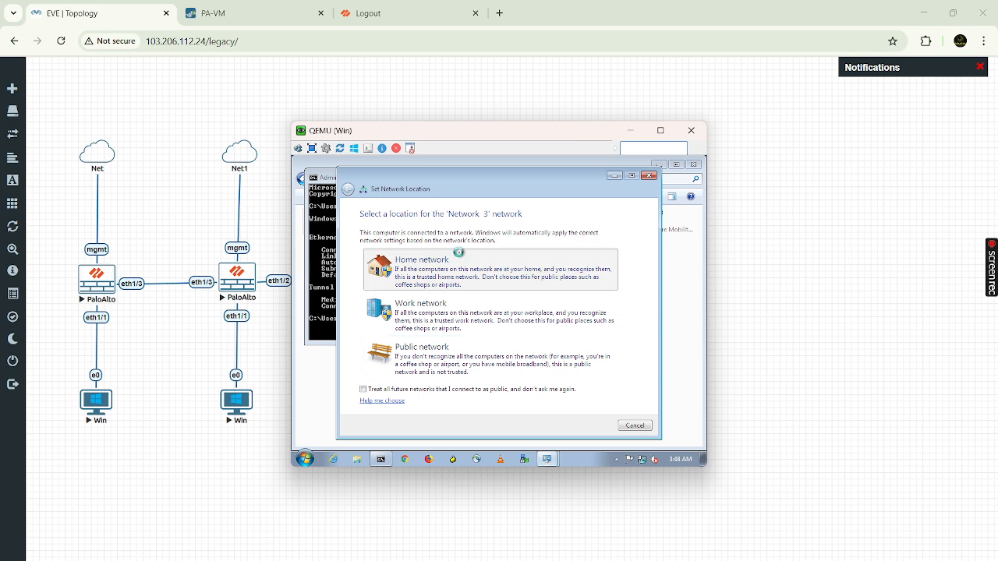
pyautogui.click(465, 263)
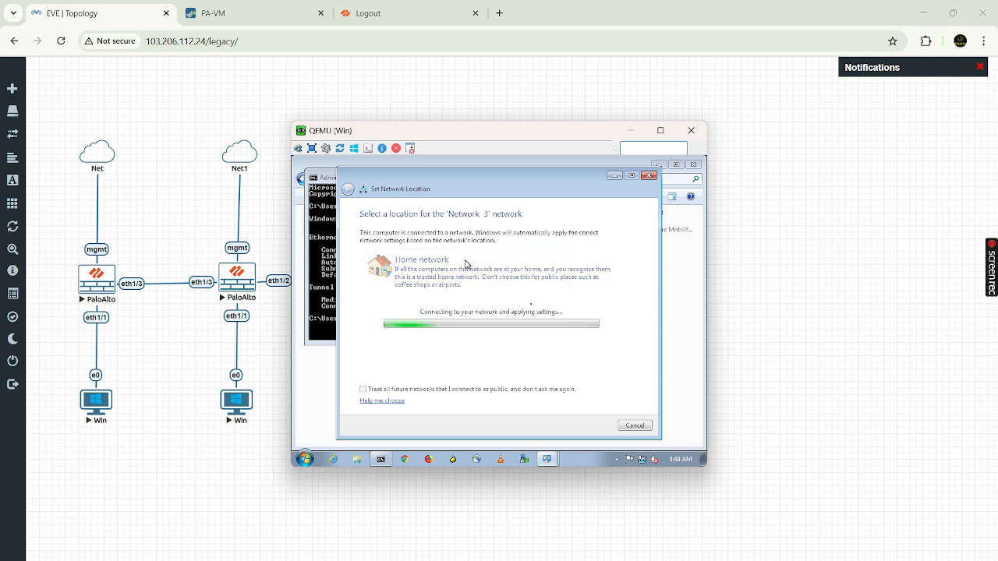
pyautogui.click(634, 426)
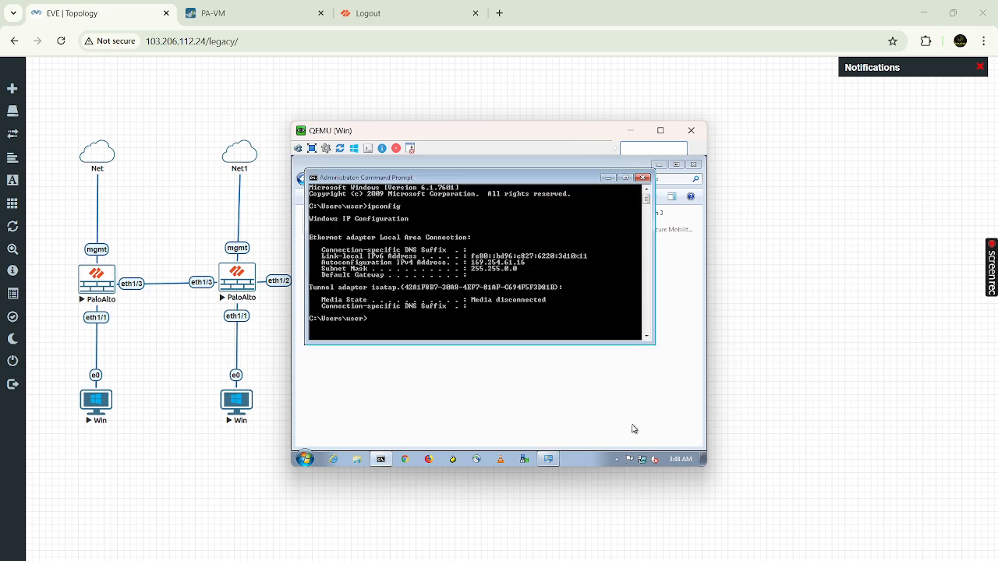
# - Rerun ipconfig to confirm the new address, then ping gateway 20.20.20.10 with 0% loss
pyautogui.press('Up')
pyautogui.press('Return')
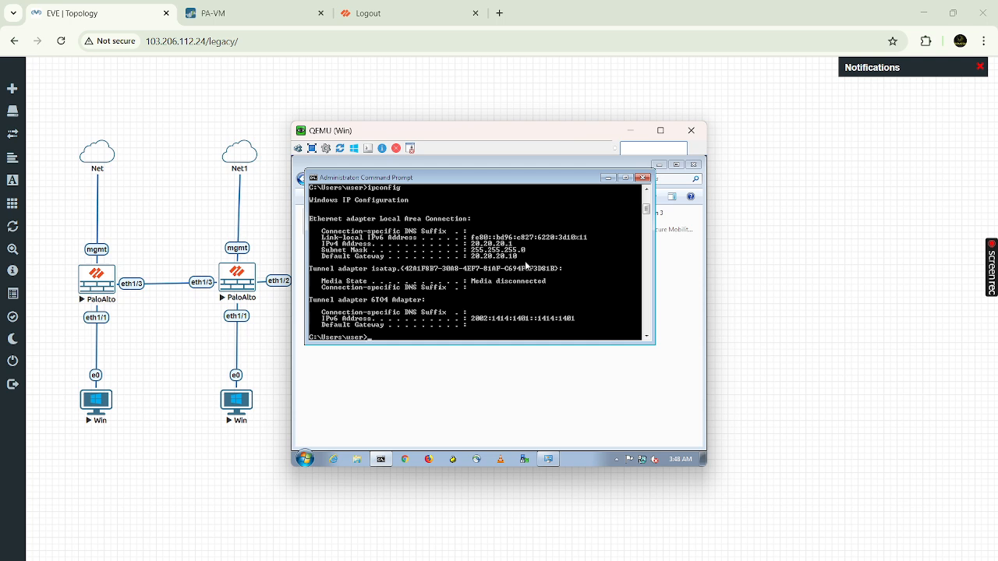
pyautogui.press('Return')
pyautogui.press('Return')
pyautogui.press('Return')
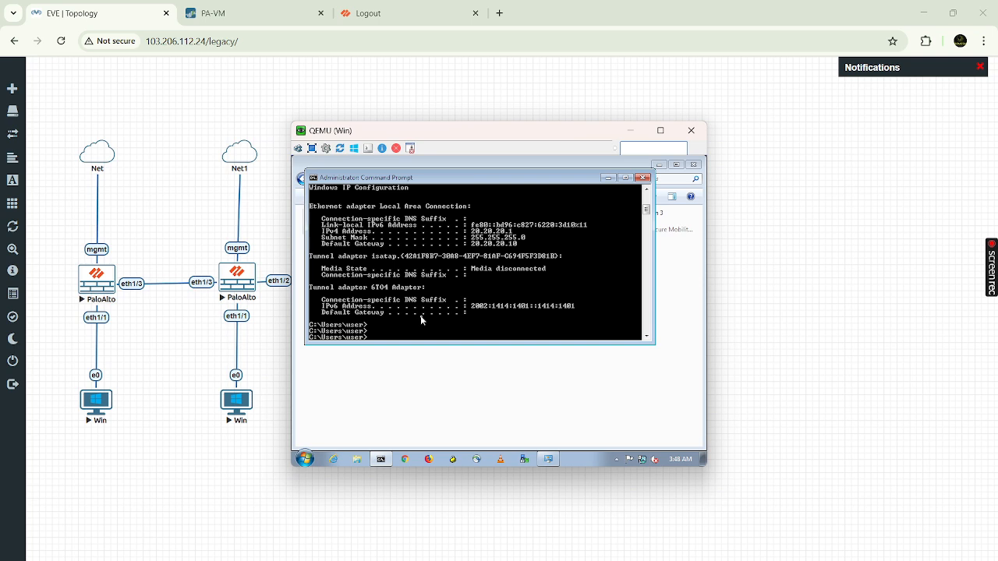
pyautogui.write('ping 20.20.20.')
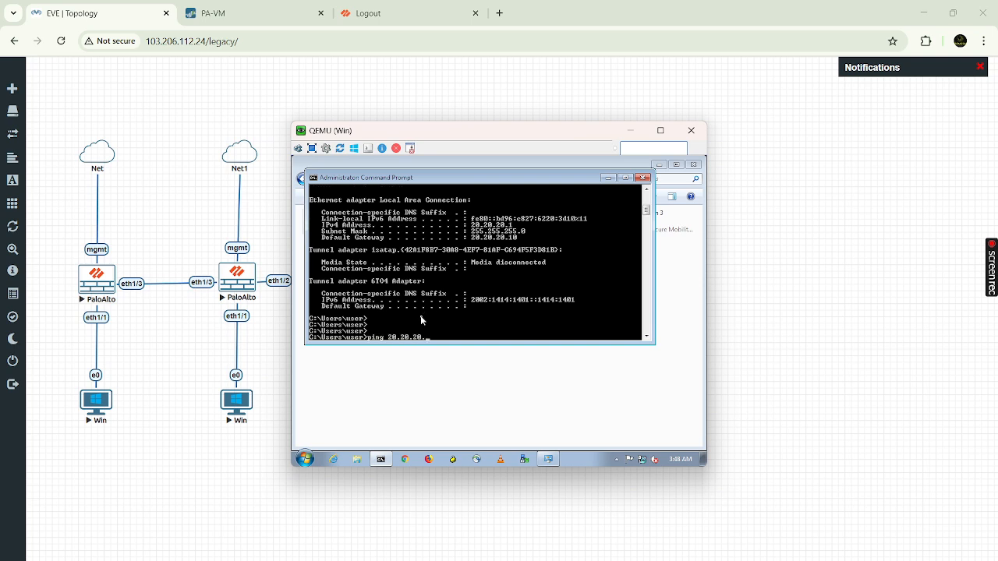
pyautogui.write('10')
pyautogui.press('Return')
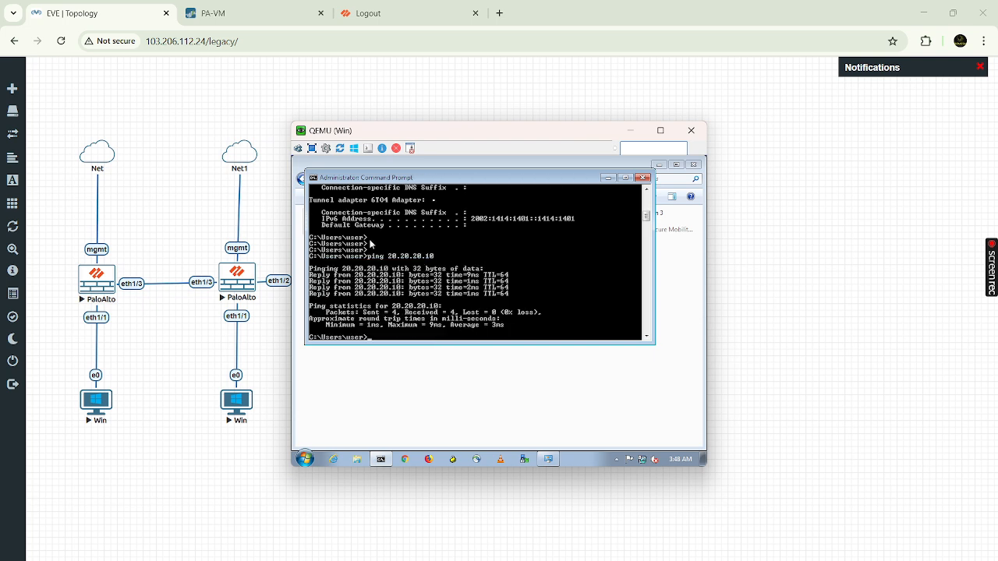
pyautogui.click(269, 14)
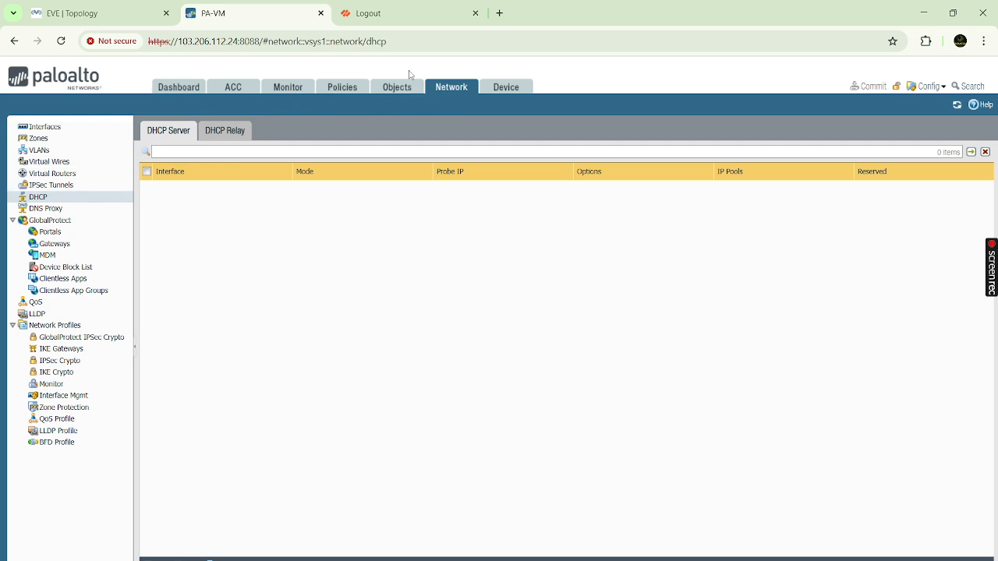
# - Refresh the IPSec Tunnels list twice; TBN IPsec Phase2 on tunnel.1 still shows red status
pyautogui.click(467, 86)
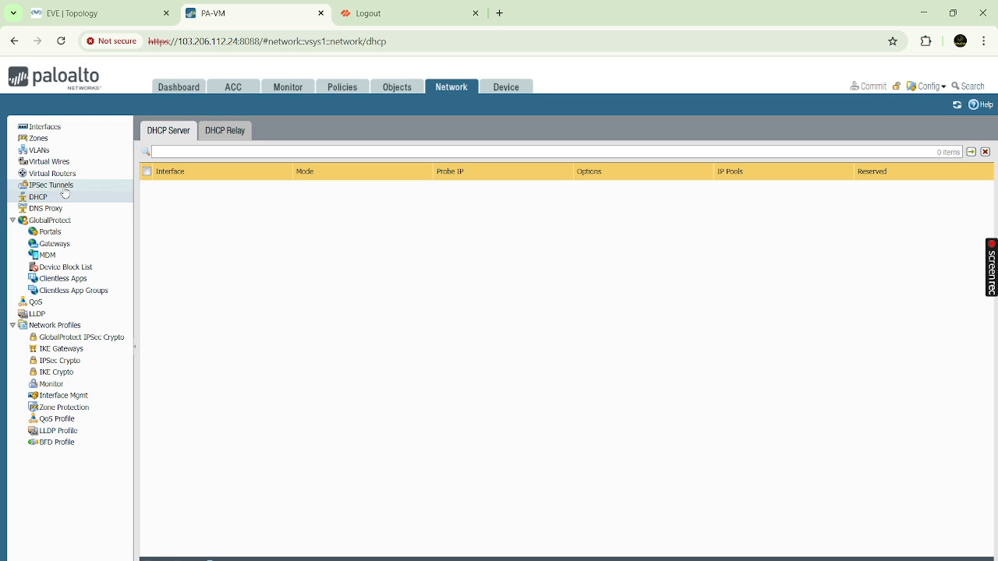
pyautogui.click(62, 187)
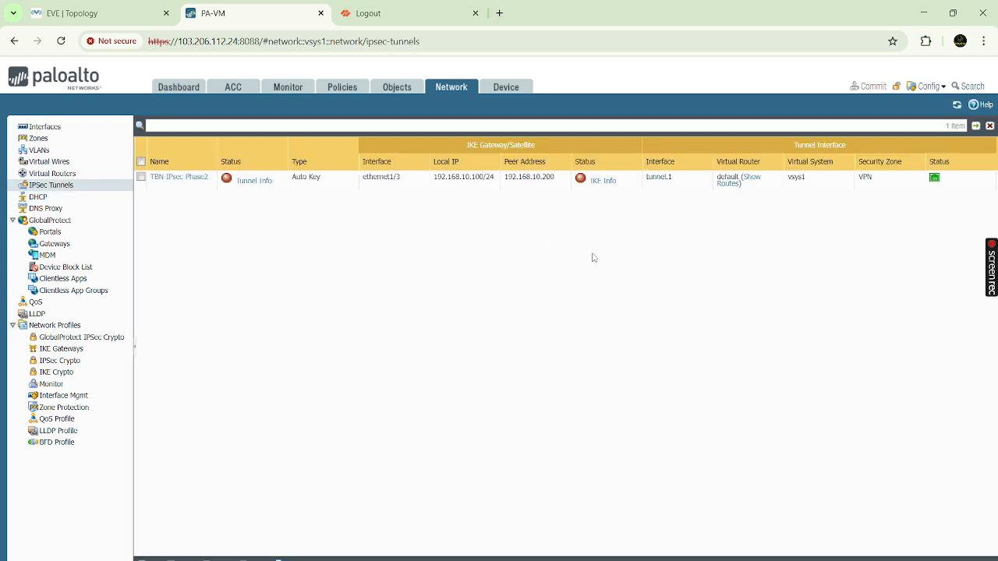
pyautogui.click(957, 108)
pyautogui.click(958, 108)
pyautogui.click(105, 13)
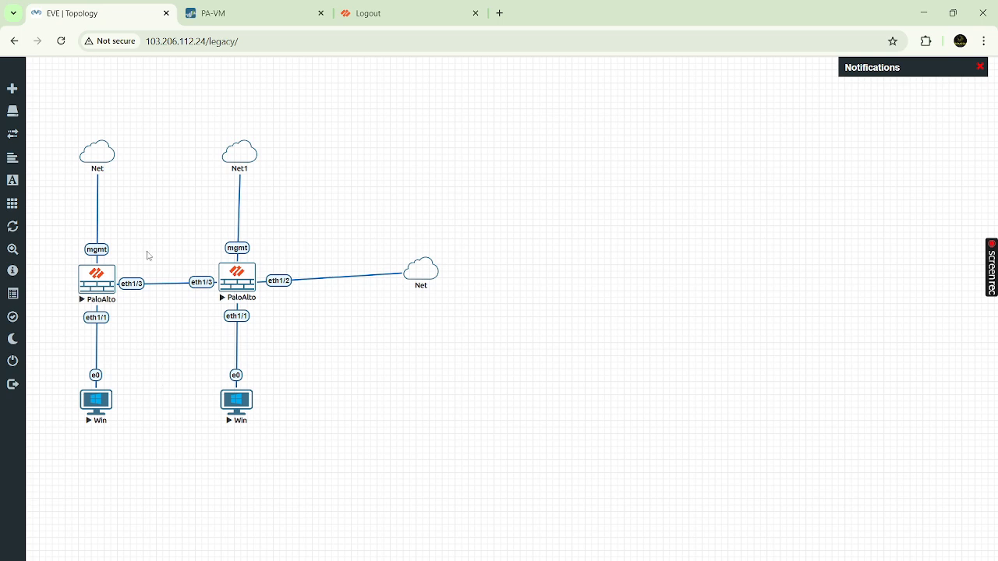
pyautogui.moveTo(672, 560)
pyautogui.moveTo(624, 558)
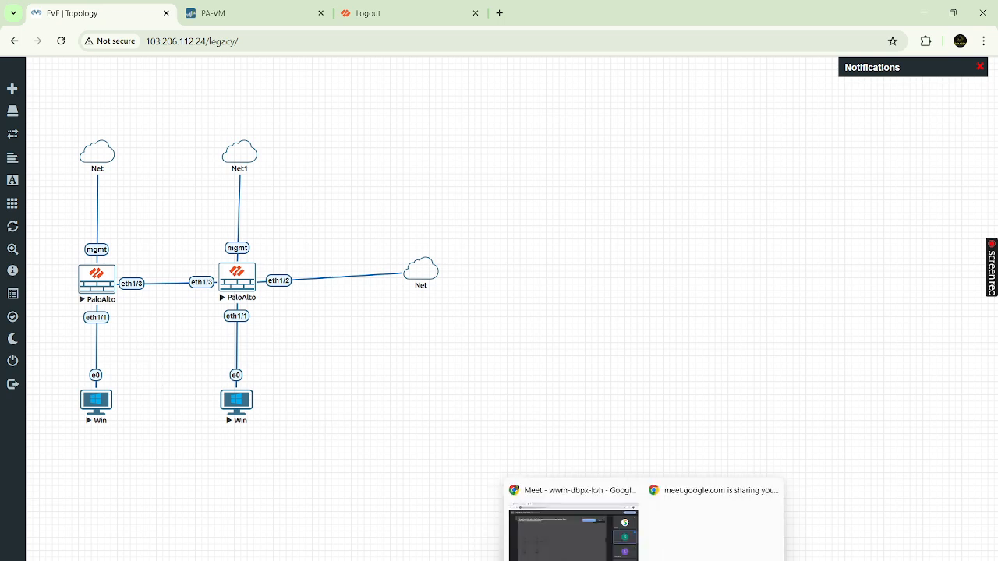
pyautogui.click(574, 544)
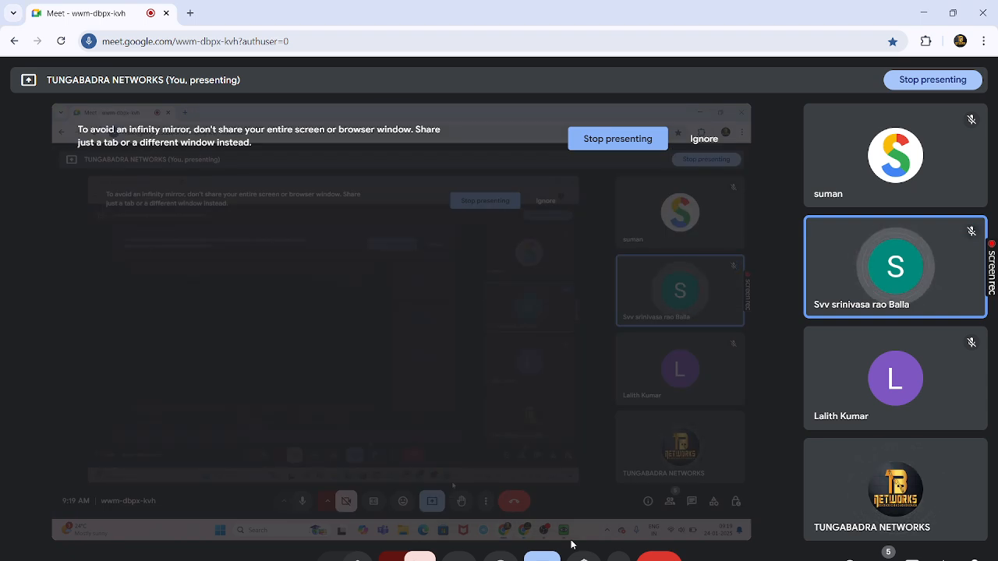
pyautogui.hotkey('alt', 'Tab')
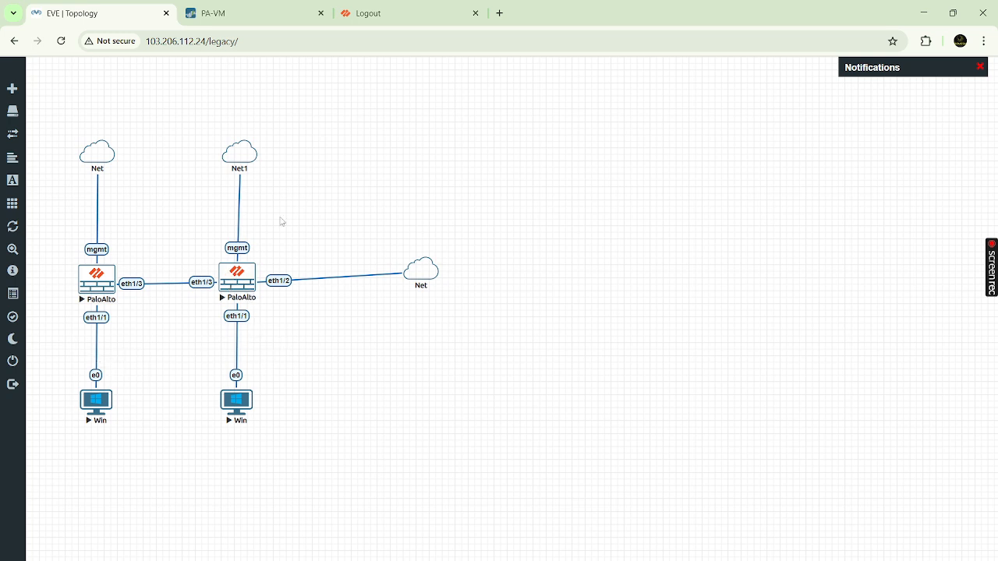
# - Browse Virtual Routers, Interfaces and Virtual Wires, then start a new Virtual Router form
pyautogui.click(252, 6)
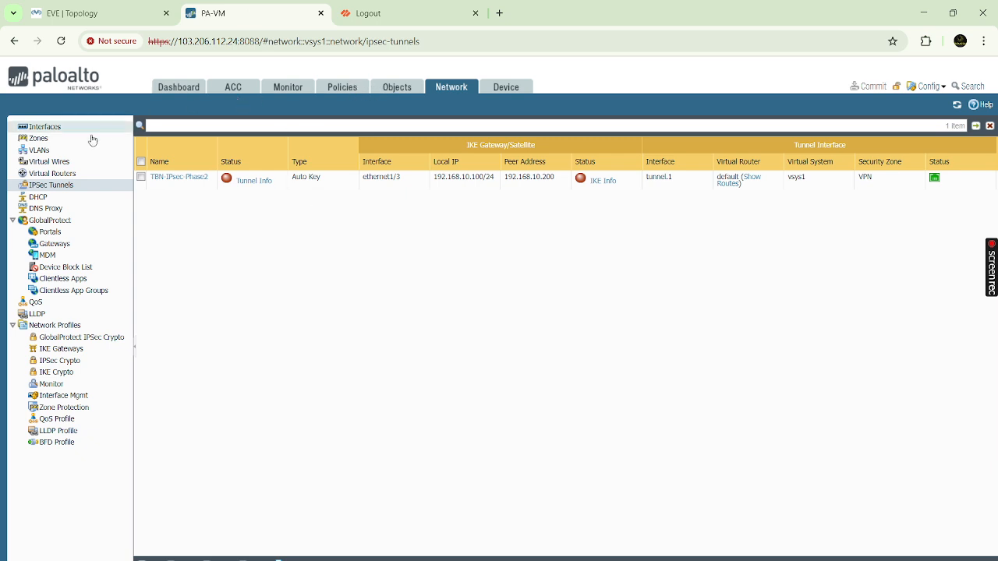
pyautogui.click(69, 173)
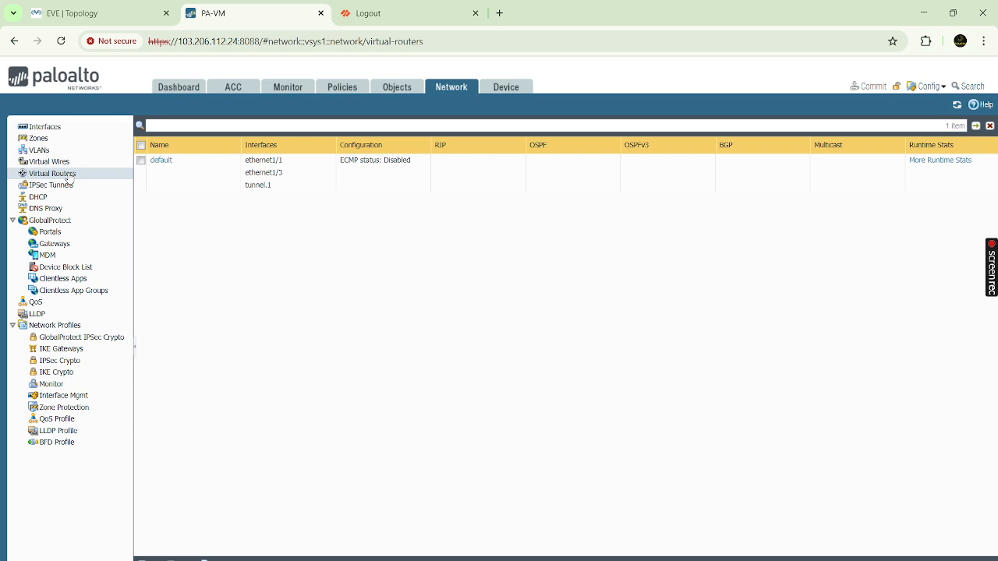
pyautogui.moveTo(35, 176); pyautogui.dragTo(76, 177)
pyautogui.click(47, 129)
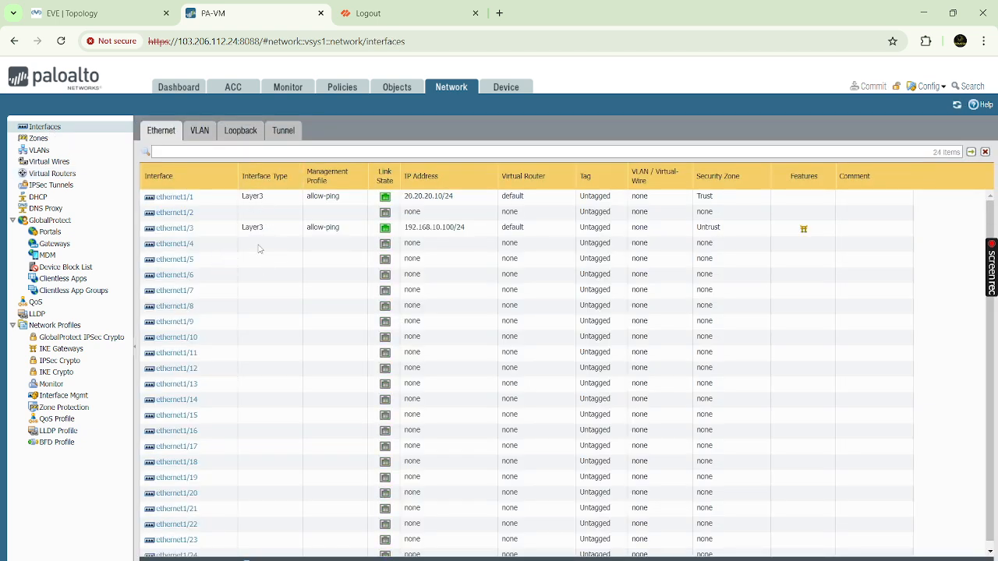
pyautogui.click(56, 165)
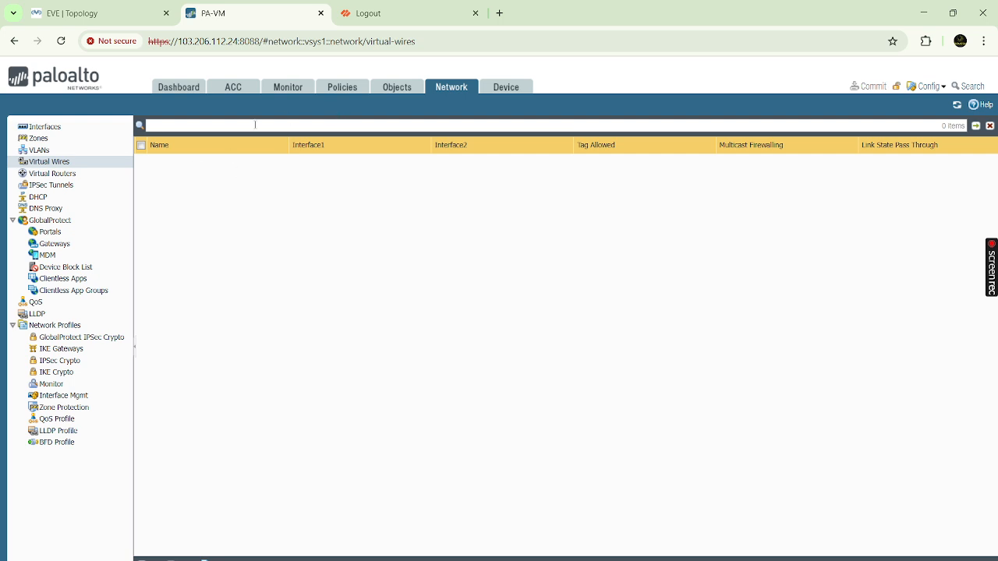
pyautogui.click(69, 175)
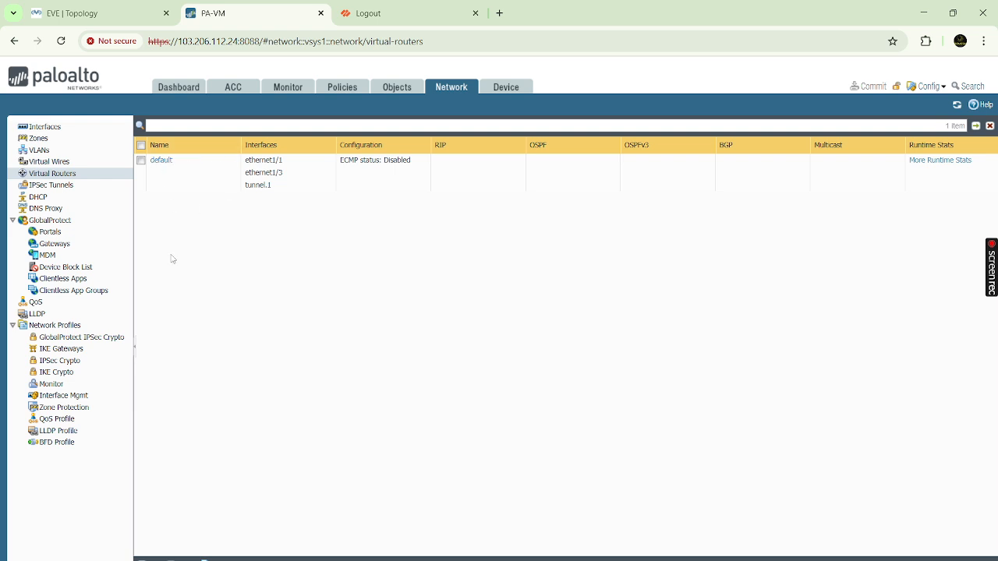
pyautogui.click(153, 559)
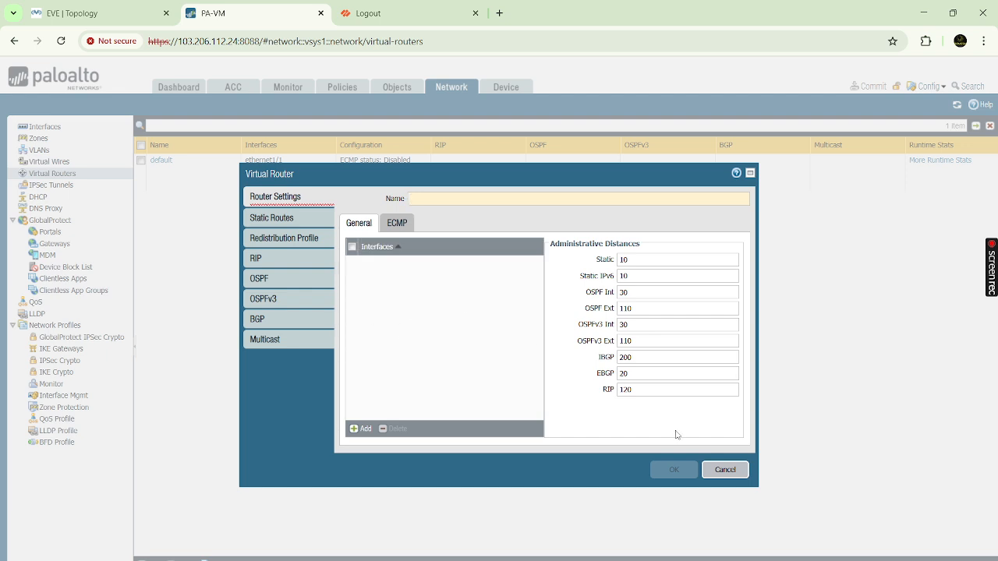
# - Cancel the new router and add an IPv4 static route to the default virtual router
pyautogui.click(728, 471)
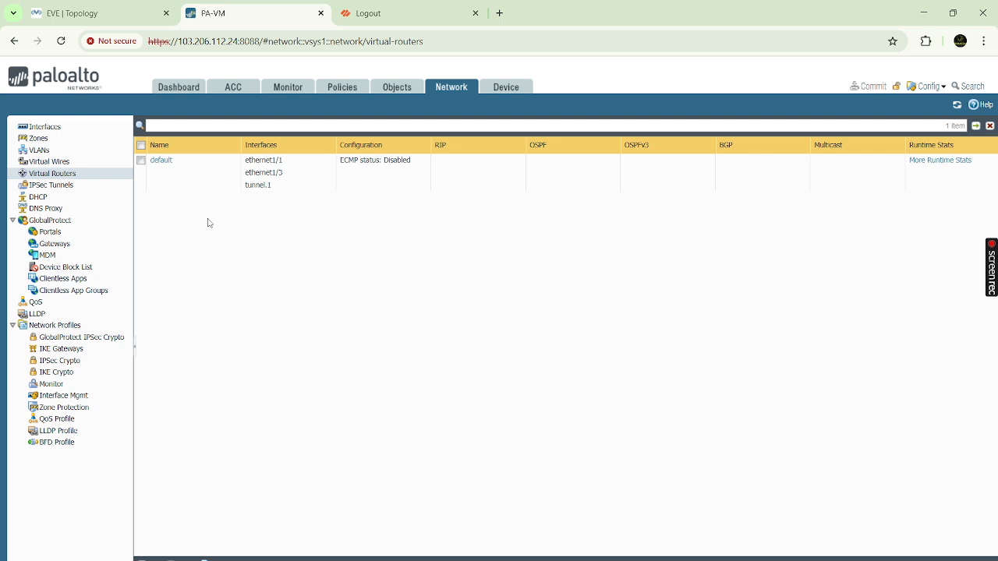
pyautogui.click(286, 164)
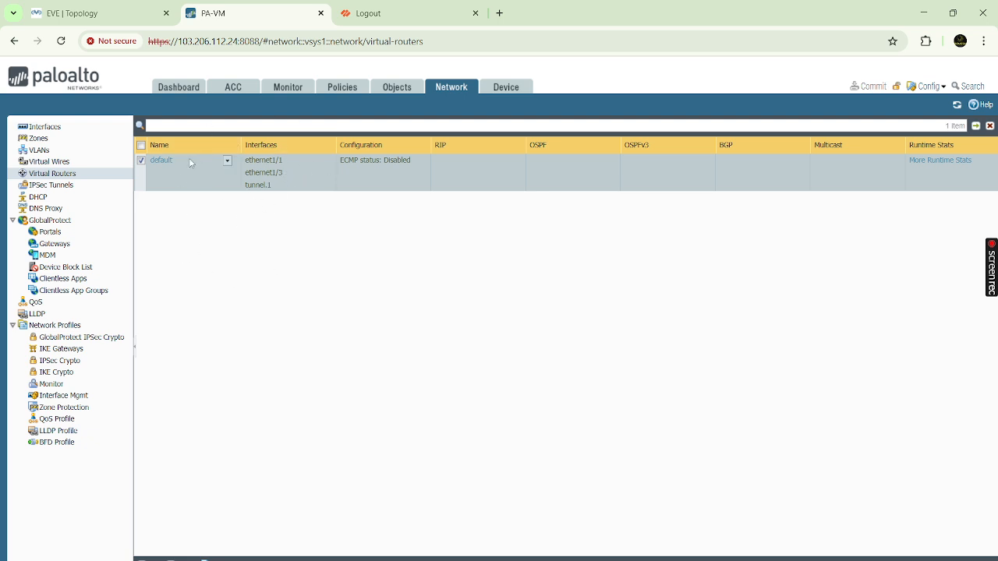
pyautogui.click(161, 161)
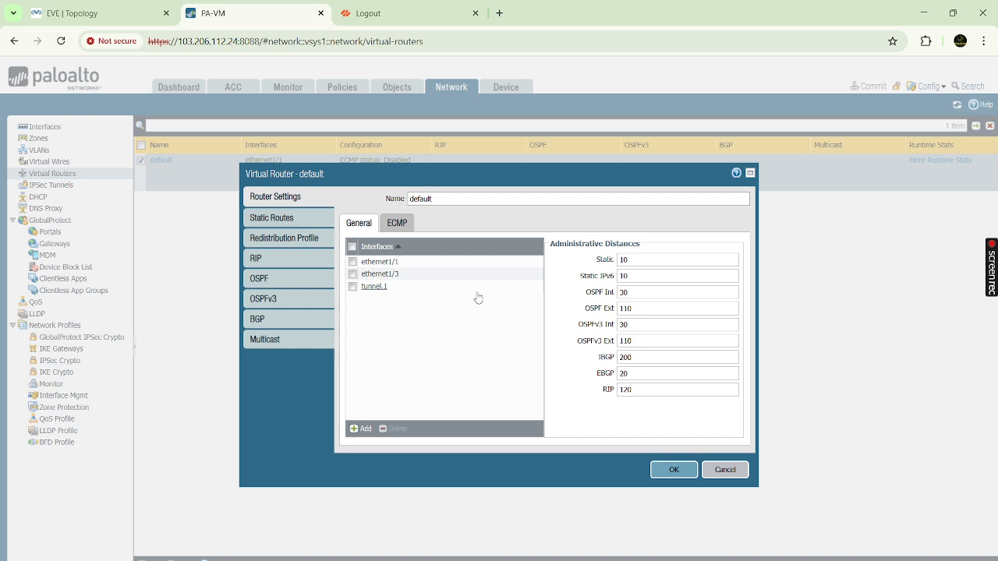
pyautogui.click(286, 225)
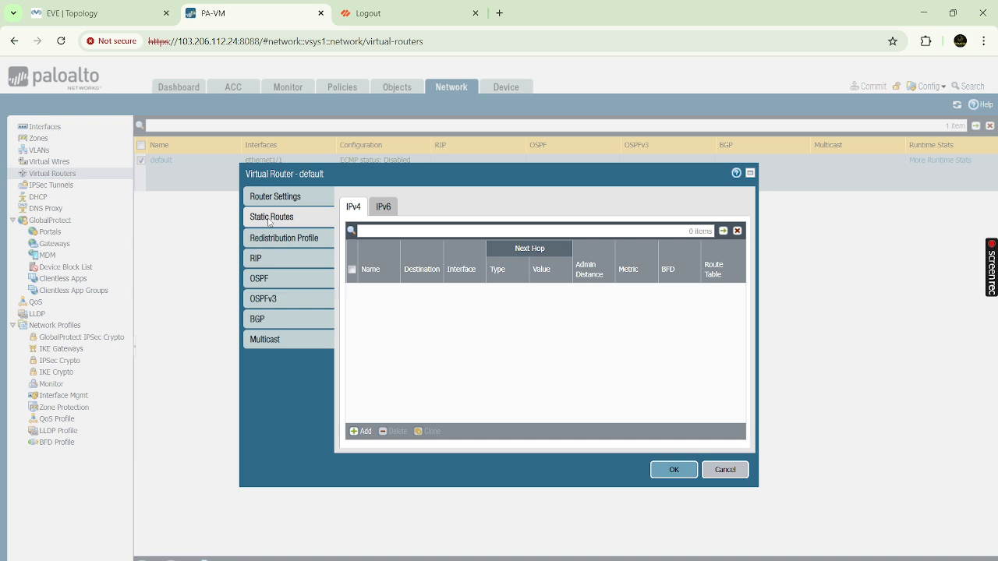
pyautogui.click(361, 431)
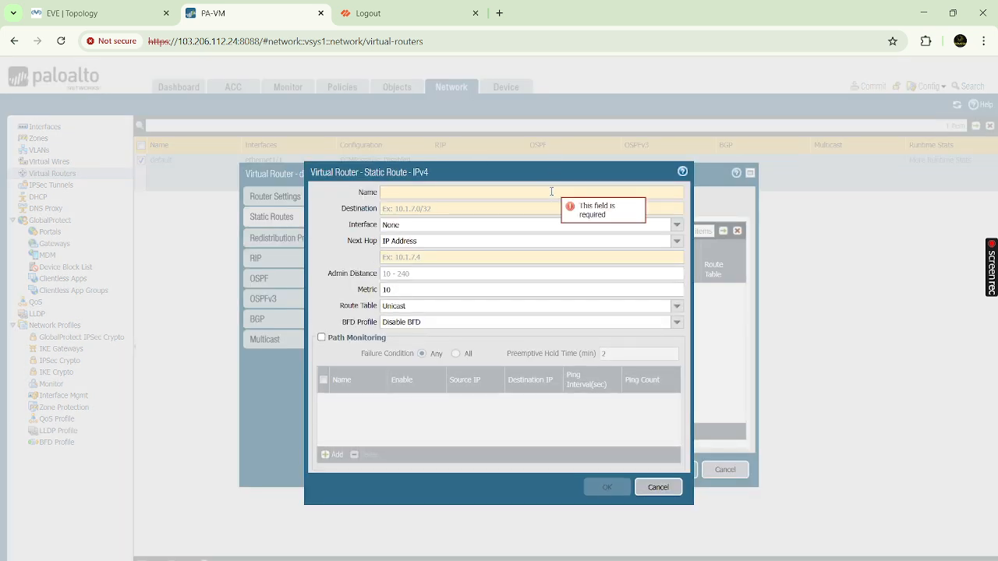
# - Name the new IPv4 static route 'Route 10.10.10.0'
pyautogui.write('Route')
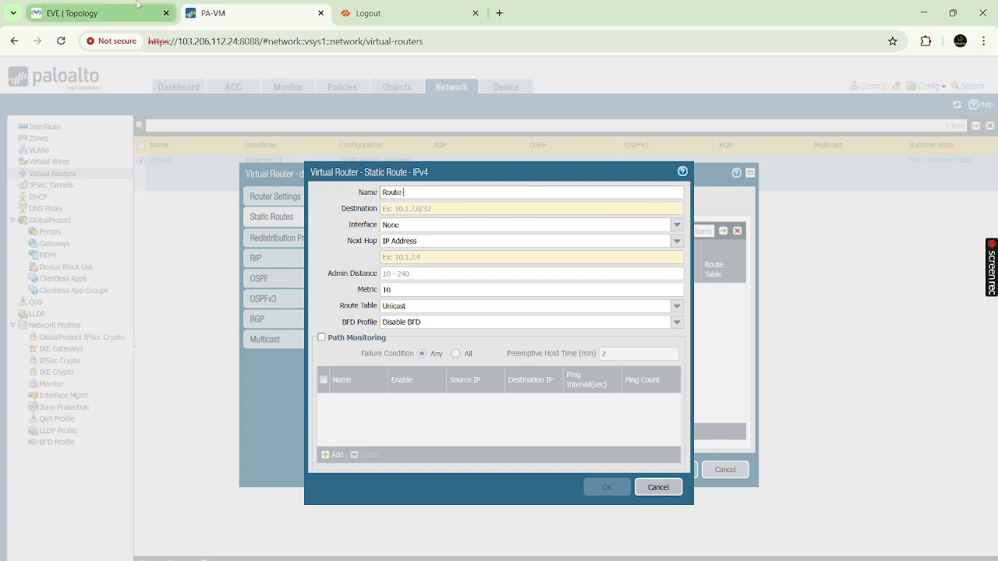
pyautogui.click(102, 12)
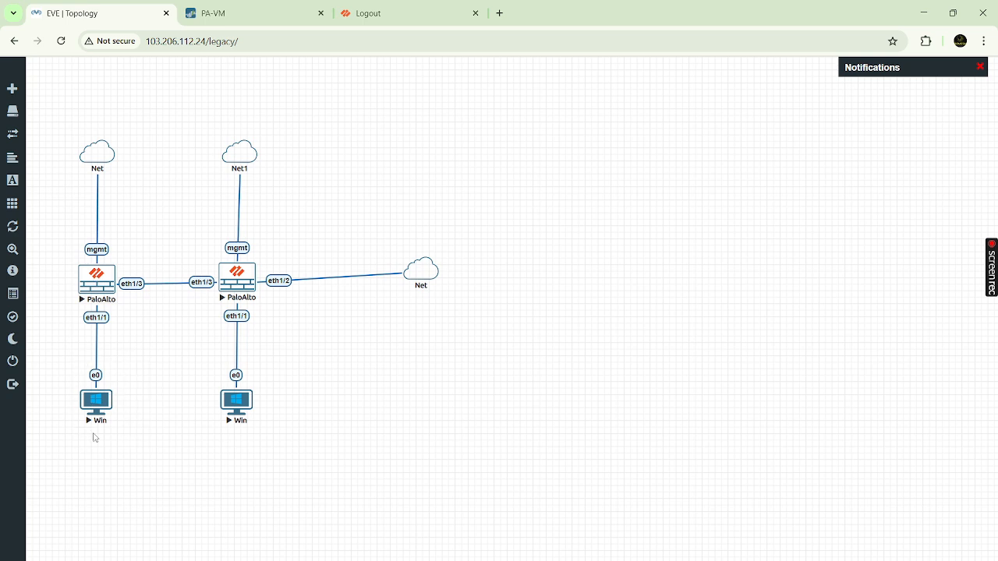
pyautogui.click(242, 16)
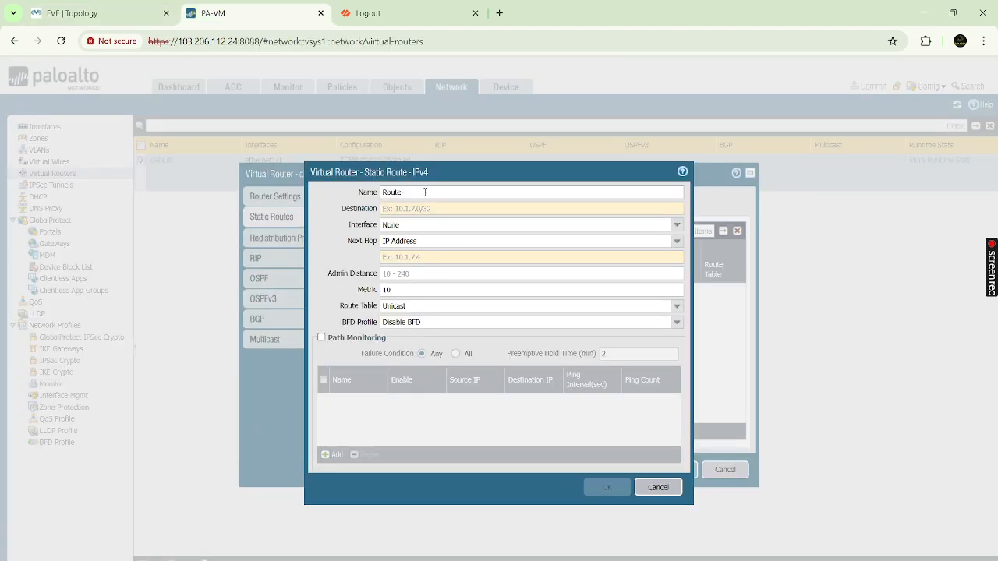
pyautogui.write('.10.20')
pyautogui.moveTo(451, 192); pyautogui.dragTo(382, 191)
pyautogui.click(484, 192)
# - Enter 10.10.10.0/24 as the route's destination, checking it against the lab topology
pyautogui.click(589, 209)
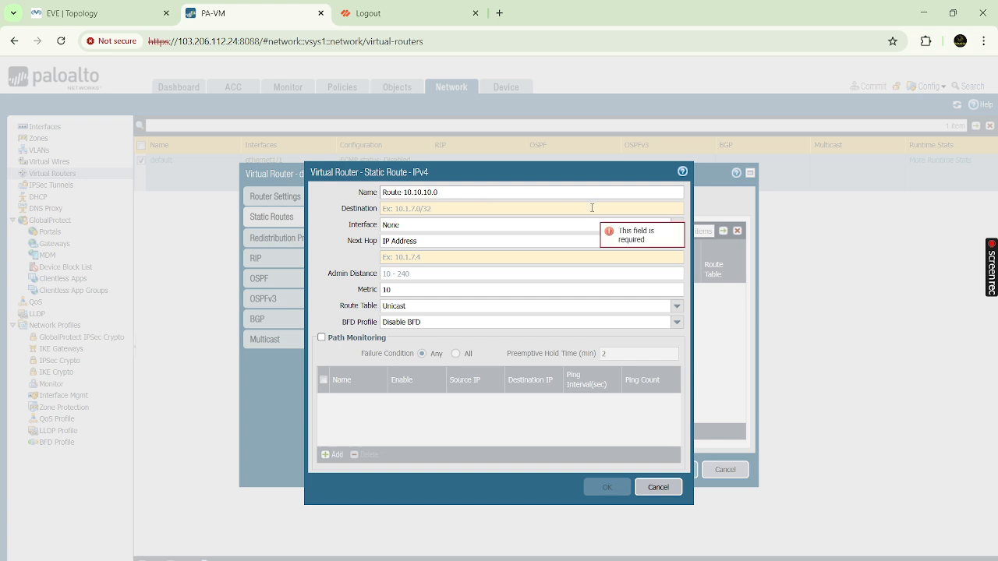
pyautogui.write('10.1')
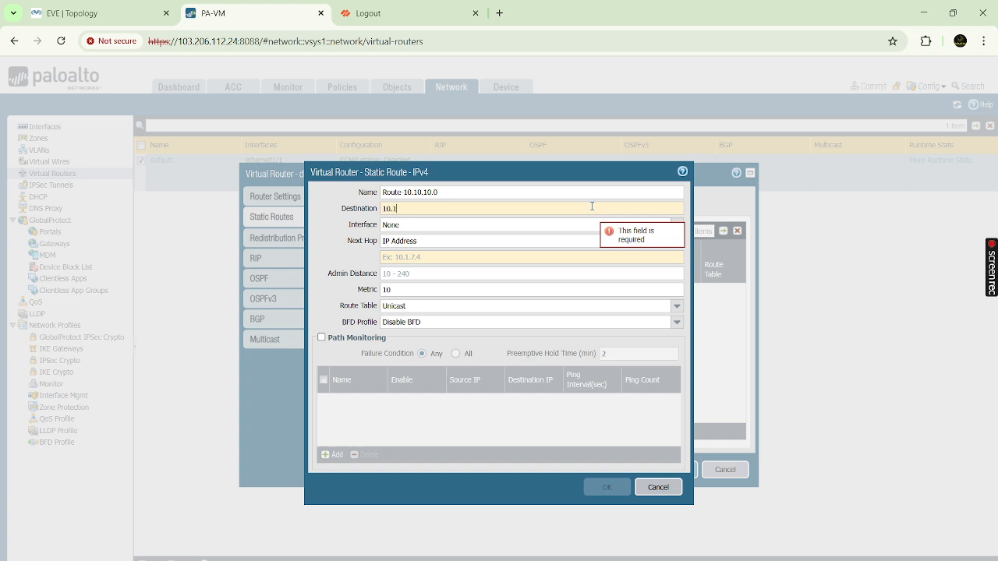
pyautogui.write('0.10.0/24')
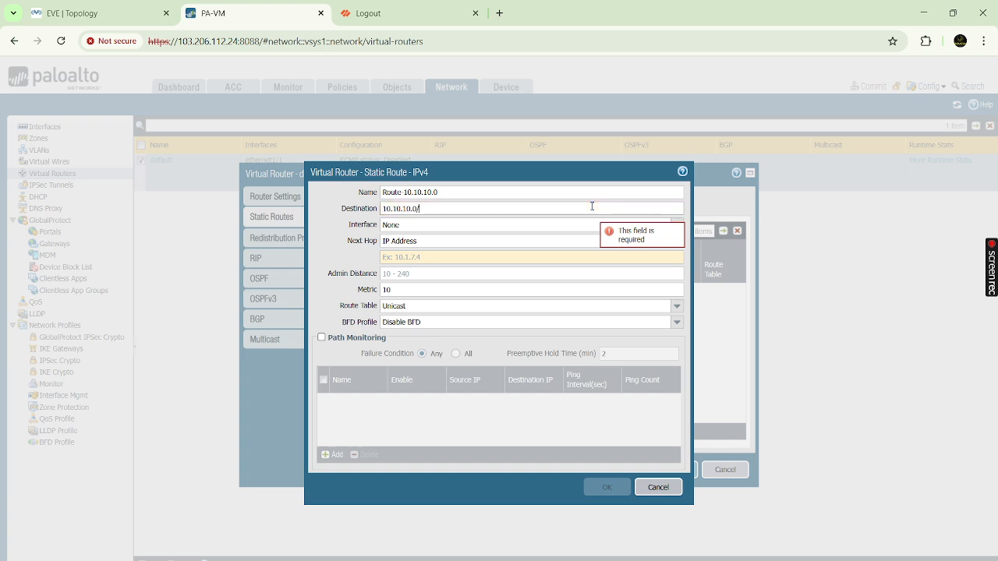
pyautogui.click(86, 12)
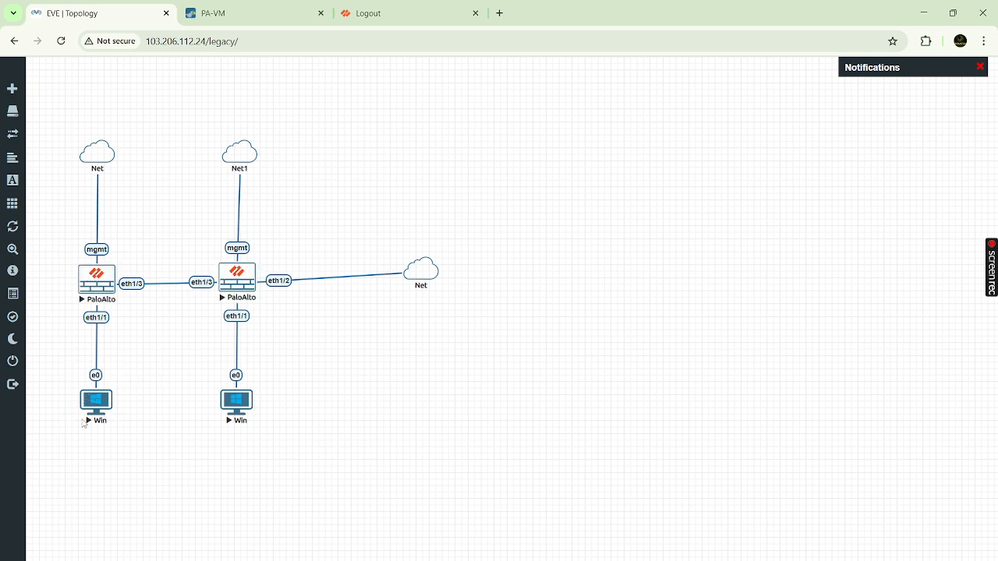
pyautogui.click(258, 17)
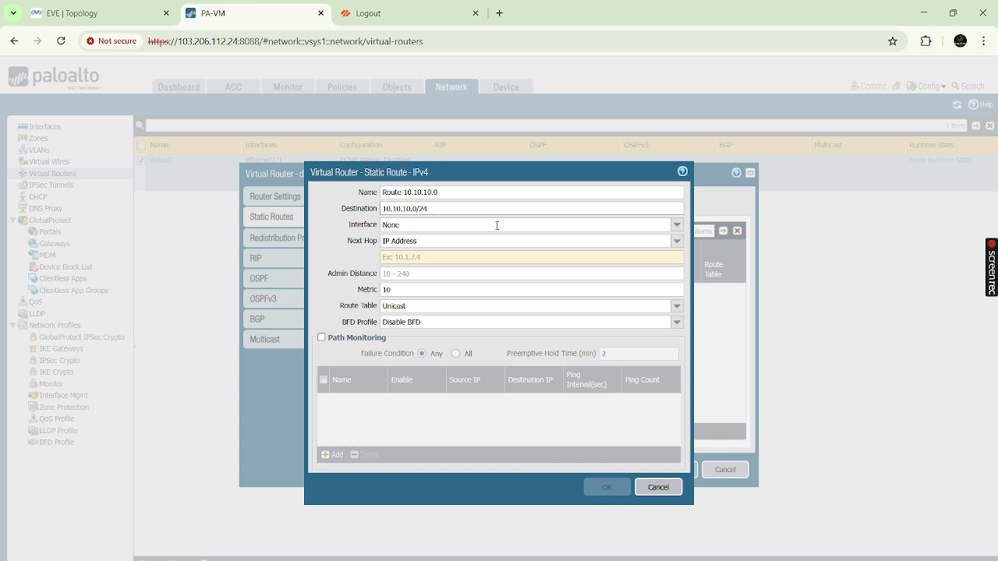
# - Route 10.10.10.0/24 out interface tunnel.1 with next hop None and add the route
pyautogui.click(677, 225)
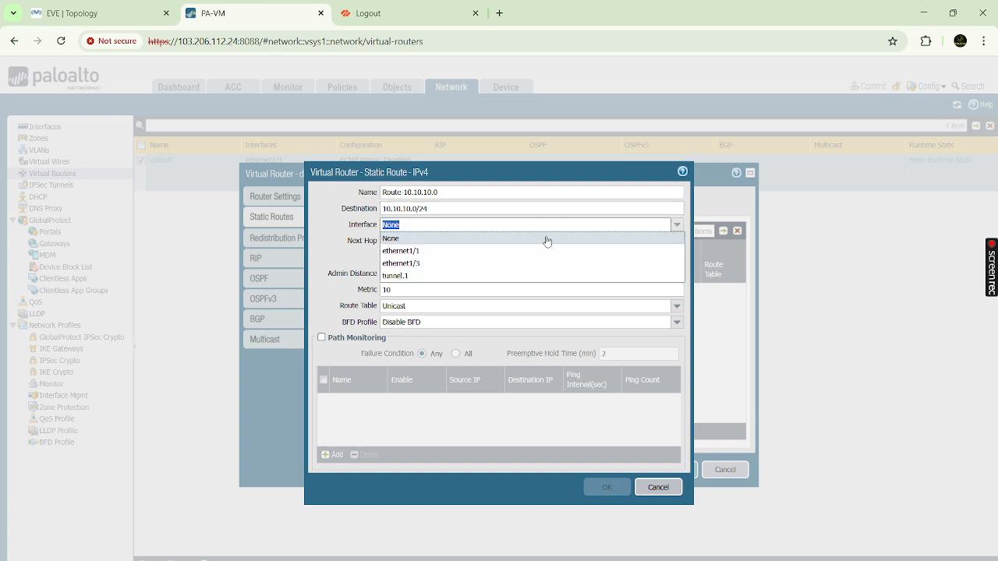
pyautogui.click(406, 277)
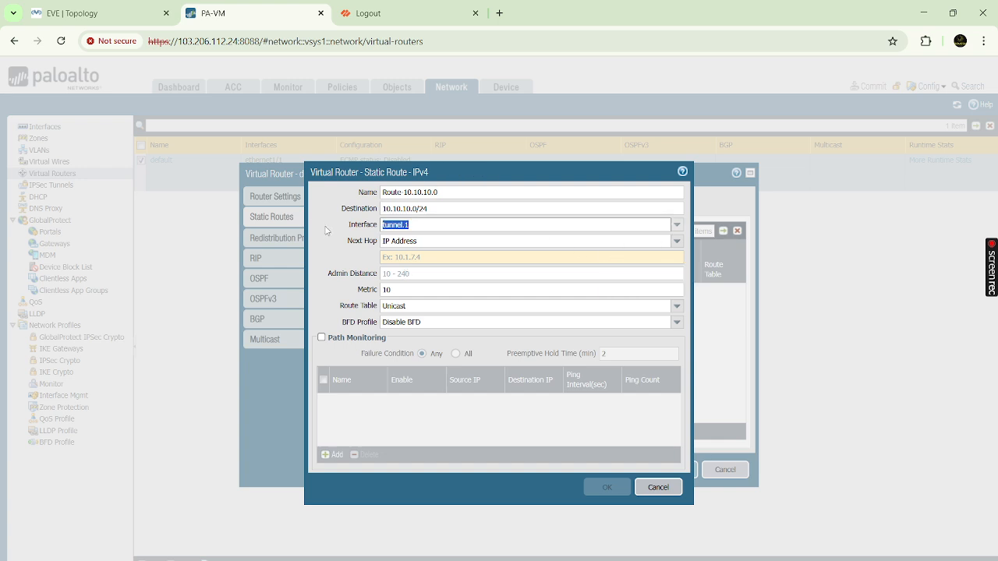
pyautogui.click(676, 242)
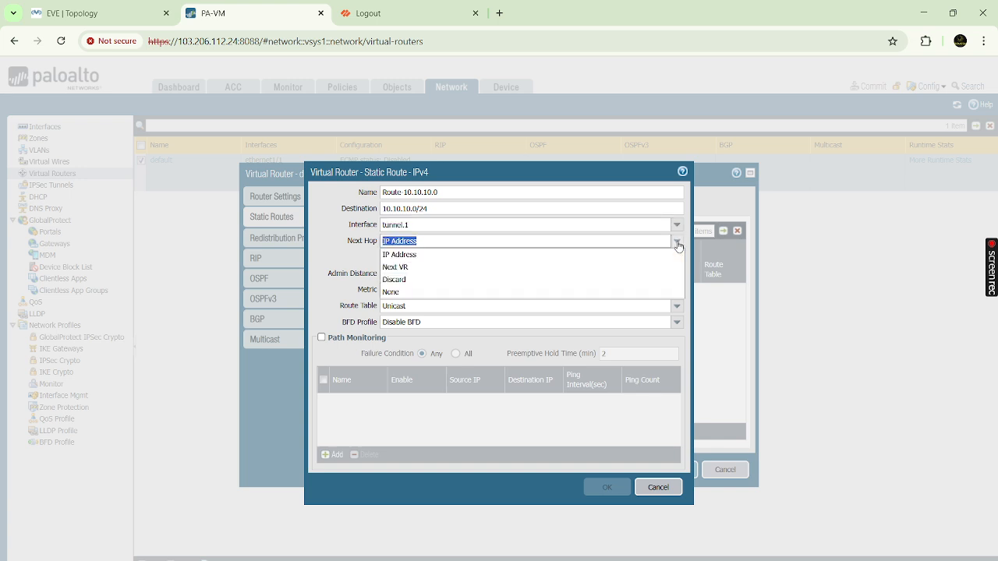
pyautogui.click(402, 293)
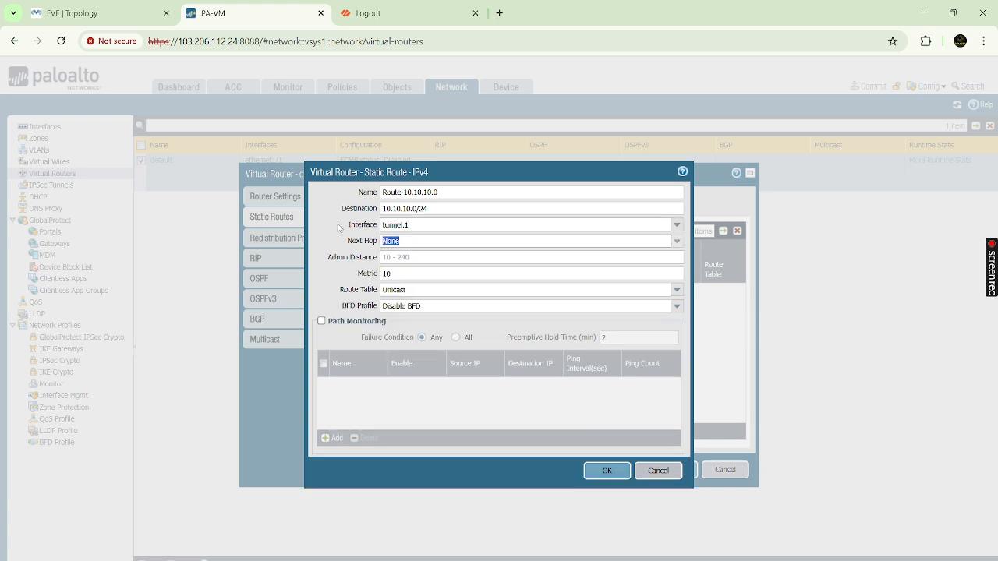
pyautogui.click(74, 14)
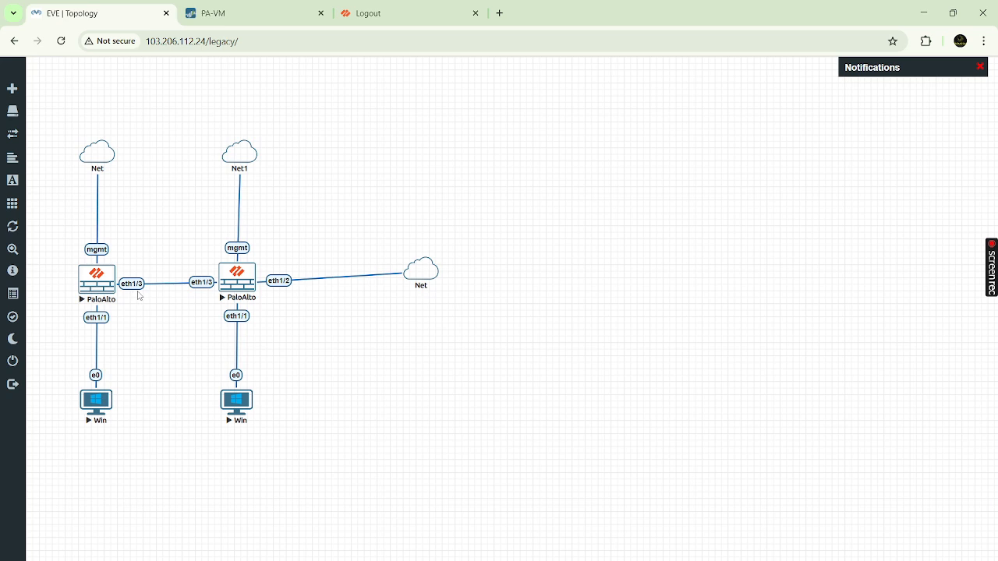
pyautogui.click(233, 14)
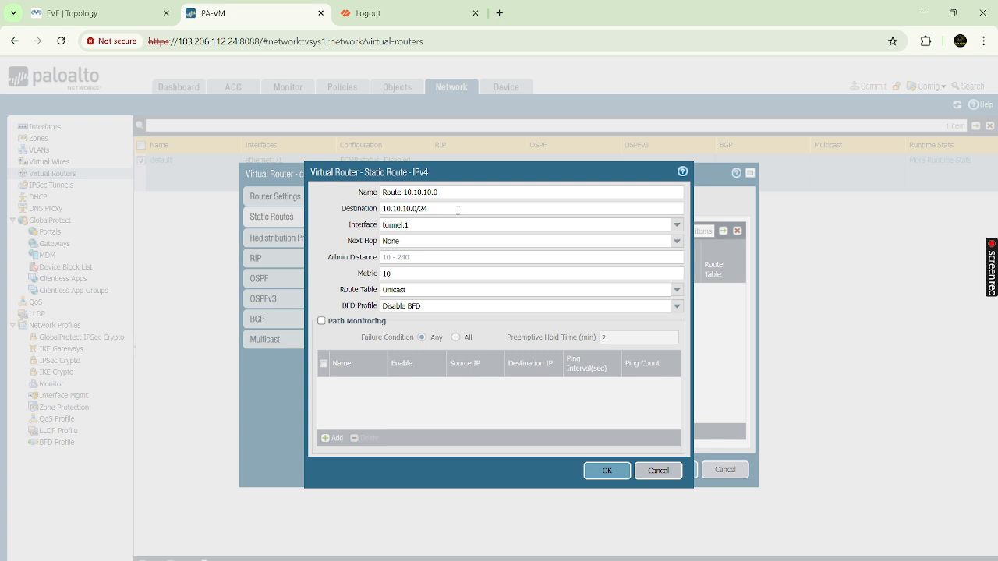
pyautogui.moveTo(410, 223); pyautogui.dragTo(367, 224)
pyautogui.click(316, 237)
pyautogui.click(594, 472)
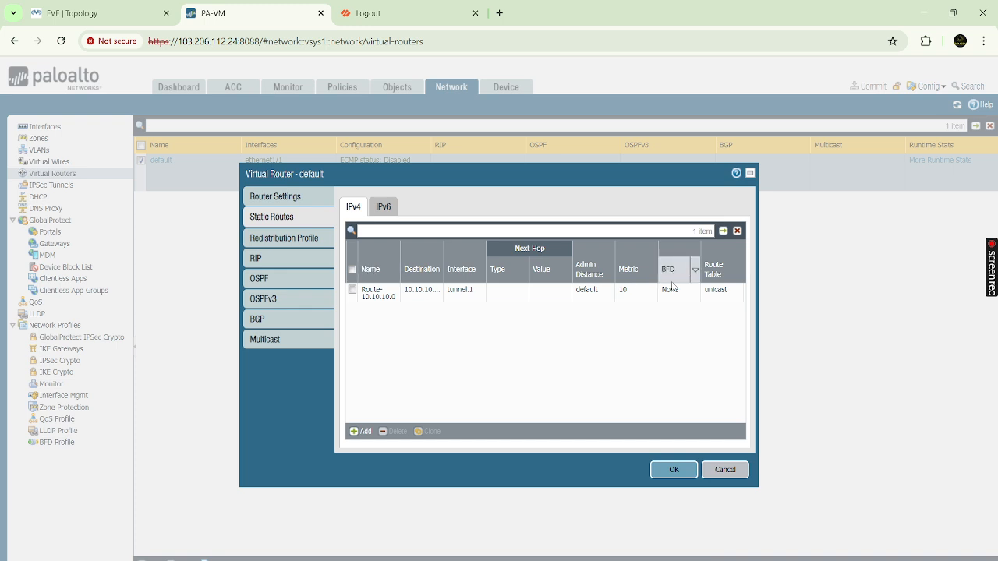
# - Save the default virtual router with its tunnel.1 static route and open the Commit dialog
pyautogui.click(628, 292)
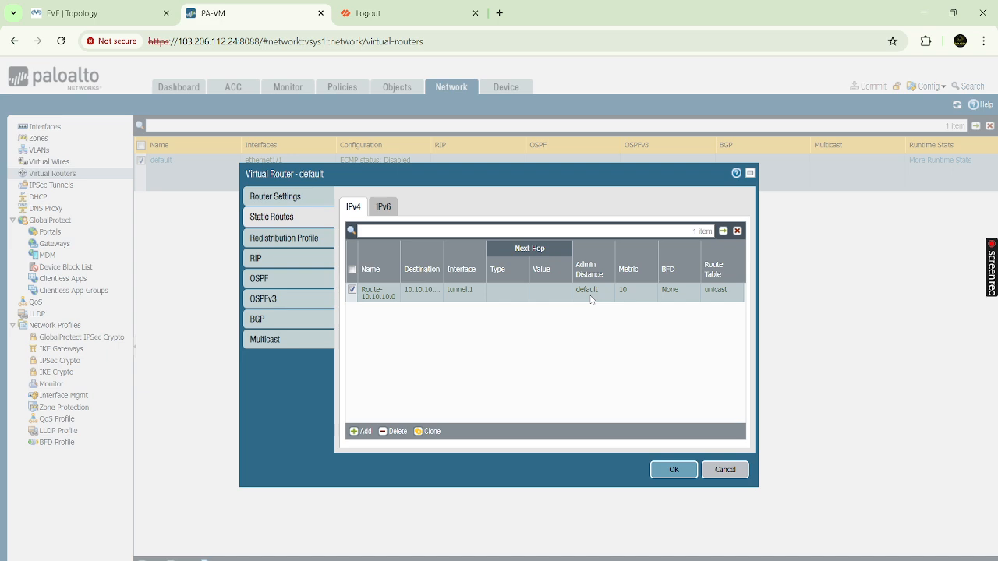
pyautogui.click(677, 471)
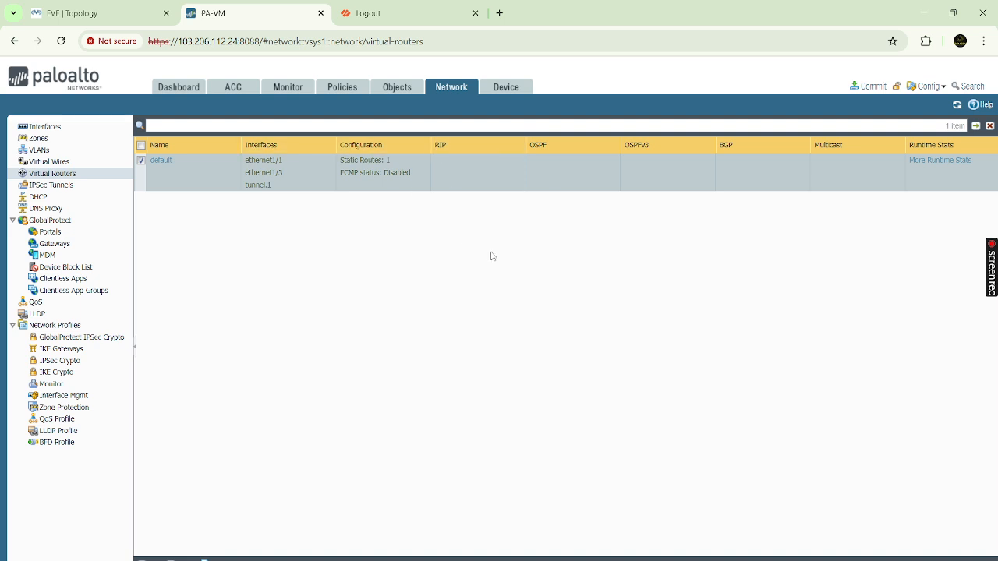
pyautogui.click(870, 86)
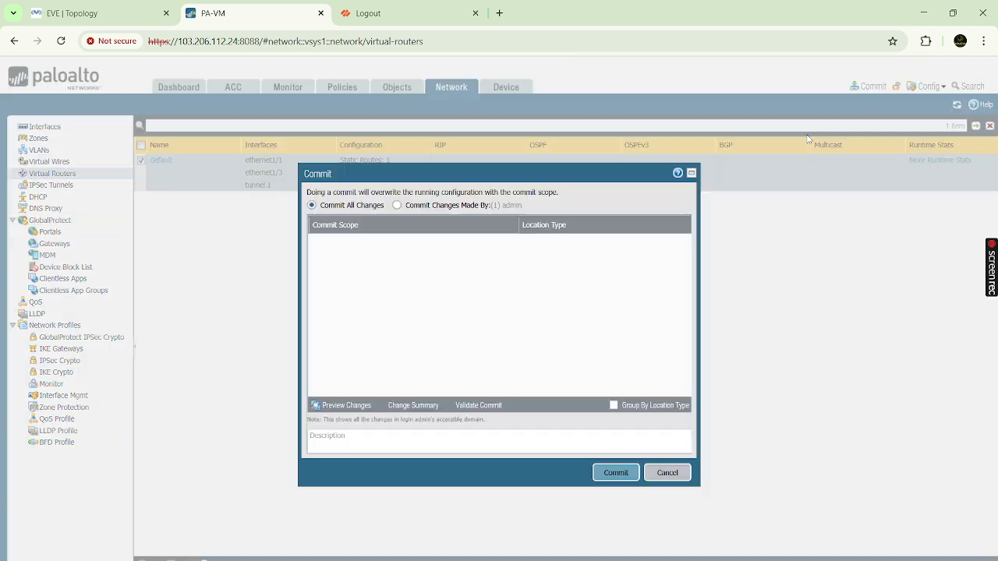
# - Commit the first firewall's configuration, then go to the second firewall's login page
pyautogui.click(615, 474)
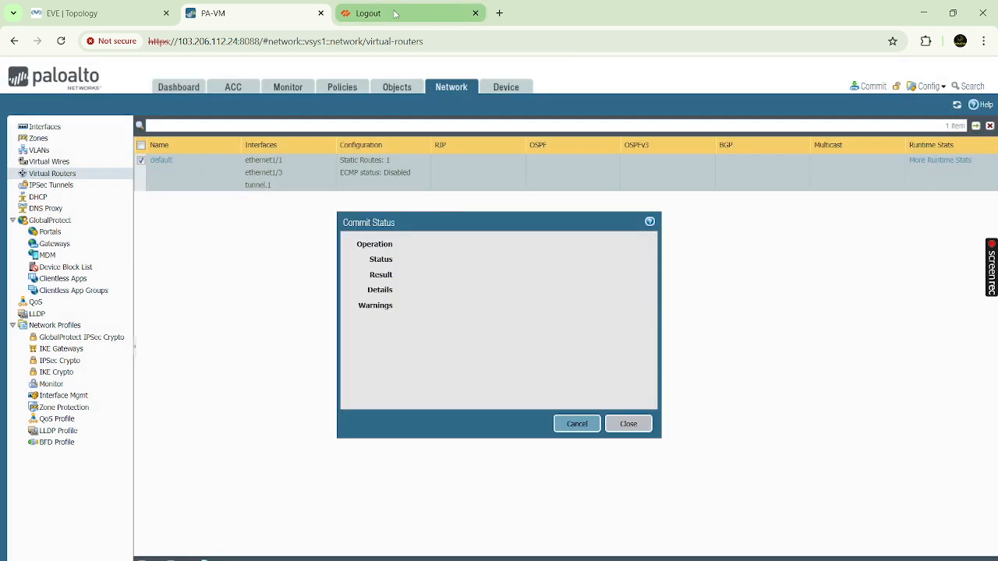
pyautogui.click(397, 14)
pyautogui.click(519, 248)
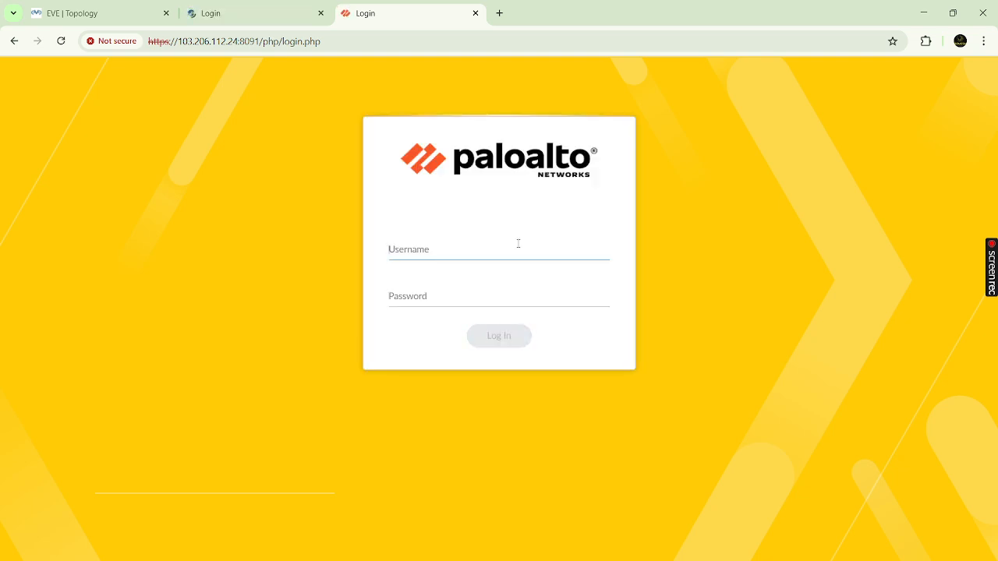
# - Sign in to the second firewall with the admin username and password, retrying after session expiry
pyautogui.write('admin')
pyautogui.press('Tab')
pyautogui.write('admi')
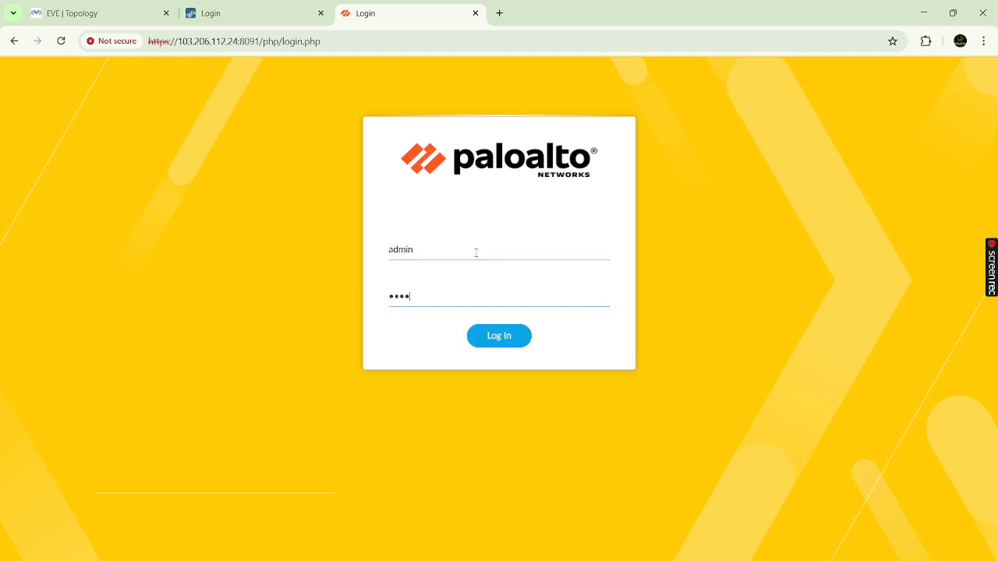
pyautogui.write('•••••••')
pyautogui.press('Return')
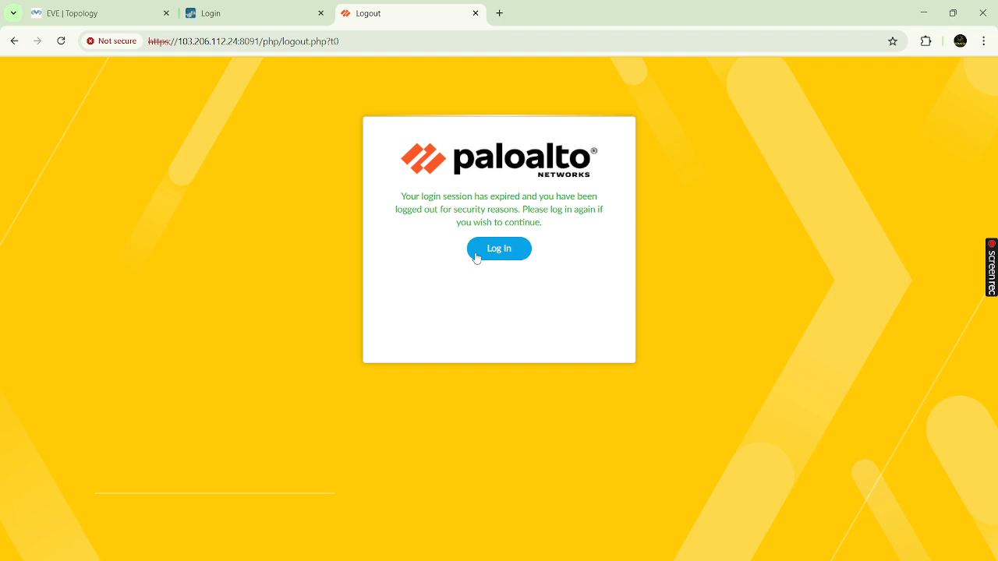
pyautogui.click(498, 253)
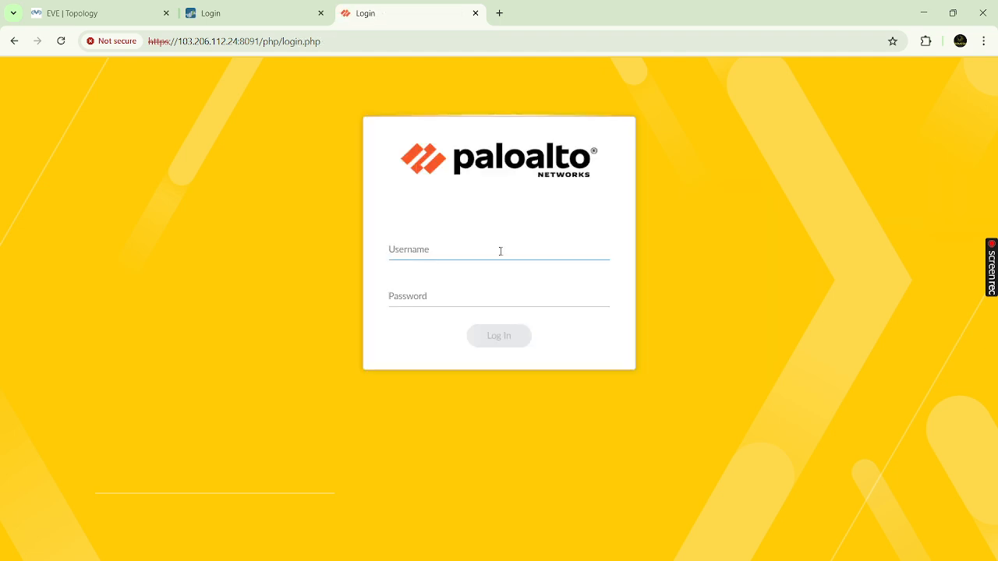
pyautogui.write('admin')
pyautogui.press('Tab')
pyautogui.write('paloalto')
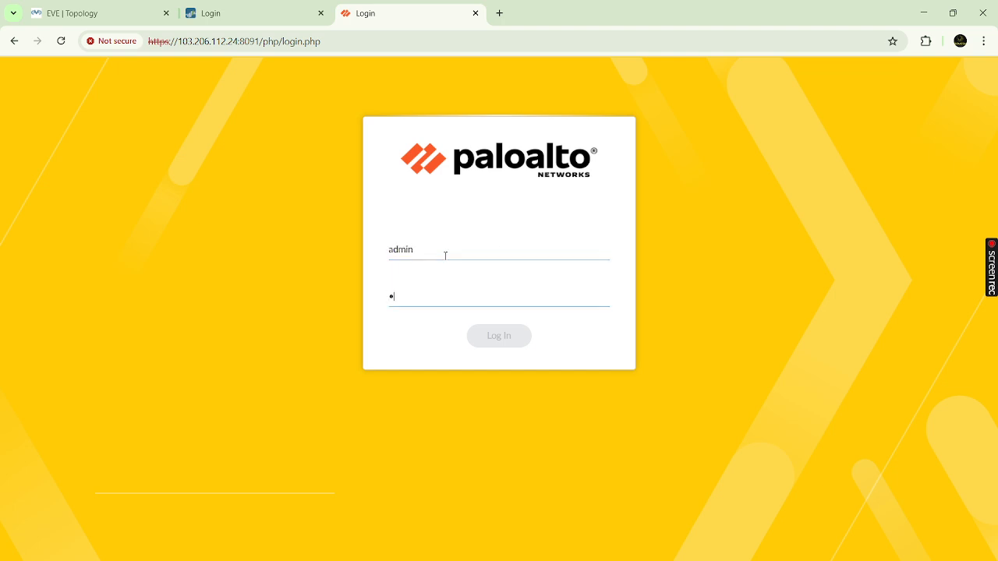
pyautogui.write('@123')
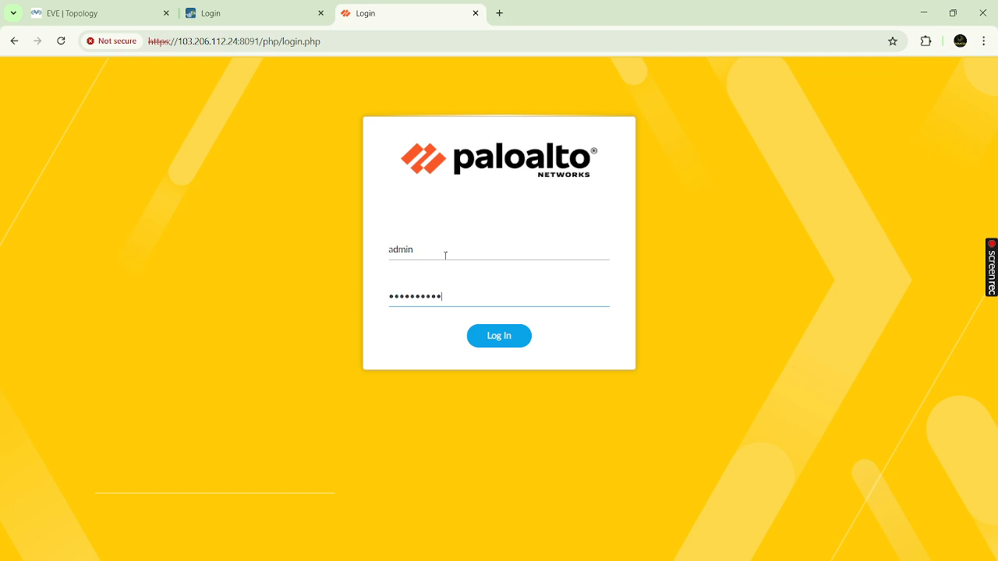
pyautogui.press('Return')
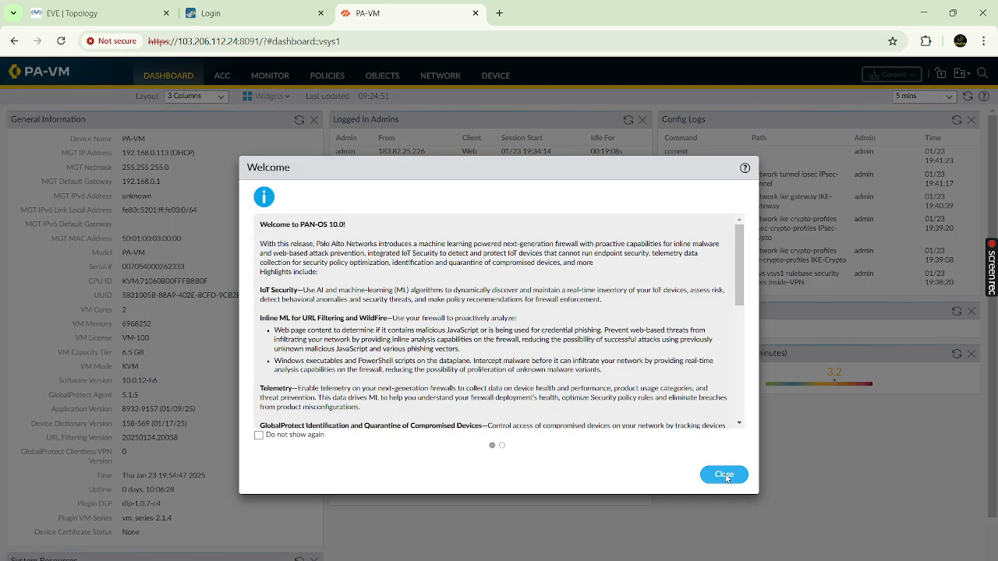
# - Dismiss the welcome and telemetry prompts and view the default virtual router's static routes
pyautogui.click(724, 476)
pyautogui.click(607, 392)
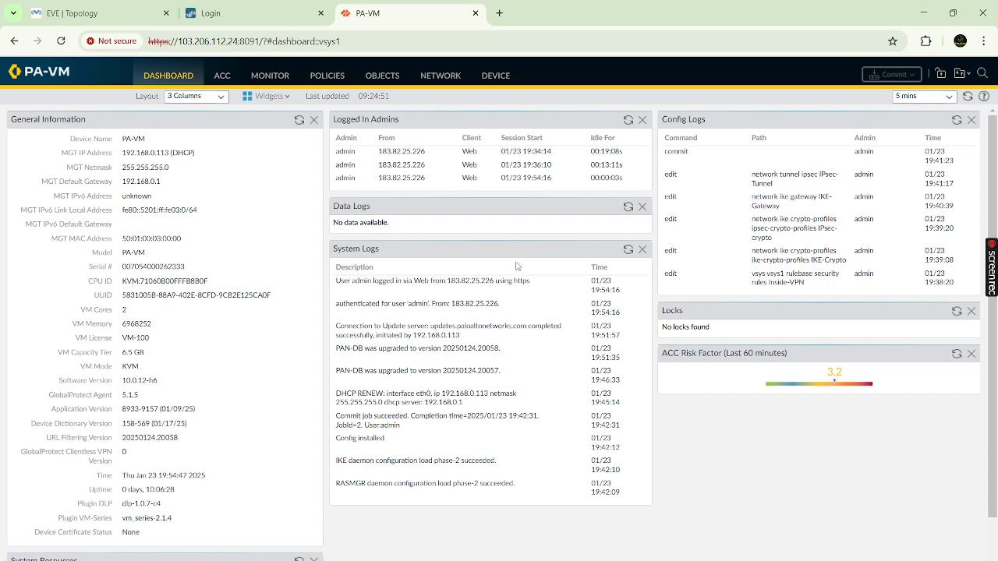
pyautogui.click(437, 75)
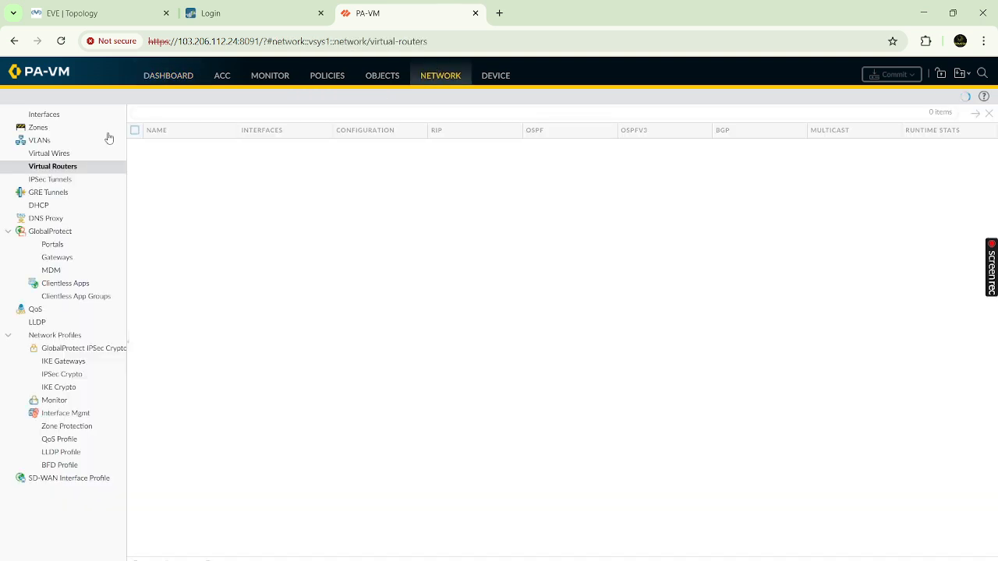
pyautogui.click(67, 169)
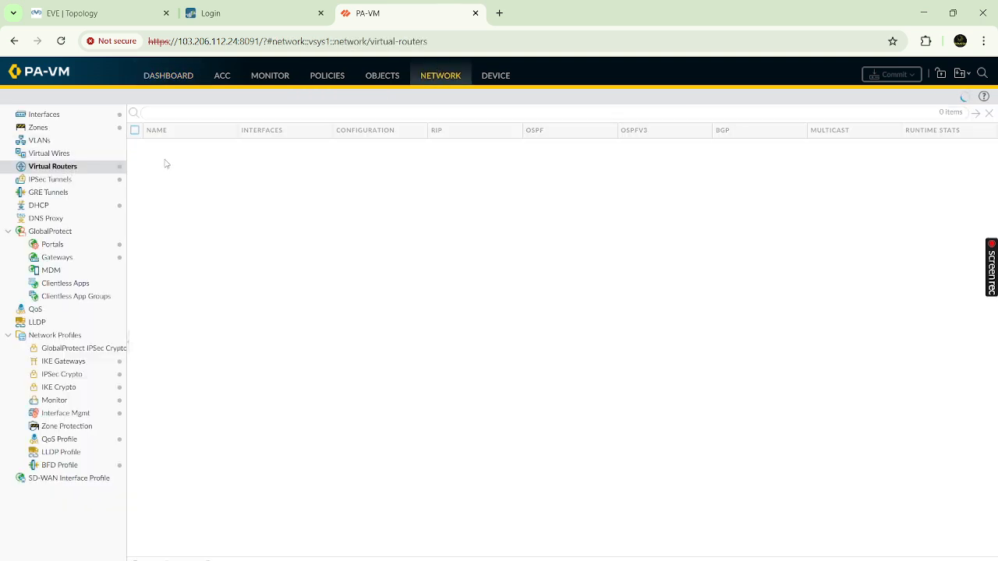
pyautogui.click(161, 147)
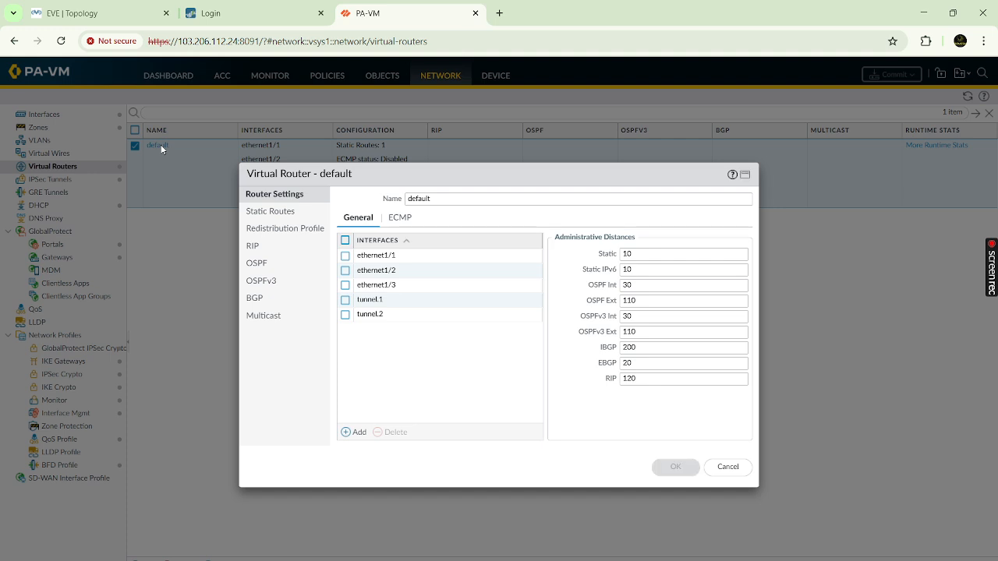
pyautogui.click(277, 214)
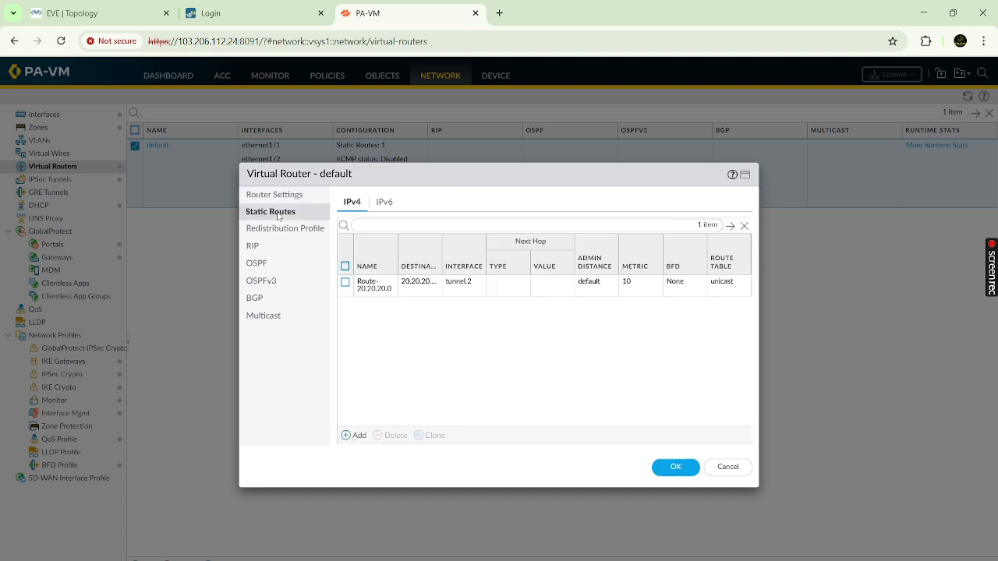
# - Verify Route-20.20.20.0 goes to 20.20.20.0/24 via tunnel.2, then return to the EVE-NG topology
pyautogui.click(372, 285)
pyautogui.click(372, 285)
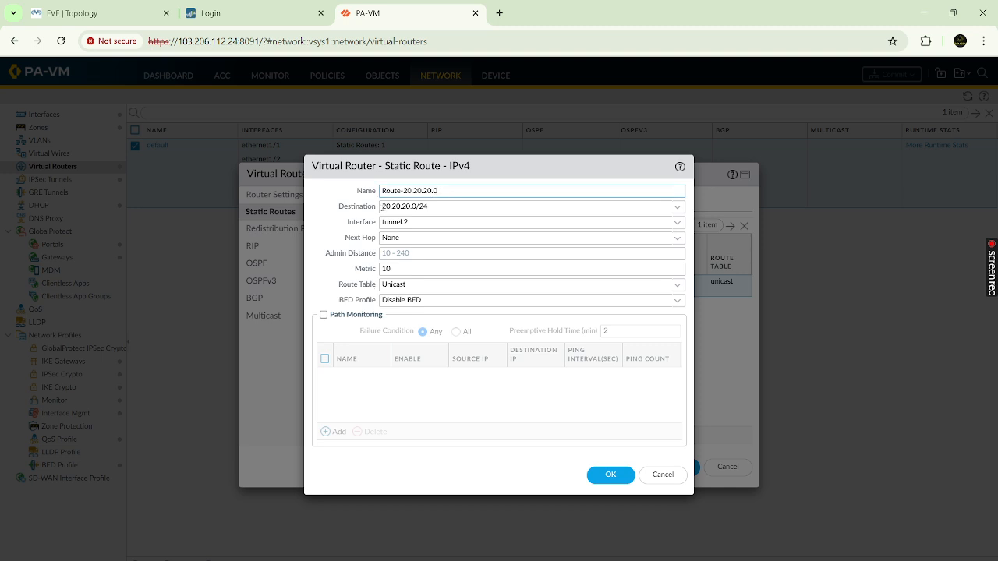
pyautogui.tripleClick(441, 207)
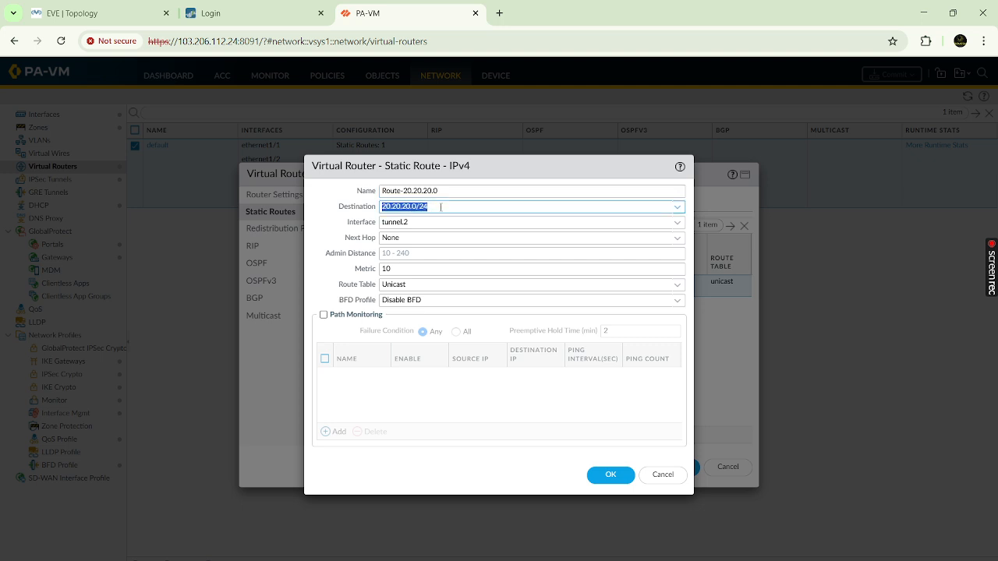
pyautogui.tripleClick(412, 223)
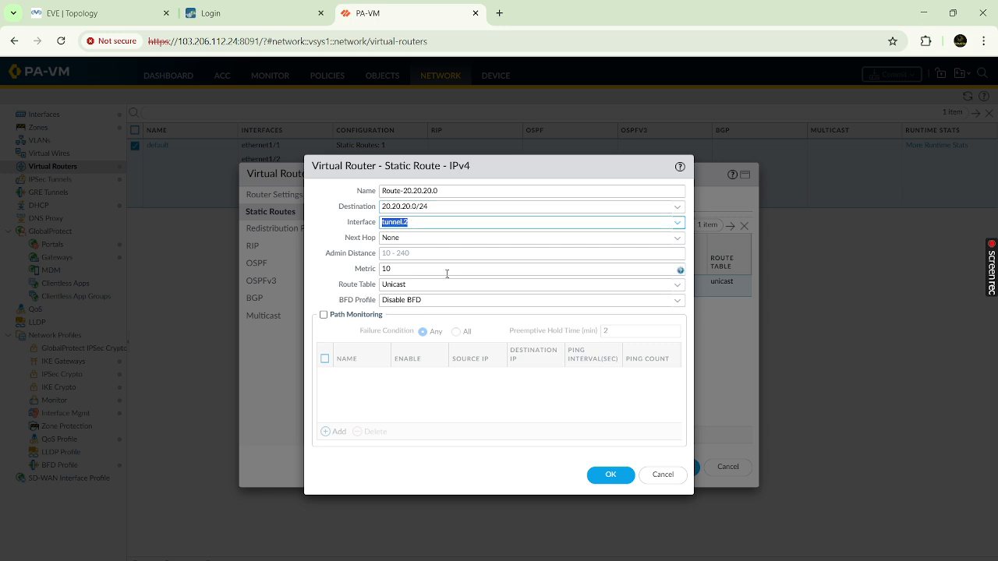
pyautogui.click(608, 475)
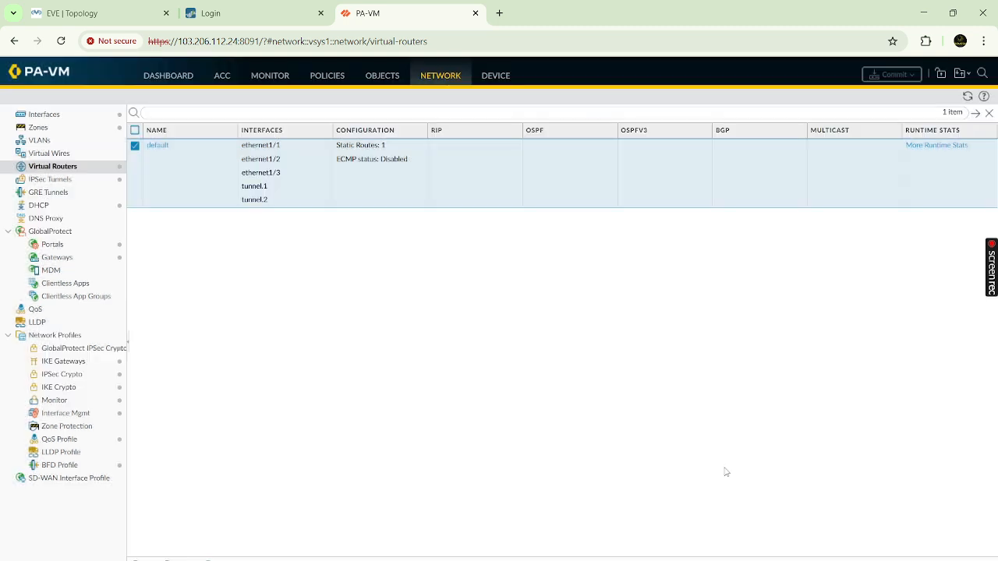
pyautogui.click(725, 470)
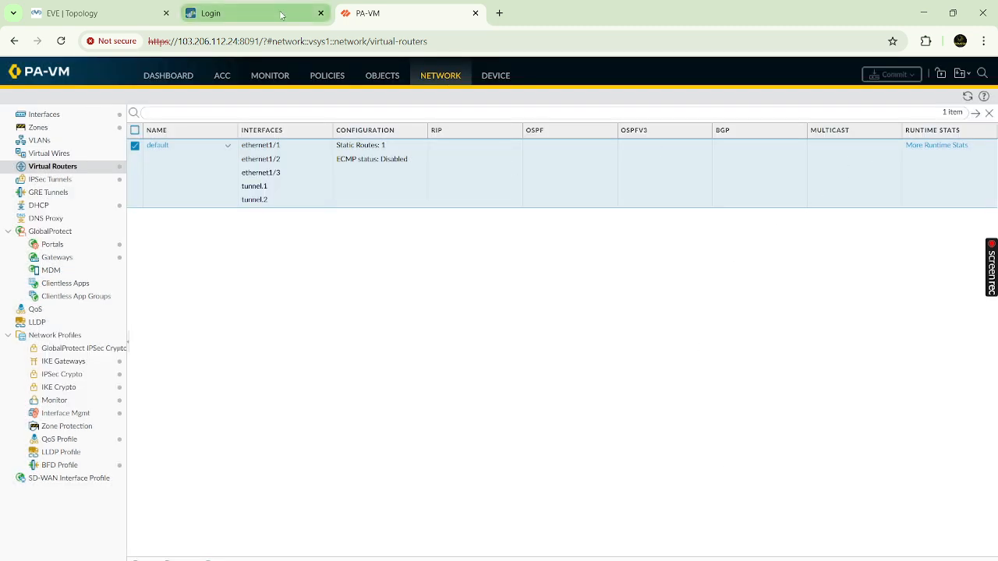
pyautogui.click(88, 13)
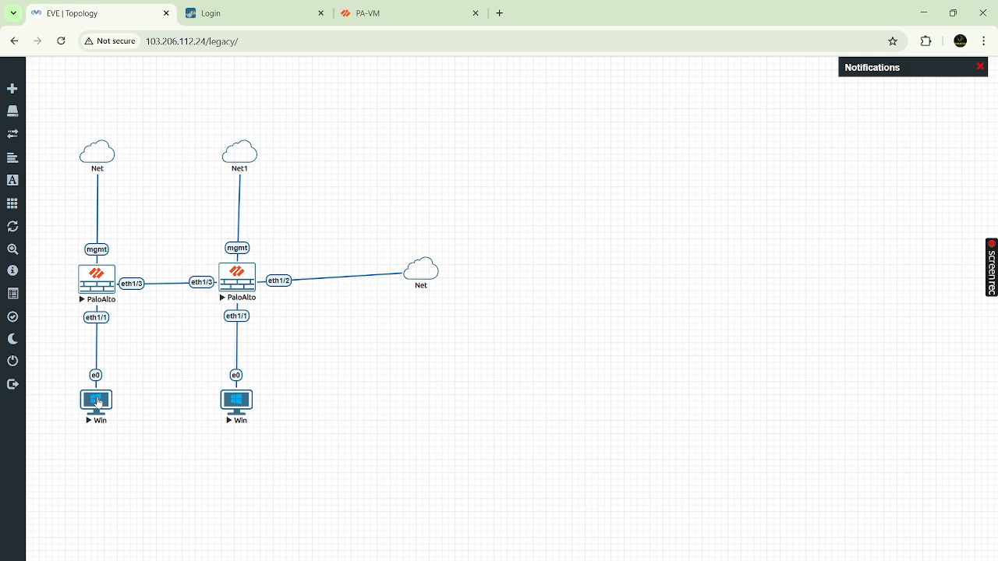
# - Check the firewall's IPsec Tunnels list, then return to the EVE-NG lab topology
pyautogui.click(395, 14)
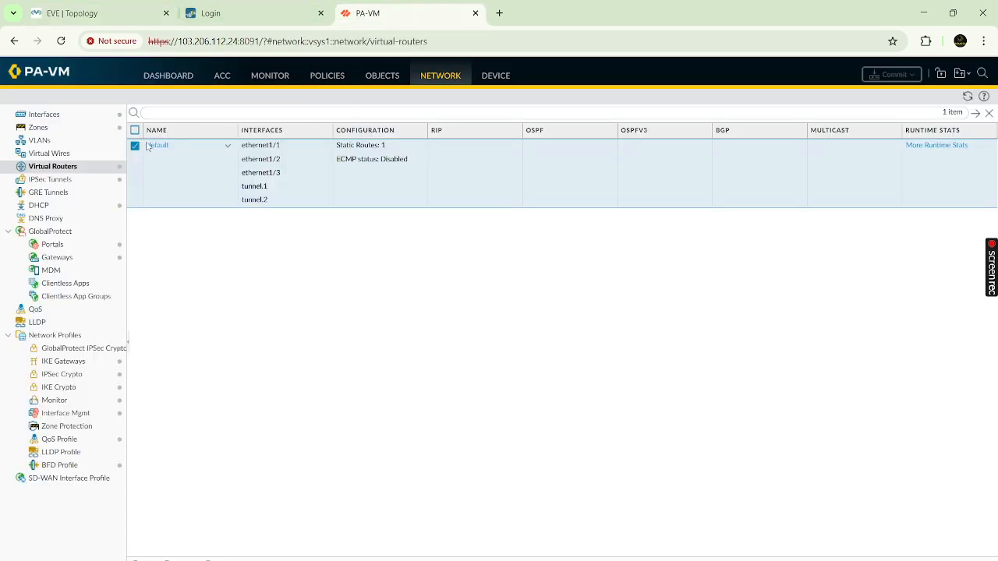
pyautogui.click(50, 180)
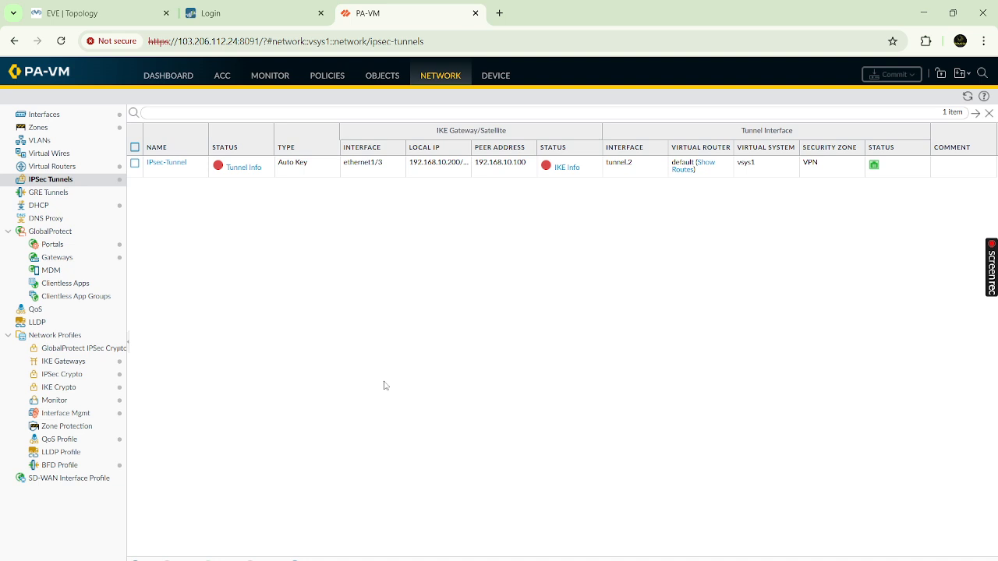
pyautogui.click(101, 12)
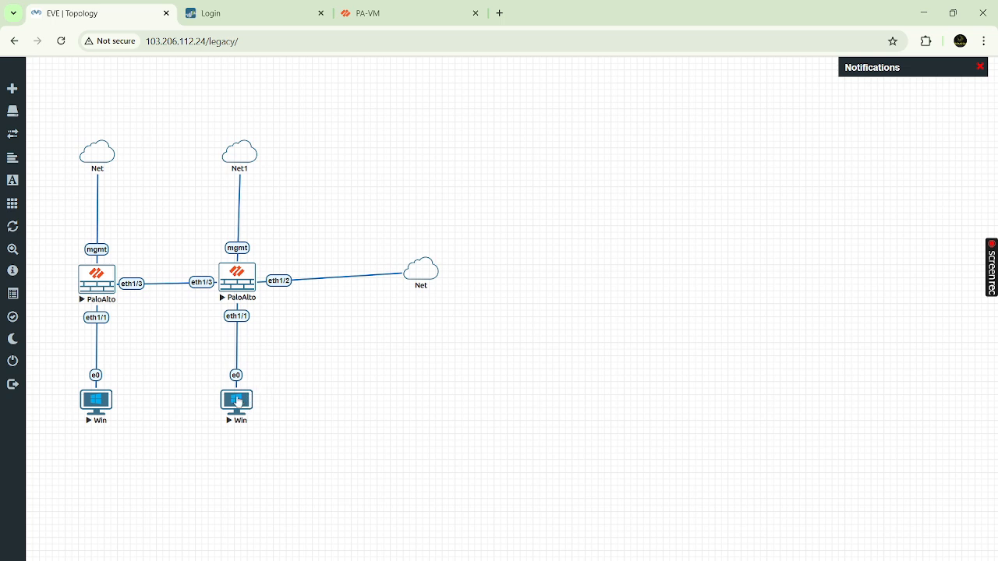
# - Close the Win host's console stuck on the logon error, then stop and restart the Win node
pyautogui.click(238, 402)
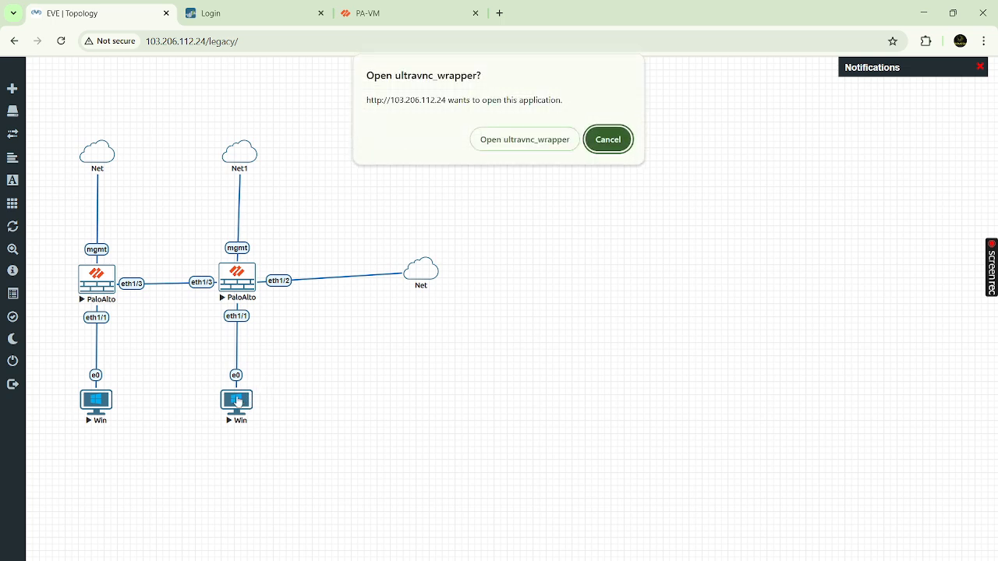
pyautogui.click(534, 140)
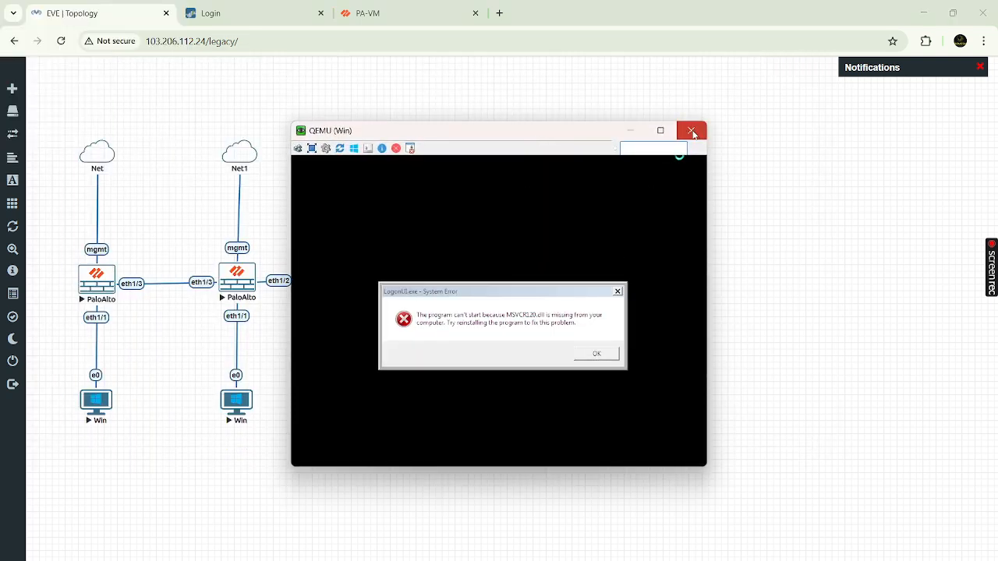
pyautogui.click(691, 130)
pyautogui.rightClick(240, 404)
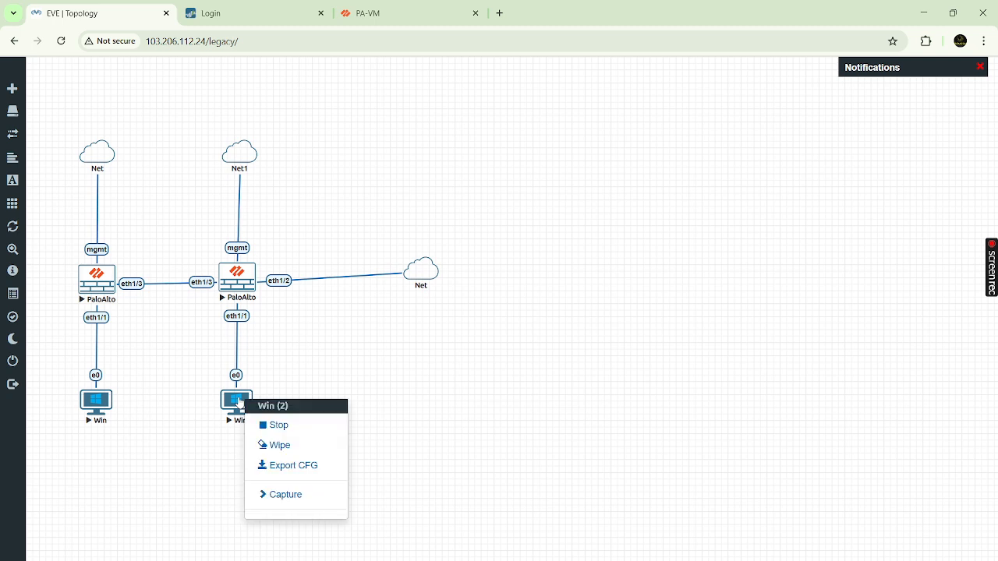
pyautogui.click(269, 426)
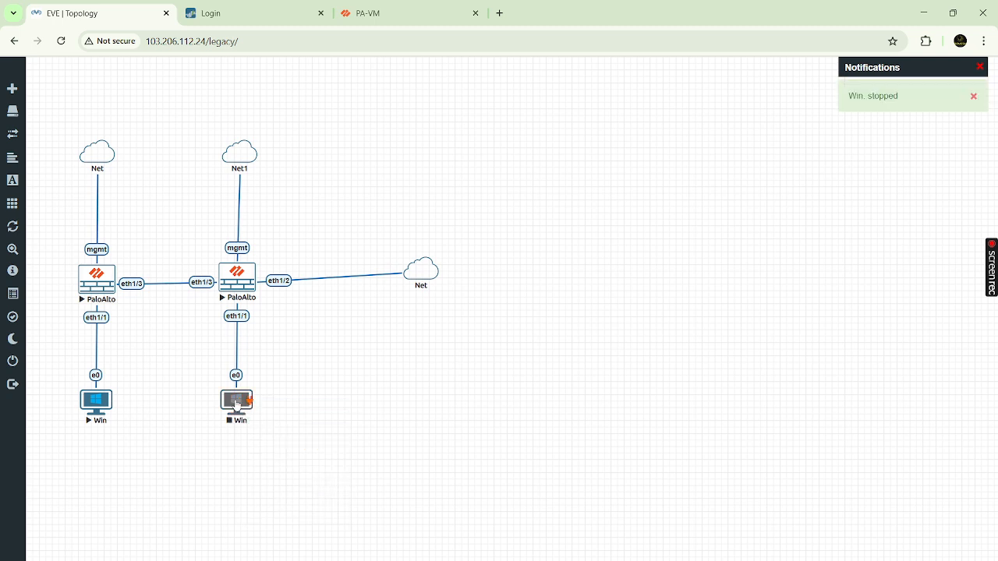
pyautogui.rightClick(239, 400)
pyautogui.click(269, 426)
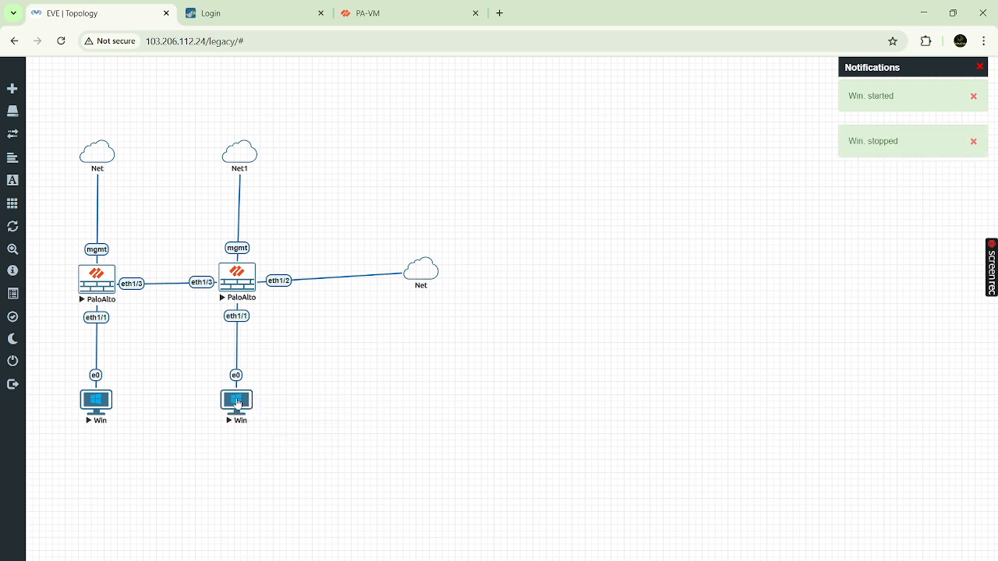
# - Open the restarted Win host's console, boot Windows normally, and dismiss the LogonUI error
pyautogui.click(239, 403)
pyautogui.click(526, 143)
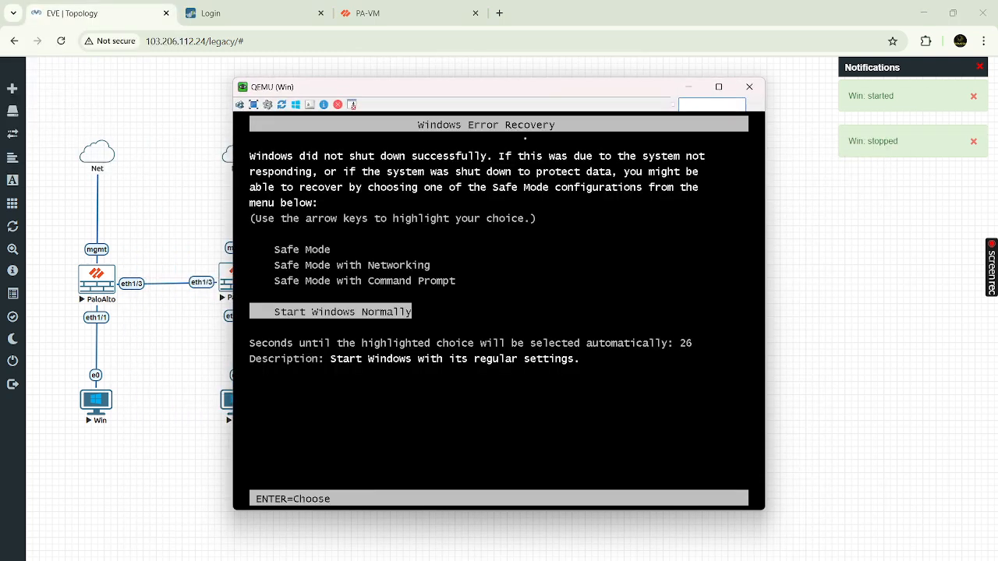
pyautogui.press('Return')
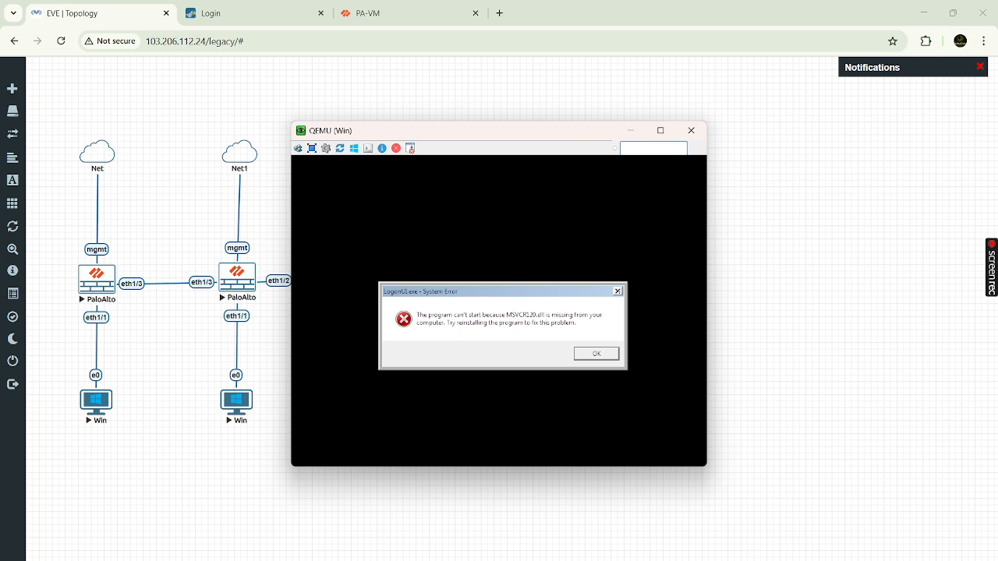
pyautogui.click(617, 291)
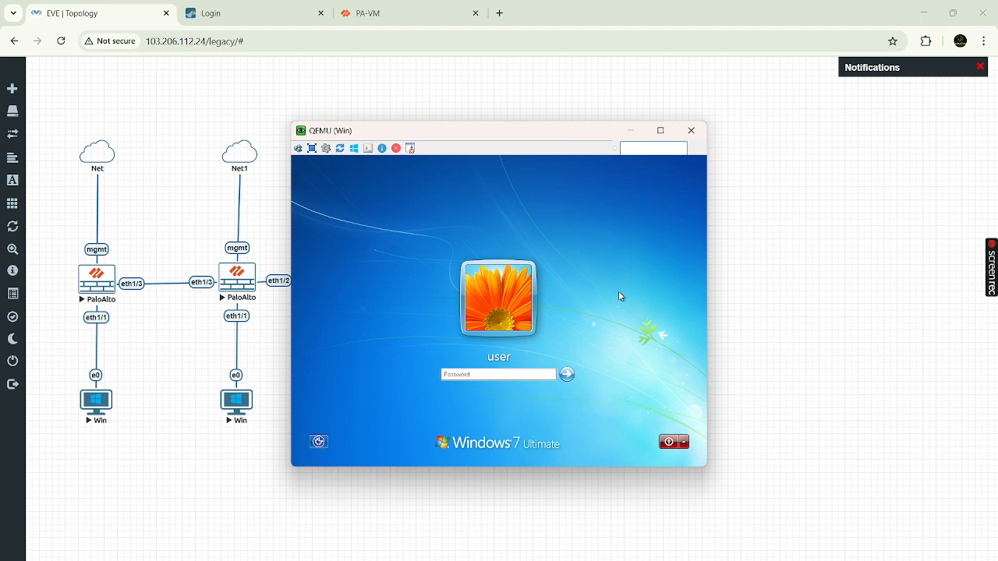
# - Log in to the Windows 7 VM with the password and dismiss the GlobalProtect sign-in prompt
pyautogui.click(510, 374)
pyautogui.write('•••••••')
pyautogui.press('Return')
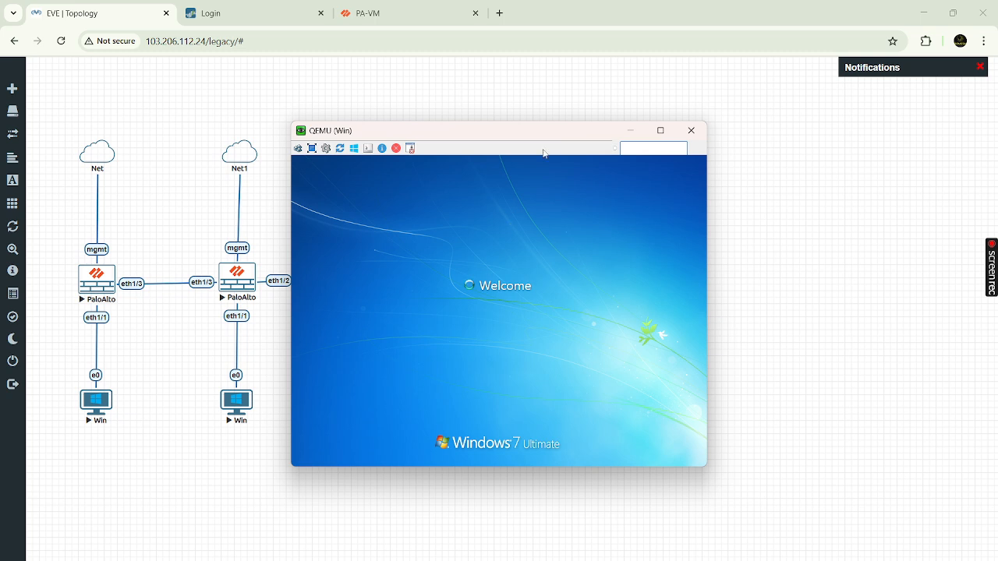
pyautogui.moveTo(539, 135); pyautogui.dragTo(629, 118)
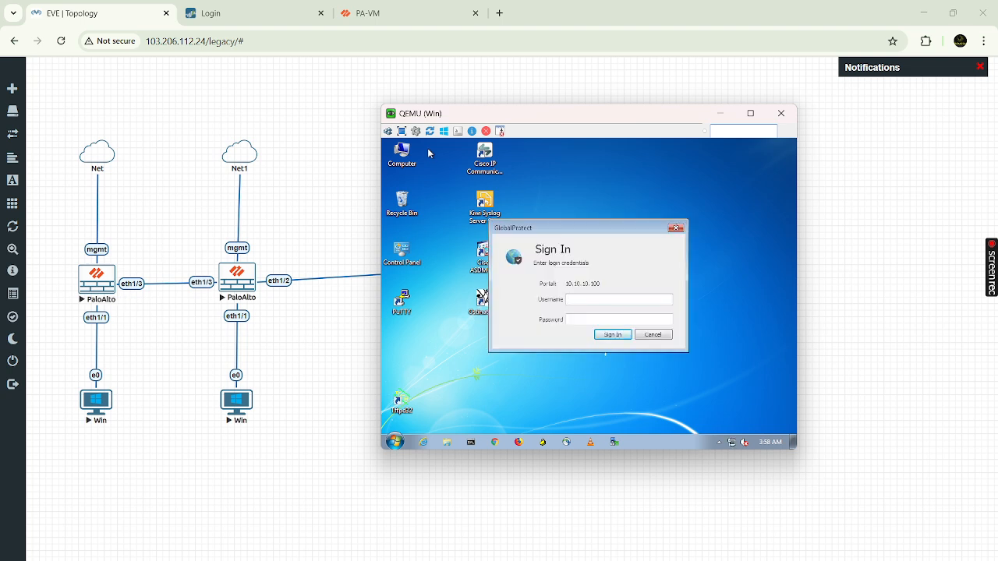
pyautogui.click(679, 231)
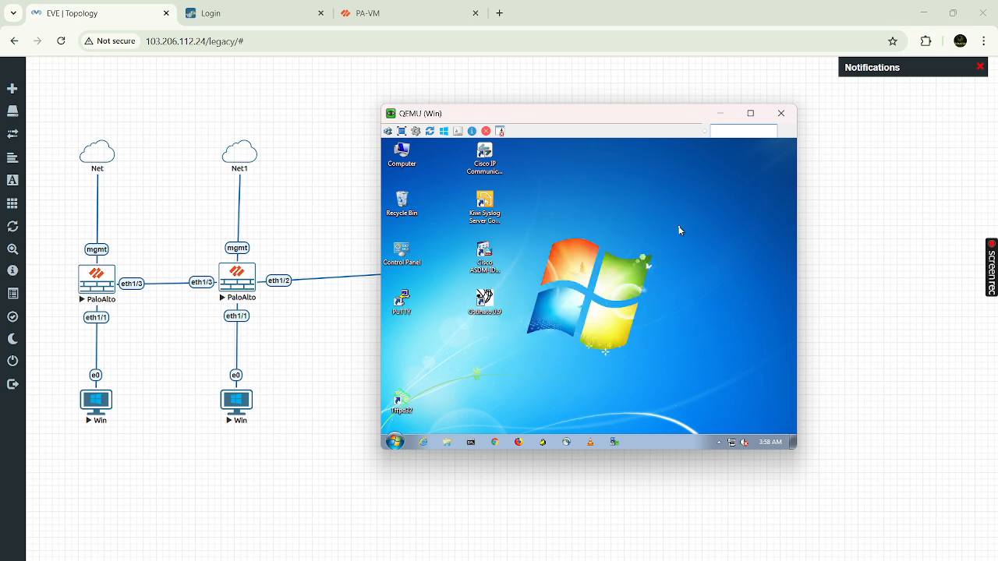
# - Run ipconfig in Command Prompt to confirm 10.10.10.1, then minimize the console window
pyautogui.click(471, 442)
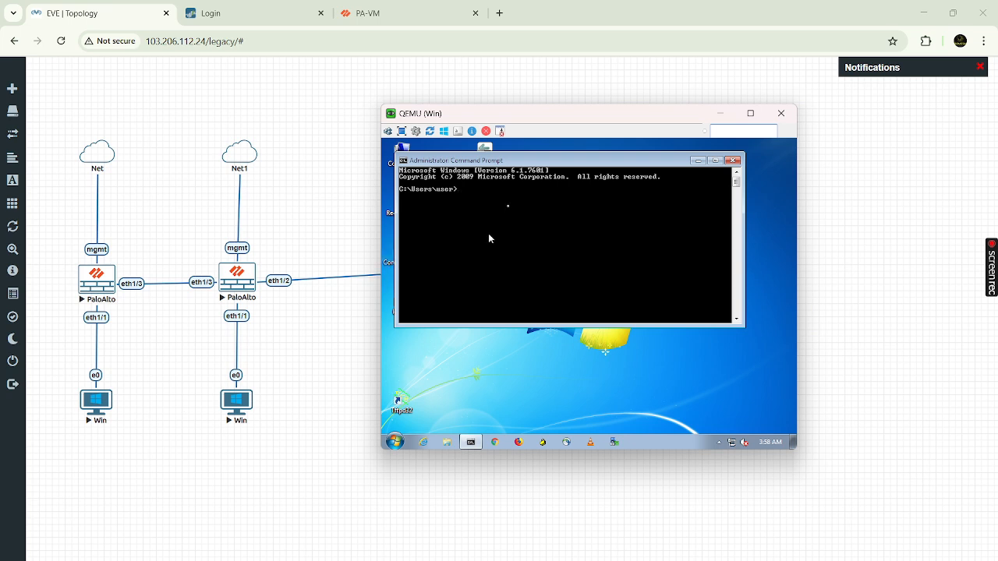
pyautogui.write('ipconfig')
pyautogui.press('Return')
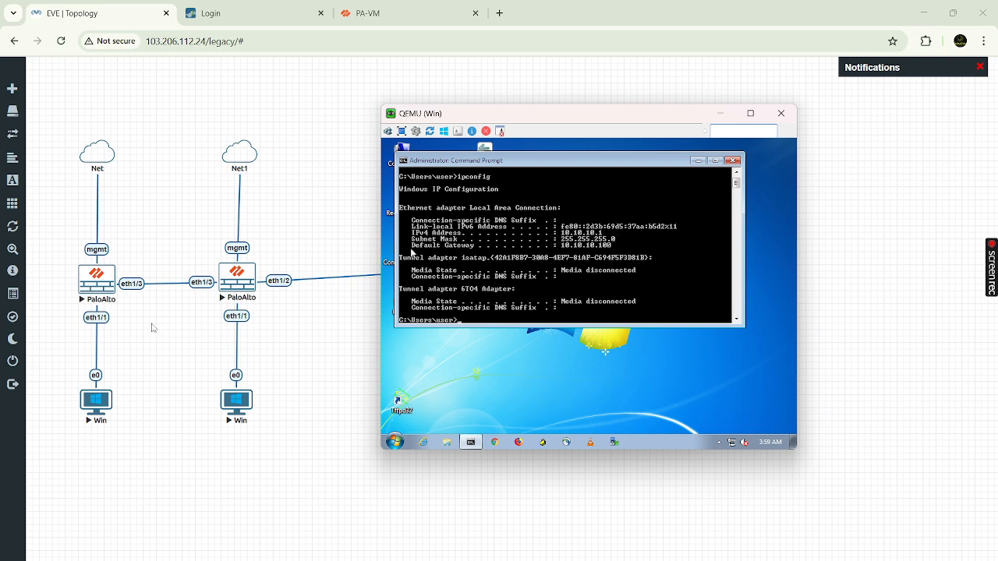
pyautogui.click(105, 403)
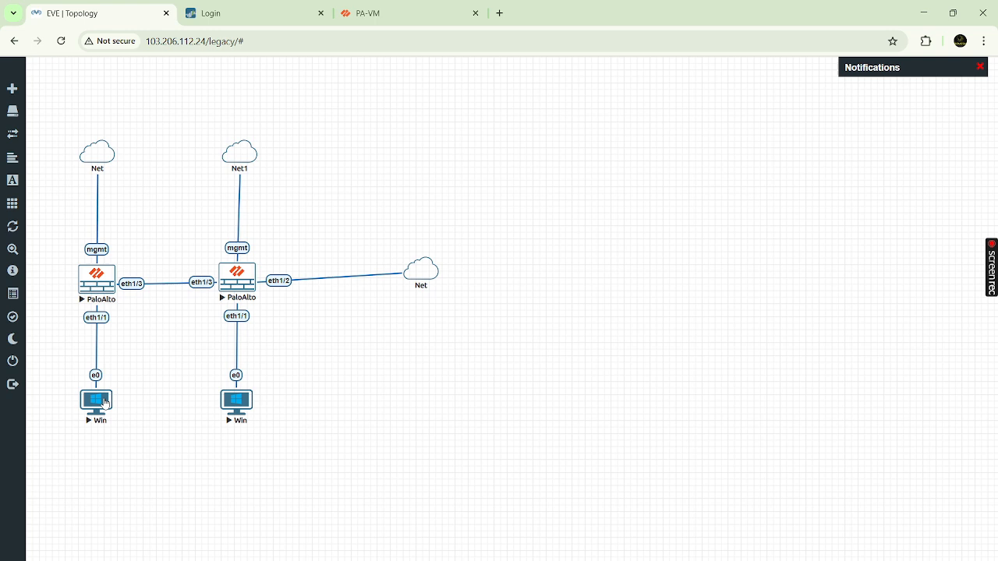
# - Bring the 20.20.20.1 Win host's console forward and run ipconfig on it
pyautogui.click(99, 404)
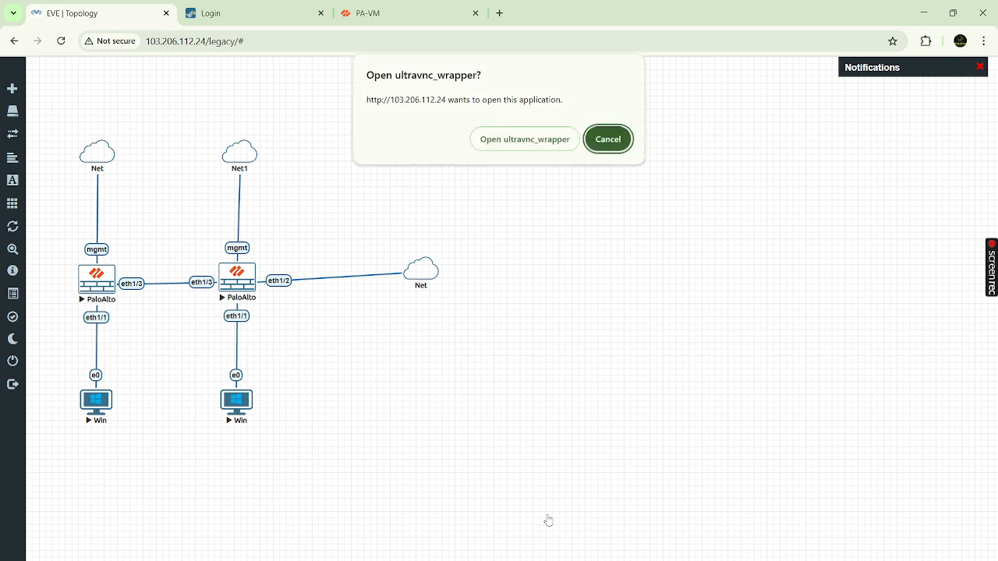
pyautogui.click(624, 138)
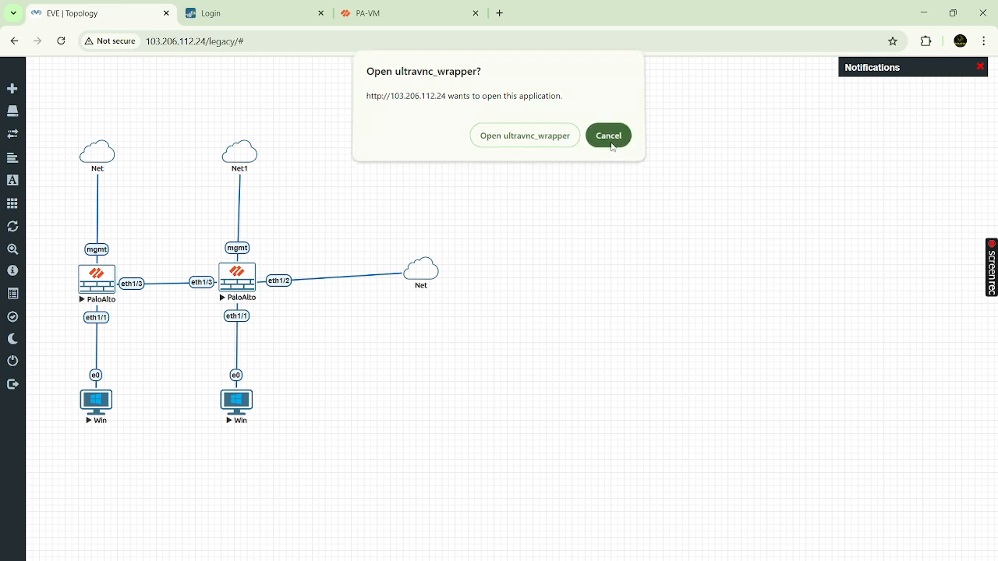
pyautogui.moveTo(729, 560)
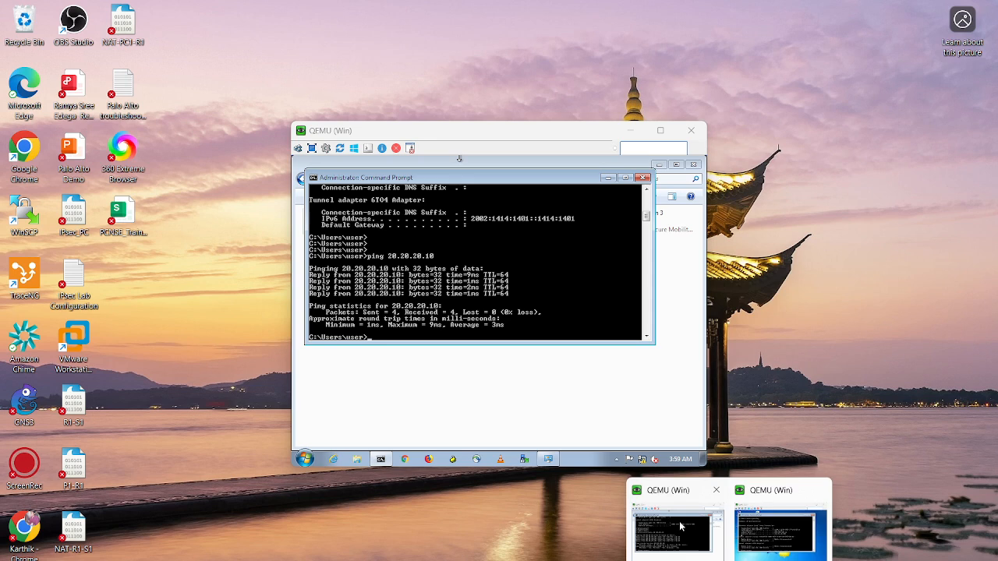
pyautogui.click(679, 524)
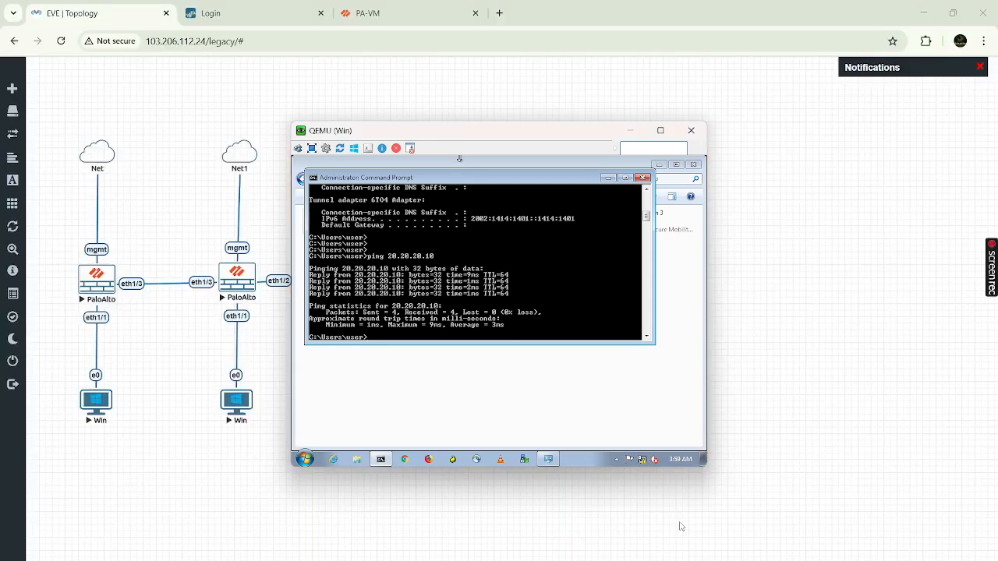
pyautogui.press('Return')
pyautogui.press('Return')
pyautogui.press('Return')
pyautogui.write('ipconfig')
pyautogui.press('Return')
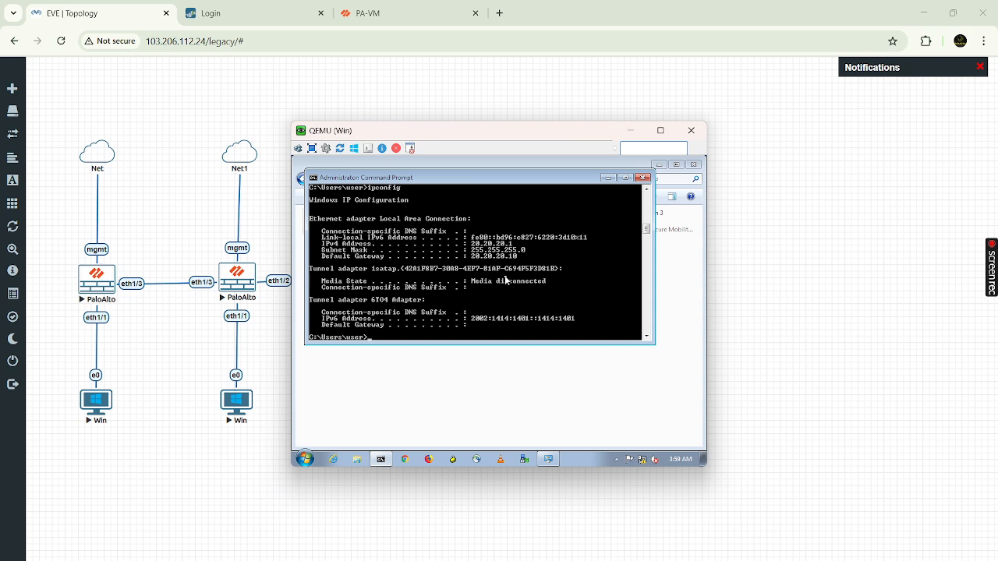
# - Ping 10.10.10.1 twice across the tunnel, ending with four replies and 0% loss
pyautogui.press('Return')
pyautogui.press('Return')
pyautogui.write('pi')
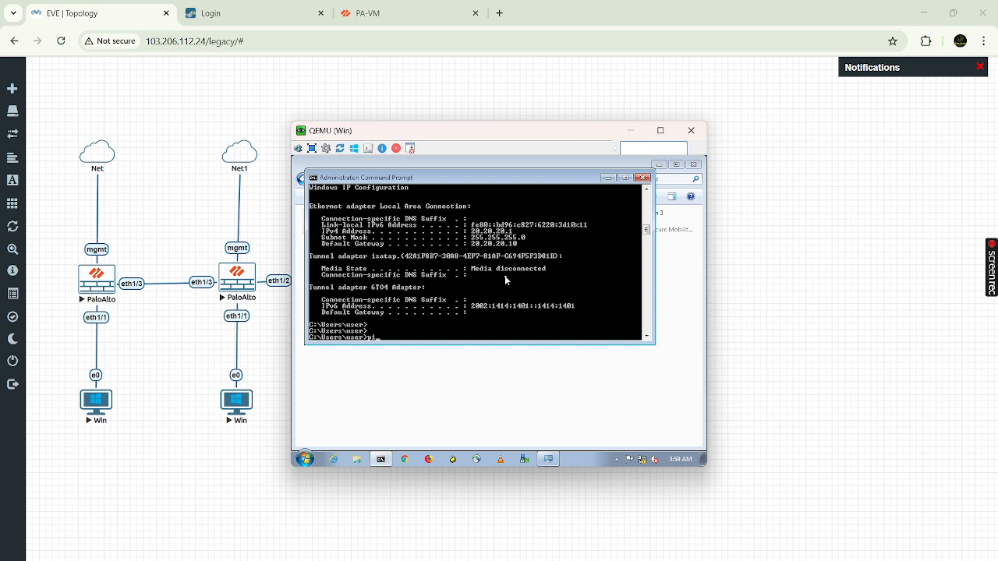
pyautogui.write('ng 10.10.10.1')
pyautogui.press('Return')
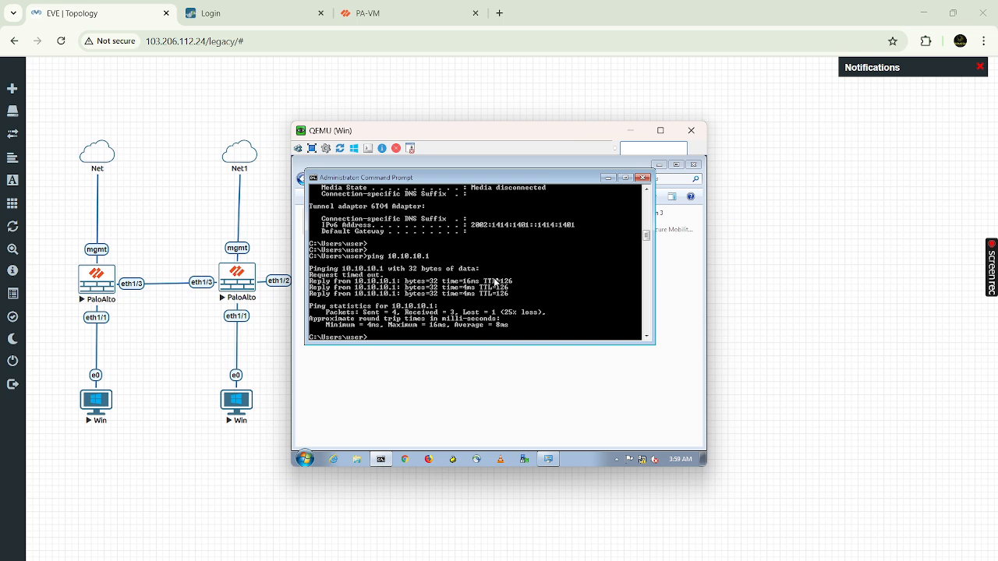
pyautogui.press('Up')
pyautogui.press('Return')
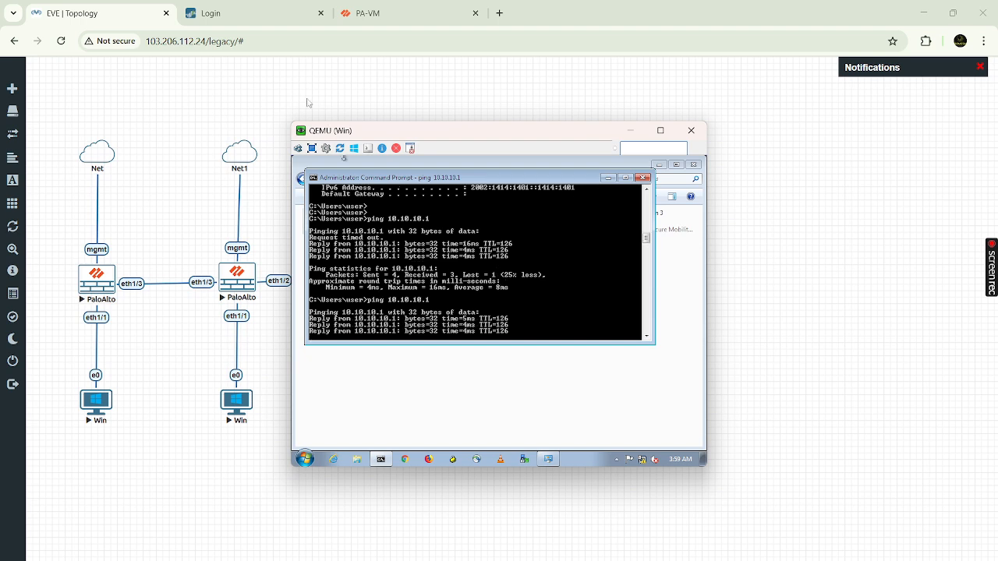
# - Refresh the IPsec Tunnels page to show green tunnel and IKE status for IPsec-Tunnel
pyautogui.moveTo(403, 13)
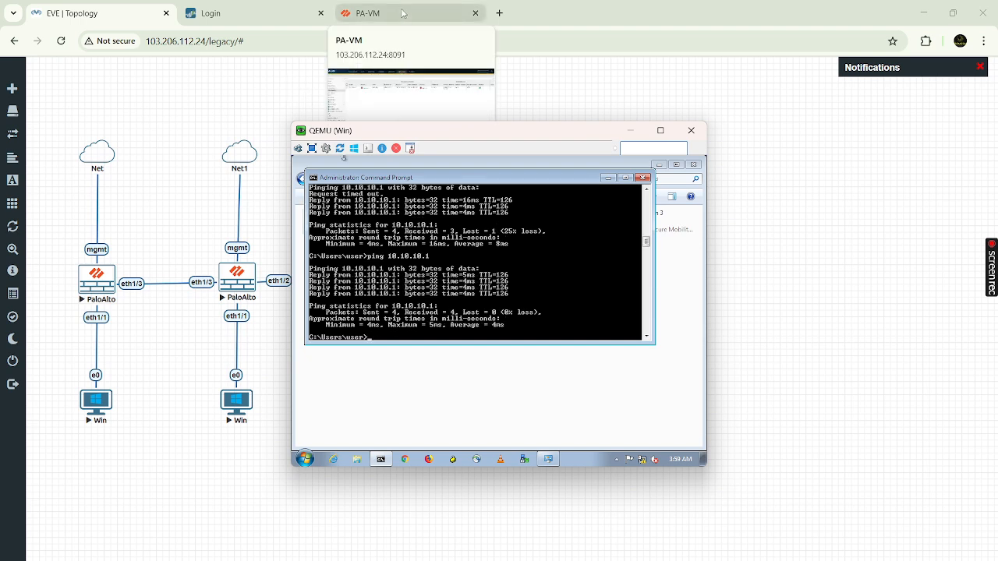
pyautogui.click(403, 13)
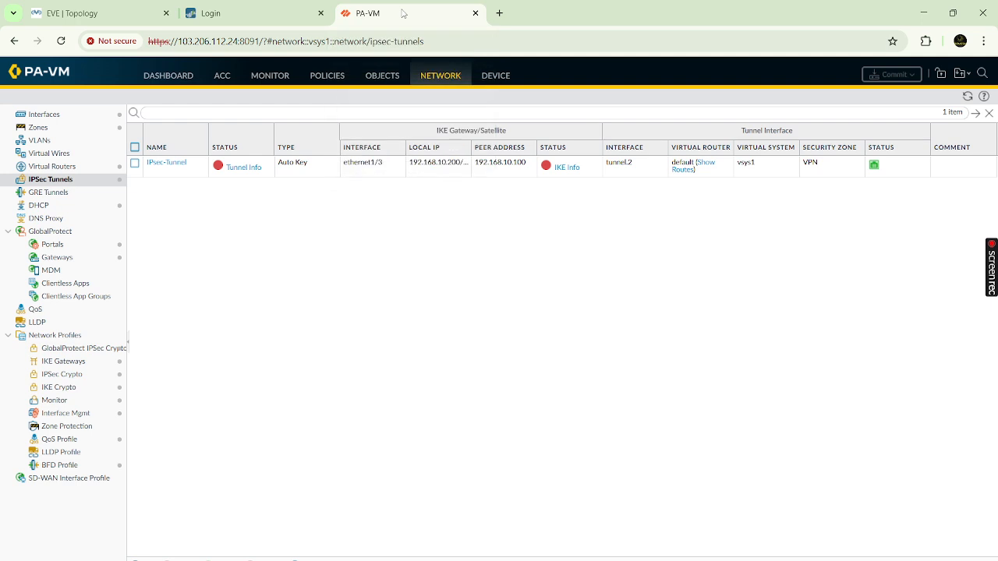
pyautogui.click(970, 101)
# - Review IKE-Gateway phase-1 details (peer 192.168.10.100, Main mode, PSK/DH20/AES/MD5), then close them
pyautogui.click(569, 168)
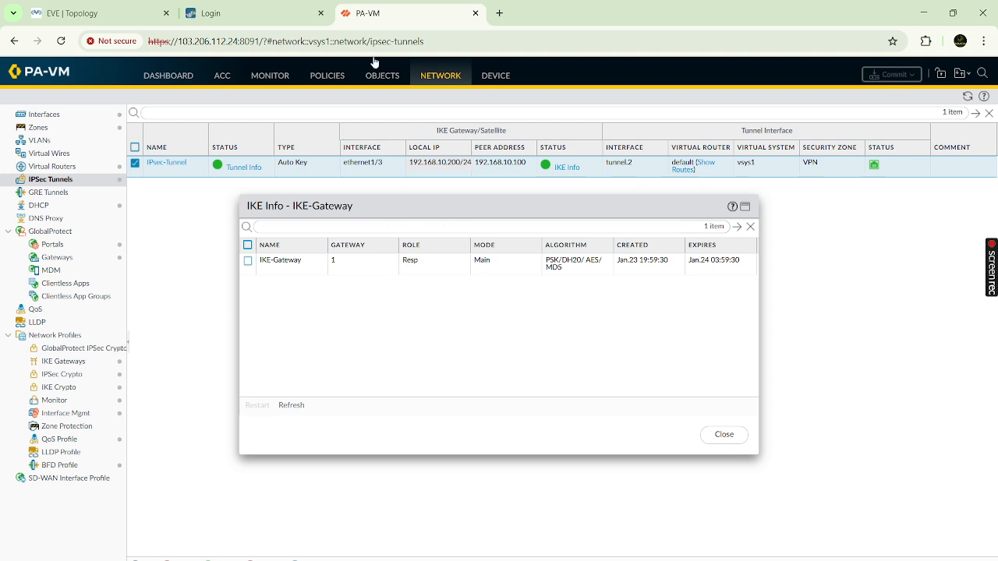
pyautogui.click(105, 14)
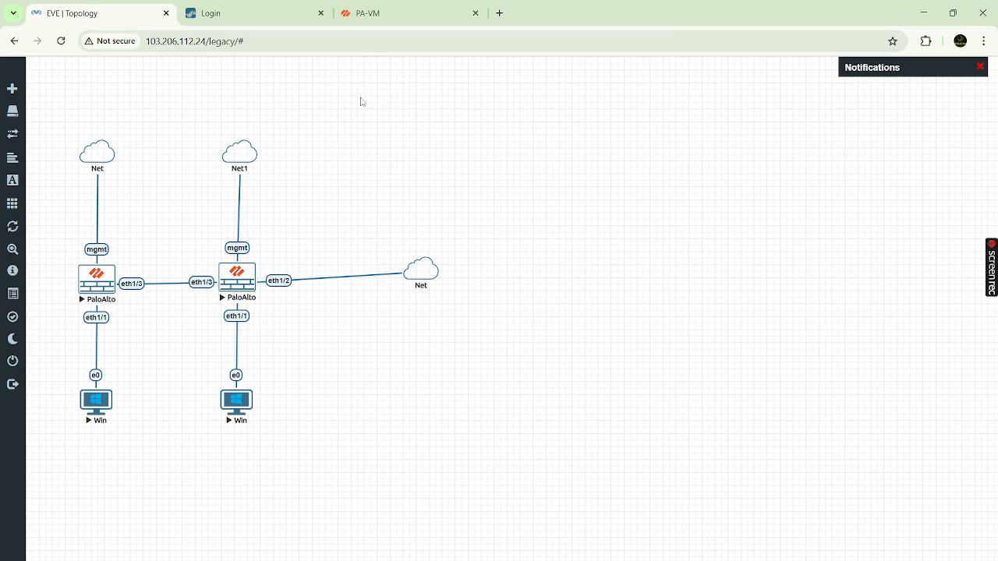
pyautogui.click(409, 14)
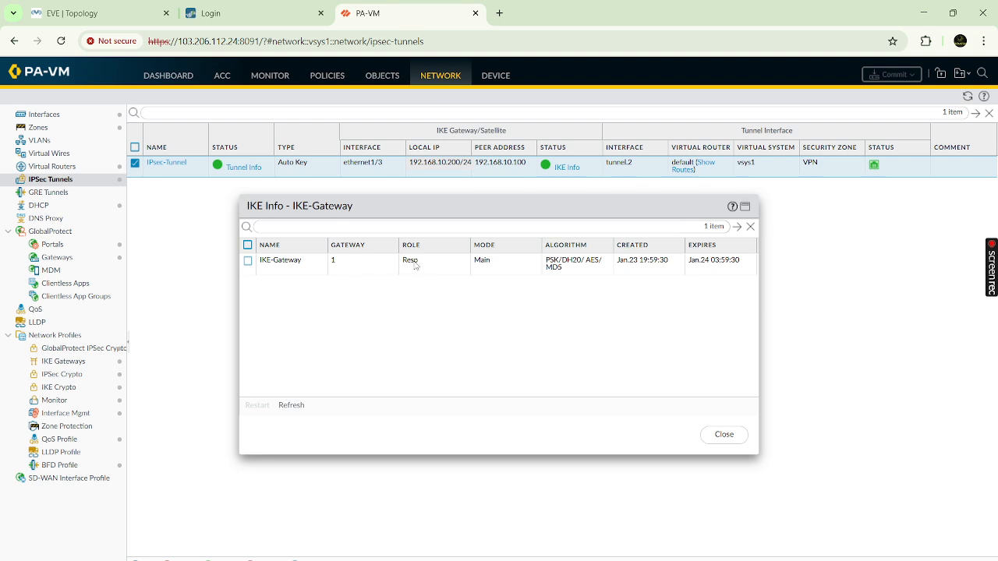
pyautogui.click(284, 266)
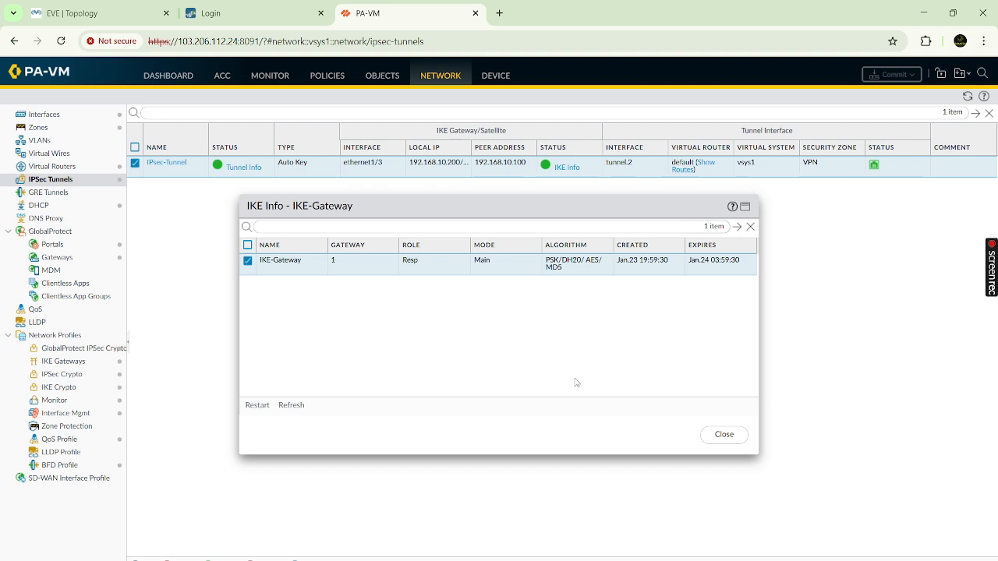
pyautogui.click(725, 435)
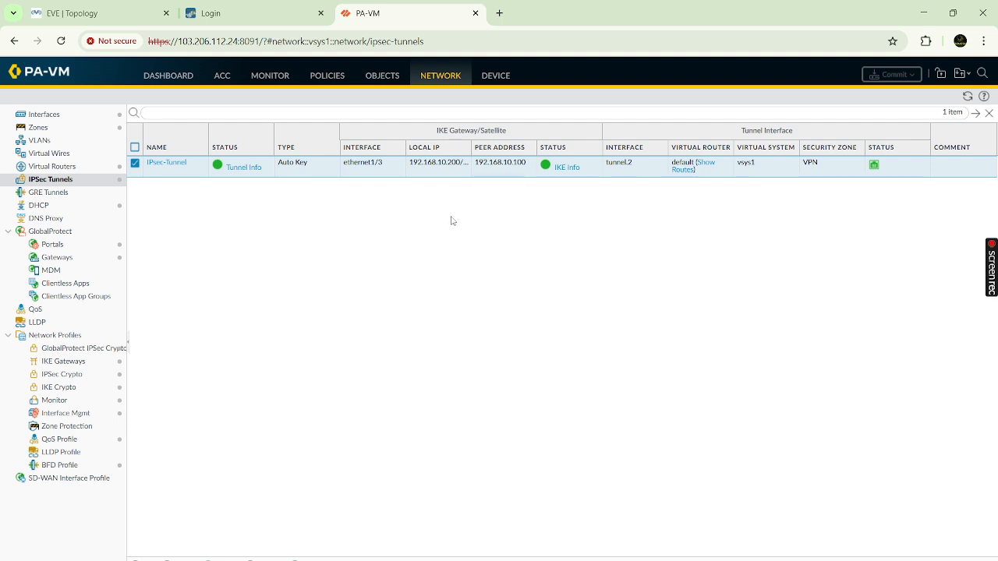
# - Open IPsec-Tunnel's Tunnel Info, resize its IP and packet columns, and refresh the statistics
pyautogui.click(239, 170)
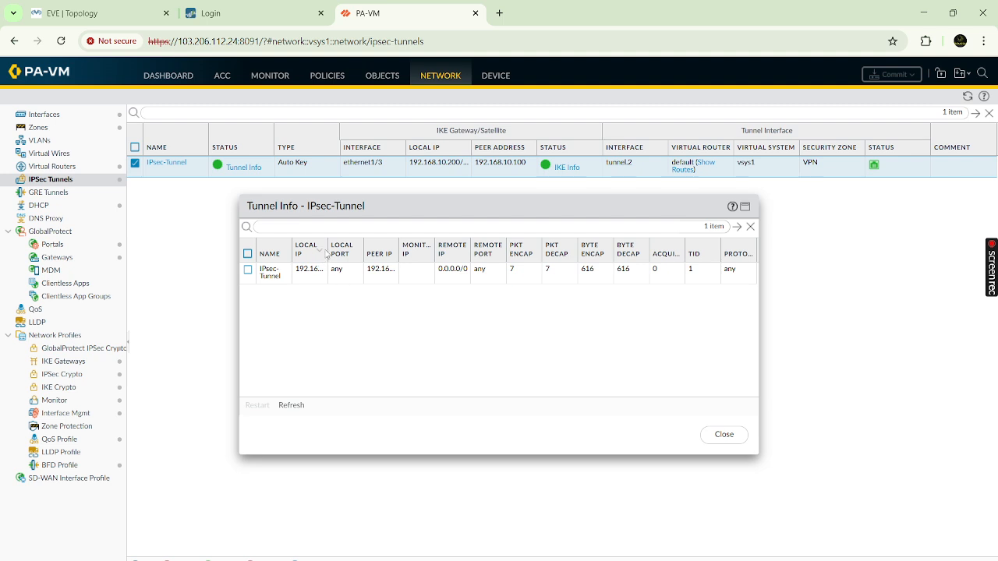
pyautogui.moveTo(328, 250); pyautogui.dragTo(560, 257)
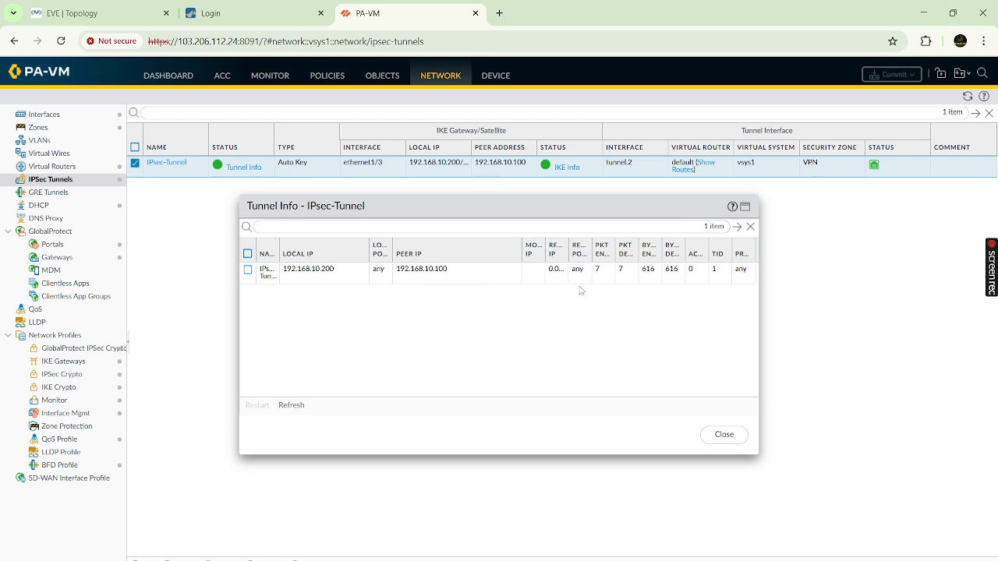
pyautogui.moveTo(522, 250); pyautogui.dragTo(467, 249)
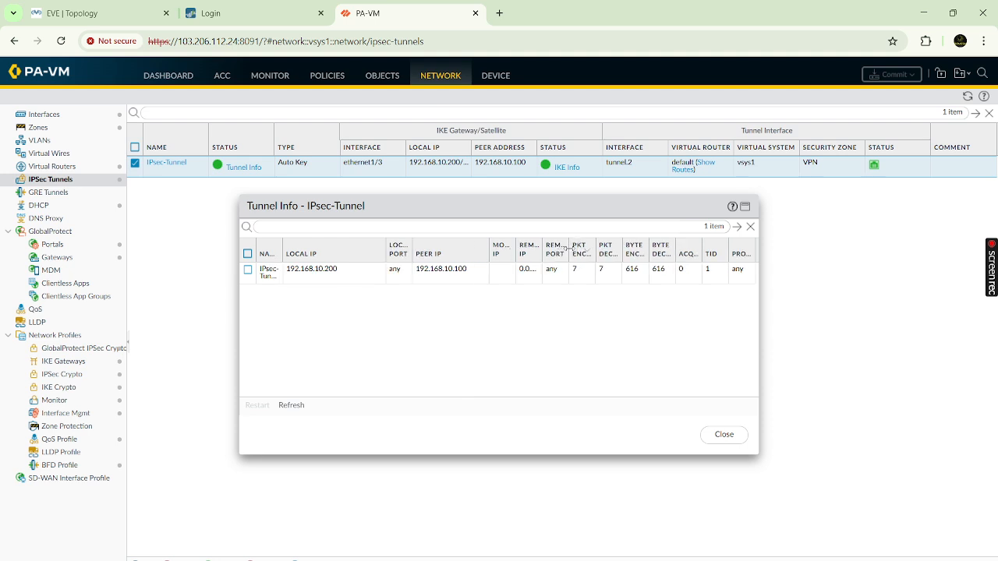
pyautogui.moveTo(571, 248); pyautogui.dragTo(644, 247)
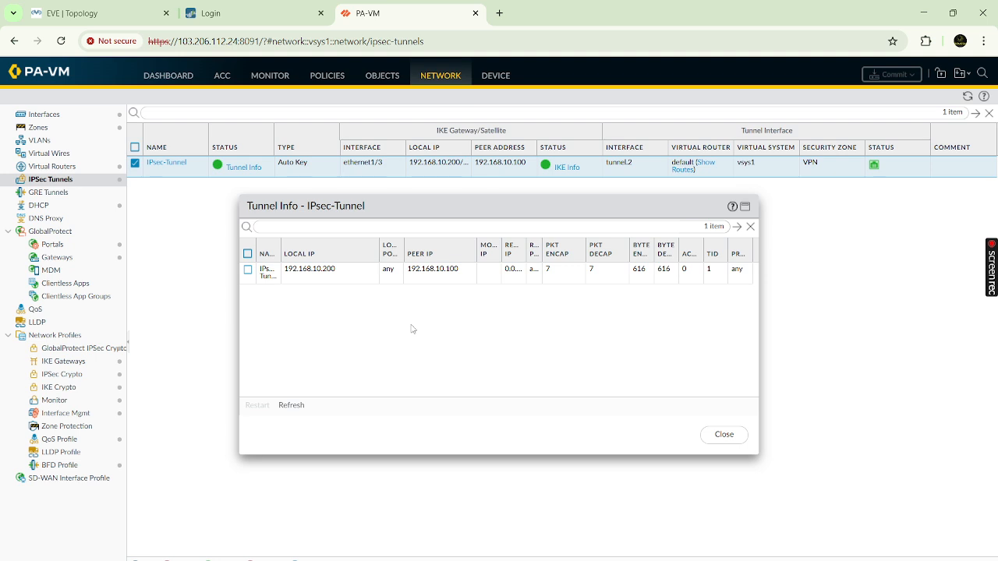
pyautogui.click(561, 273)
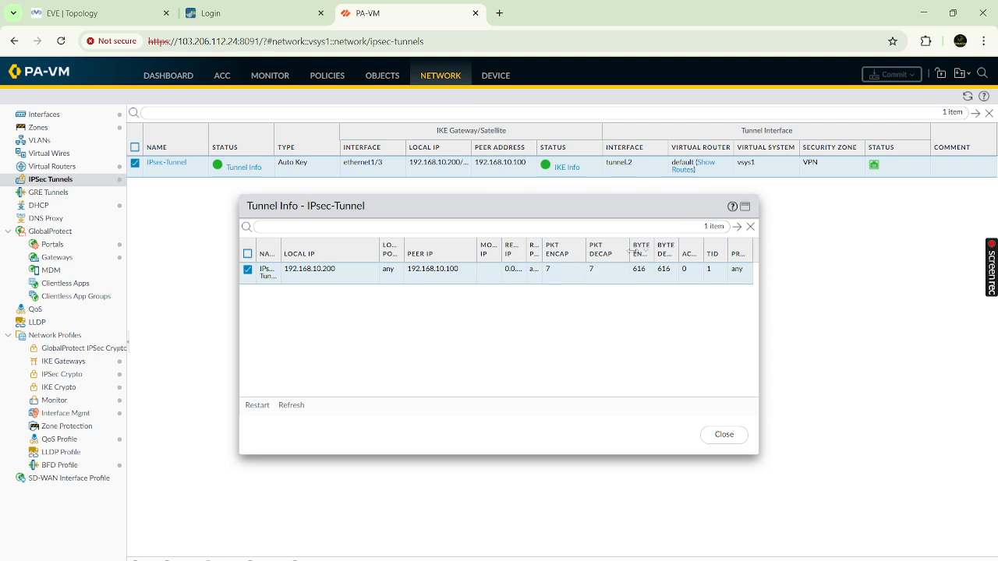
pyautogui.moveTo(587, 254); pyautogui.dragTo(609, 254)
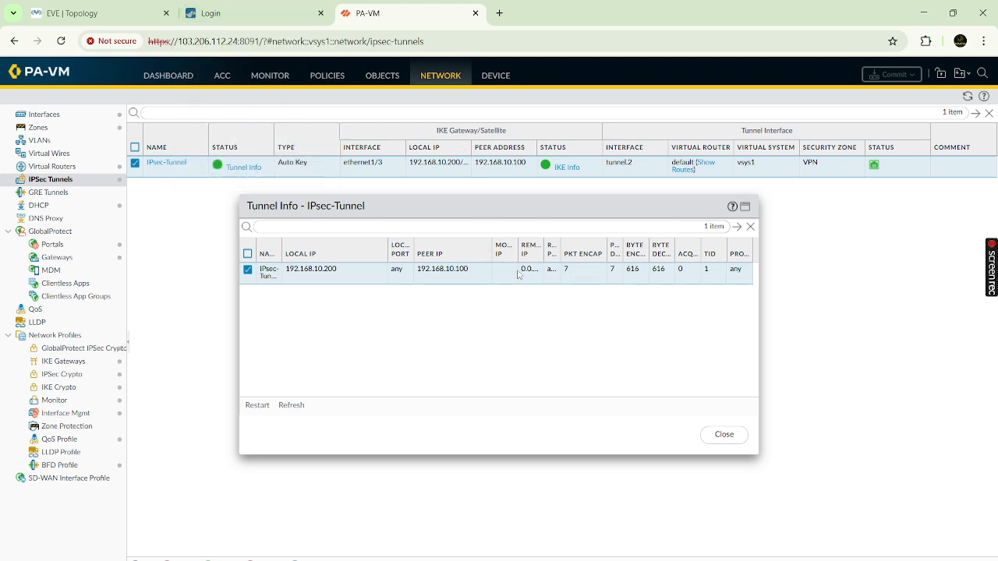
pyautogui.moveTo(625, 250); pyautogui.dragTo(644, 251)
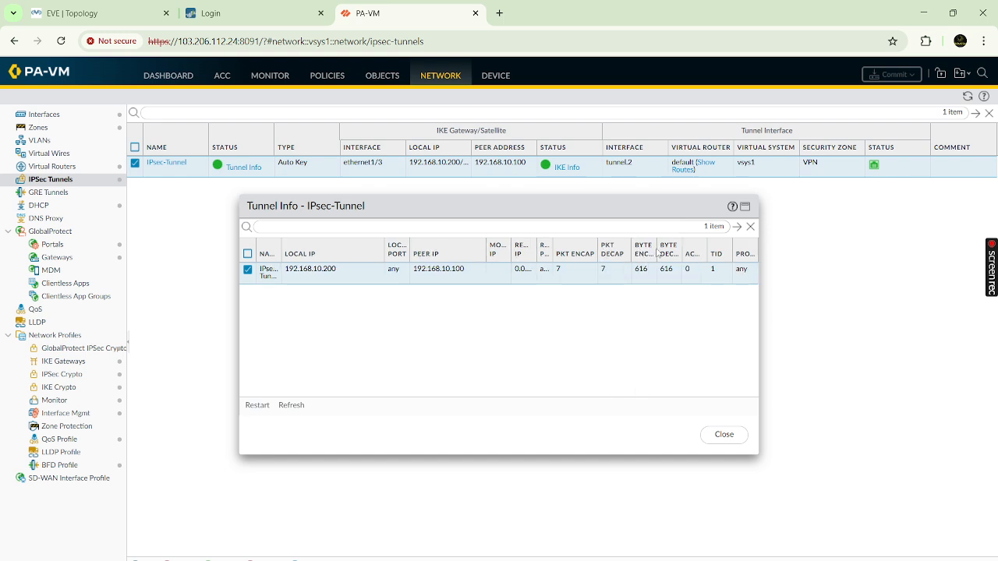
pyautogui.click(290, 406)
pyautogui.click(291, 406)
pyautogui.click(291, 406)
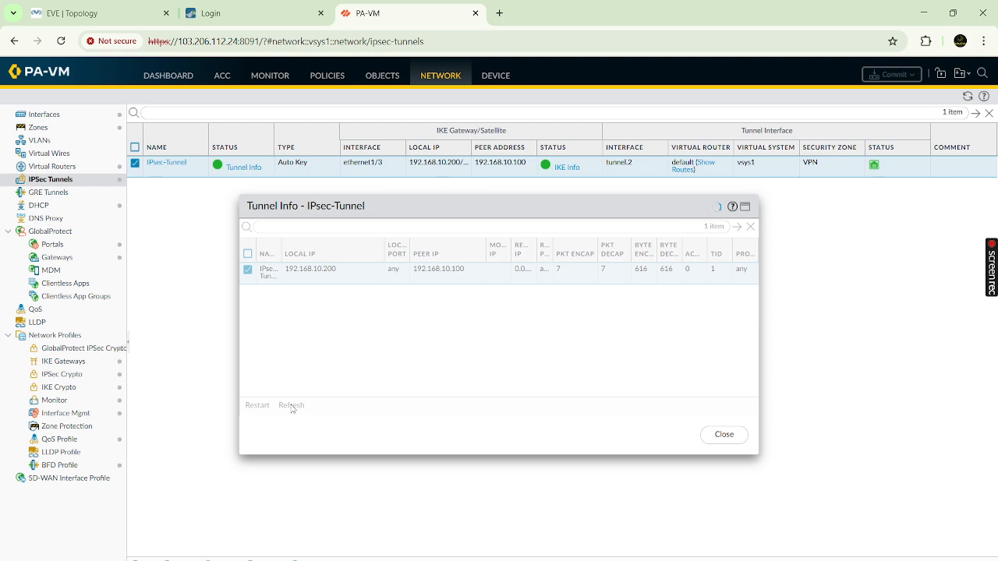
pyautogui.click(291, 405)
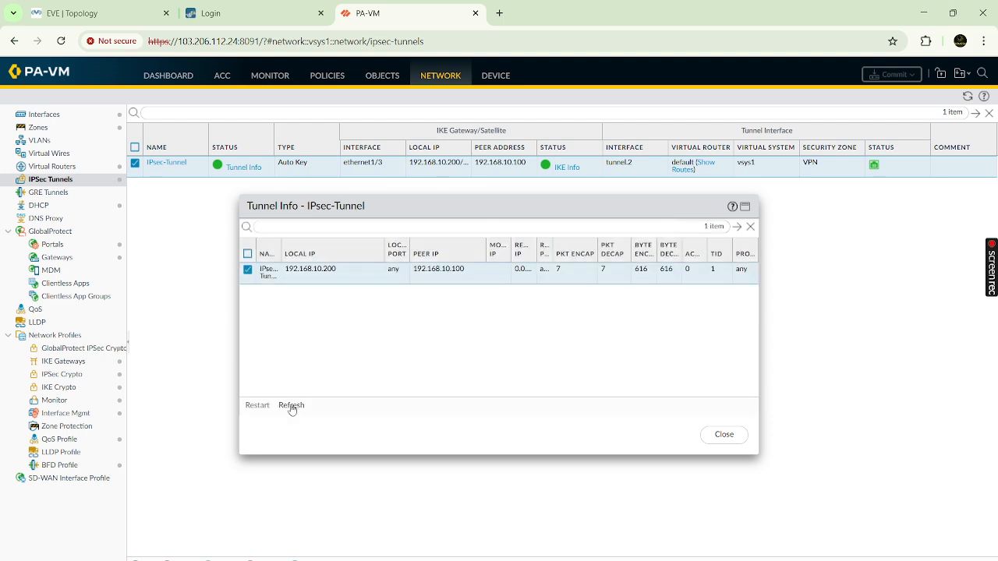
# - Start a continuous ping 10.10.10.1 -t in the Windows VM command prompt
pyautogui.moveTo(734, 560)
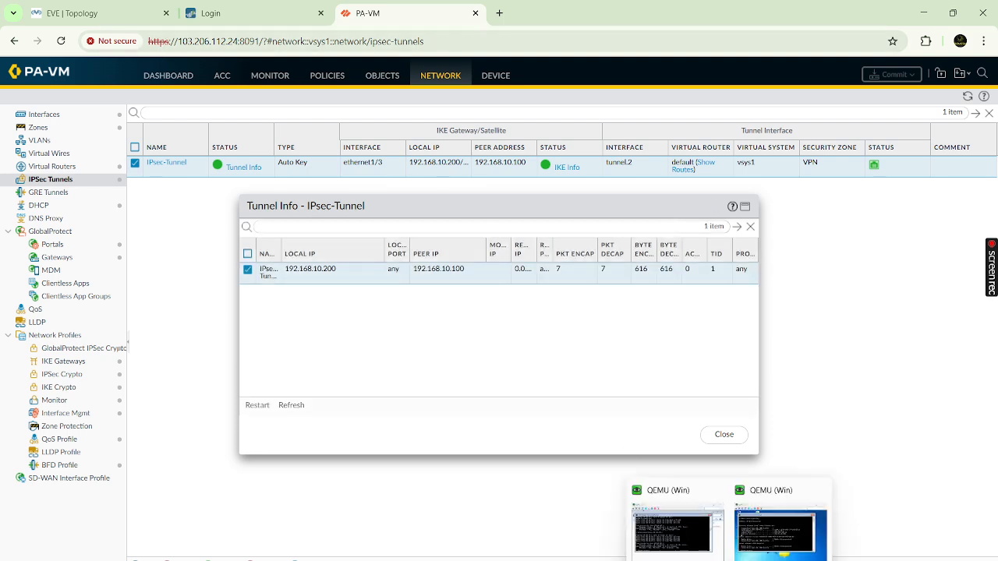
pyautogui.click(676, 532)
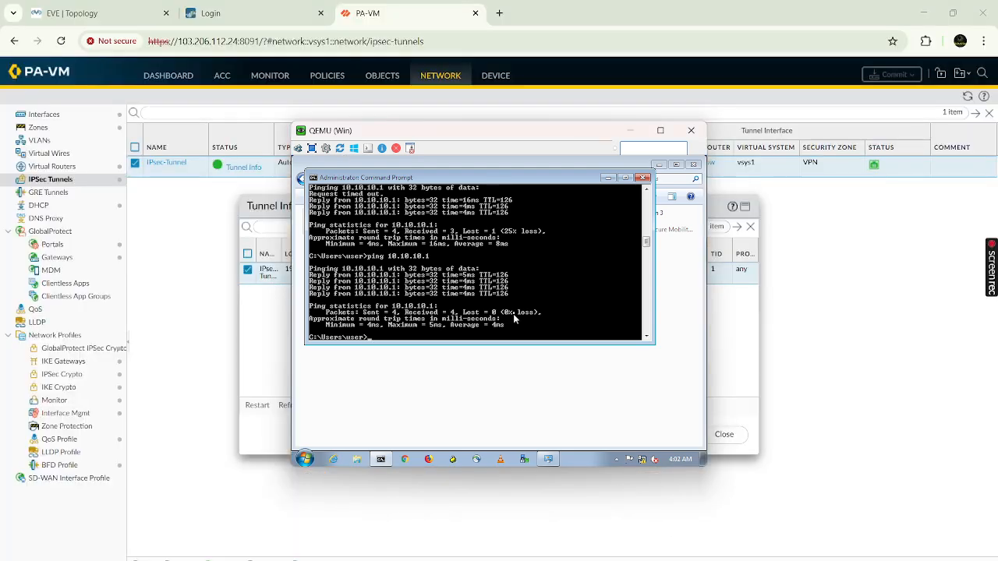
pyautogui.press('Up')
pyautogui.write('-t')
pyautogui.press('Return')
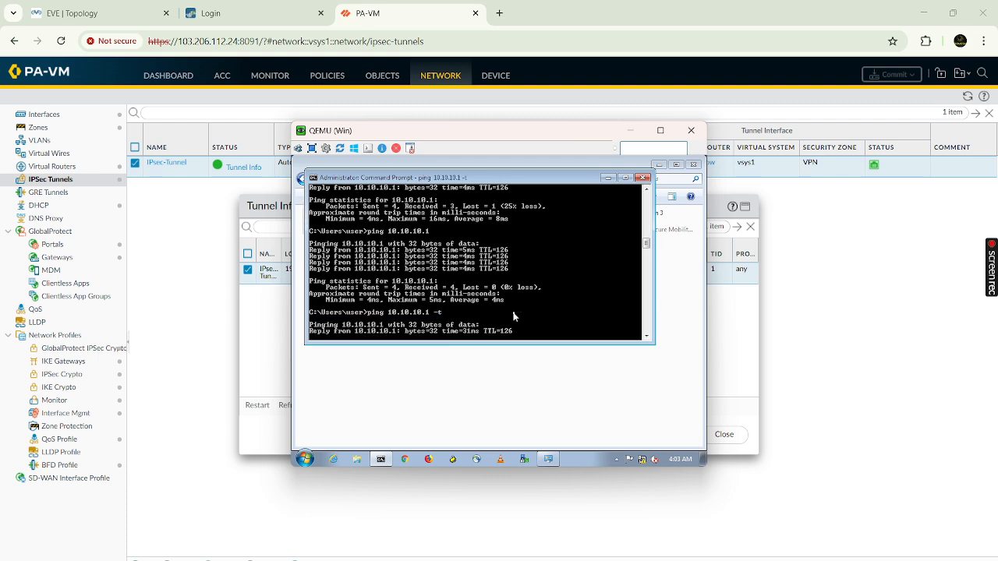
# - Refresh the tunnel counters until they show 19 packets and 1672 bytes encapsulated and decapsulated
pyautogui.click(263, 314)
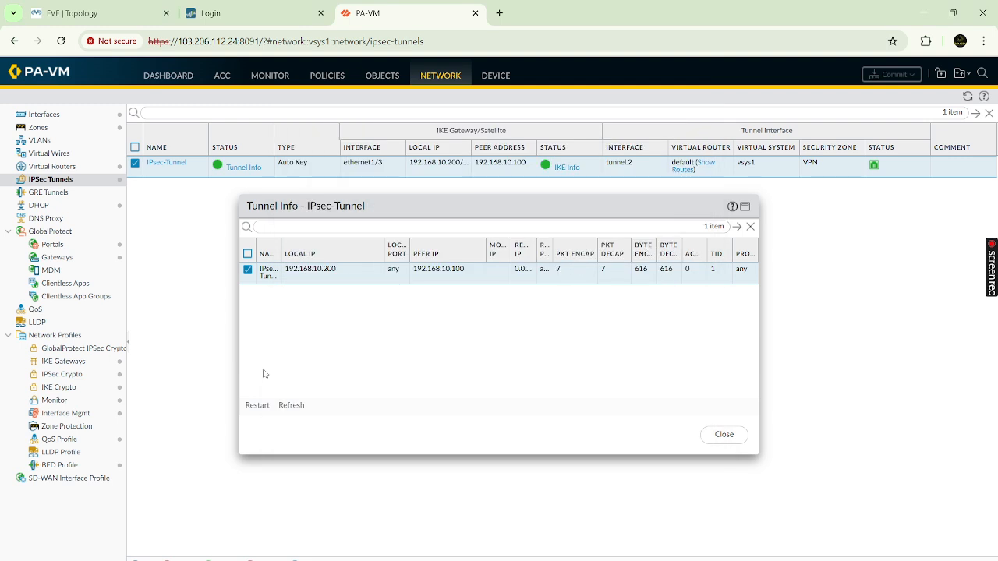
pyautogui.click(290, 406)
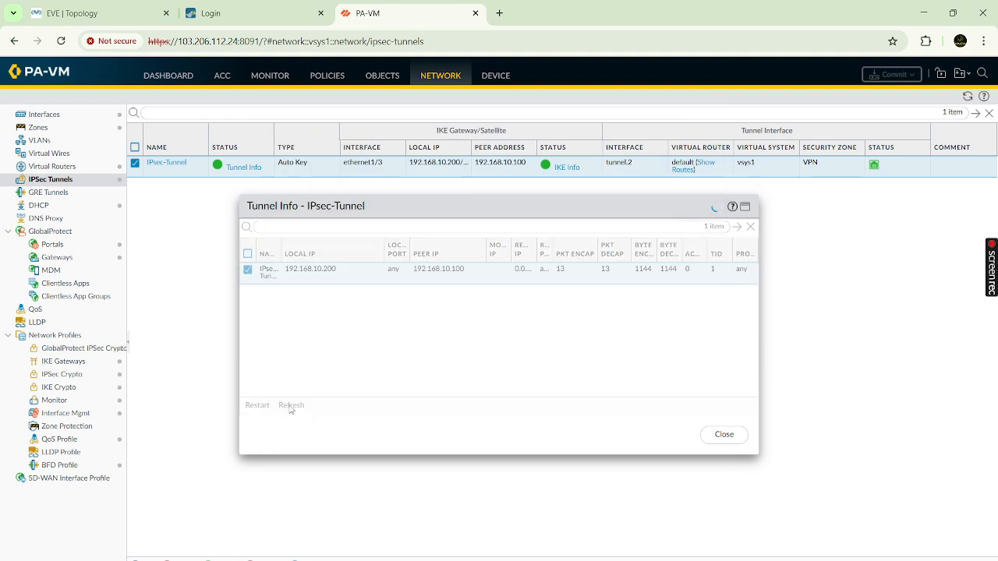
pyautogui.click(291, 405)
pyautogui.click(291, 406)
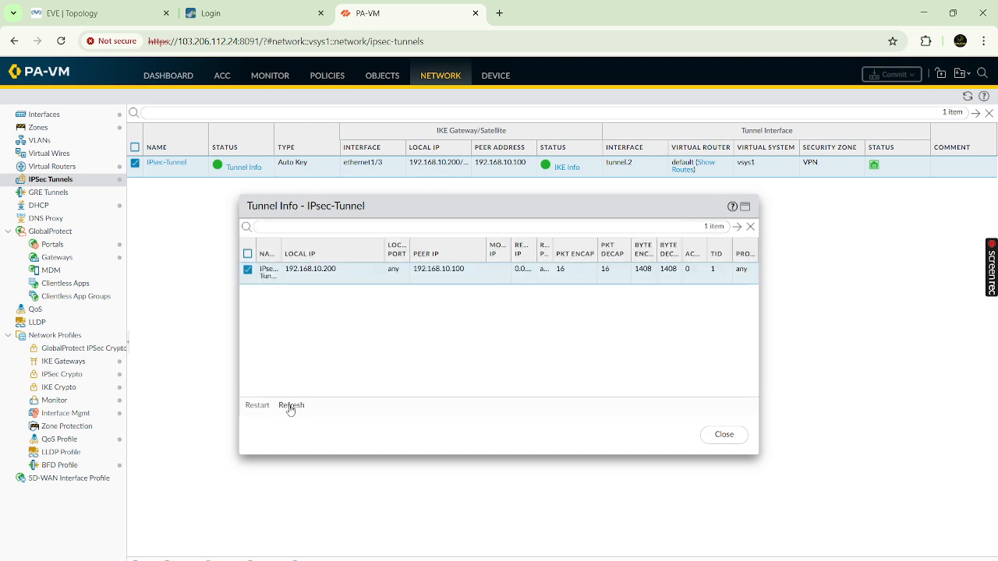
pyautogui.click(290, 406)
pyautogui.click(291, 406)
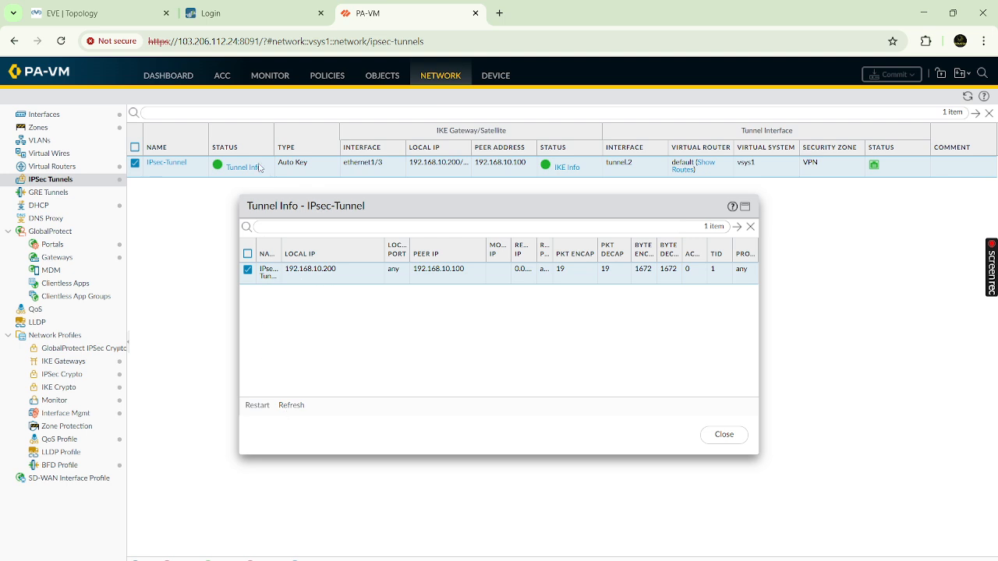
pyautogui.click(246, 17)
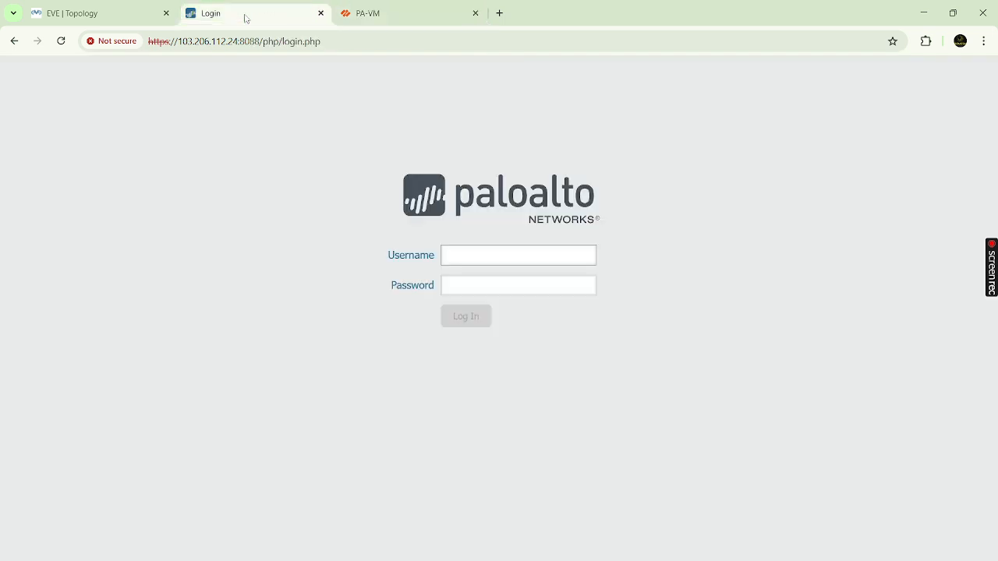
pyautogui.click(375, 13)
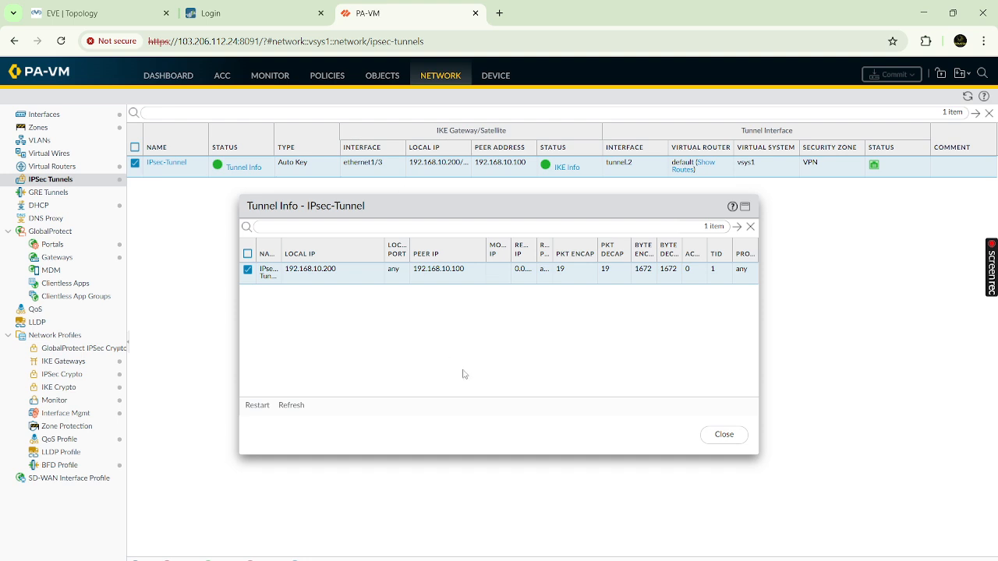
pyautogui.click(275, 13)
# - Switch to the EVE | Topology tab showing both PaloAlto firewalls and Win hosts
pyautogui.click(98, 13)
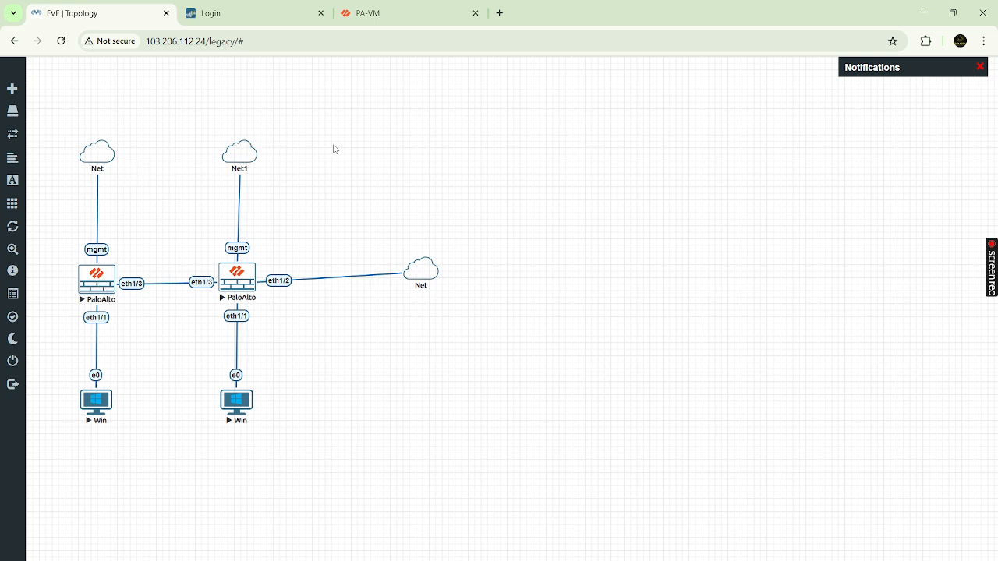
# - Recheck IPsec-Tunnel's Tunnel Info (19 packets, 1672 bytes each way), then return to the EVE-NG topology
pyautogui.click(407, 20)
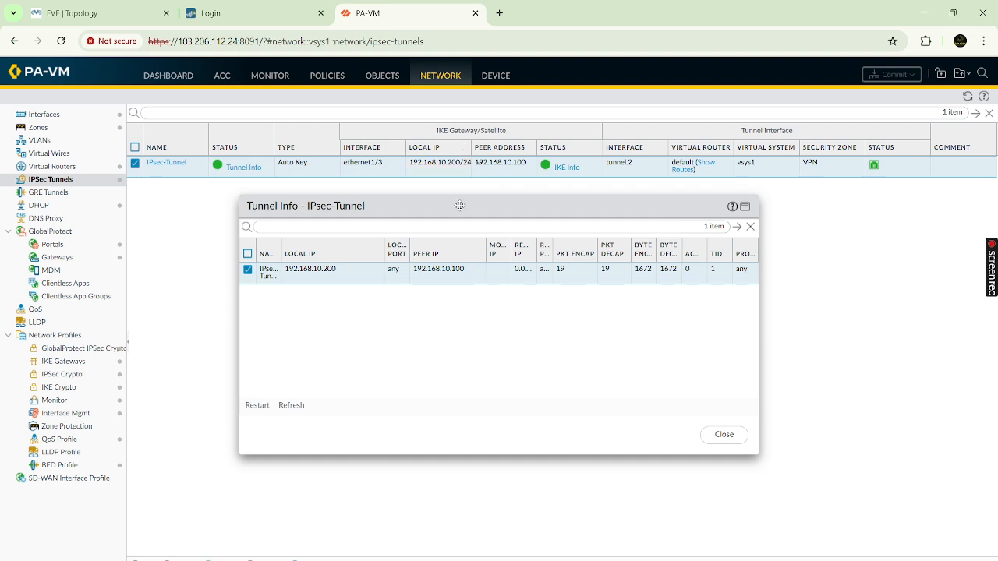
pyautogui.moveTo(515, 214); pyautogui.dragTo(516, 224)
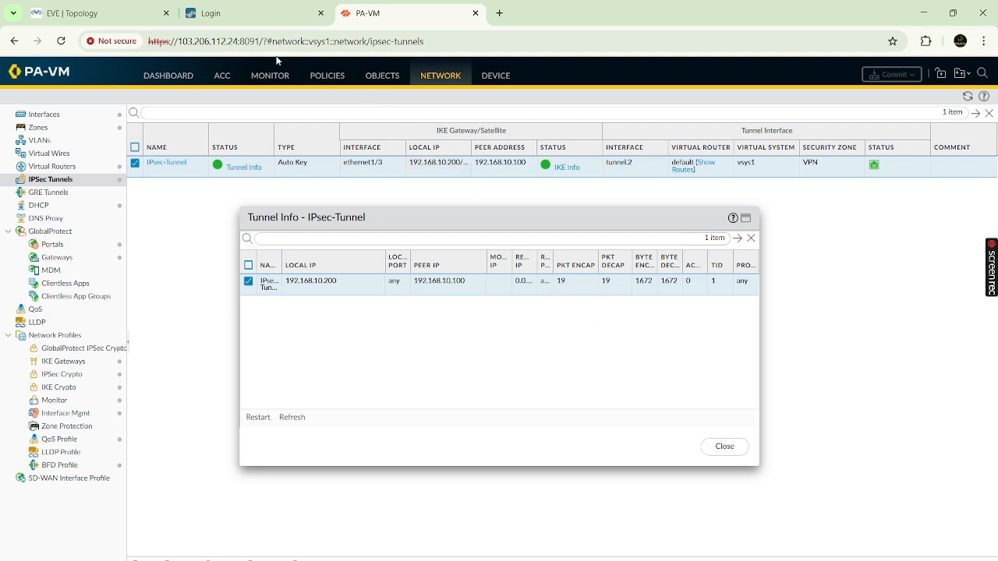
pyautogui.click(86, 14)
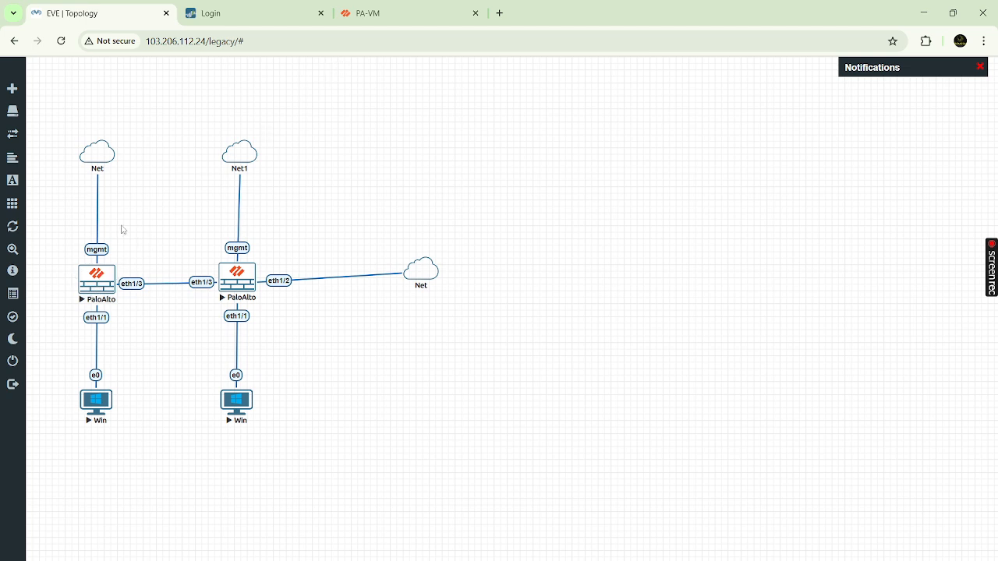
pyautogui.click(388, 20)
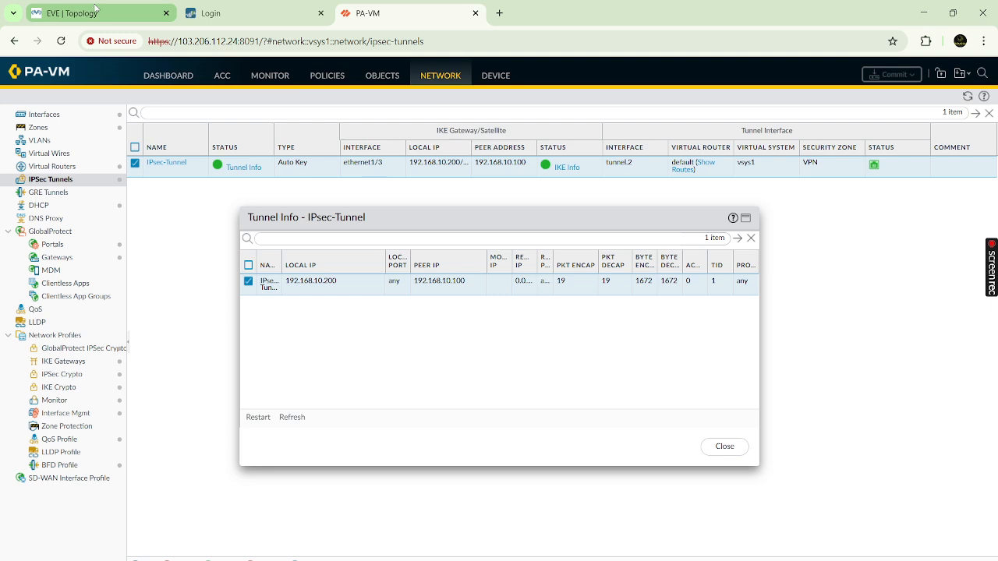
pyautogui.click(97, 11)
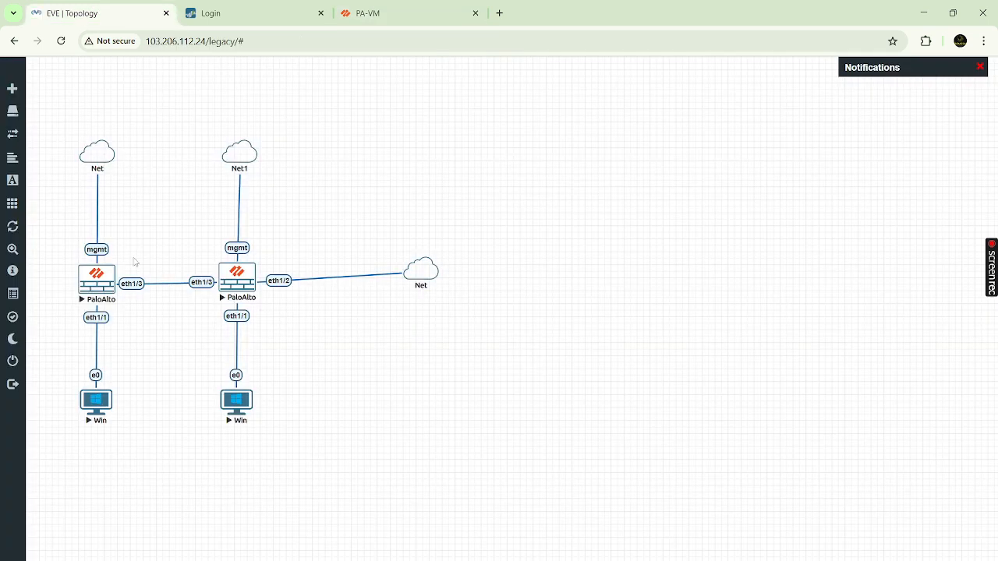
# - Alternate between the lab topology and Tunnel Info, nudging the right-hand Net cloud slightly left
pyautogui.click(244, 281)
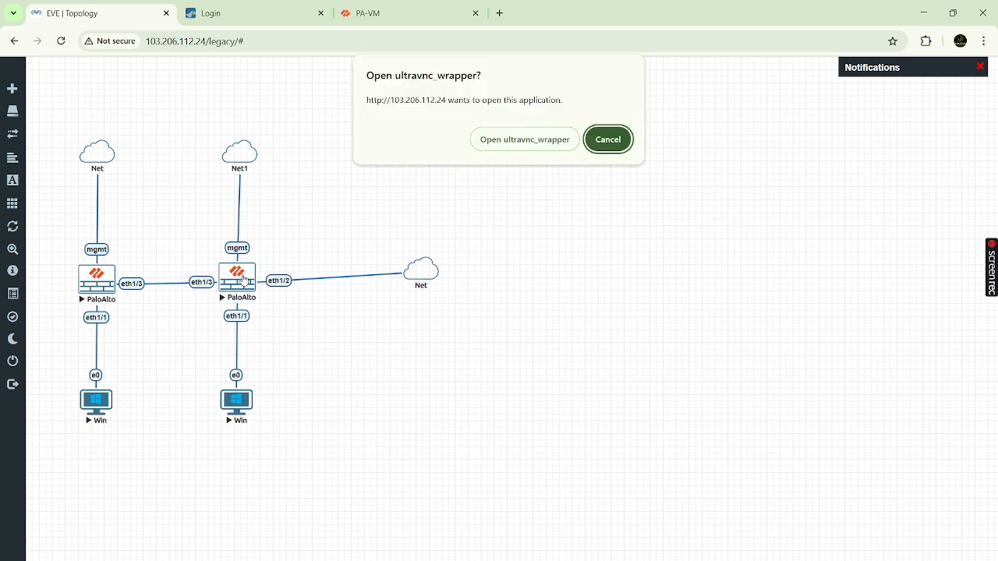
pyautogui.click(606, 139)
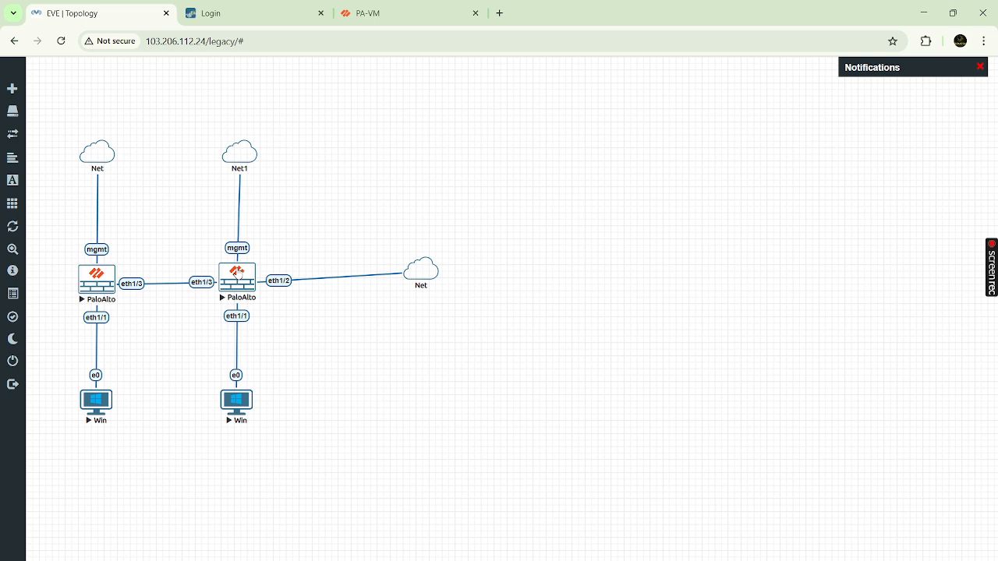
pyautogui.click(383, 14)
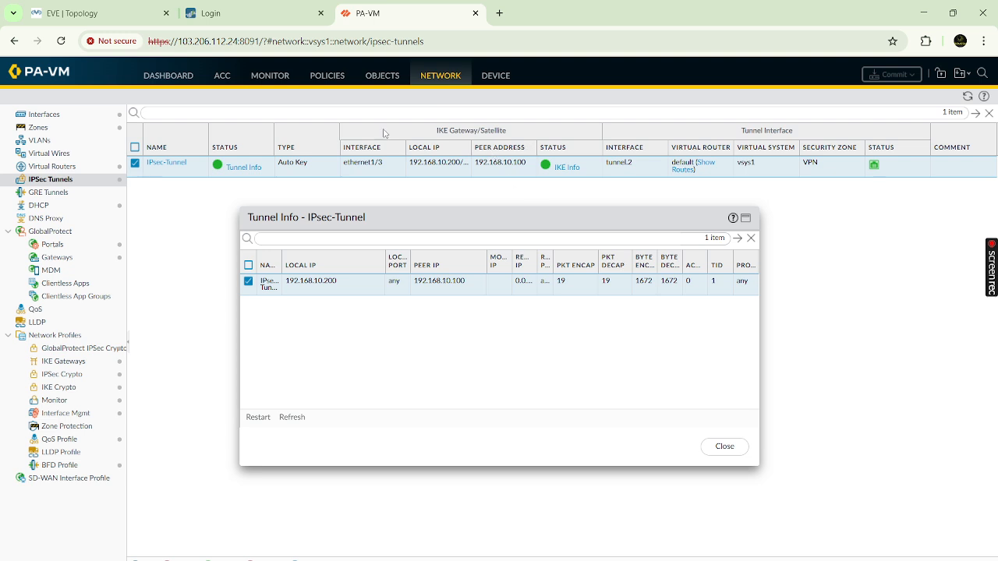
pyautogui.click(125, 14)
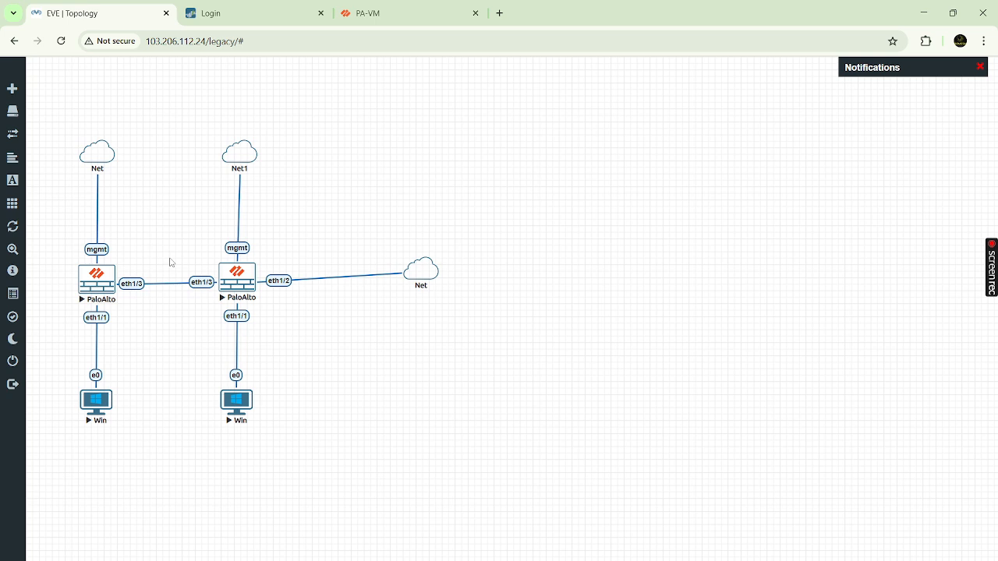
pyautogui.click(432, 13)
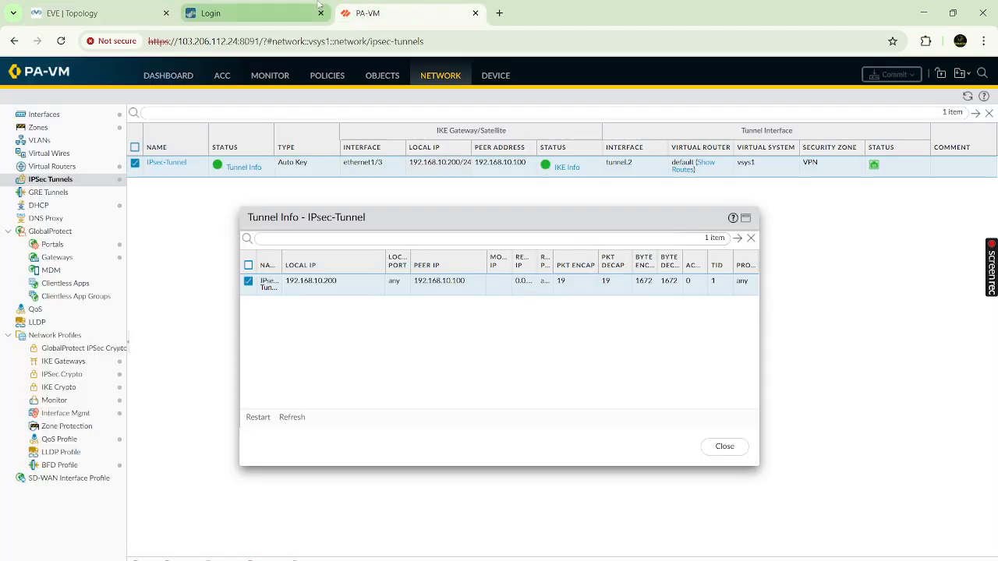
pyautogui.click(109, 12)
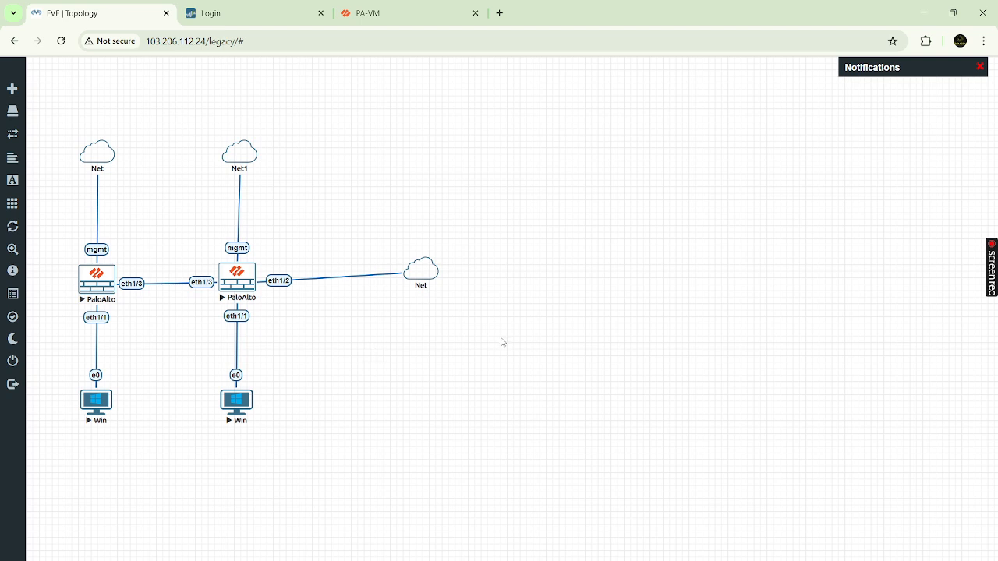
pyautogui.moveTo(423, 271); pyautogui.dragTo(410, 276)
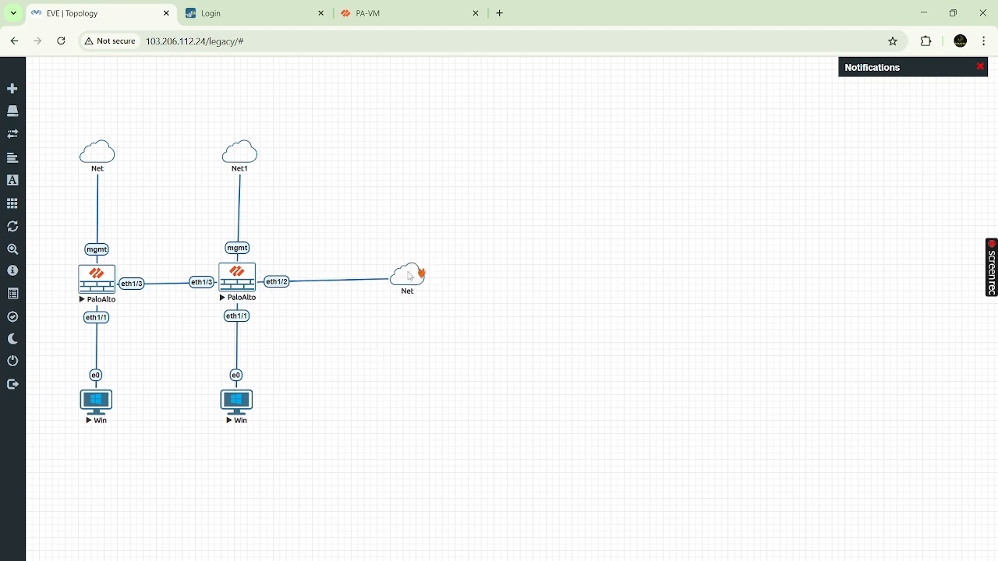
pyautogui.click(402, 22)
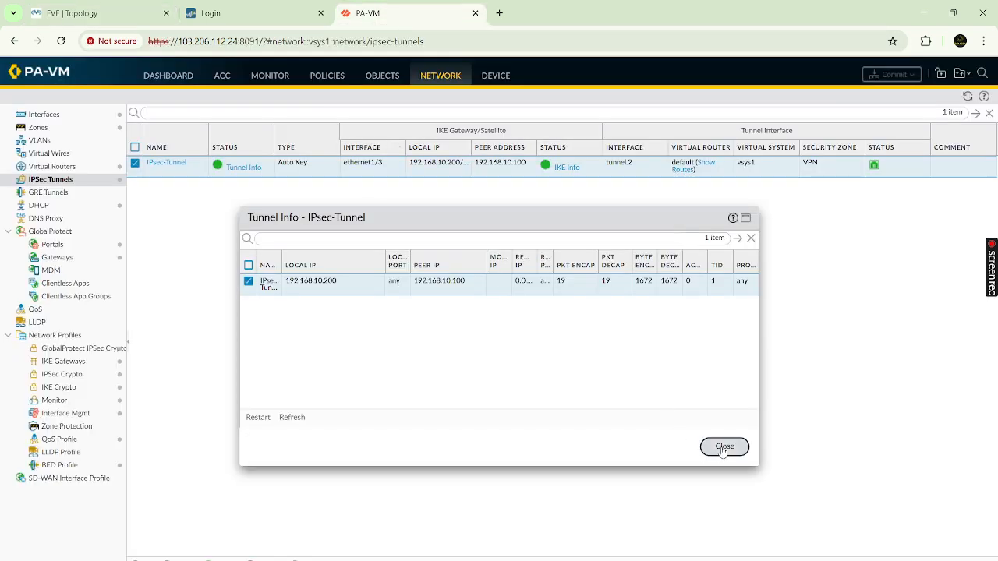
# - Close Tunnel Info and inspect the System log's ipsec-key-install and IKE phase-1/phase-2 entries
pyautogui.click(722, 449)
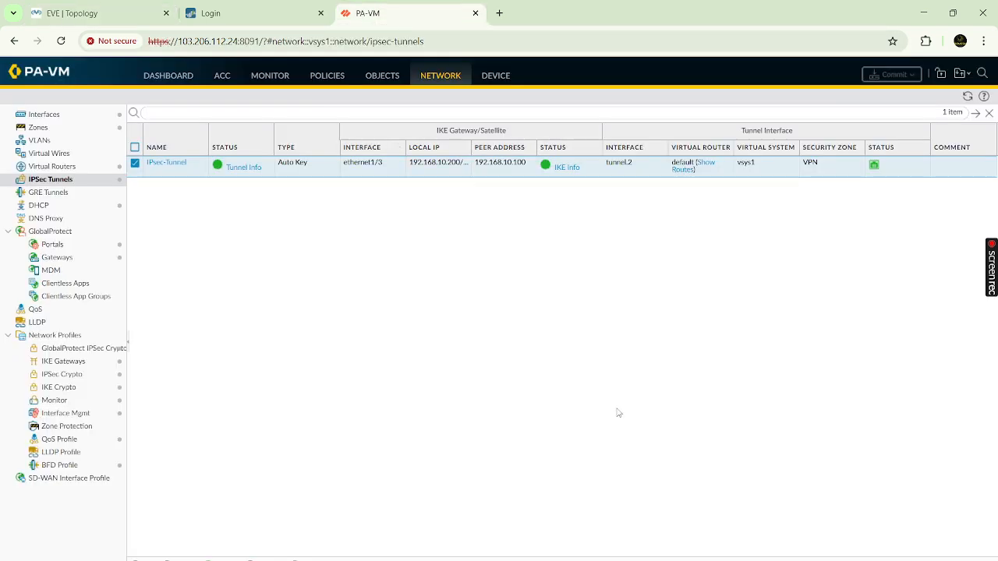
pyautogui.click(266, 79)
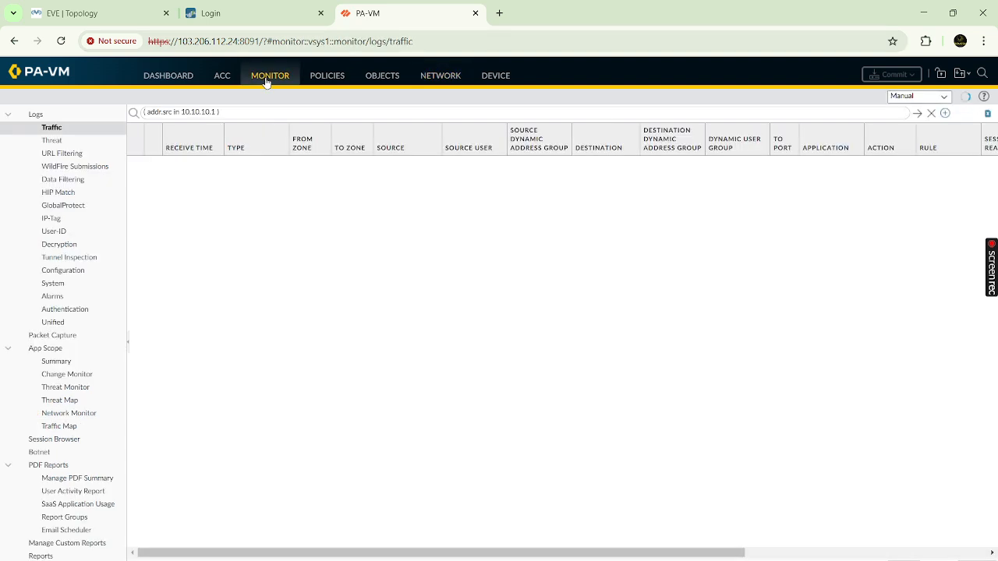
pyautogui.click(49, 287)
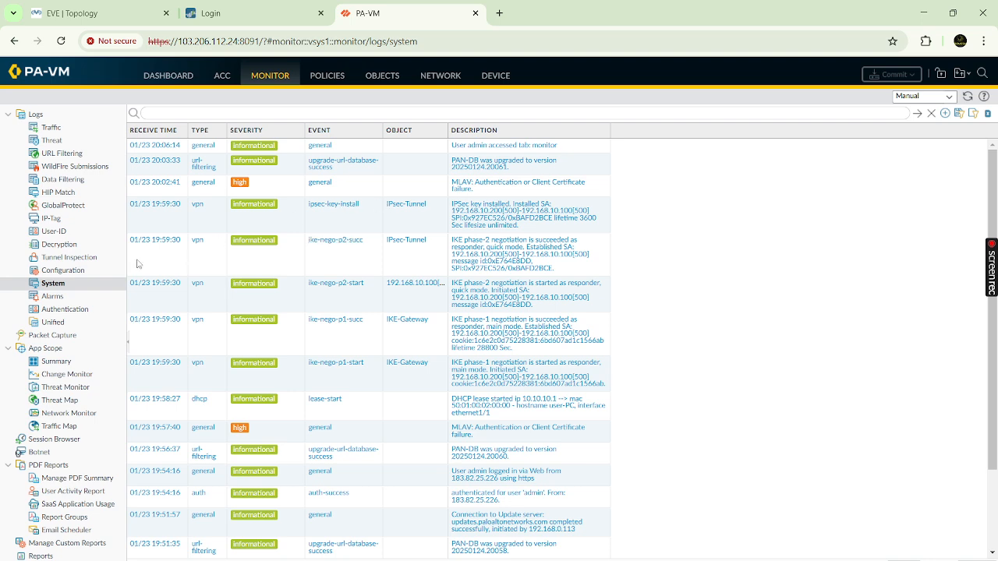
pyautogui.click(406, 218)
pyautogui.click(405, 266)
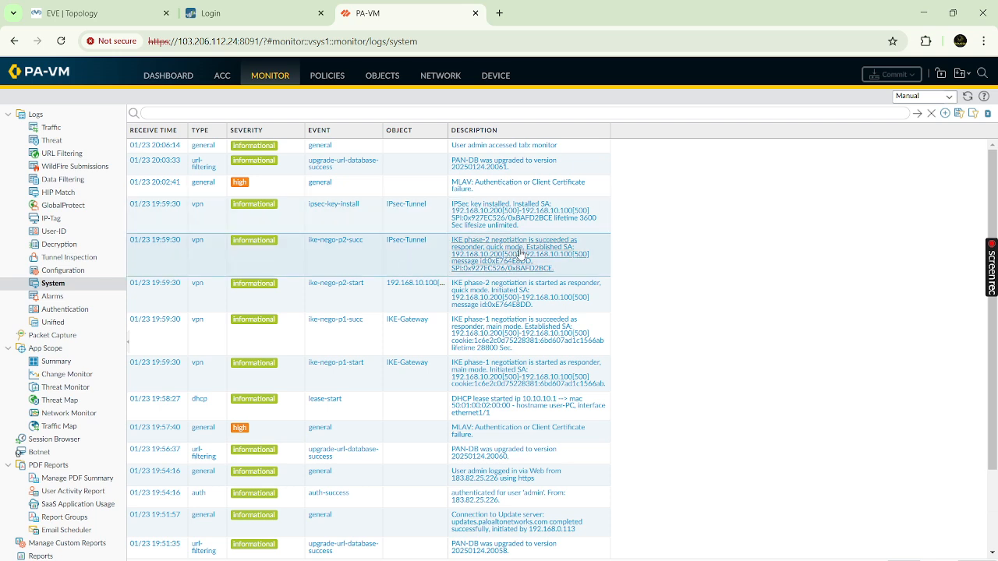
pyautogui.click(403, 339)
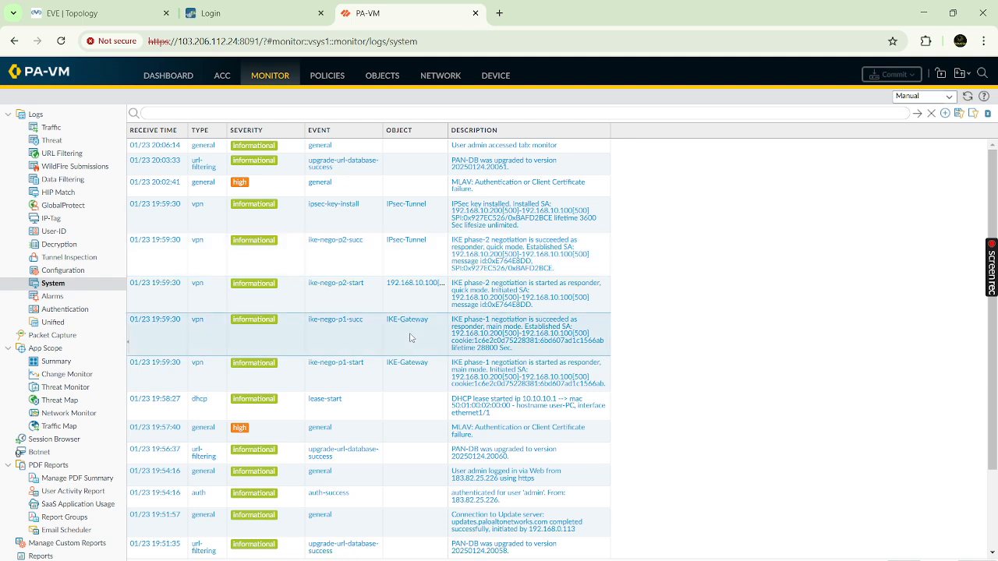
pyautogui.click(397, 382)
pyautogui.click(343, 297)
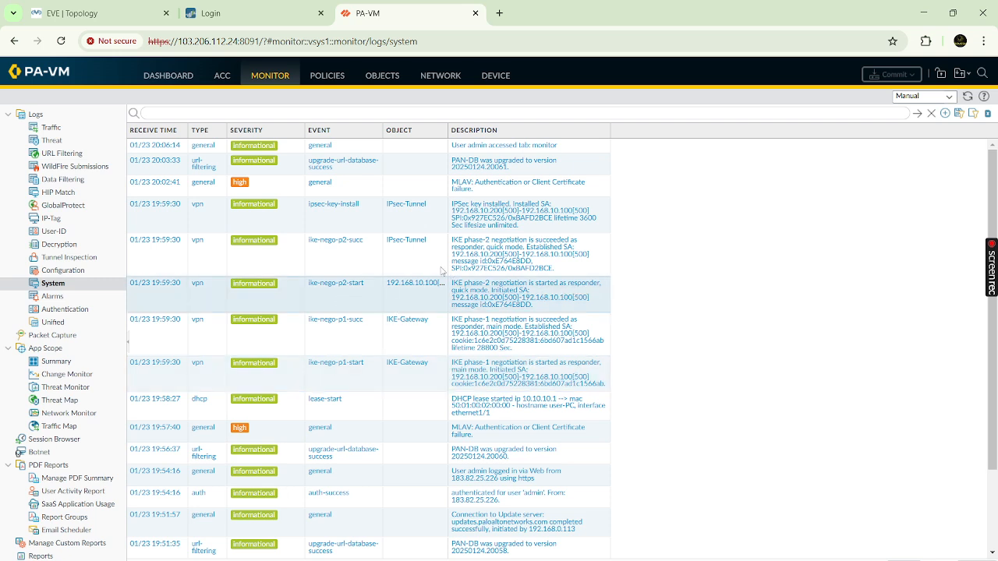
pyautogui.click(403, 264)
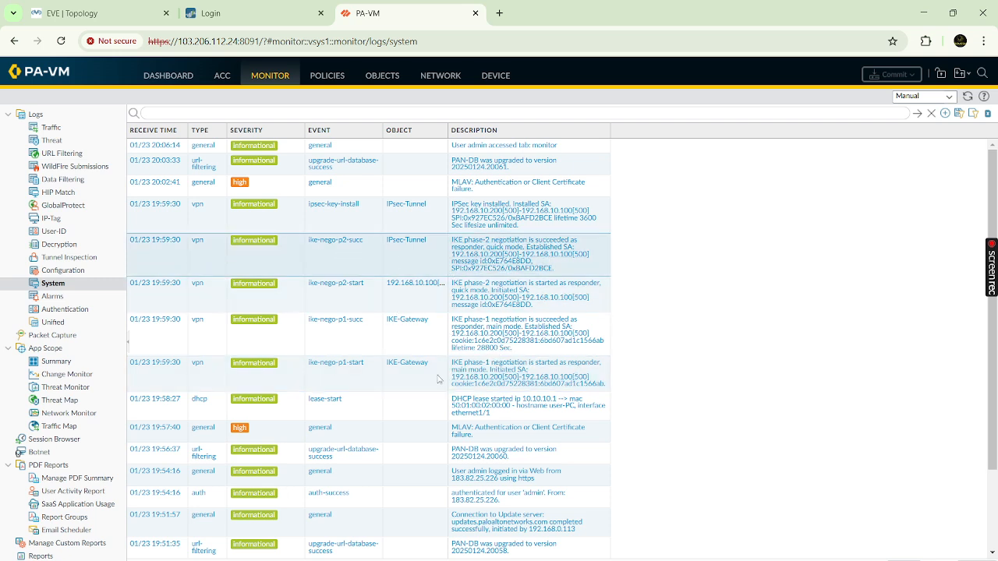
# - Filter System logs to events up to 19:59:30, then clear the filter and reload
pyautogui.scroll(-2, 391, 396)
pyautogui.scroll(-1, 391, 396)
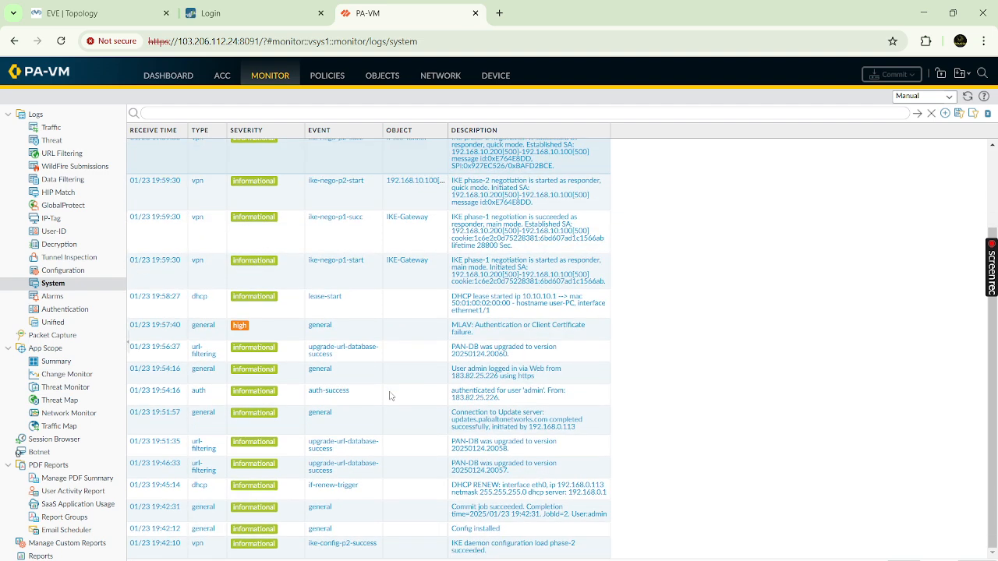
pyautogui.scroll(3, 390, 396)
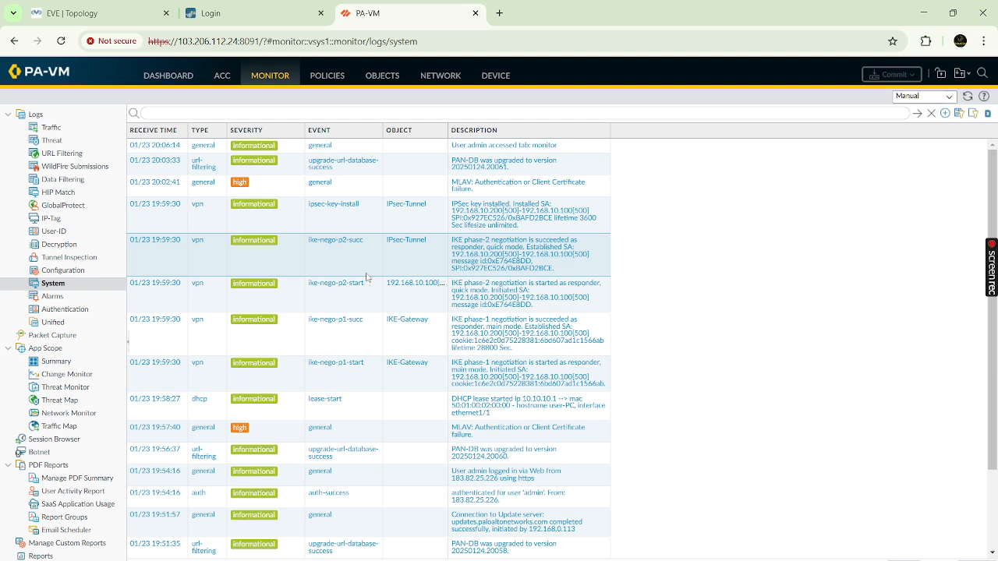
pyautogui.click(155, 241)
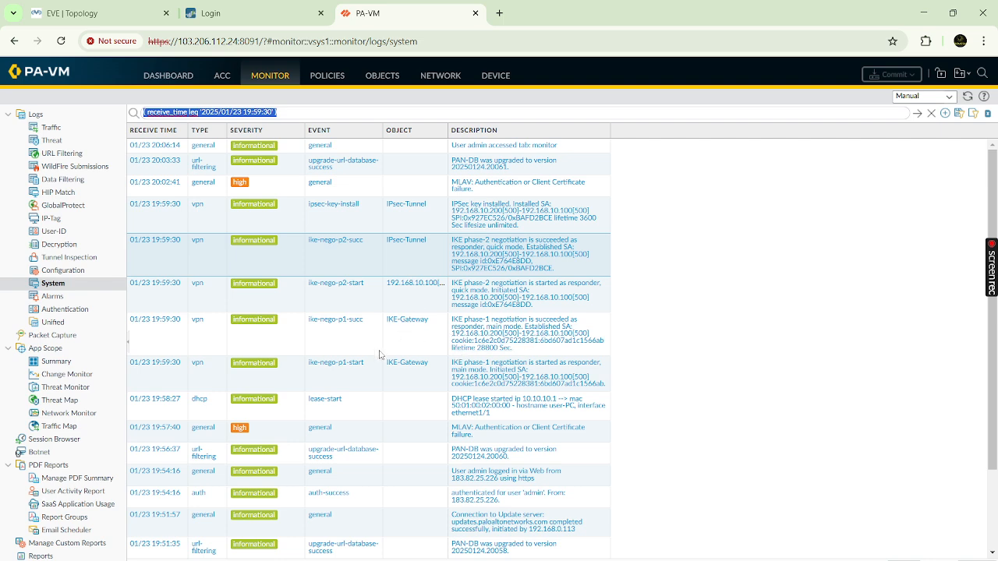
pyautogui.click(60, 286)
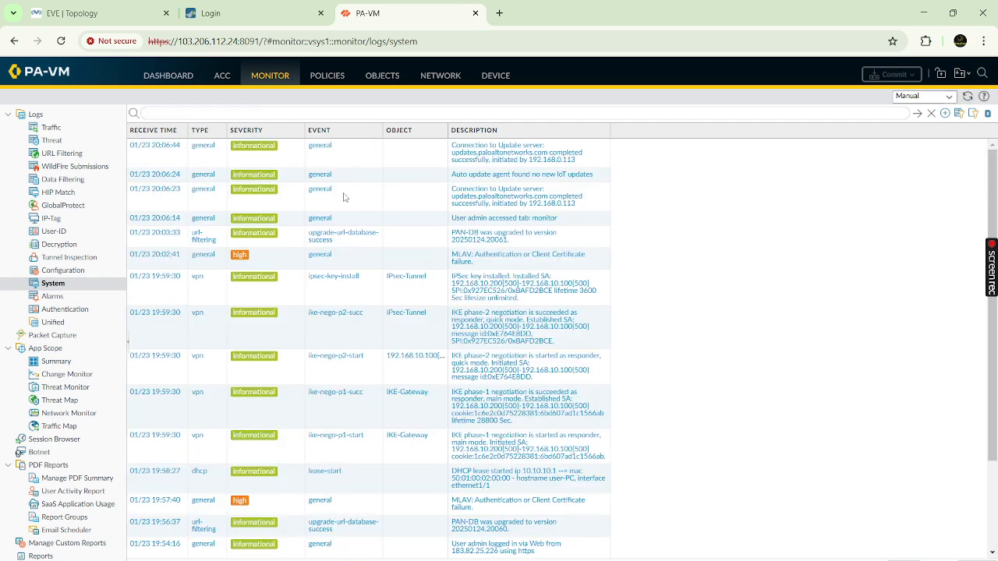
pyautogui.click(268, 13)
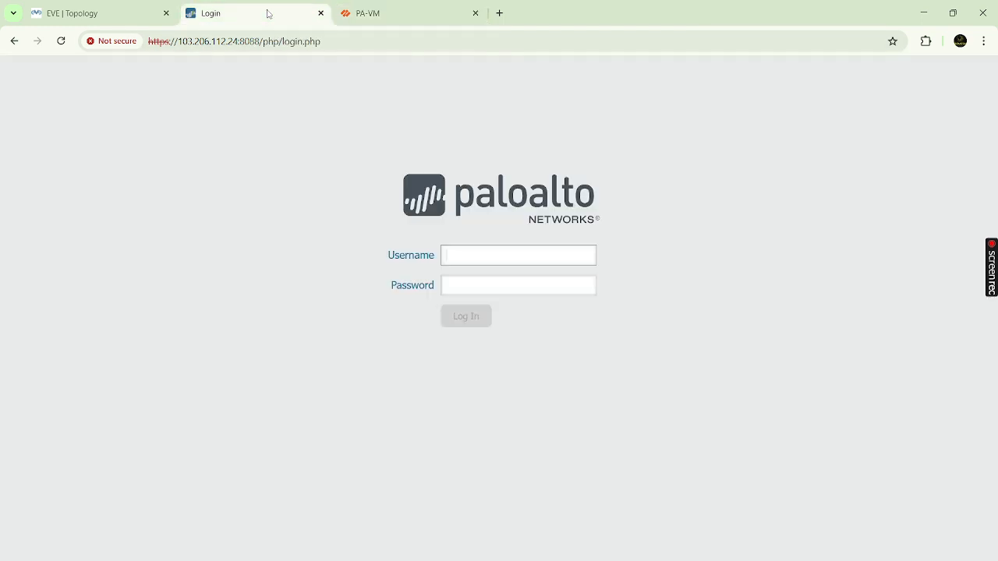
# - Return to the lab topology and open the PaloAlto firewall's QEMU console
pyautogui.click(420, 10)
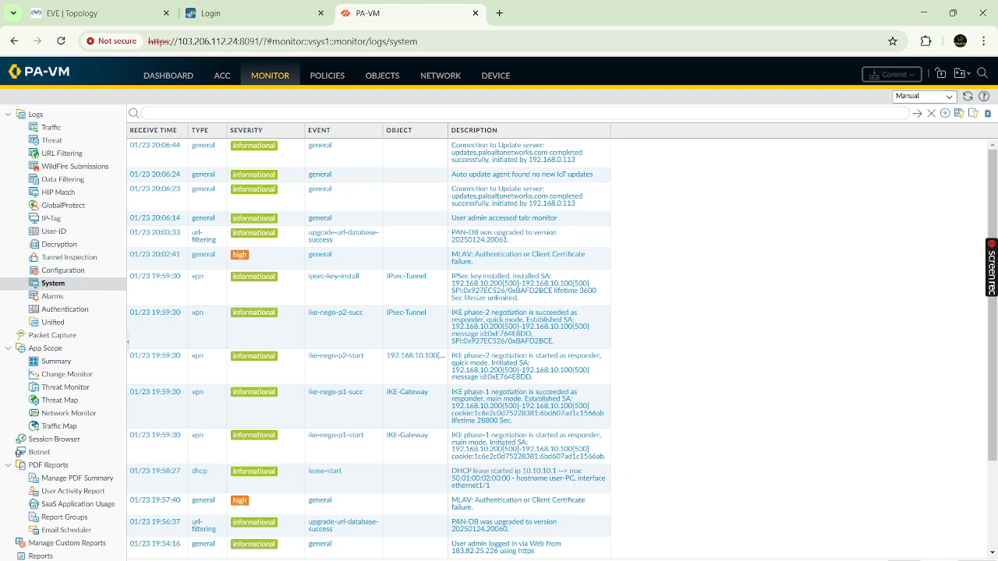
pyautogui.click(103, 14)
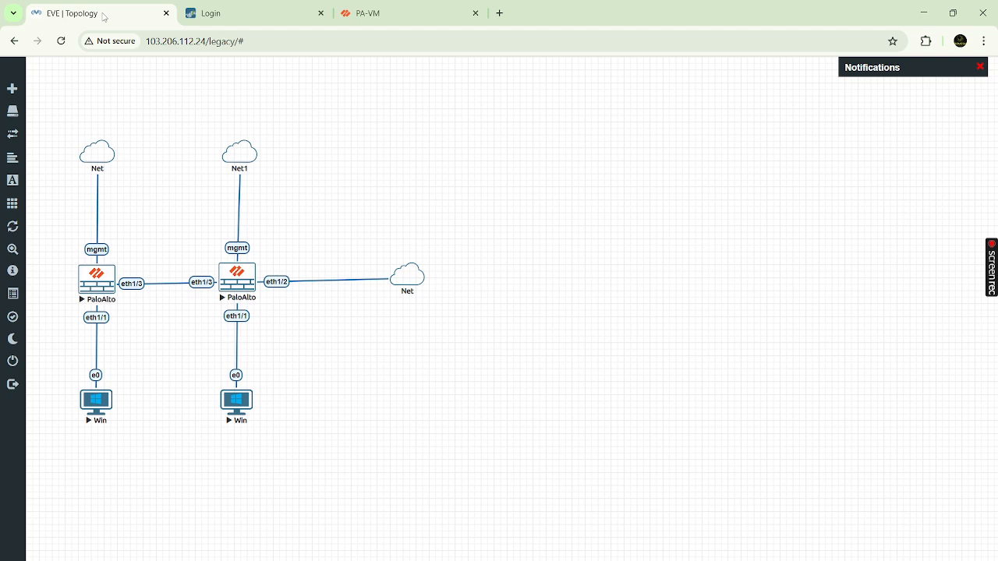
pyautogui.click(240, 285)
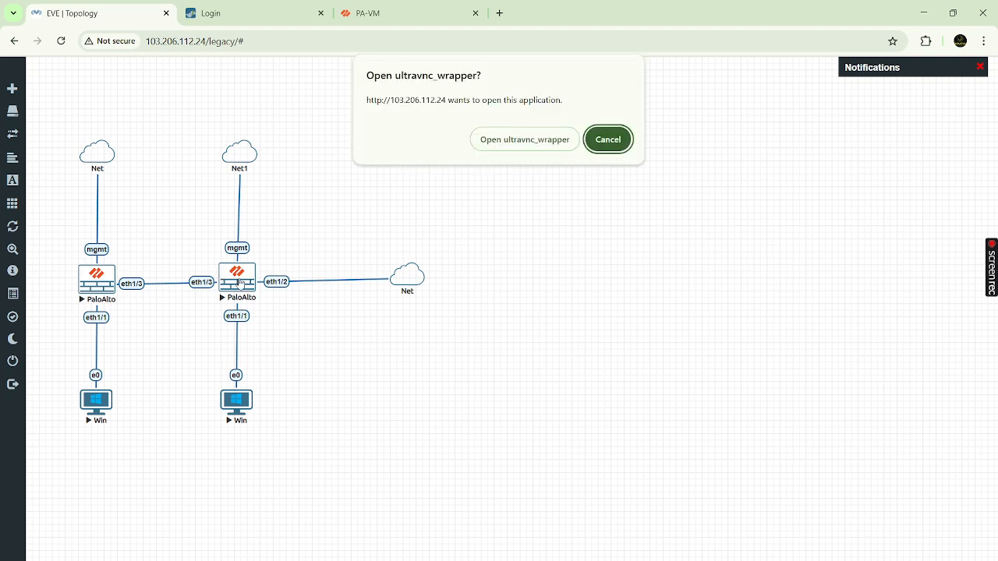
pyautogui.click(513, 145)
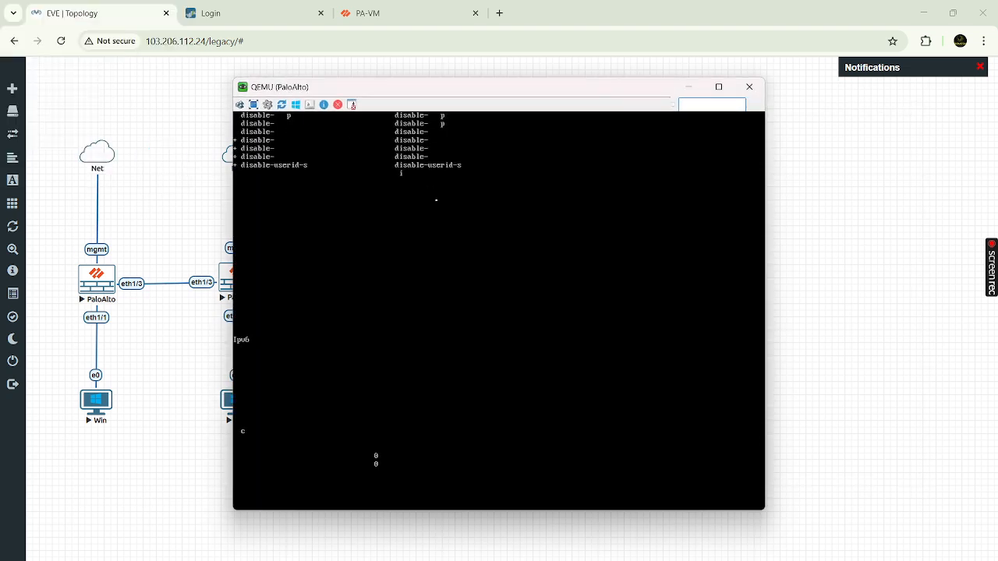
# - Log in to the firewall console as admin and enter less mp-log ikemgr.log at the prompt
pyautogui.press('Return')
pyautogui.press('Return')
pyautogui.press('Return')
pyautogui.press('Return')
pyautogui.press('Return')
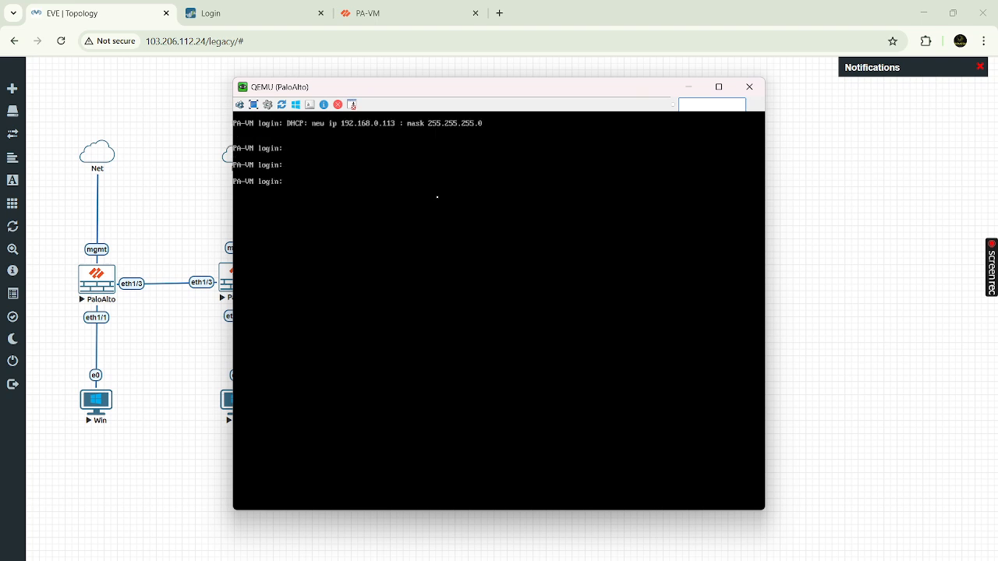
pyautogui.write('admin')
pyautogui.press('Return')
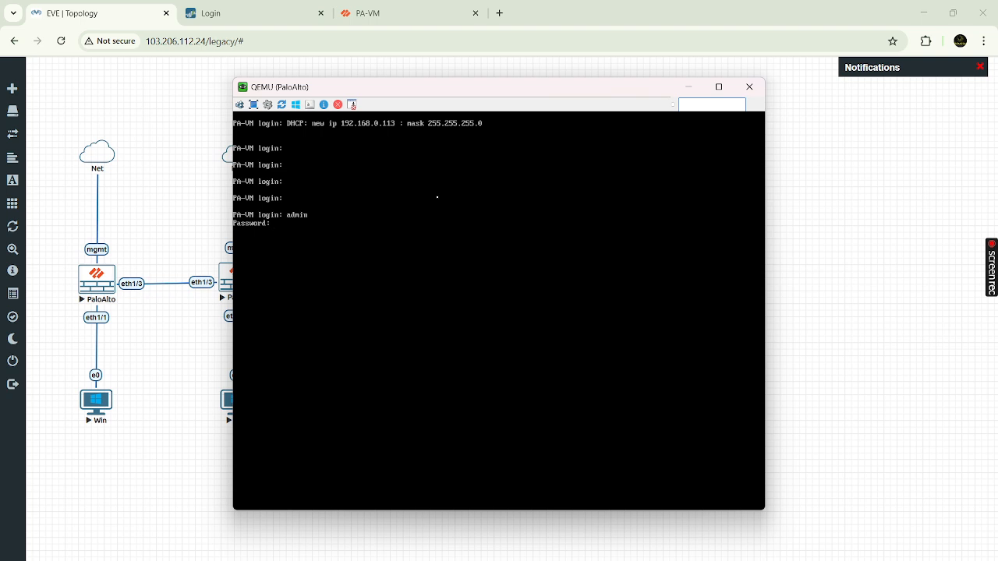
pyautogui.press('Return')
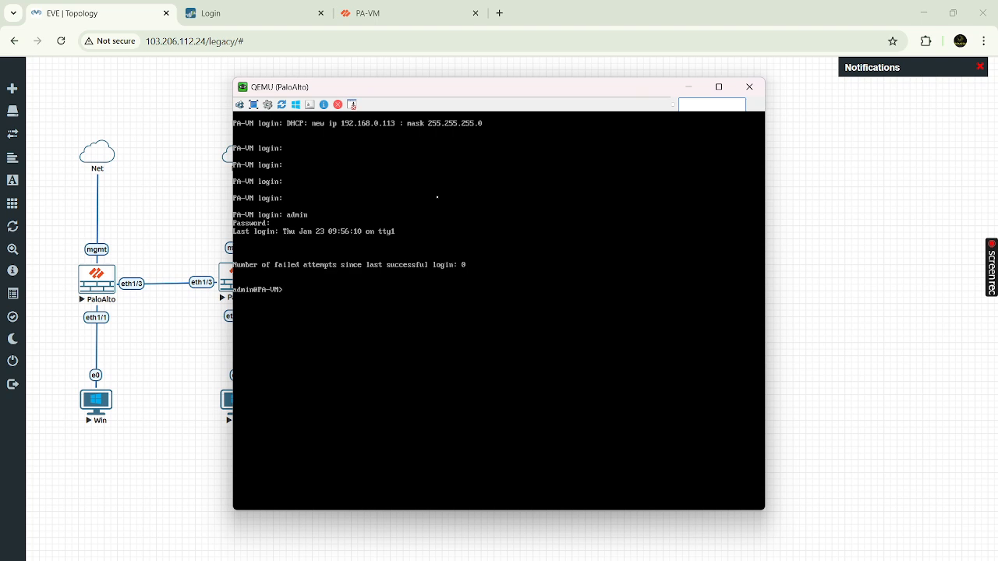
pyautogui.press('Return')
pyautogui.press('Return')
pyautogui.press('Return')
pyautogui.press('BackSpace')
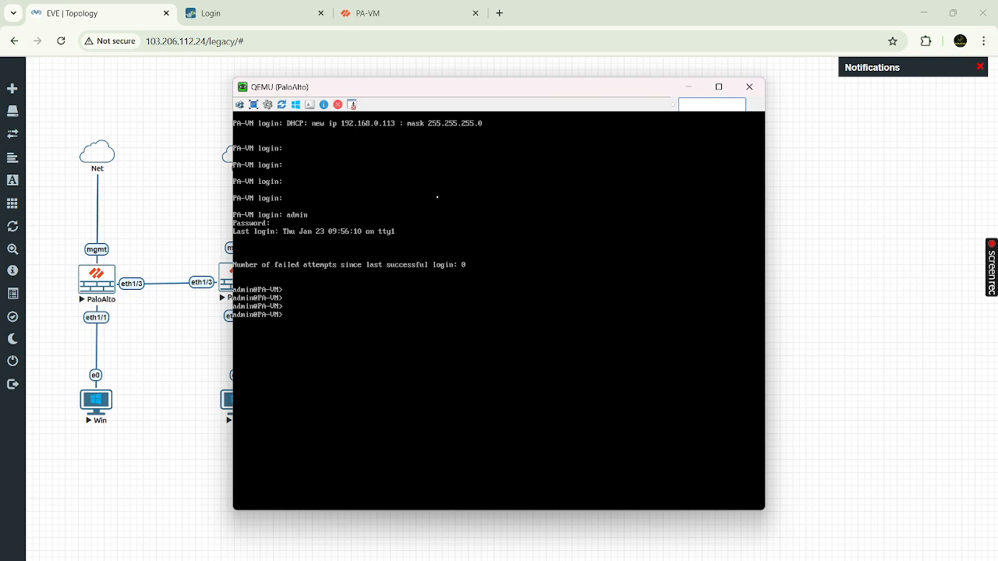
pyautogui.write('less mp-log ikemgr.log')
pyautogui.moveTo(646, 560)
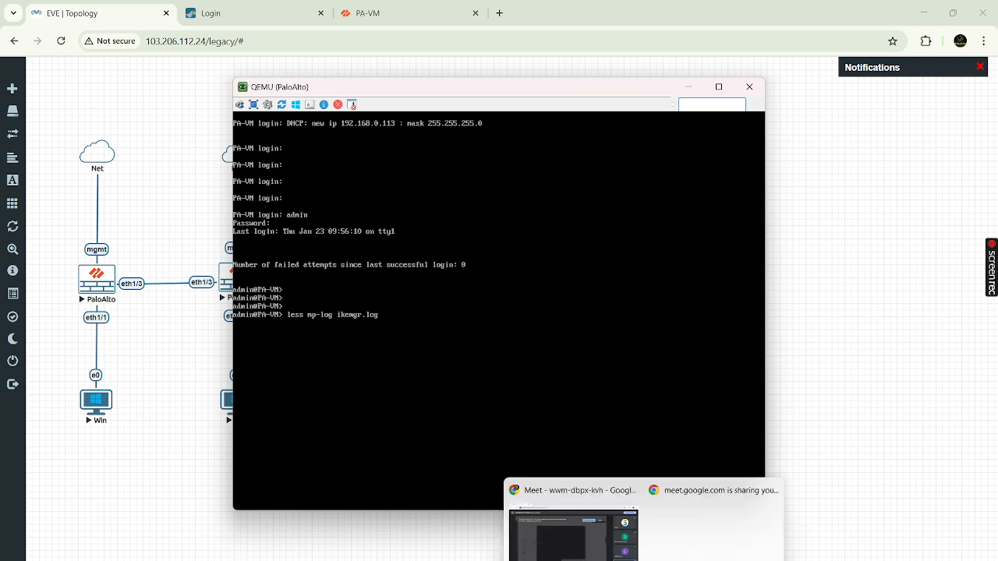
pyautogui.click(599, 556)
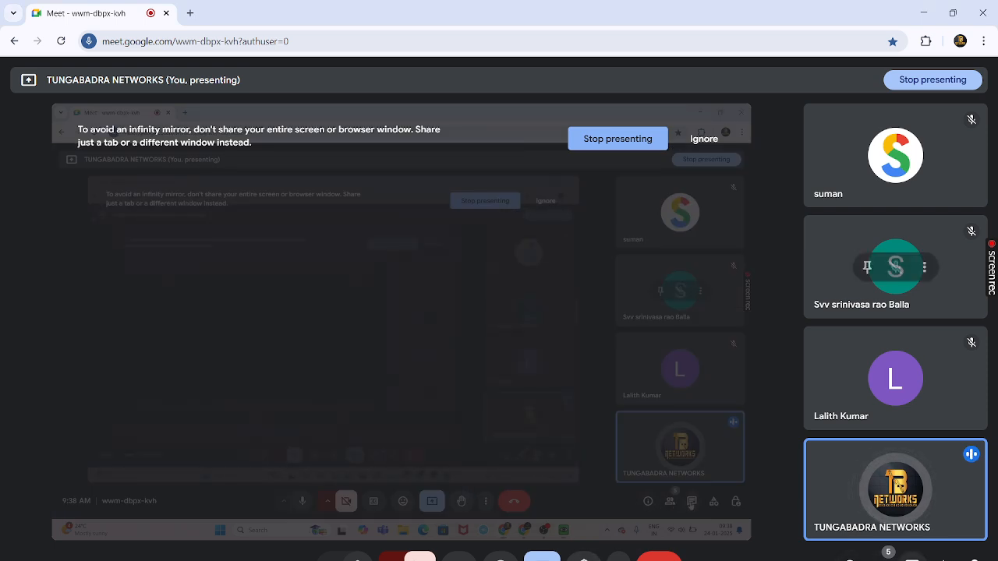
# - Post 'less mp-log ikemgr.log-- to check history of logs' in the Meet chat and return to the console
pyautogui.click(912, 556)
pyautogui.write('less mp log ikemgr log')
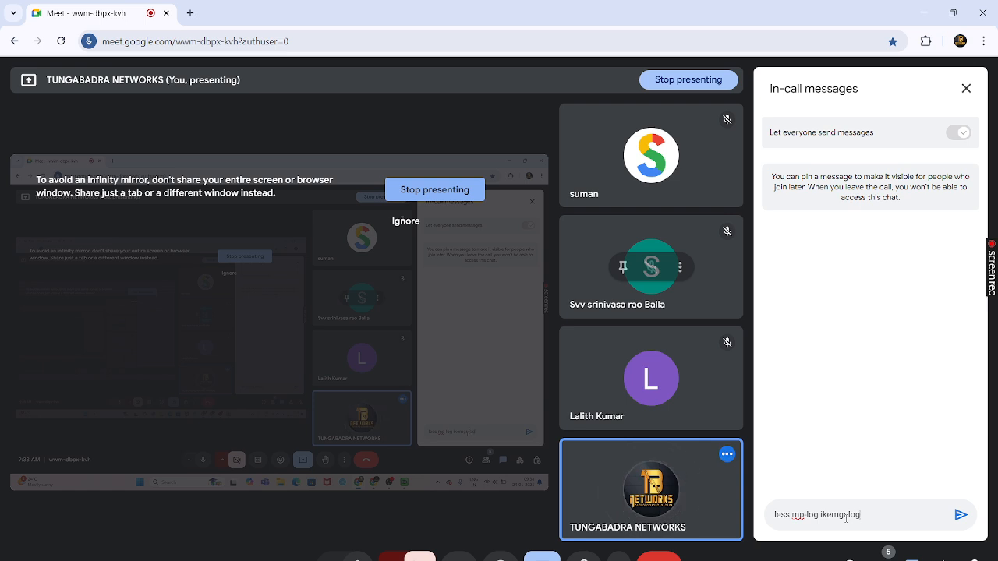
pyautogui.write(' - to')
pyautogui.write(' history')
pyautogui.press('BackSpace')
pyautogui.press('BackSpace')
pyautogui.press('BackSpace')
pyautogui.press('BackSpace')
pyautogui.press('BackSpace')
pyautogui.press('BackSpace')
pyautogui.press('BackSpace')
pyautogui.write('check history of logs')
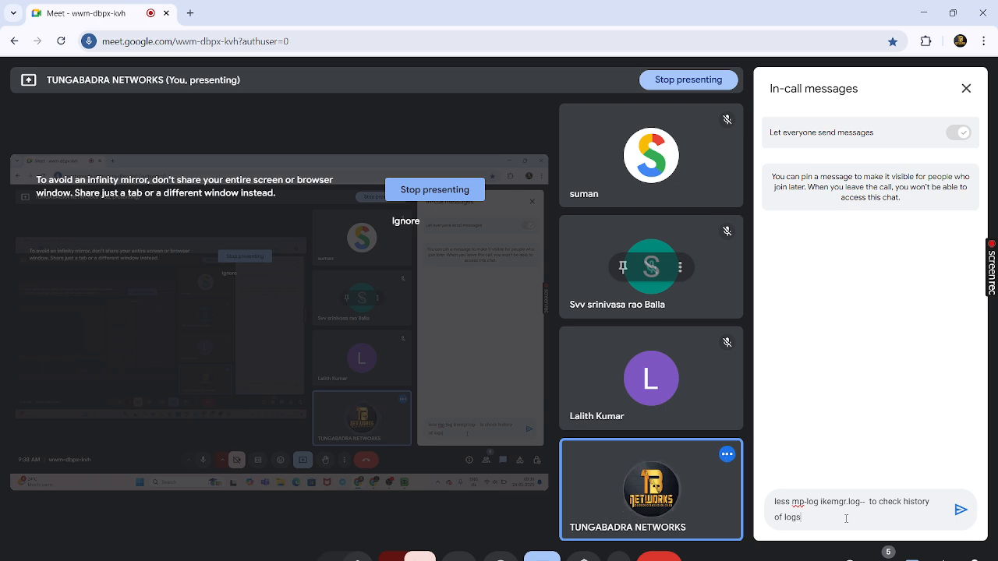
pyautogui.press('Return')
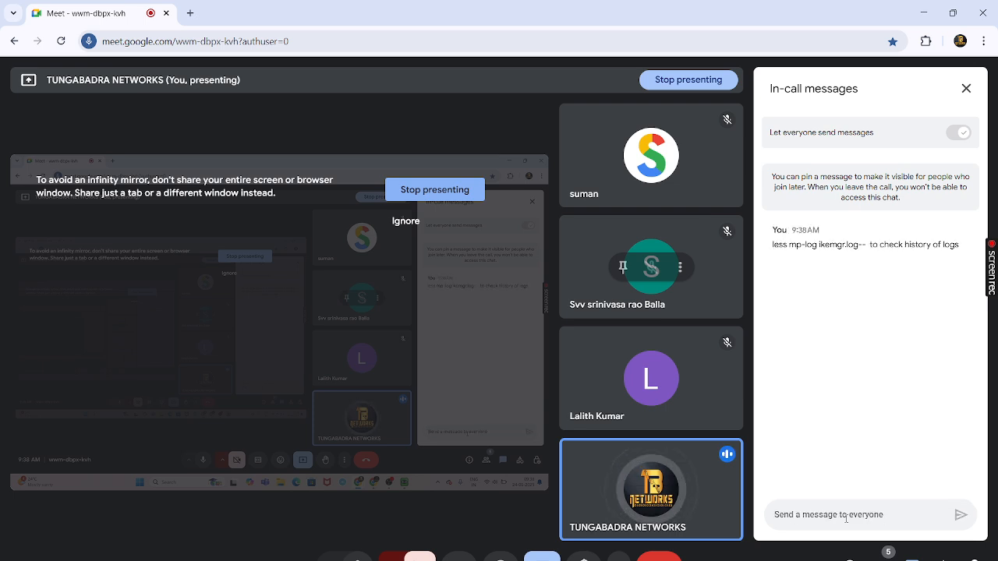
pyautogui.hotkey('alt', 'Tab')
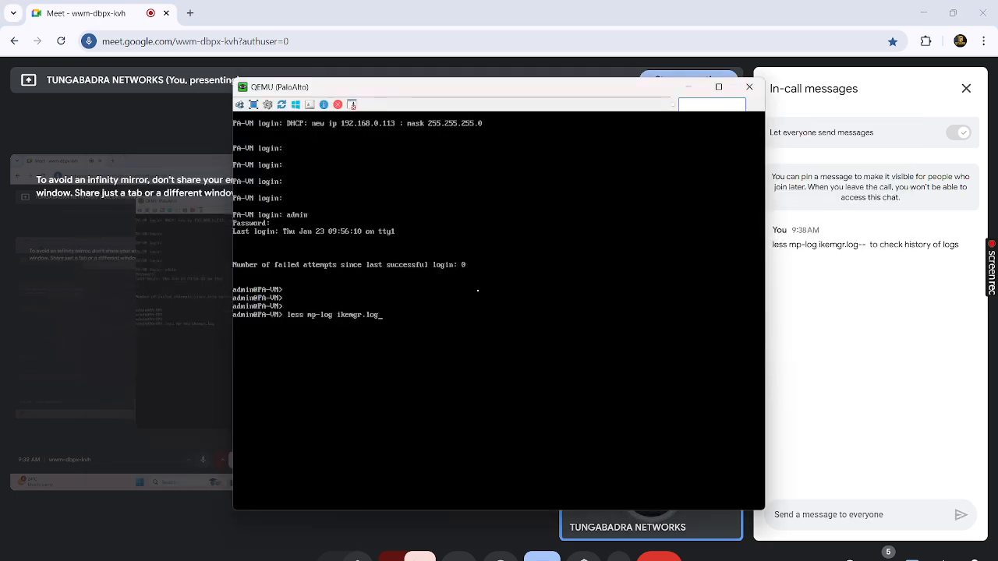
# - Run less mp-log ikemgr.log and page through the log history to about 96%
pyautogui.press('Return')
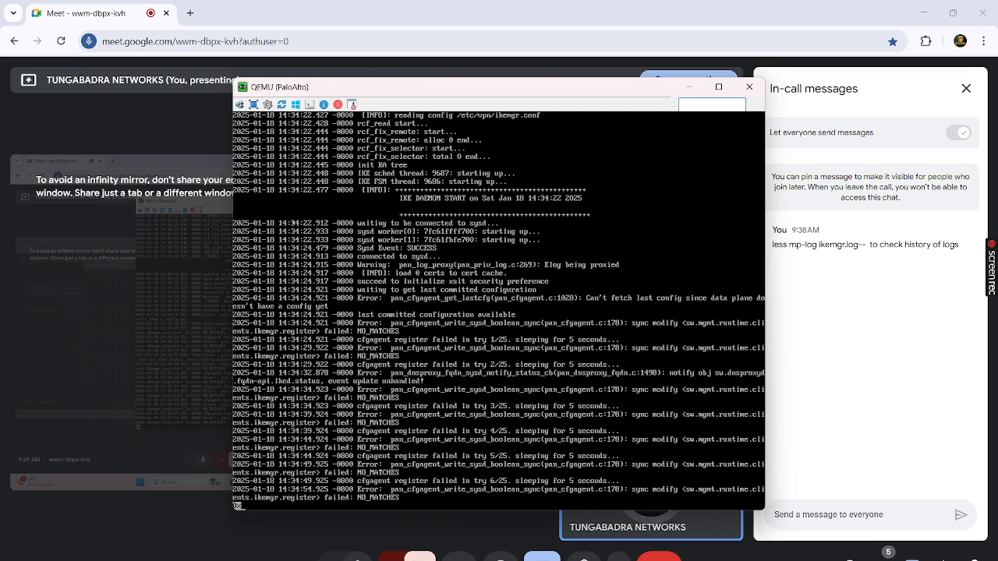
pyautogui.press('space')
pyautogui.press('space')
pyautogui.press('space')
pyautogui.press('space')
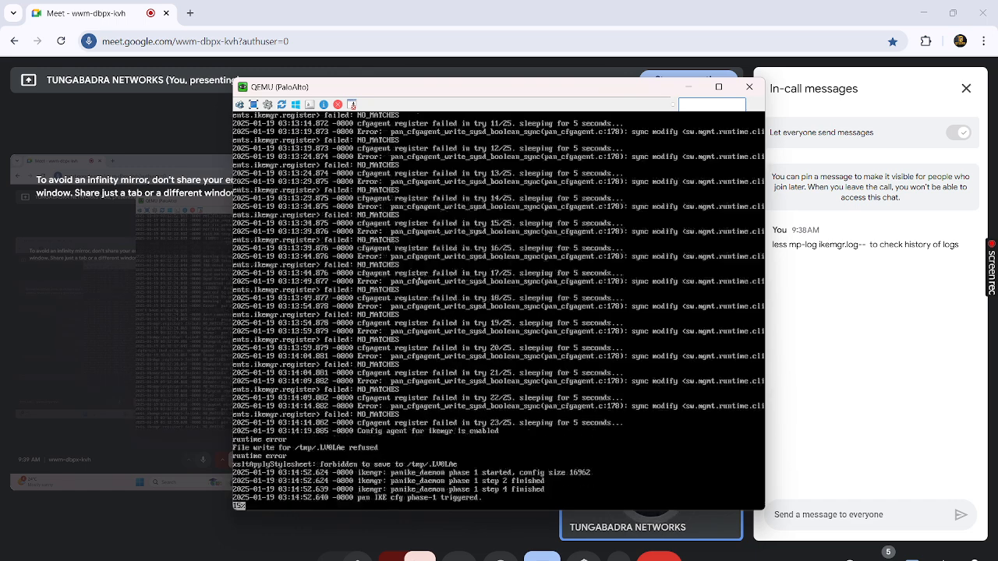
pyautogui.press('space')
pyautogui.press('space')
pyautogui.press('space')
pyautogui.press('space')
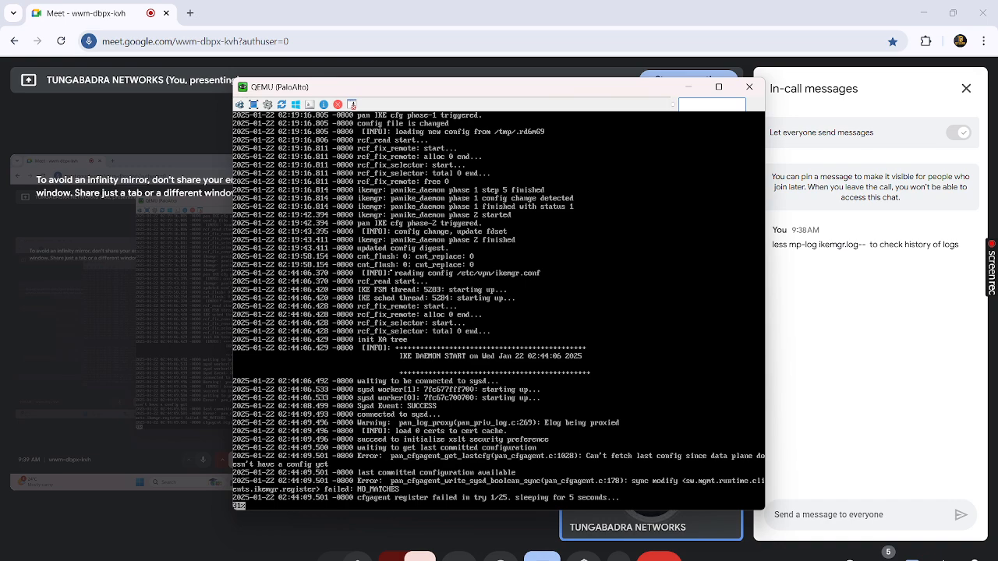
pyautogui.press('space')
pyautogui.press('space')
pyautogui.press('space')
pyautogui.press('space')
pyautogui.press('space')
pyautogui.press('space')
pyautogui.press('space')
pyautogui.press('space')
pyautogui.press('space')
pyautogui.press('space')
pyautogui.press('space')
pyautogui.press('space')
pyautogui.press('space')
pyautogui.press('space')
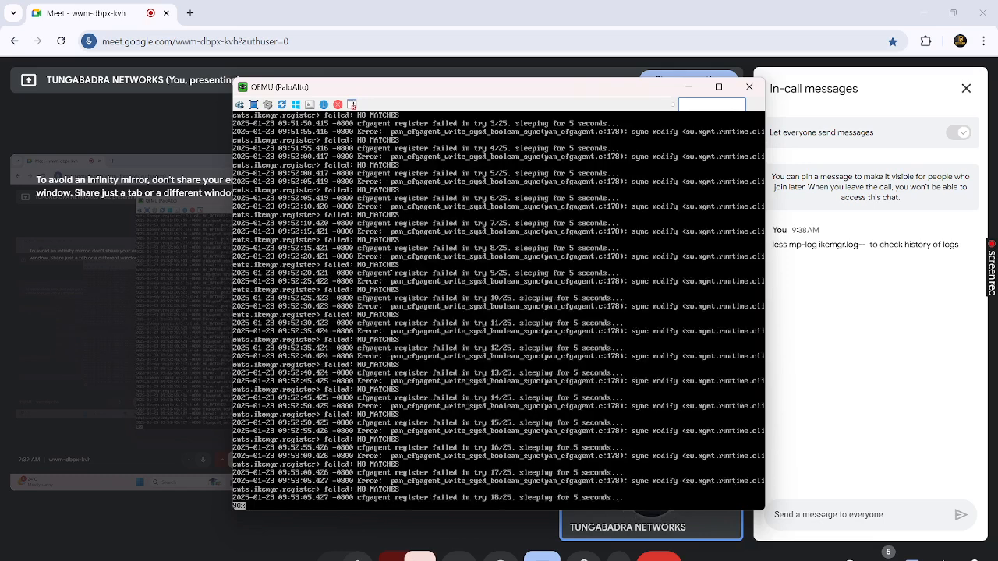
pyautogui.press('space')
pyautogui.press('space')
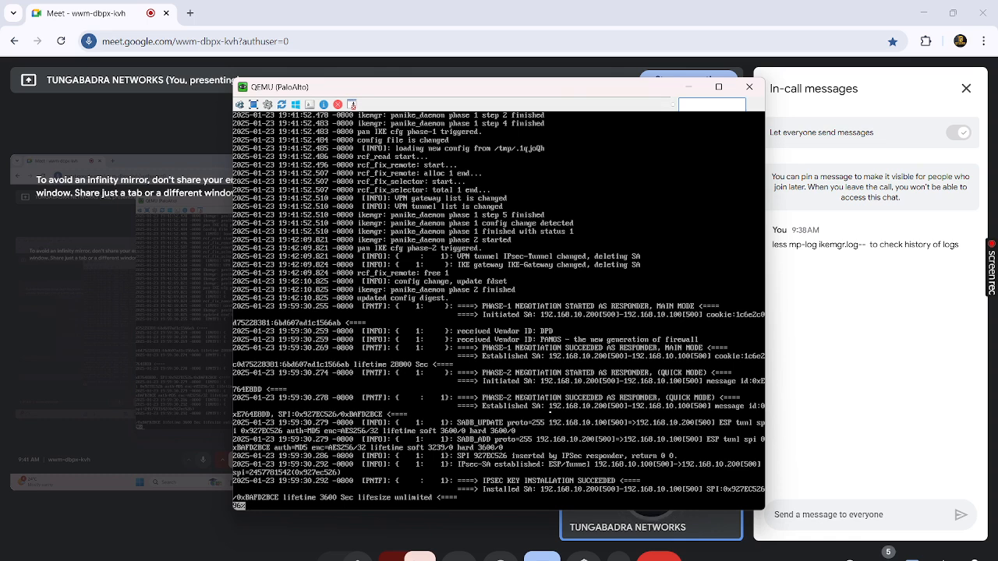
# - Quit the pager and start 'tail follow yes mp-log ikemgr.log' to watch IKE entries live
pyautogui.press('q')
pyautogui.press('Return')
pyautogui.press('Return')
pyautogui.press('Return')
pyautogui.press('Return')
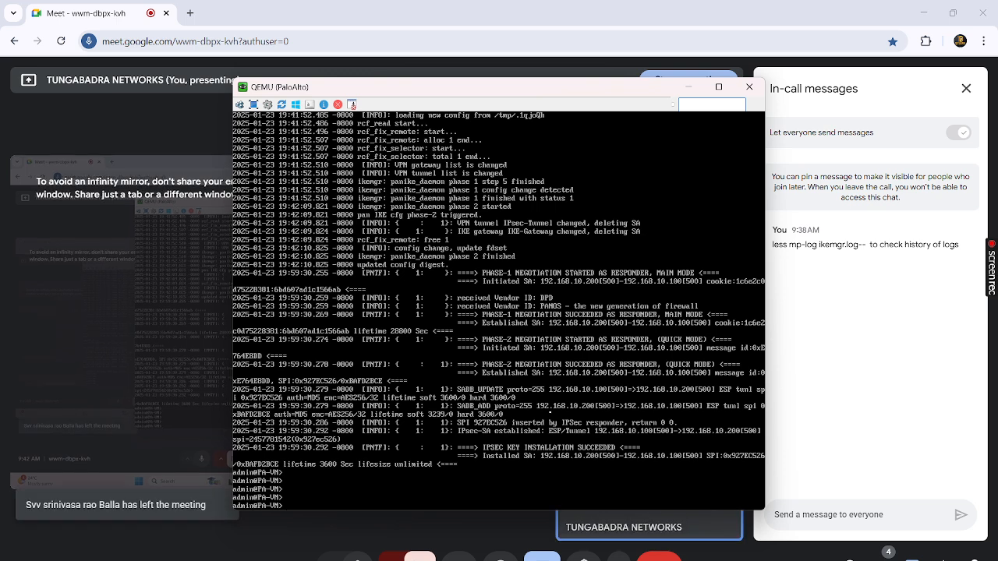
pyautogui.write('q')
pyautogui.press('BackSpace')
pyautogui.press('Return')
pyautogui.press('Return')
pyautogui.press('Return')
pyautogui.press('Return')
pyautogui.press('Return')
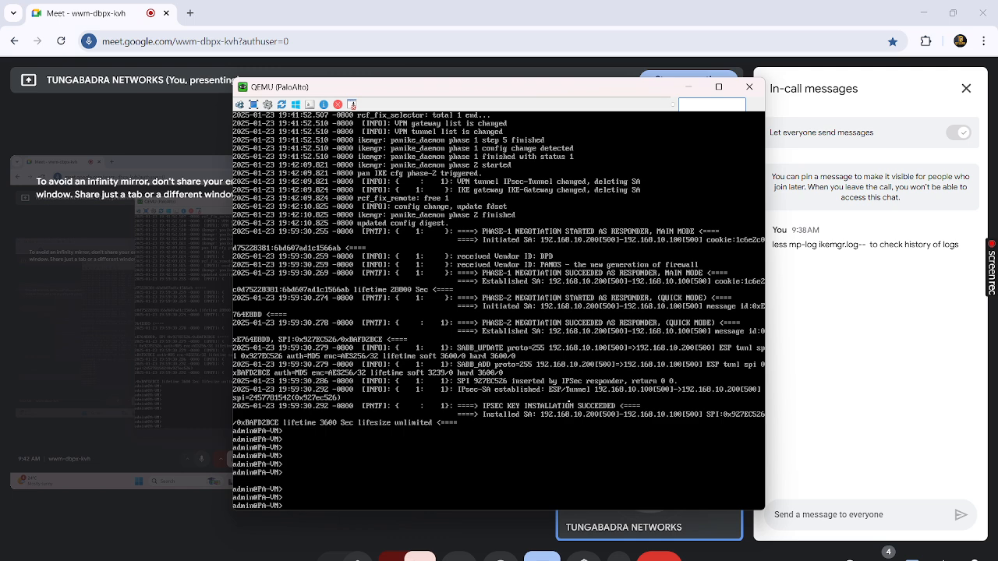
pyautogui.write('tail follow yes mp-log ikemgr.log')
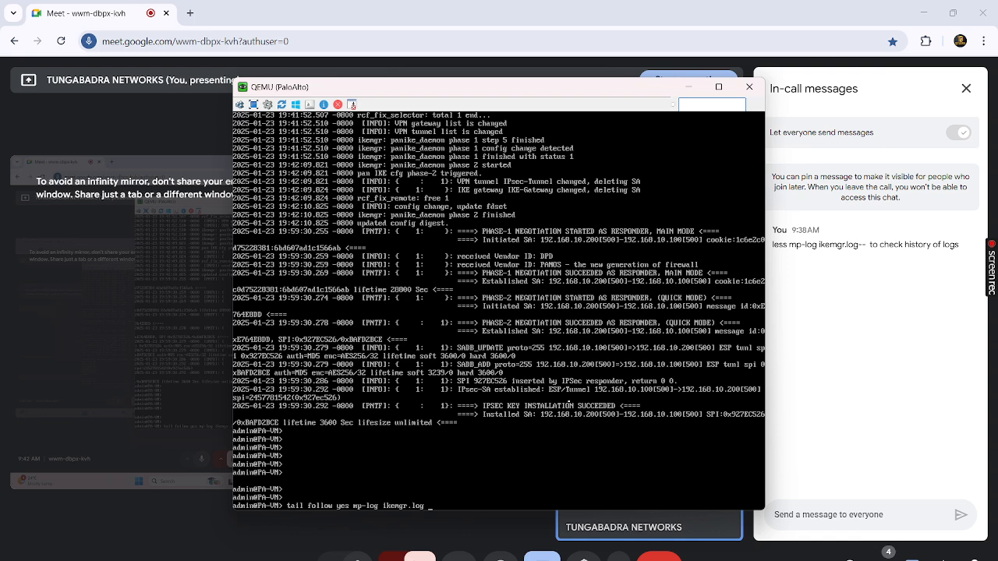
pyautogui.press('Return')
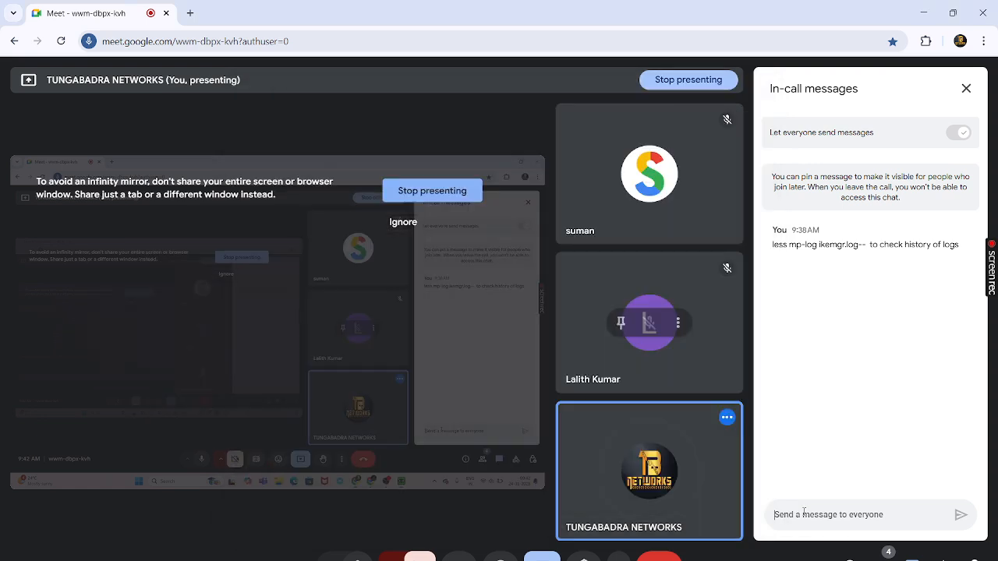
pyautogui.click(804, 514)
# - Send the chat note 'tail follow yes mp-log ikemgr.log- to check the live logs'
pyautogui.write('tail ')
pyautogui.write('follo')
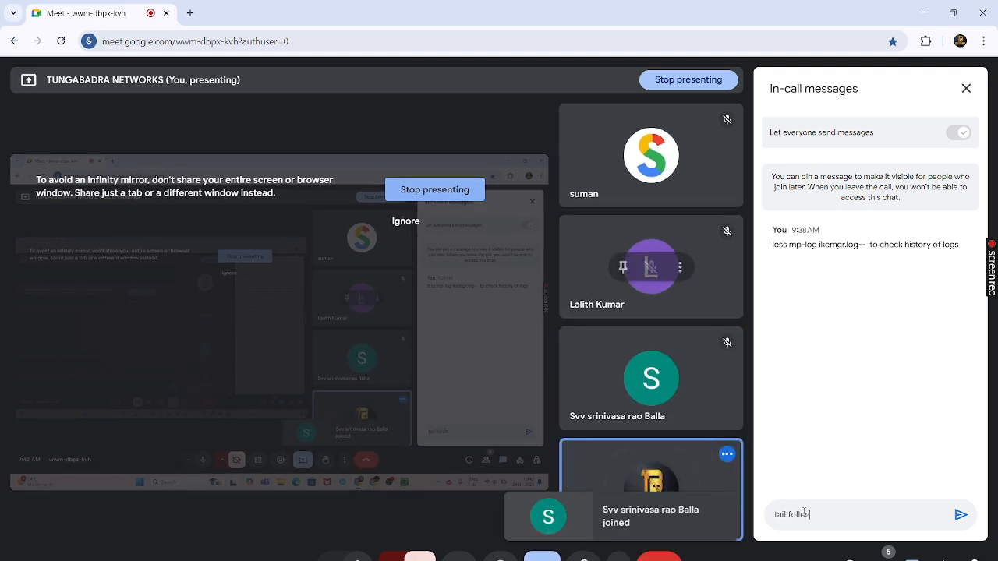
pyautogui.write('w')
pyautogui.write(' yes mp')
pyautogui.write('.log ')
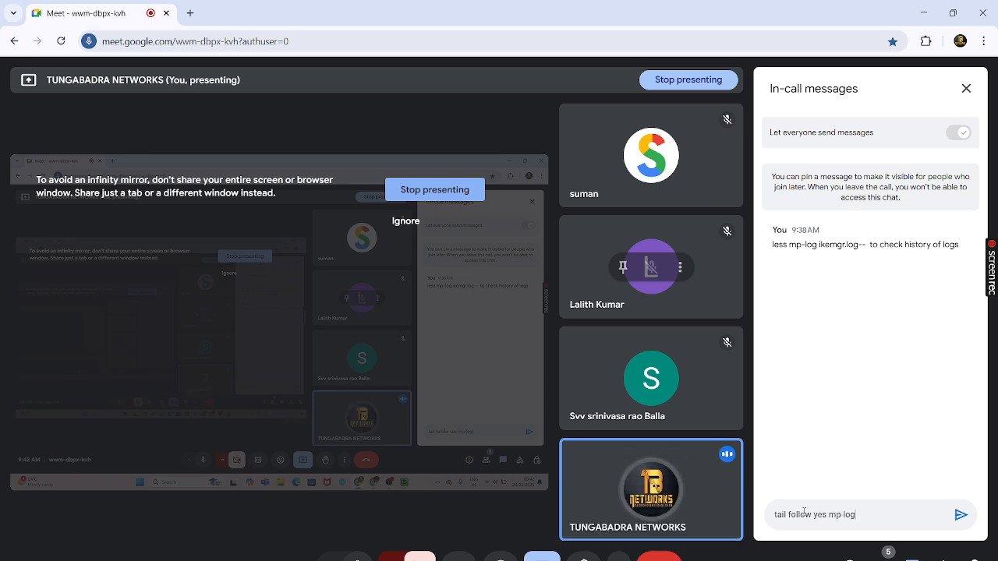
pyautogui.write('ikemgr.log- to check')
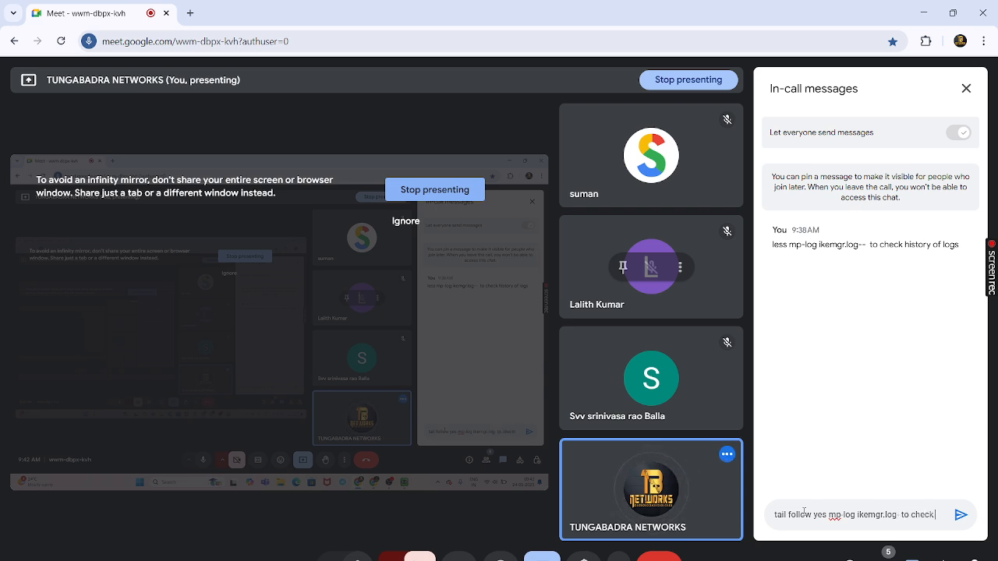
pyautogui.write(' the live')
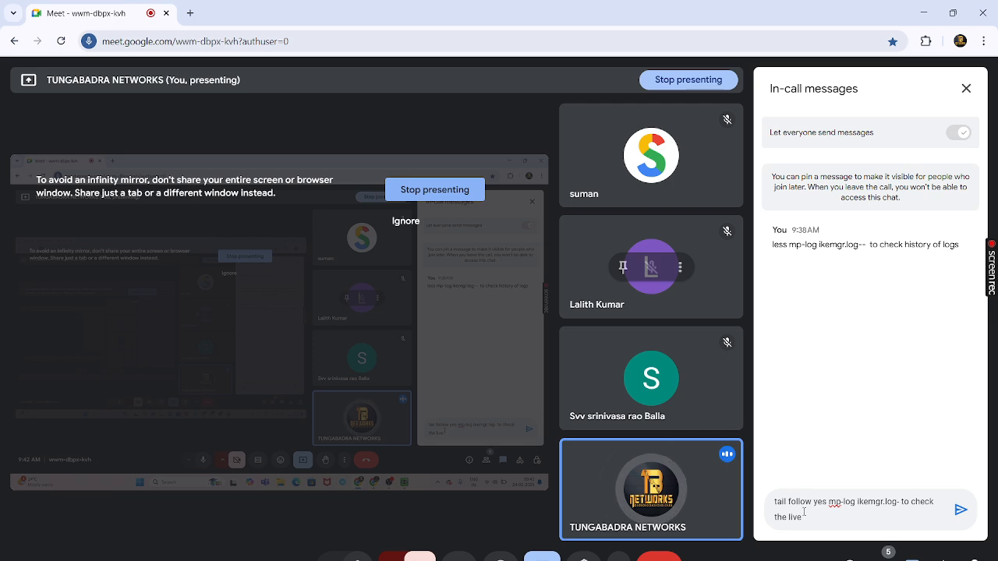
pyautogui.write('logs')
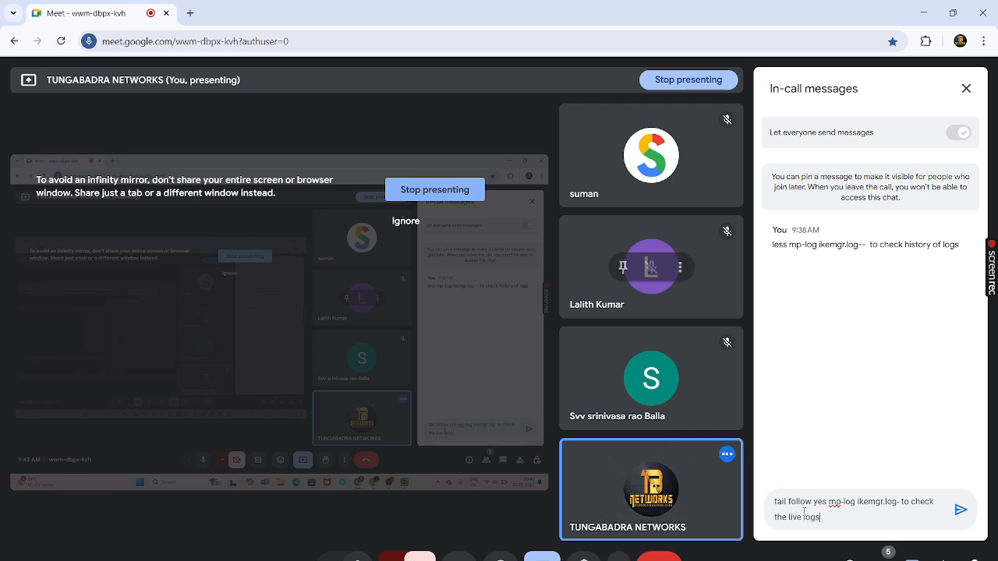
pyautogui.press('Return')
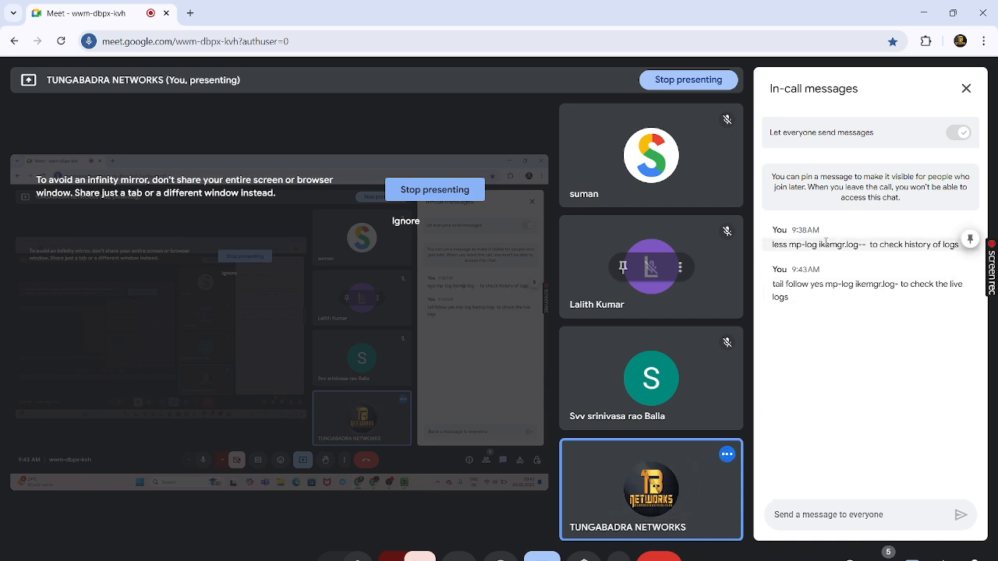
pyautogui.click(923, 13)
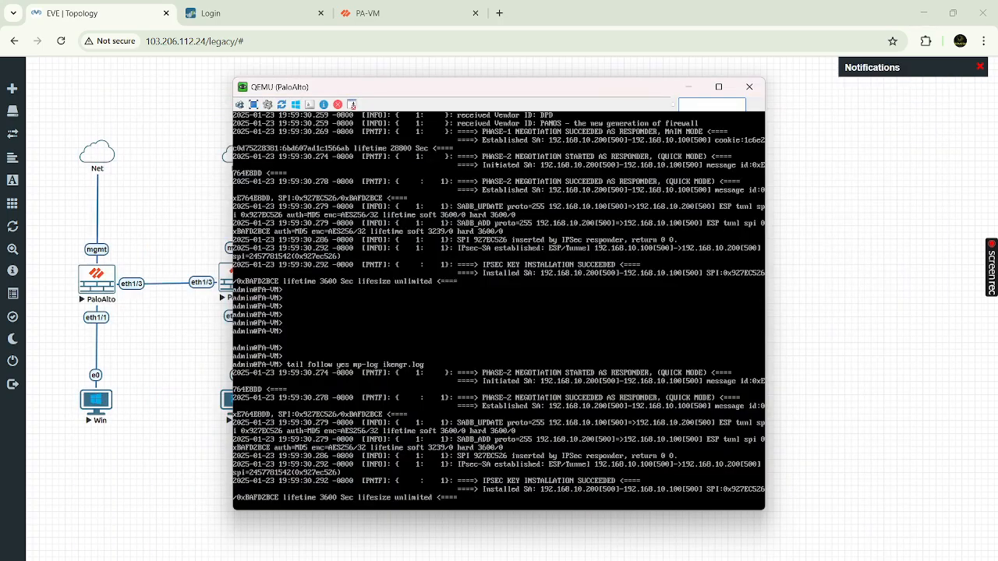
pyautogui.click(366, 14)
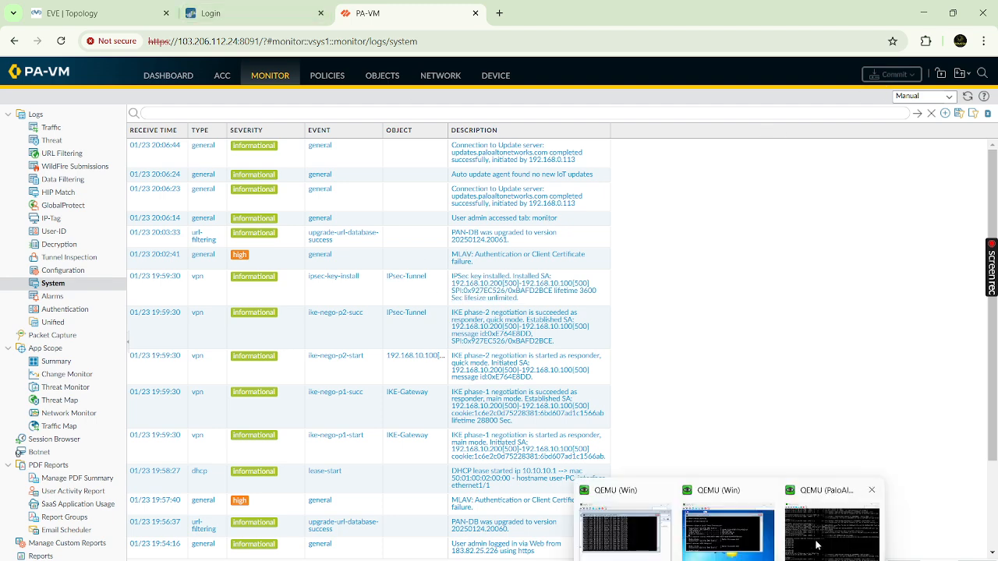
pyautogui.click(833, 530)
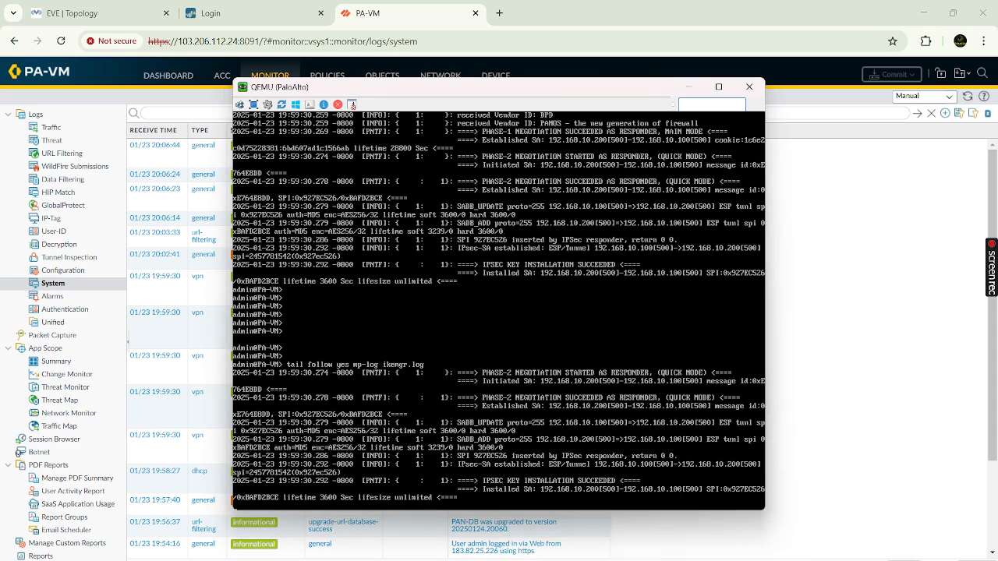
pyautogui.moveTo(683, 555)
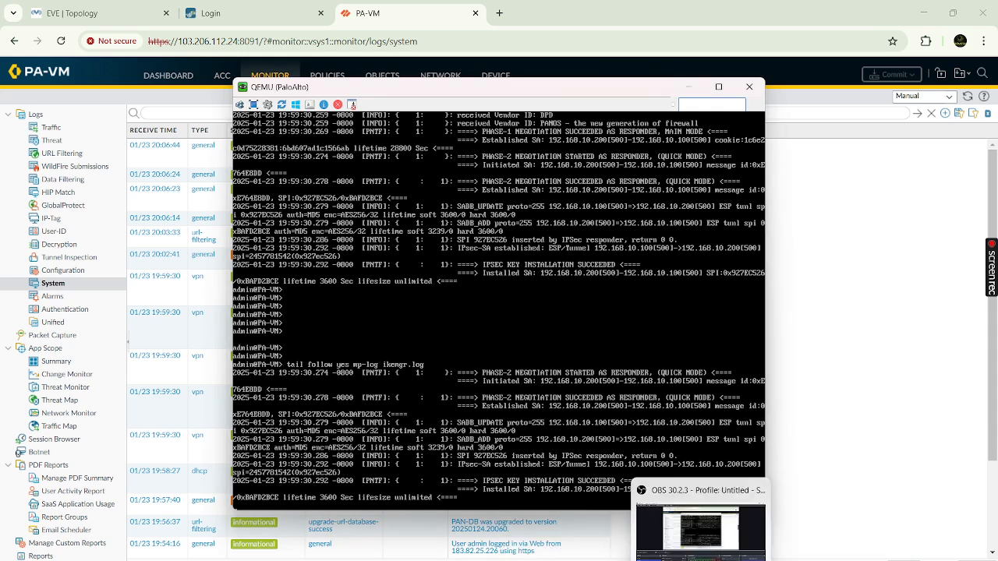
pyautogui.click(664, 536)
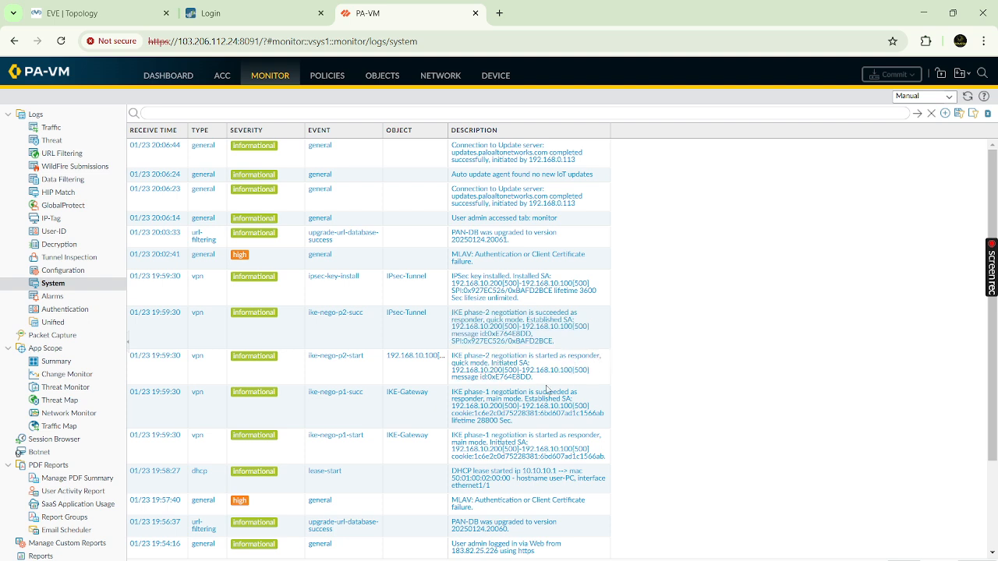
pyautogui.moveTo(733, 559)
pyautogui.click(809, 548)
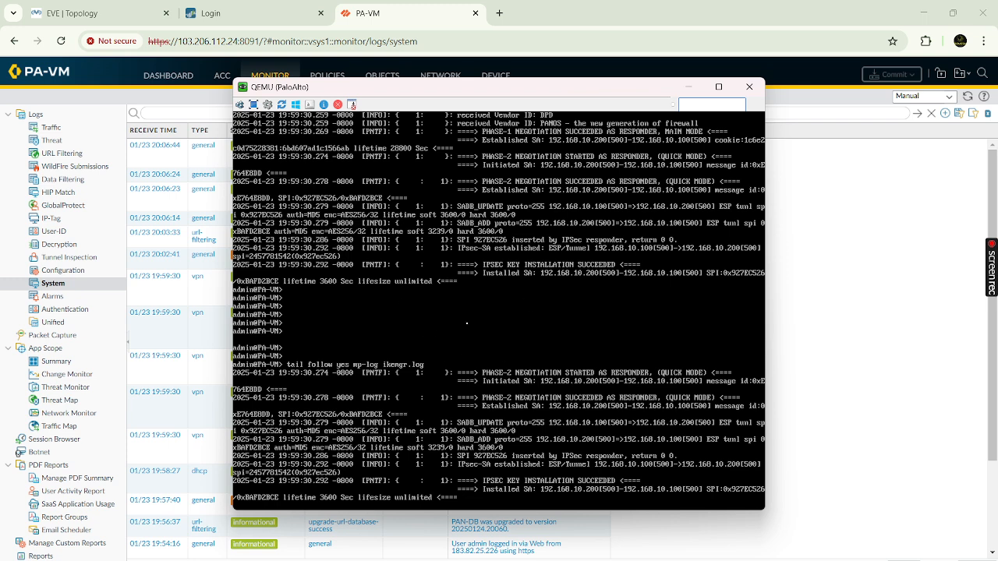
pyautogui.click(689, 88)
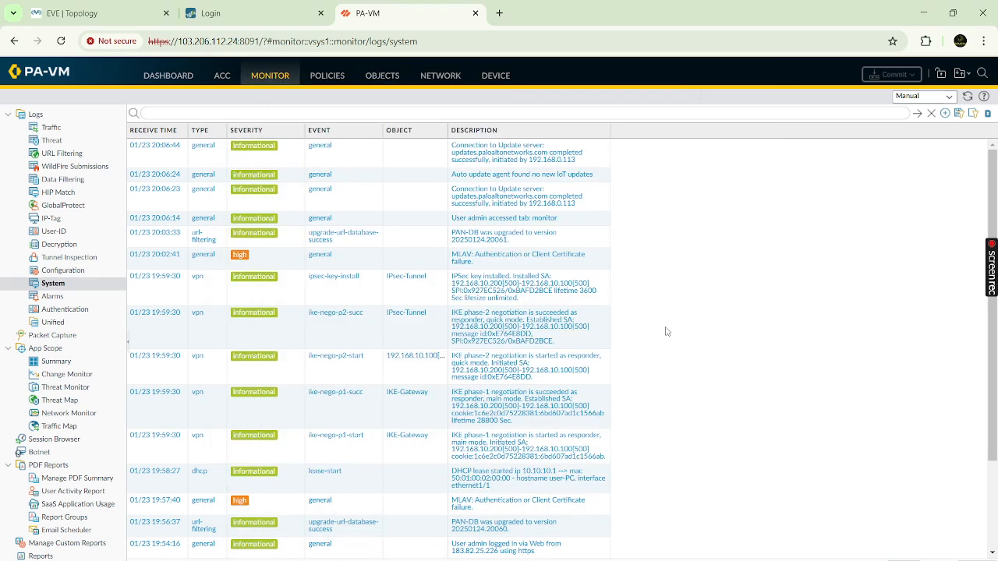
pyautogui.scroll(-2, 667, 332)
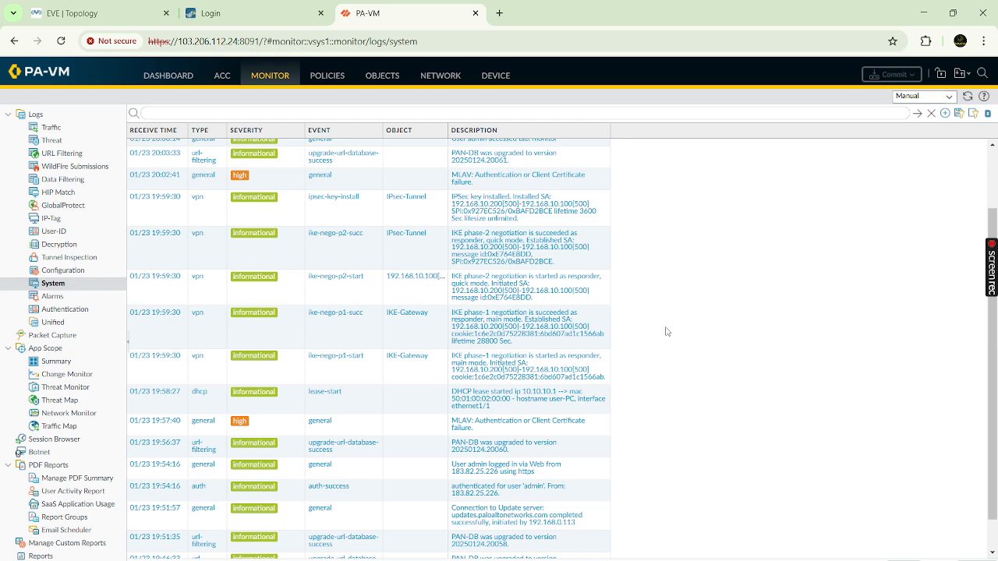
pyautogui.click(125, 13)
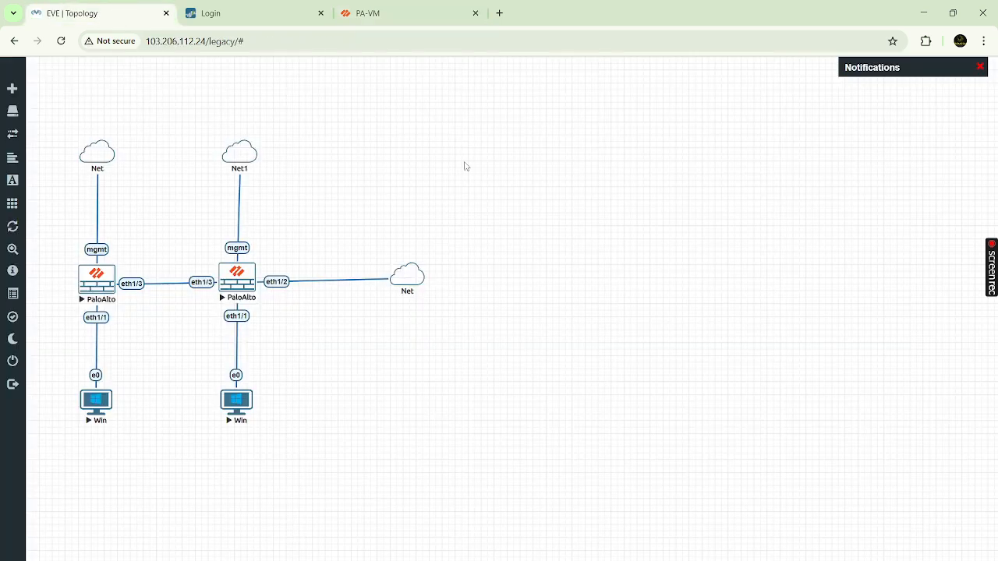
pyautogui.moveTo(645, 560)
pyautogui.click(436, 13)
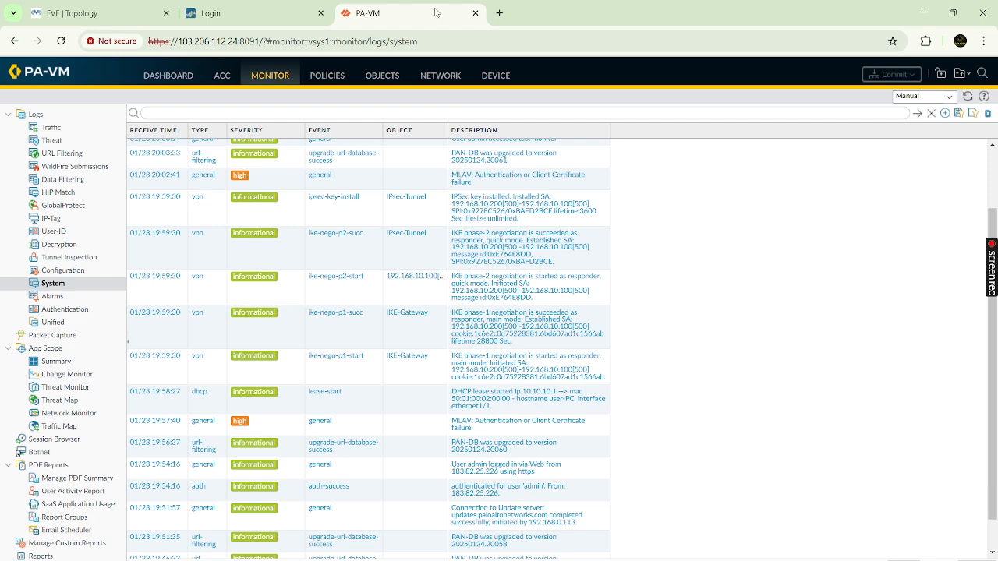
# - View IPsec-Tunnel Tunnel Info: local 192.168.10.200, peer 192.168.10.100, 674 packets each way
pyautogui.click(445, 74)
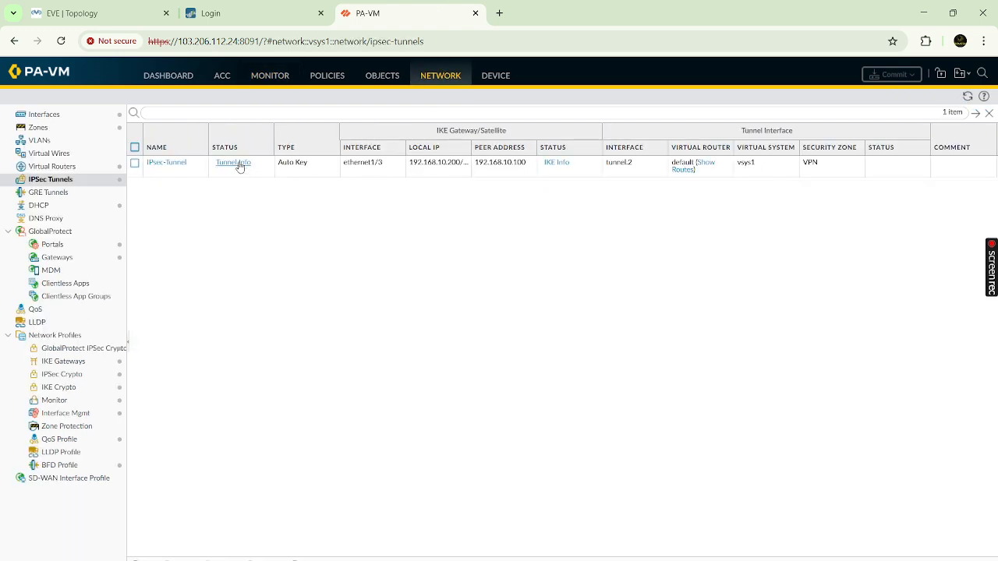
pyautogui.click(244, 167)
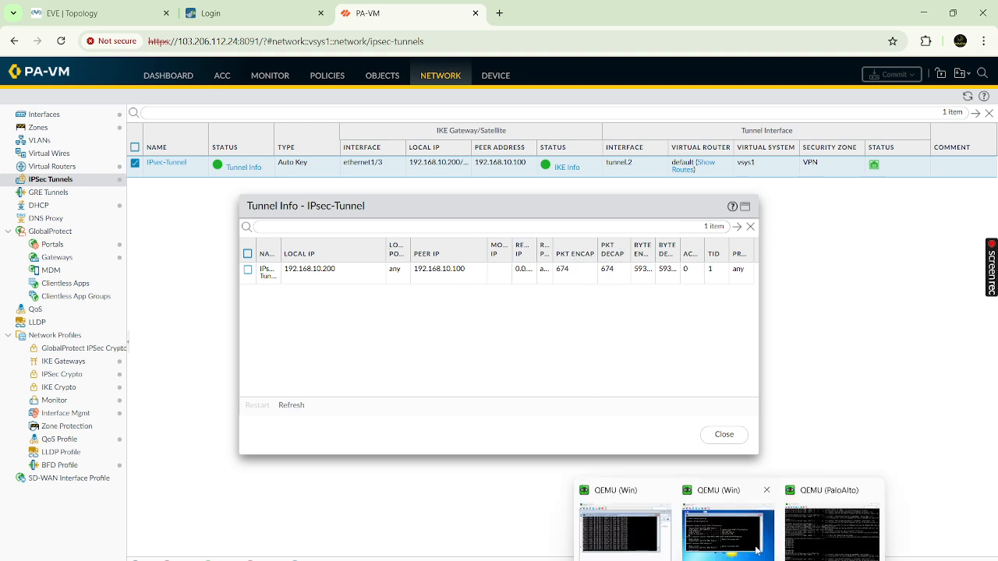
pyautogui.click(807, 538)
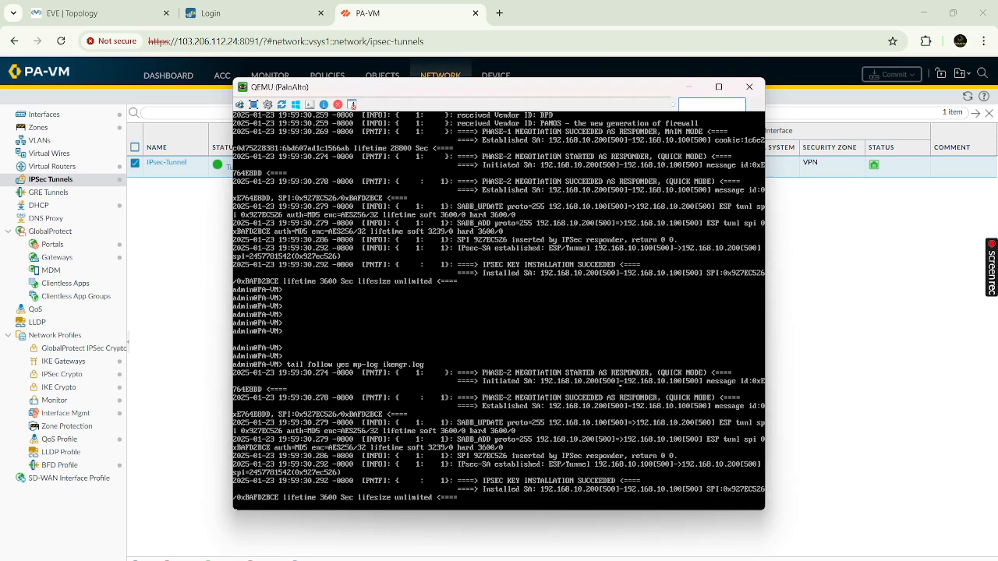
# - Stop the live log tail and run 'show vpn flow name IPsec-Tunnel'
pyautogui.press('Return')
pyautogui.press('Return')
pyautogui.press('Return')
pyautogui.press('Return')
pyautogui.hotkey('ctrl', 'c')
pyautogui.press('Return')
pyautogui.press('Return')
pyautogui.press('Return')
pyautogui.press('Return')
pyautogui.press('Return')
pyautogui.press('Return')
pyautogui.press('Return')
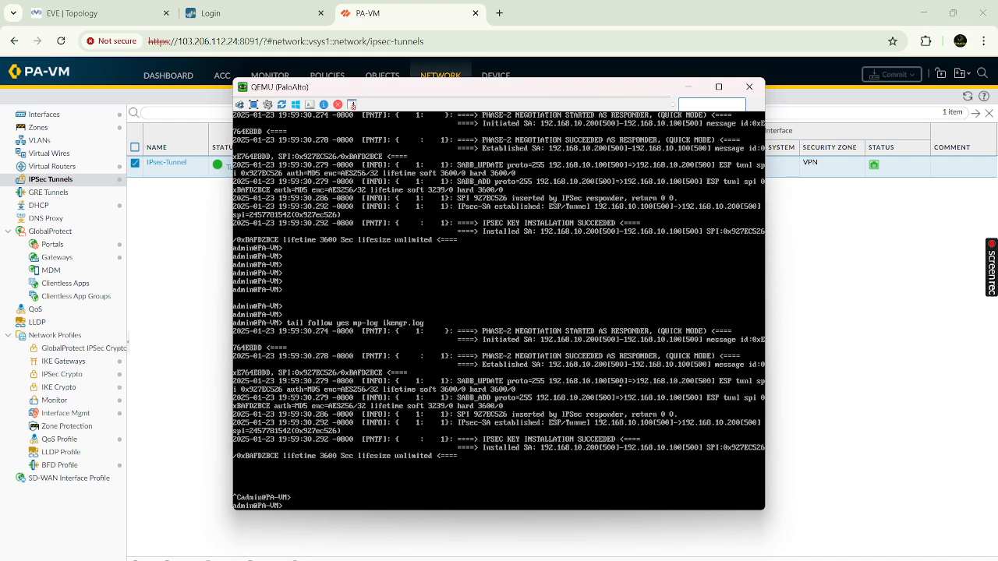
pyautogui.write('sho')
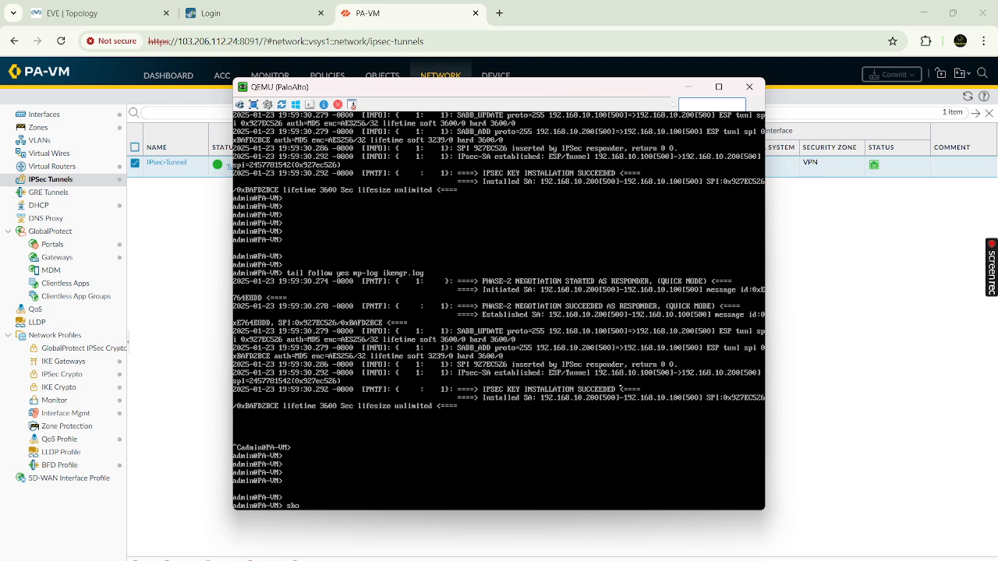
pyautogui.write('w vpn flow name IPsec-Tunnel q')
pyautogui.press('BackSpace')
pyautogui.press('Return')
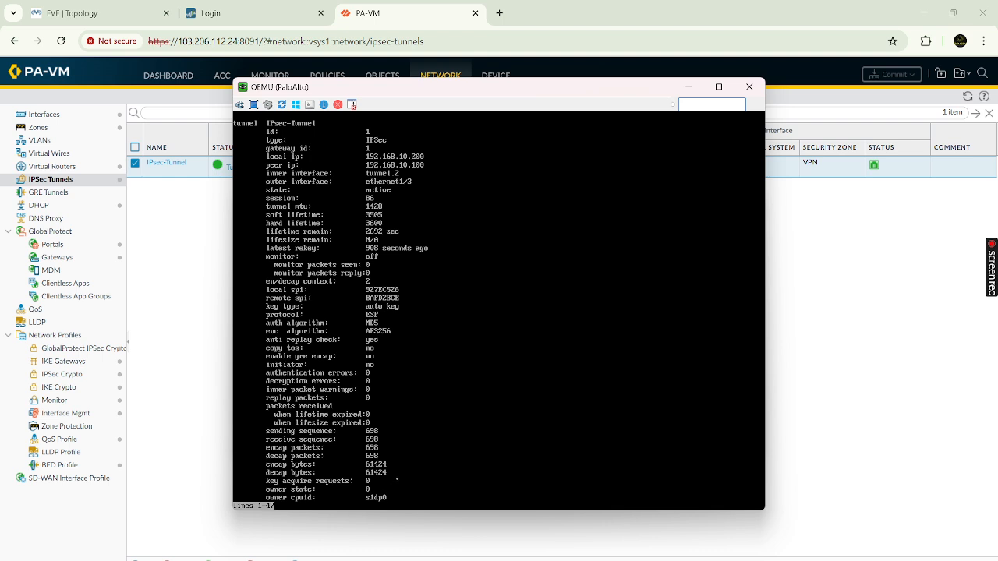
# - Compare the CLI tunnel details (active, AES256/MD5, 698 packets) against the Tunnel Info dialog
pyautogui.click(867, 214)
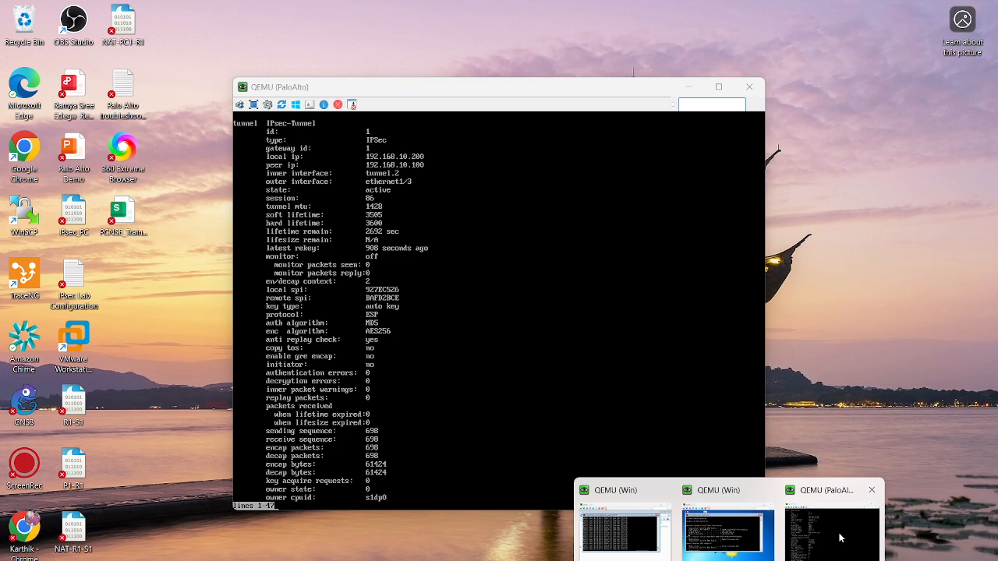
pyautogui.click(832, 528)
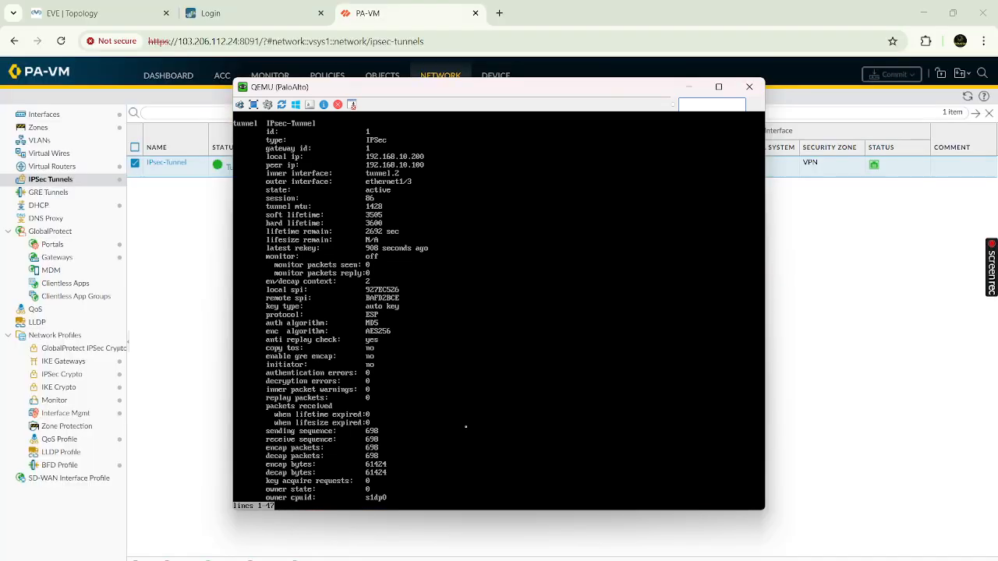
pyautogui.click(180, 244)
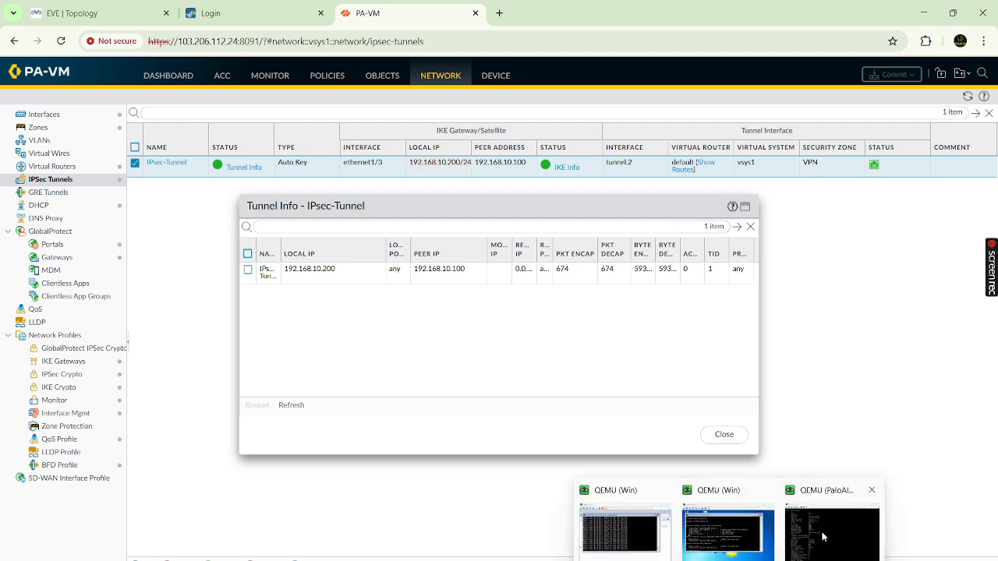
pyautogui.click(825, 538)
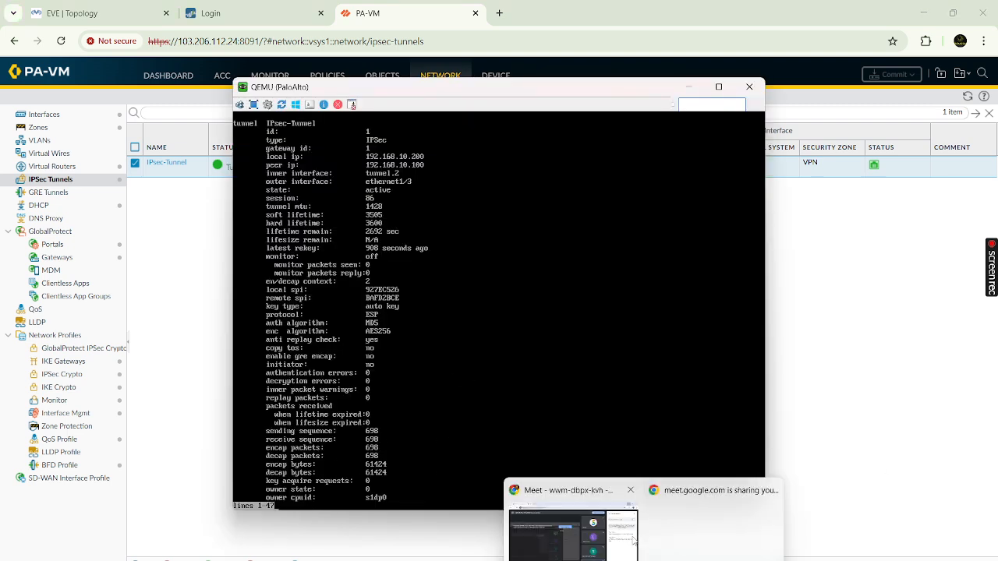
pyautogui.click(629, 539)
# - Post 'show vpn flow name <ipsec_tunnel_name>' in the Meet chat and return to the console
pyautogui.click(795, 515)
pyautogui.write('show')
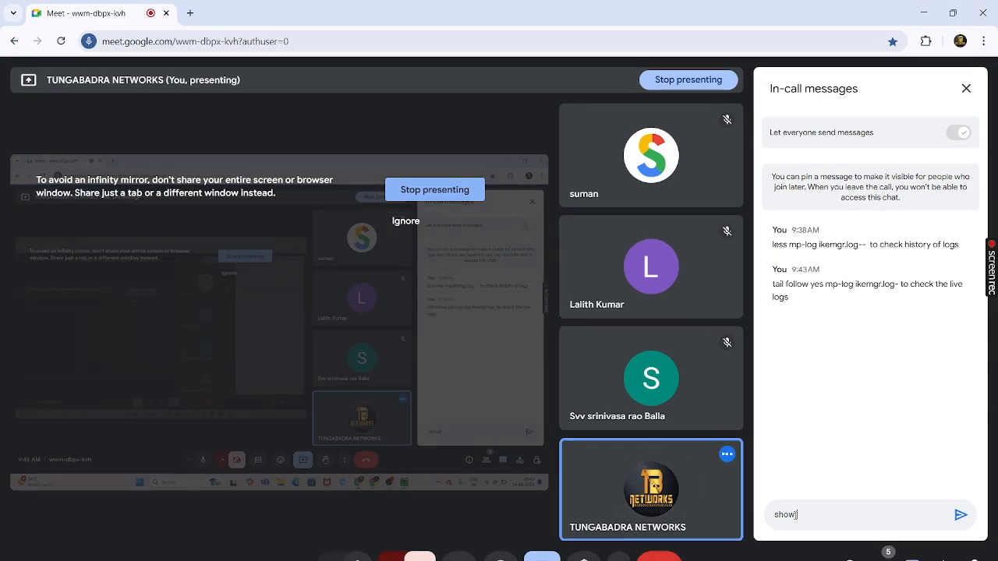
pyautogui.write(' vpn flow name <>')
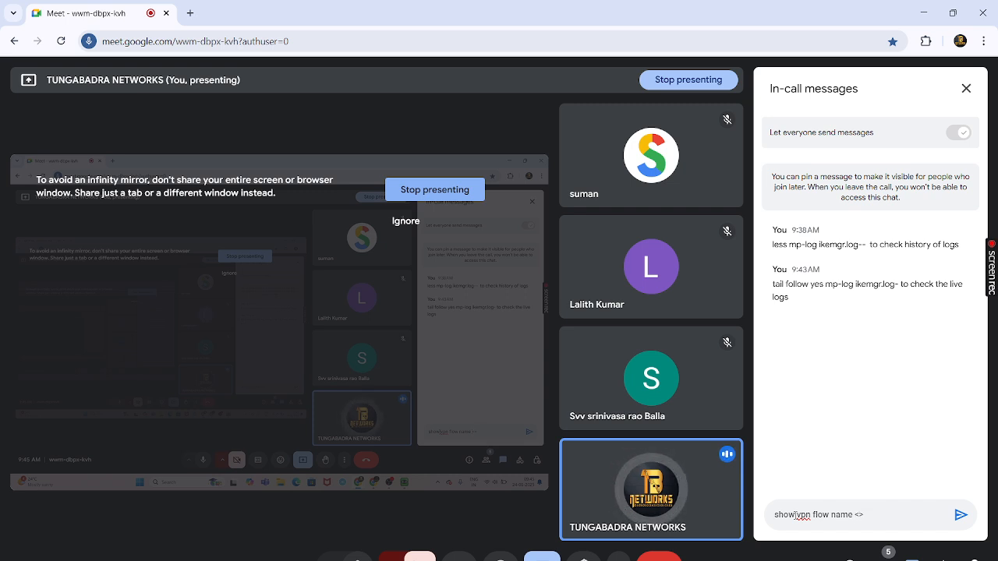
pyautogui.press('Left')
pyautogui.write('ip')
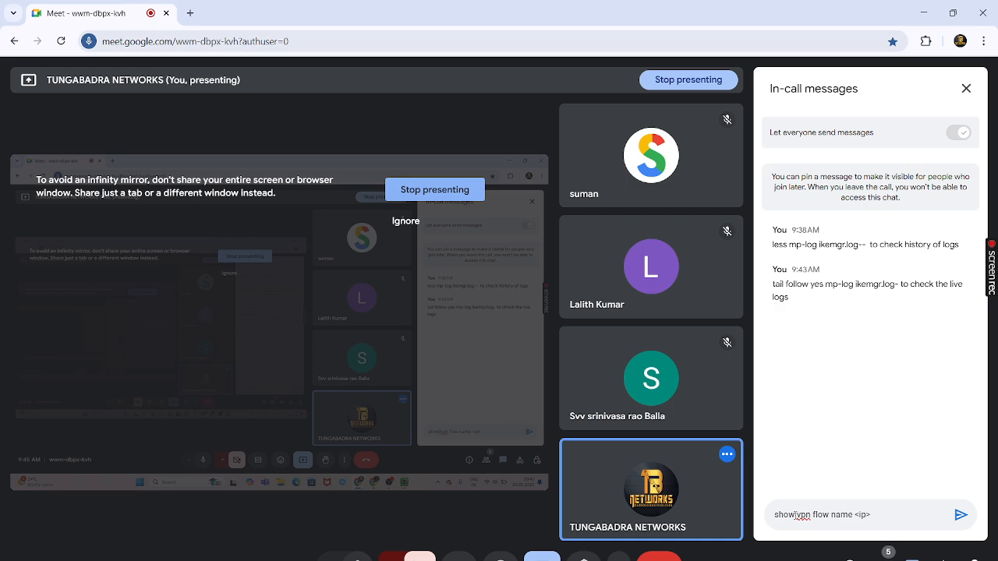
pyautogui.write('sec_tunnel_name>')
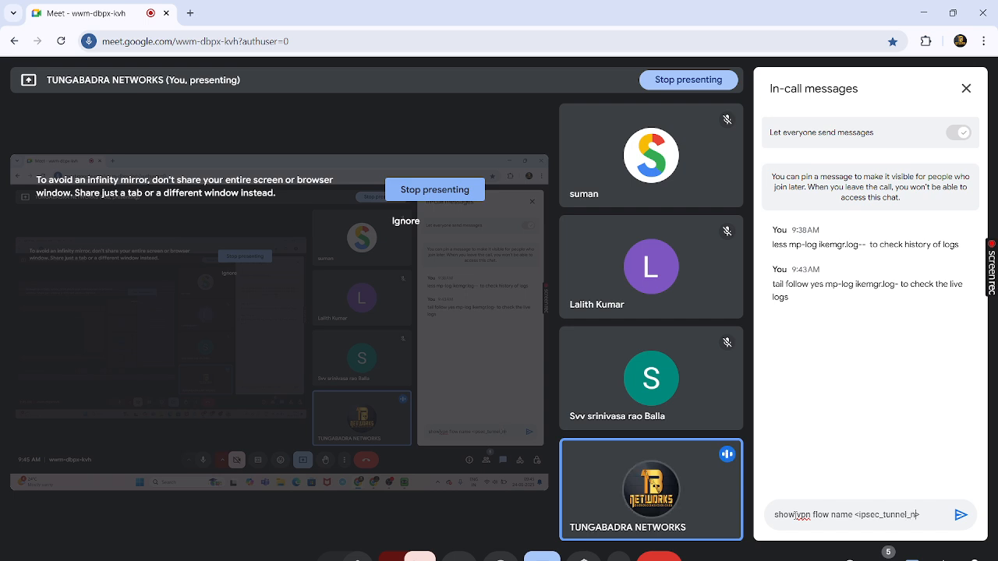
pyautogui.click(961, 515)
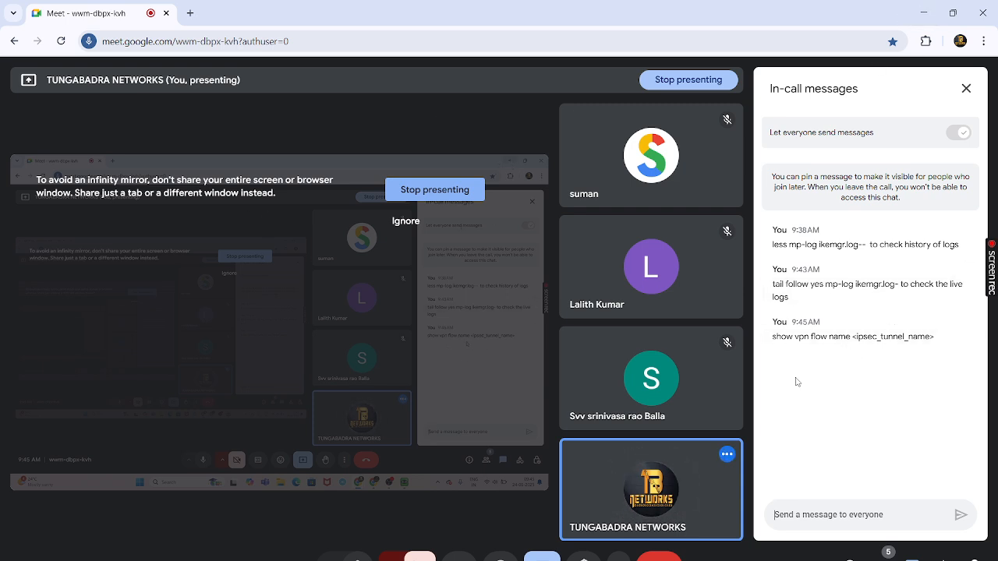
pyautogui.moveTo(729, 555)
pyautogui.click(832, 526)
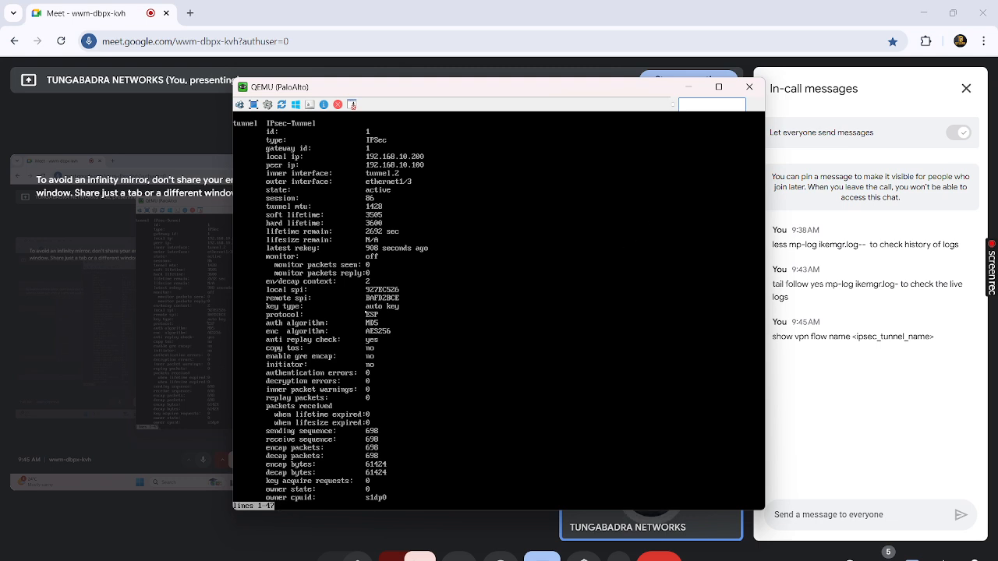
# - Finish the tunnel details output to a fresh prompt, then highlight ikemgr.log in the Meet chat
pyautogui.press('space')
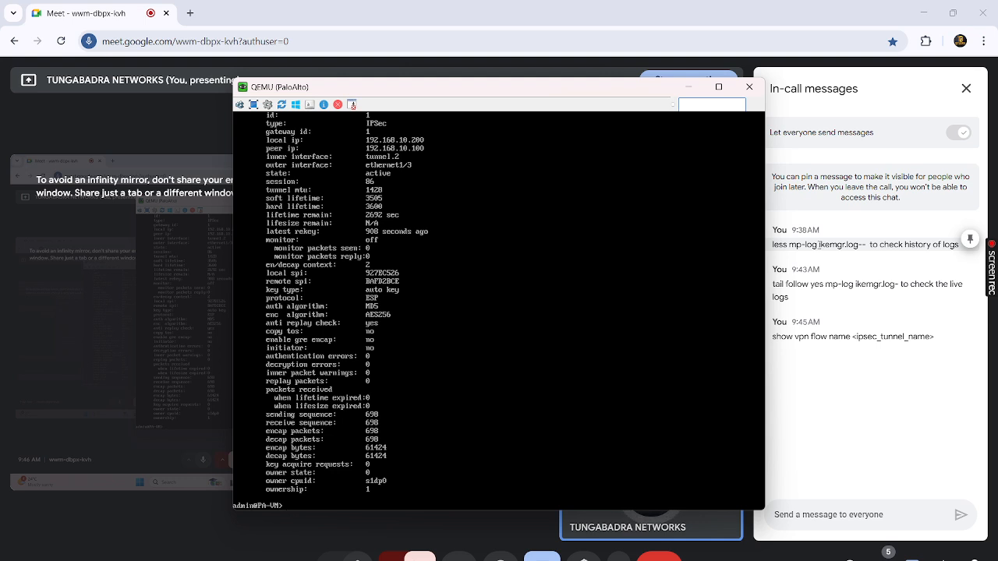
pyautogui.click(818, 244)
pyautogui.moveTo(818, 245); pyautogui.dragTo(861, 245)
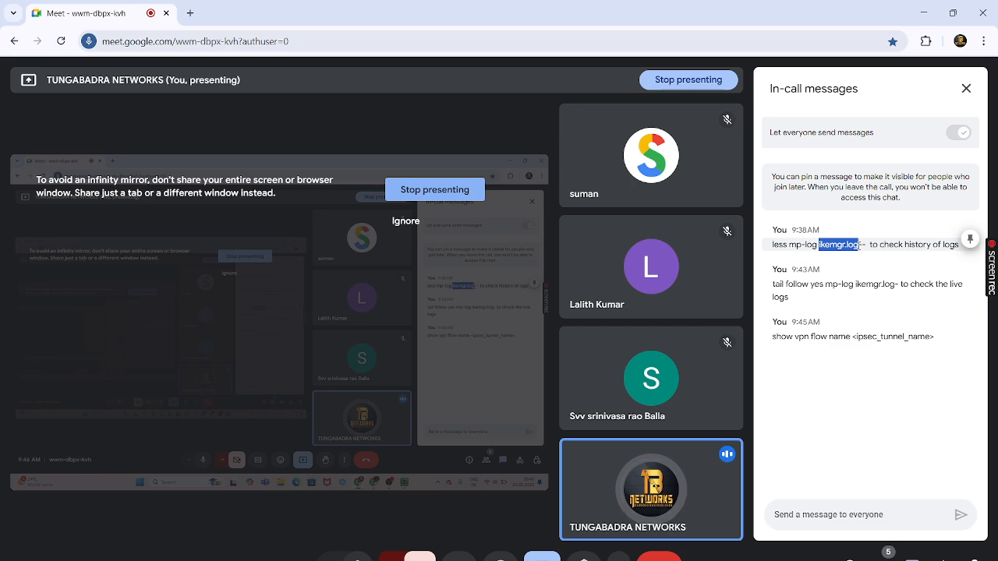
# - Highlight the 'show vpn flow name <ipsec_tunnel_name>' note in the chat, then close the chat panel
pyautogui.click(858, 364)
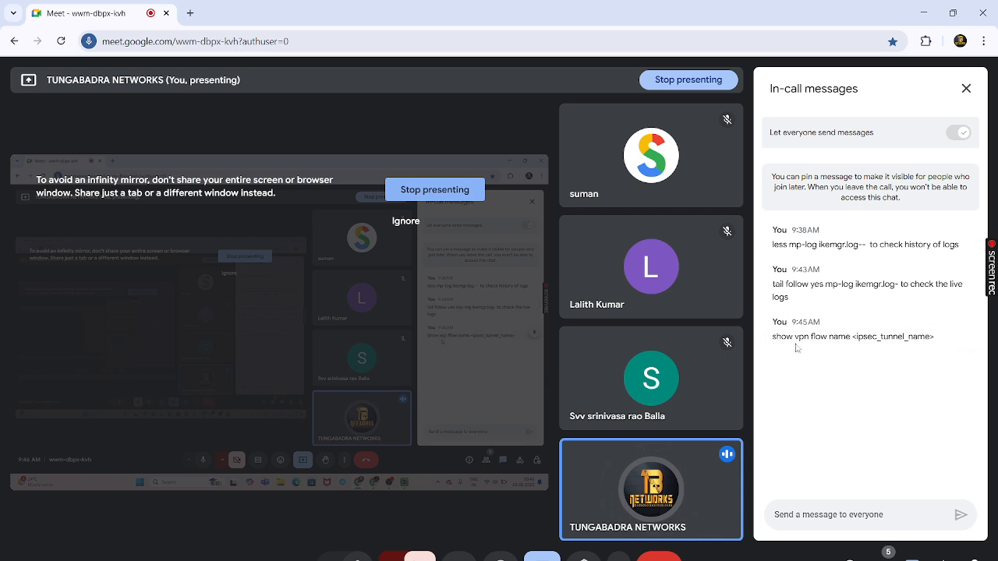
pyautogui.moveTo(772, 341); pyautogui.dragTo(852, 340)
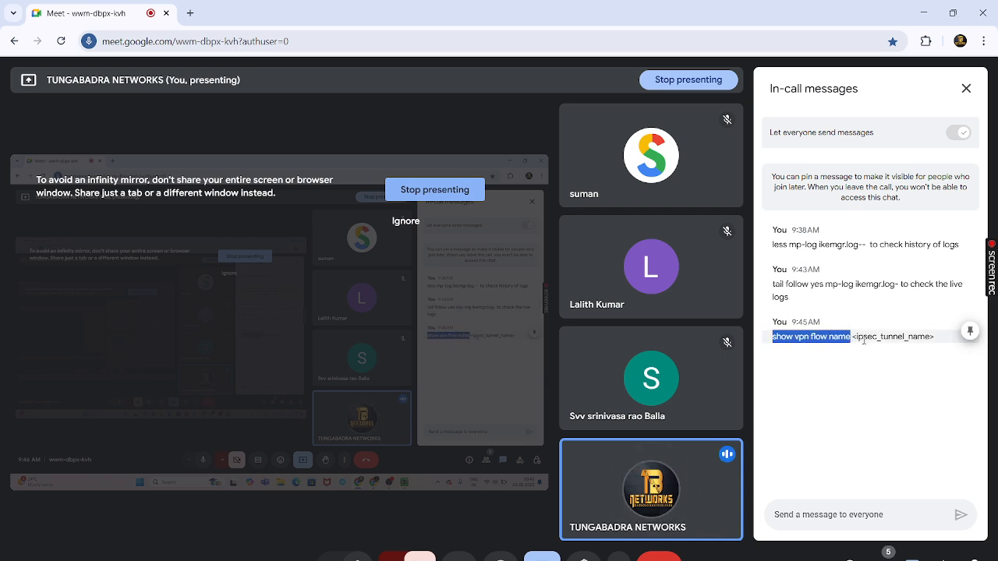
pyautogui.moveTo(853, 337); pyautogui.dragTo(935, 338)
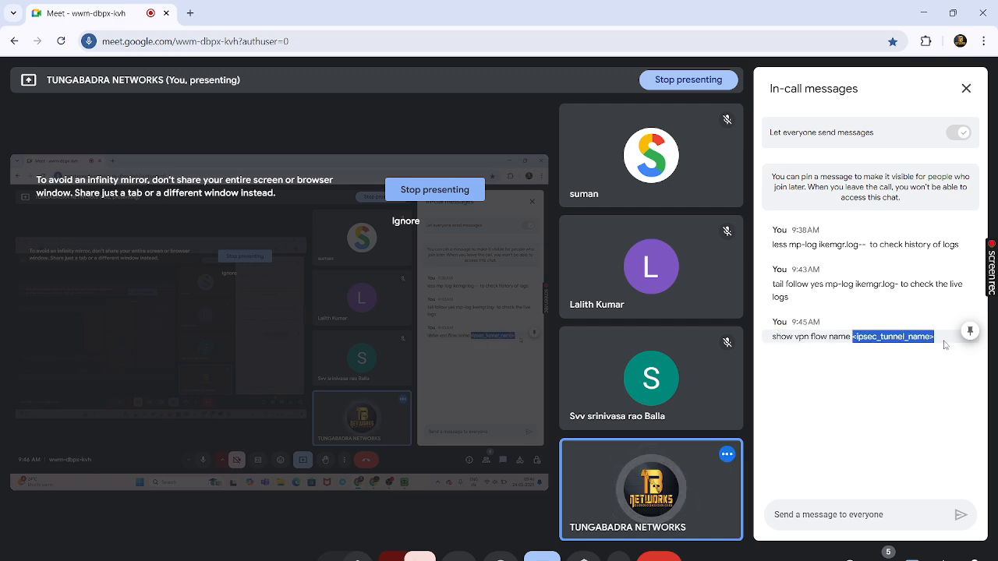
pyautogui.click(887, 370)
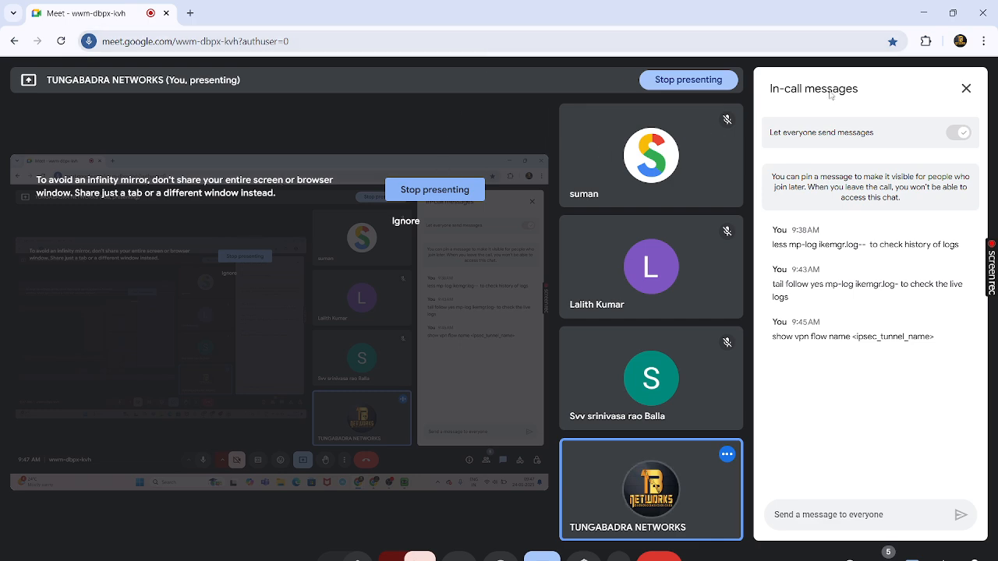
pyautogui.click(966, 89)
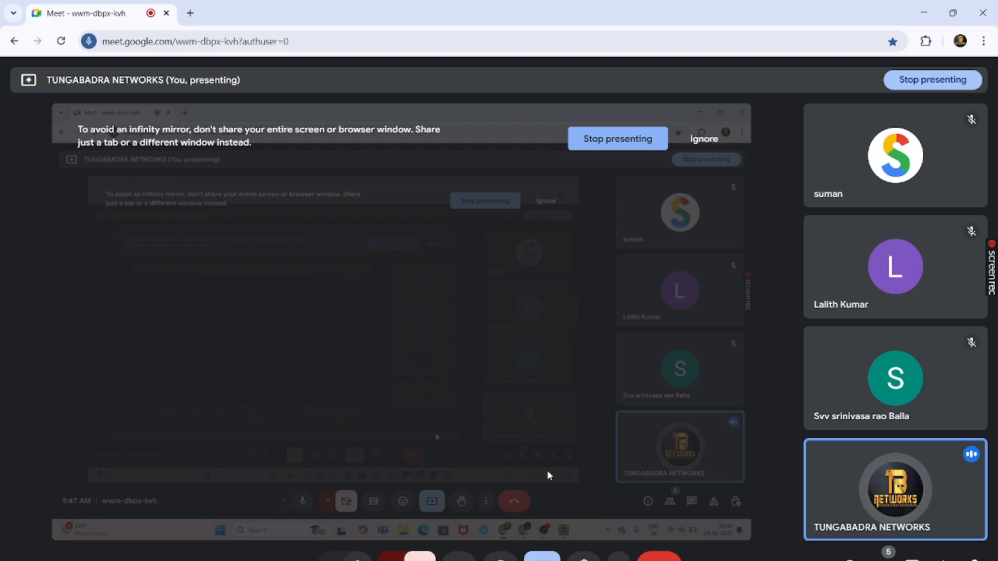
# - In a new tab, go to tungabadranetworks.in and open Palo Alto > PCNSE training videos
pyautogui.click(198, 20)
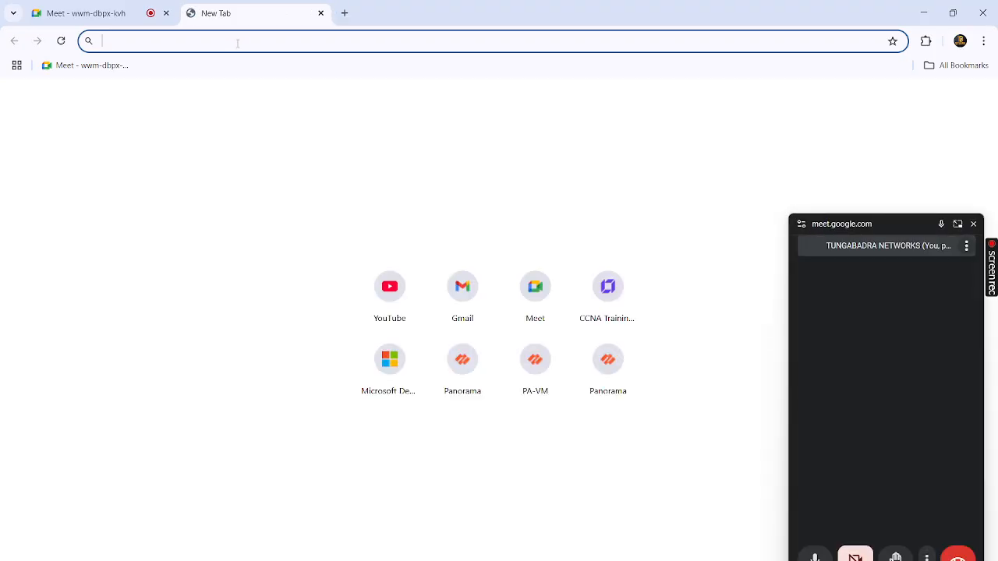
pyautogui.write('www.tungabadranetworks.in')
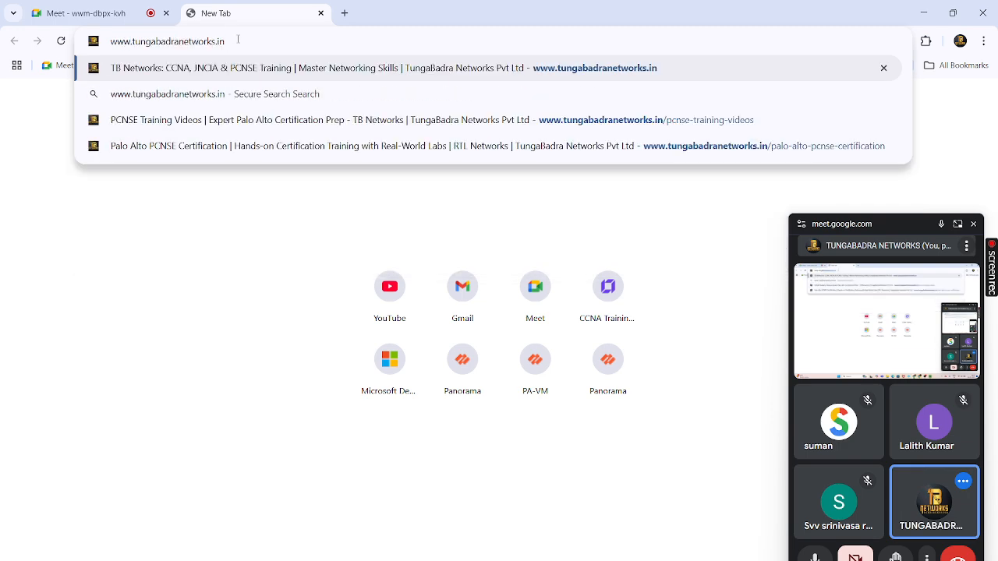
pyautogui.press('Return')
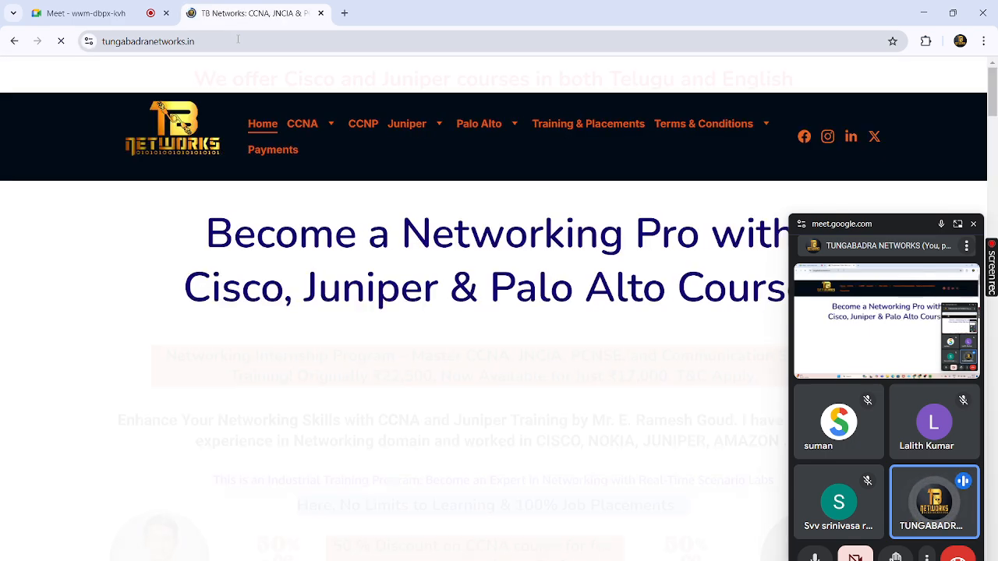
pyautogui.click(474, 126)
pyautogui.moveTo(492, 127)
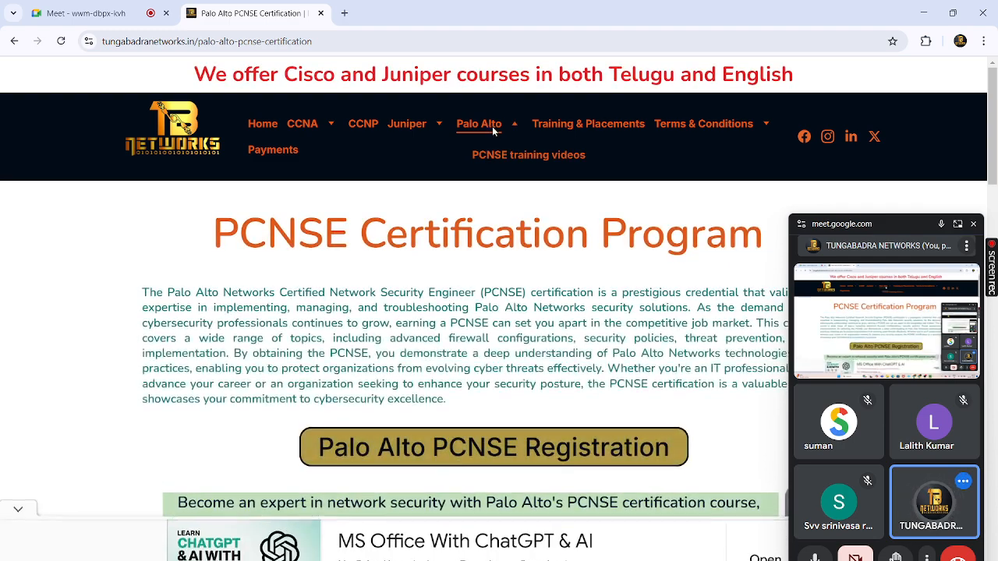
pyautogui.click(507, 159)
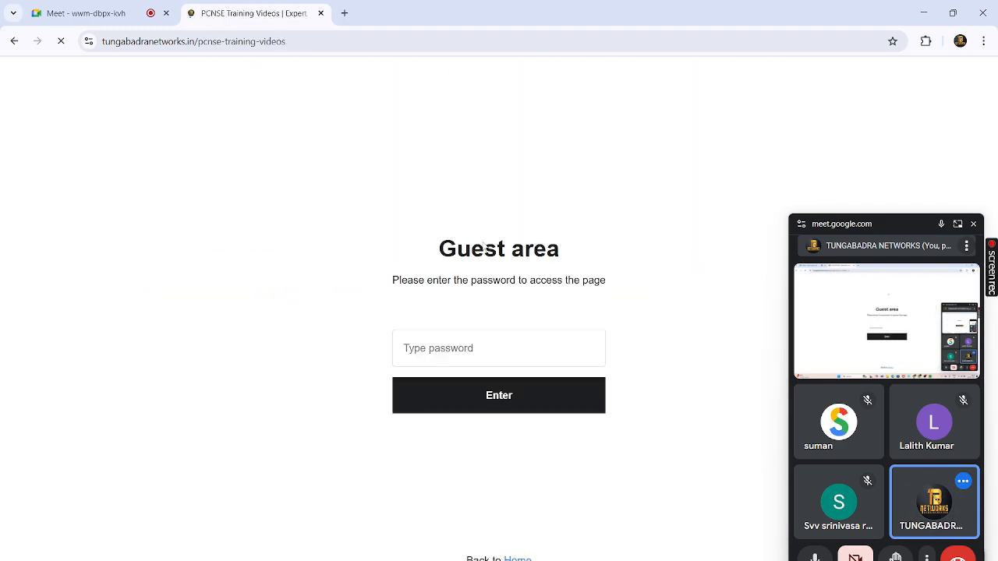
# - Unlock the PCNSE Certification Contents page with the guest password and open File Explorer
pyautogui.click(467, 341)
pyautogui.write('••')
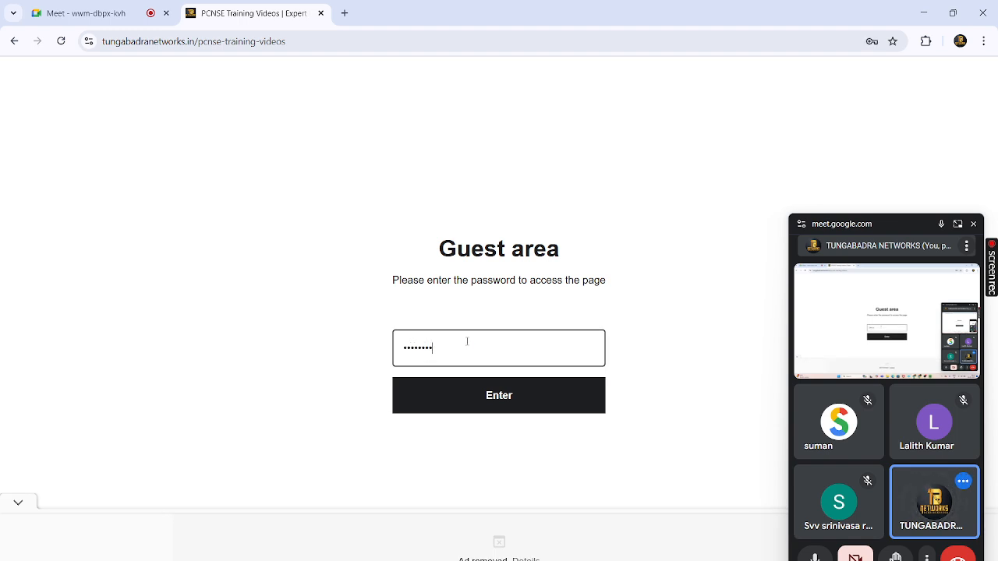
pyautogui.press('Return')
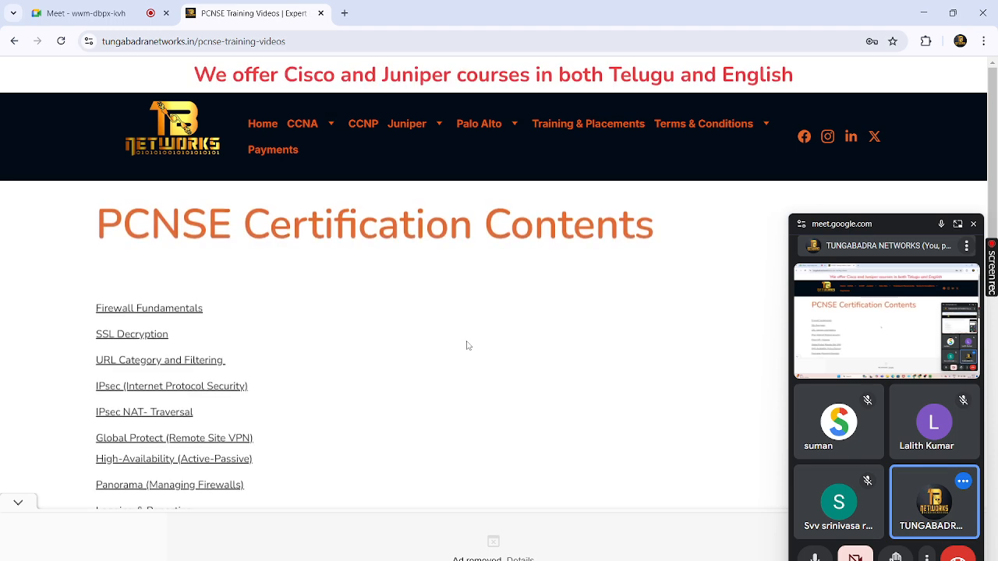
pyautogui.scroll(-3, 323, 395)
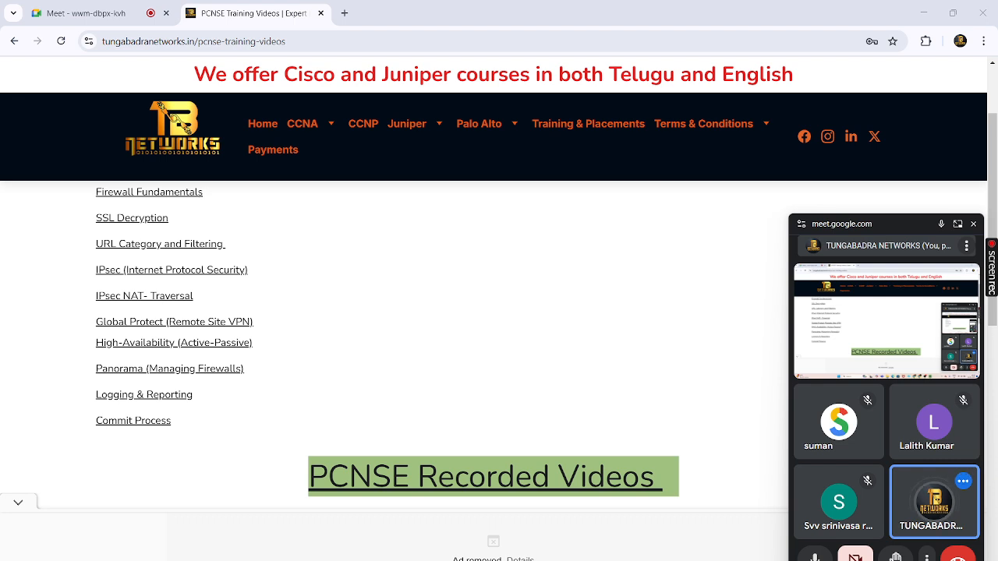
pyautogui.press('super+e')
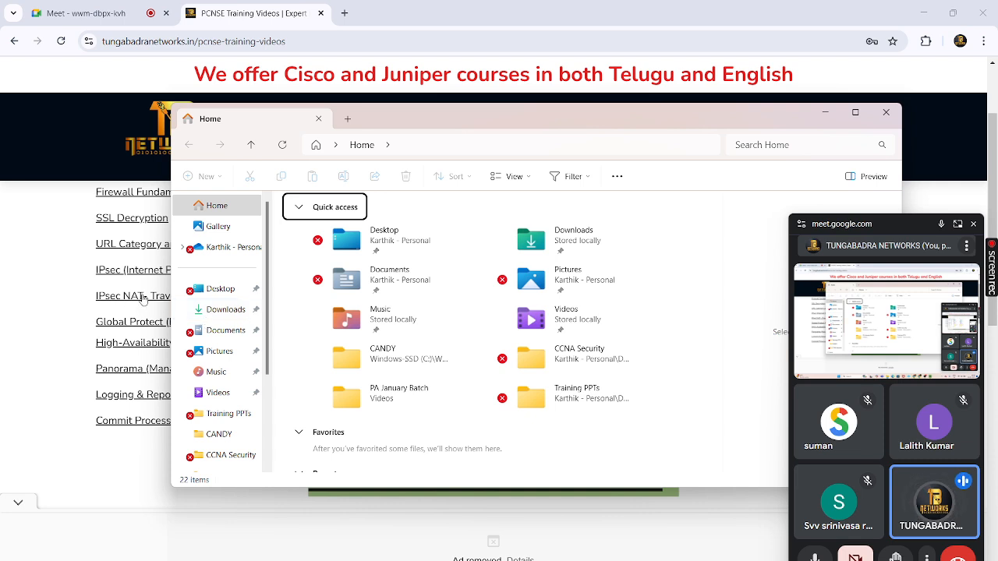
# - Open the IPsec NAT-Traversal presentation from the Training PPTs folder under Videos
pyautogui.click(219, 393)
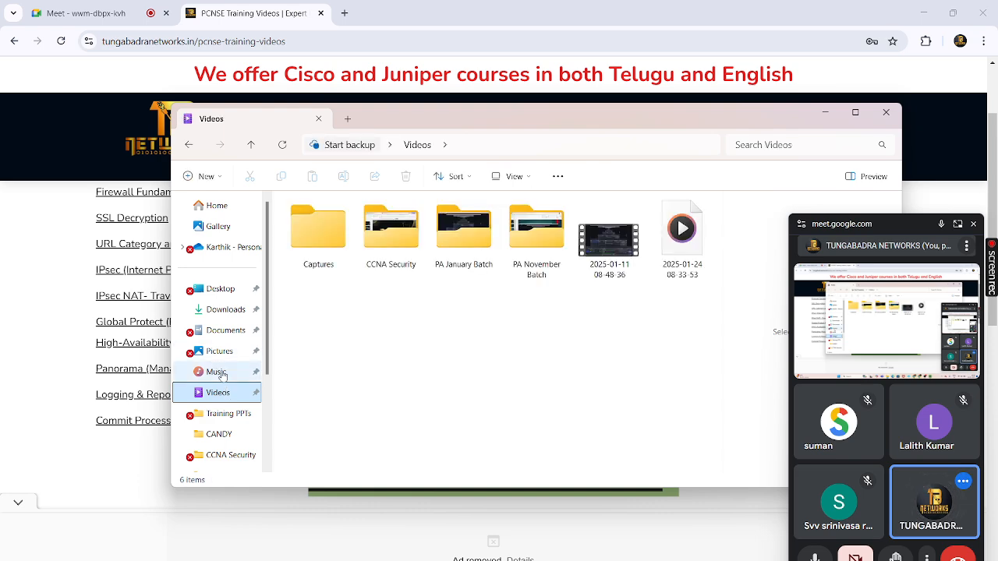
pyautogui.click(227, 414)
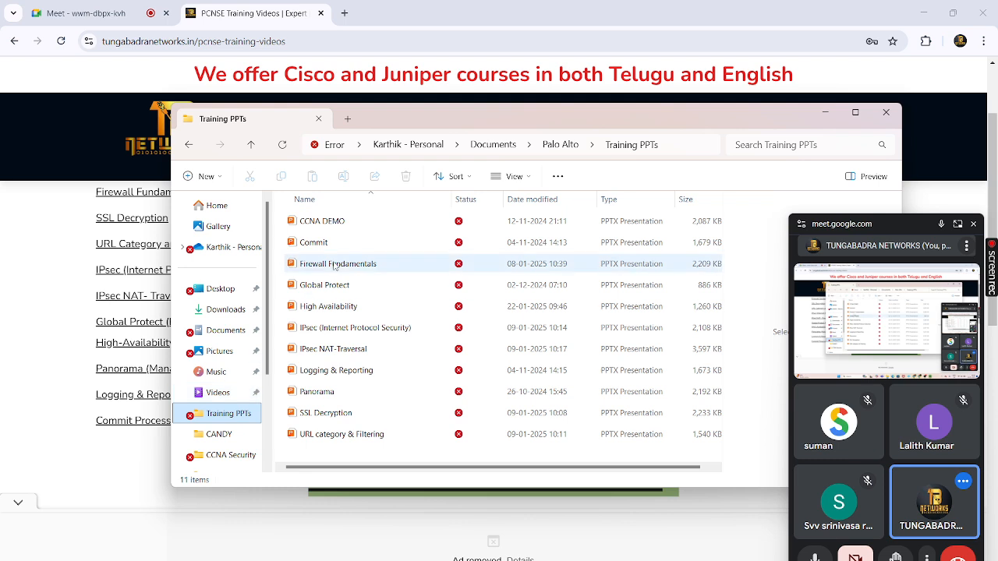
pyautogui.doubleClick(353, 350)
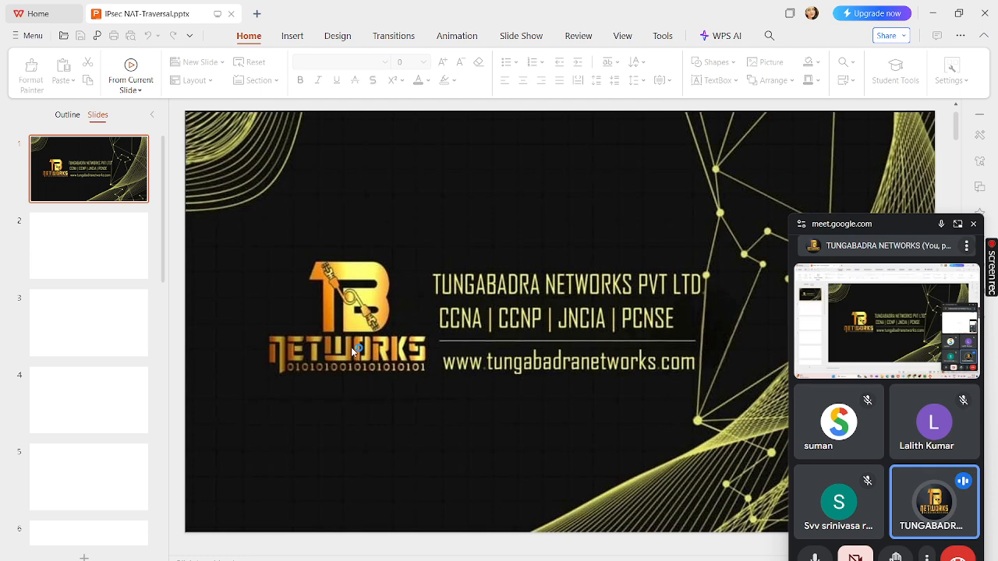
# - Review the troubleshooting slides 10–15, including Phase-2 down and traffic not flowing
pyautogui.scroll(-10, 98, 415)
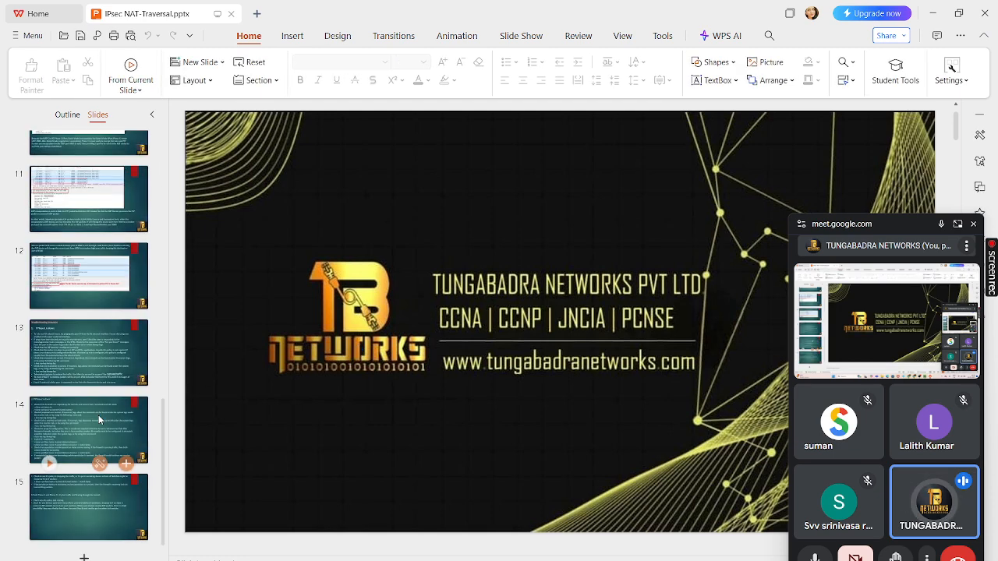
pyautogui.click(85, 350)
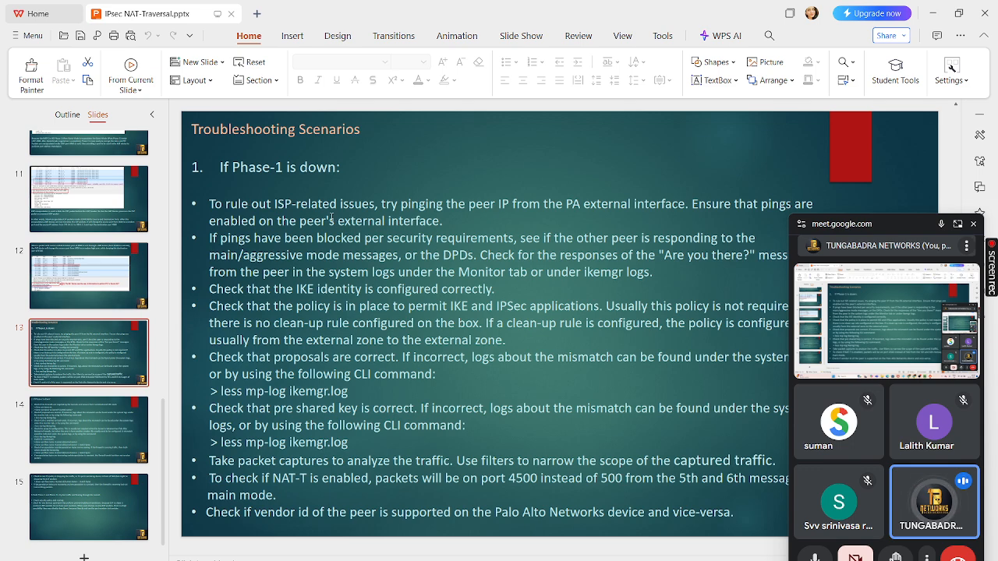
pyautogui.click(93, 405)
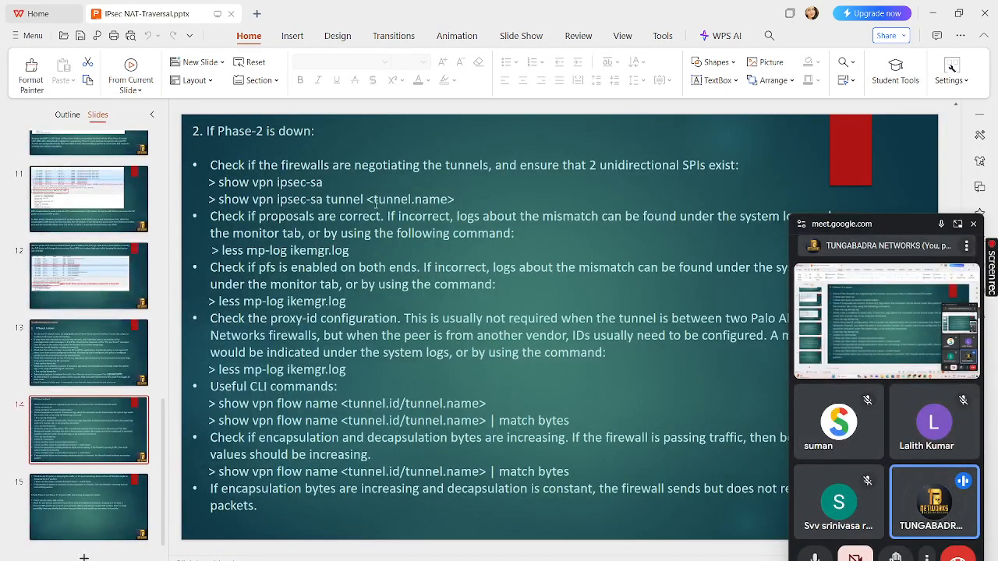
pyautogui.click(97, 503)
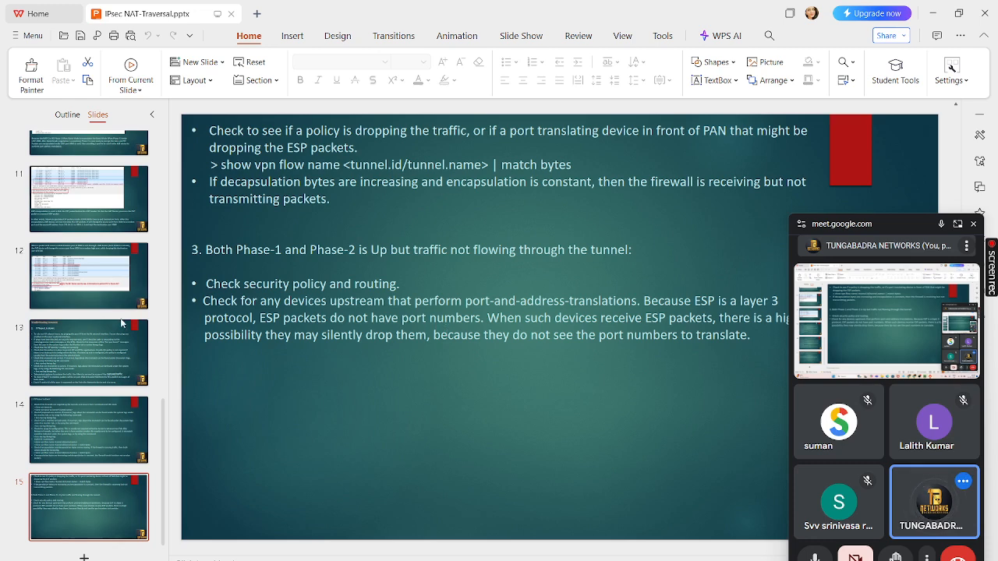
pyautogui.click(100, 304)
pyautogui.click(102, 199)
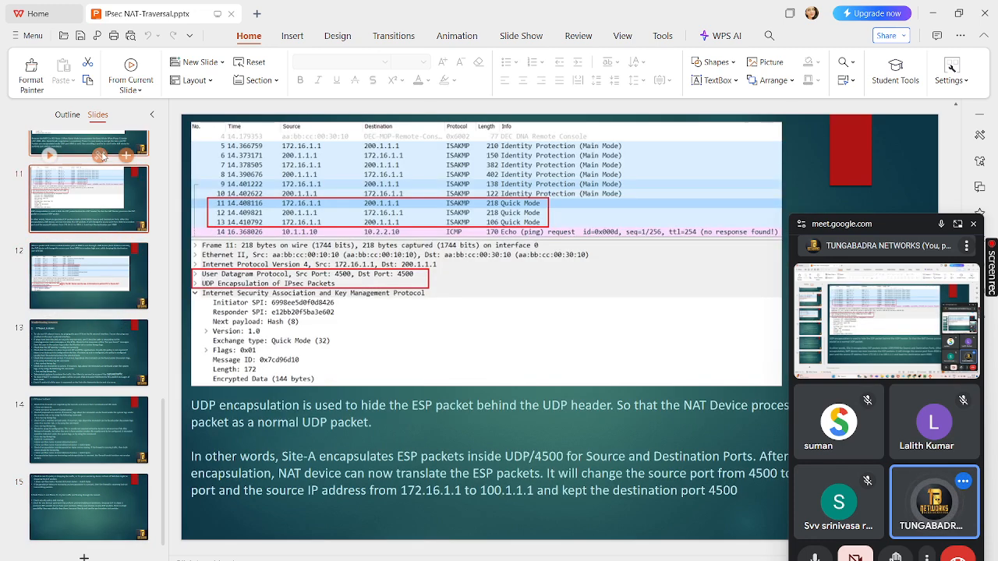
pyautogui.click(104, 152)
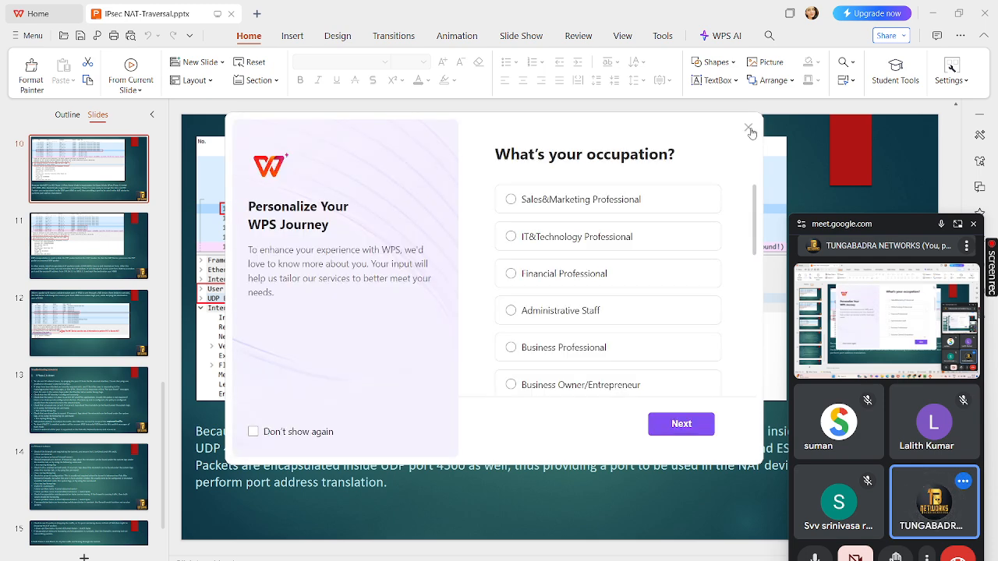
pyautogui.click(748, 130)
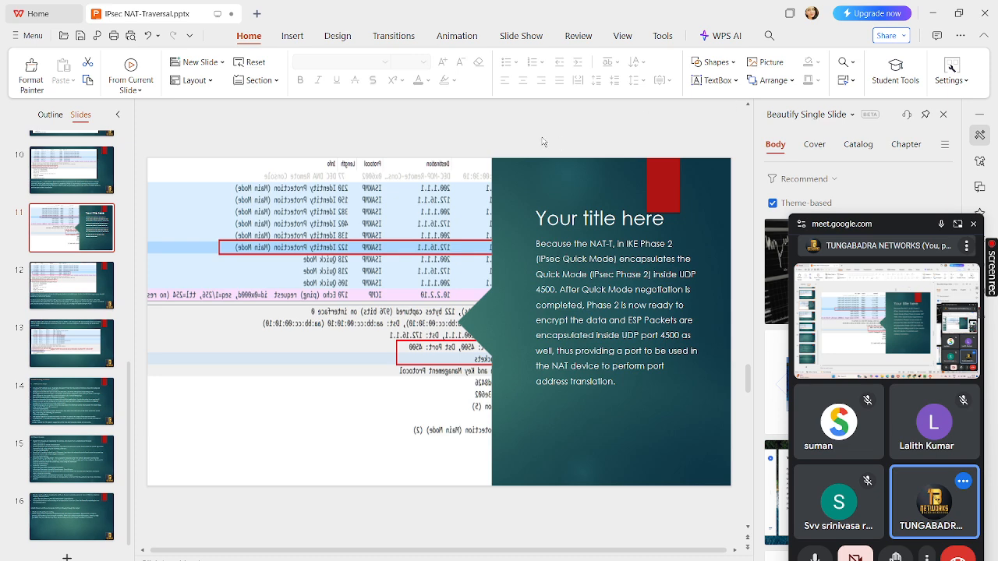
# - Close the deck without saving and return to the Google Meet call
pyautogui.click(987, 11)
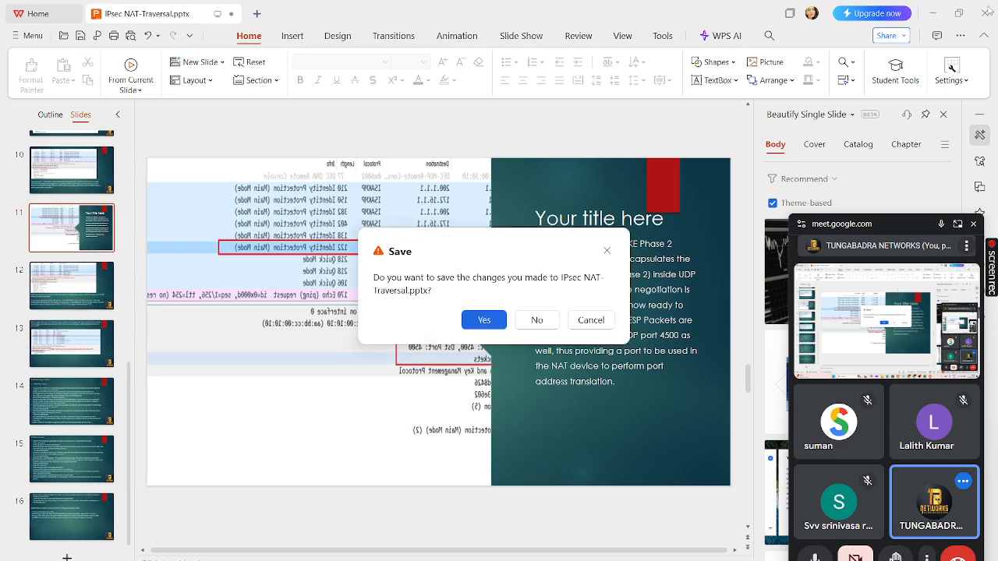
pyautogui.click(537, 321)
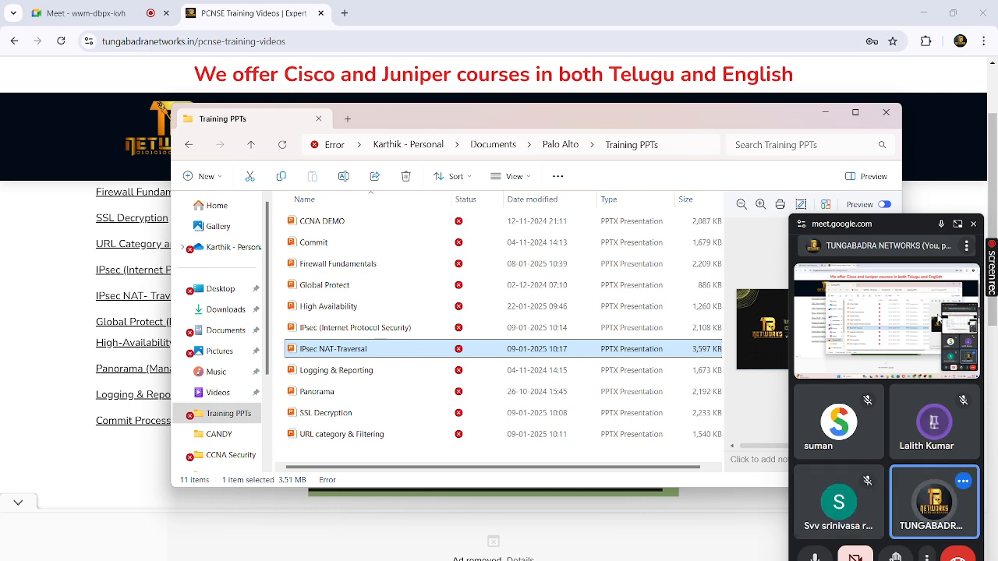
pyautogui.click(957, 226)
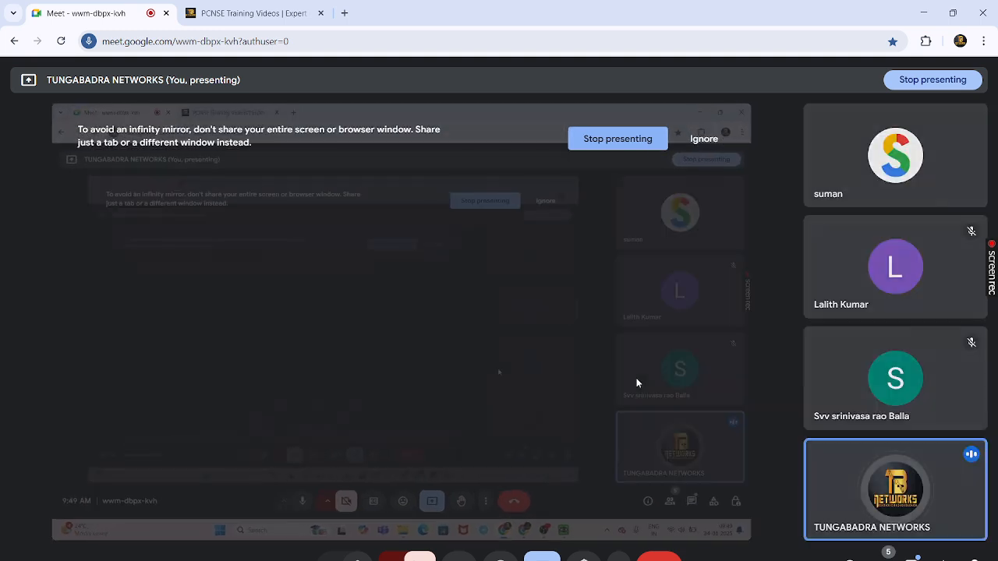